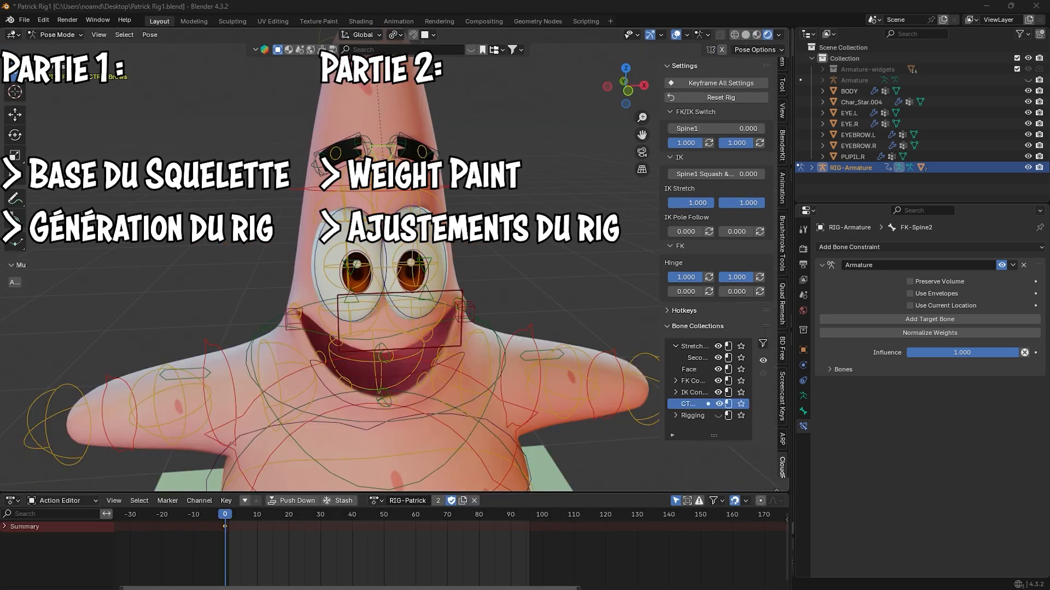
- Try moving the eyebrows control and the eye target control to test the face rig
key(g)
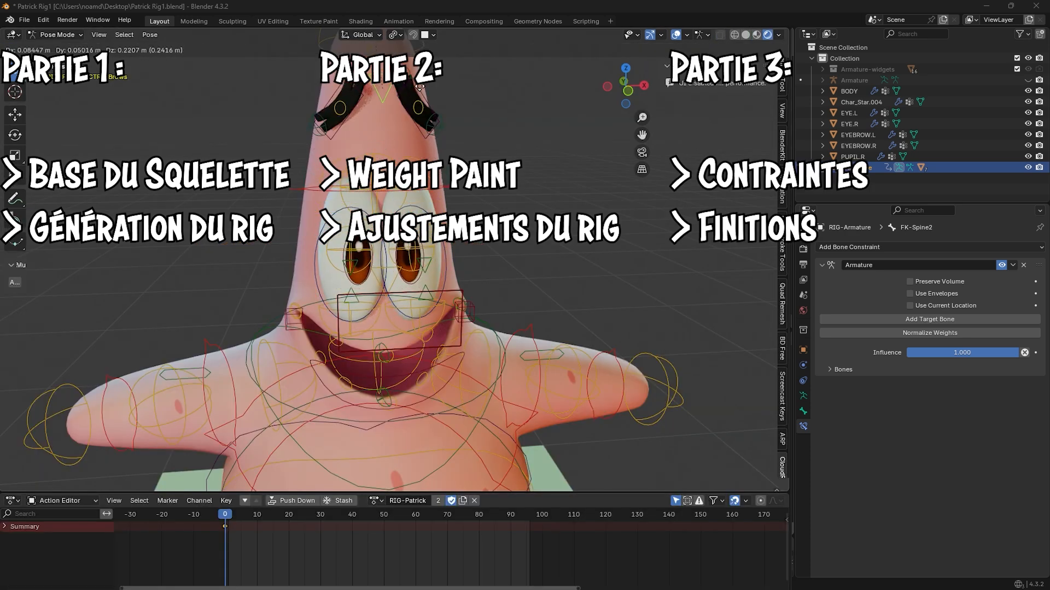
key(Escape)
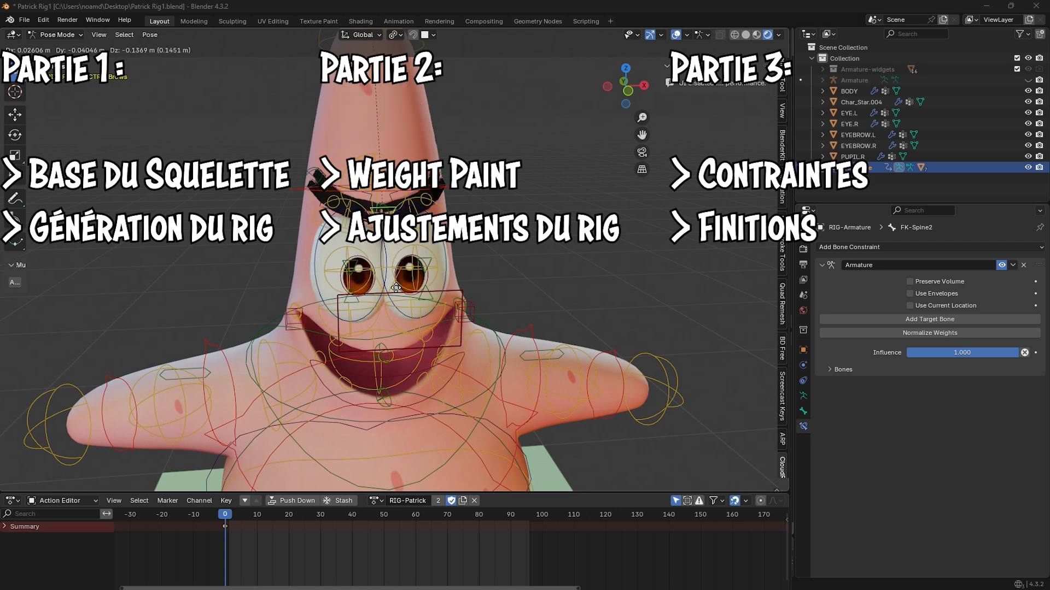
key(n)
click(463, 292)
middle_drag(464, 290, 492, 275)
key(g)
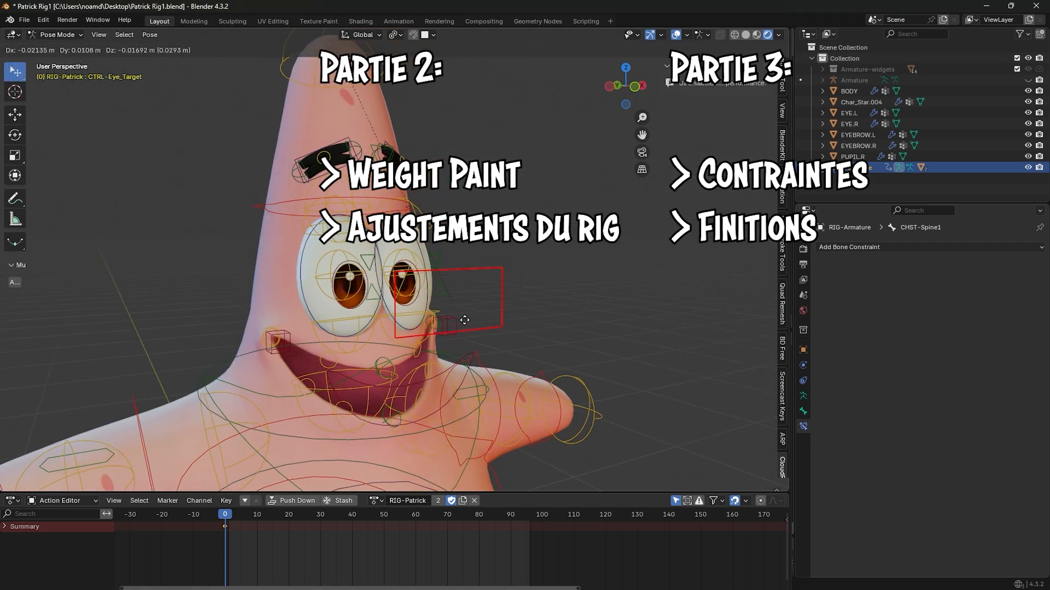
right_click(551, 235)
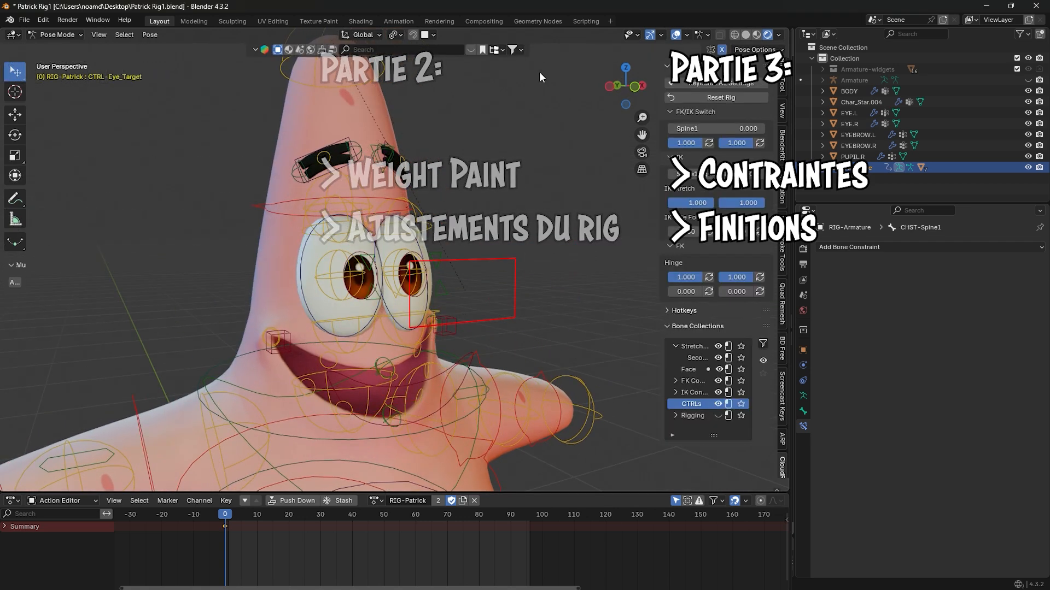
scroll(553, 167, down, 5)
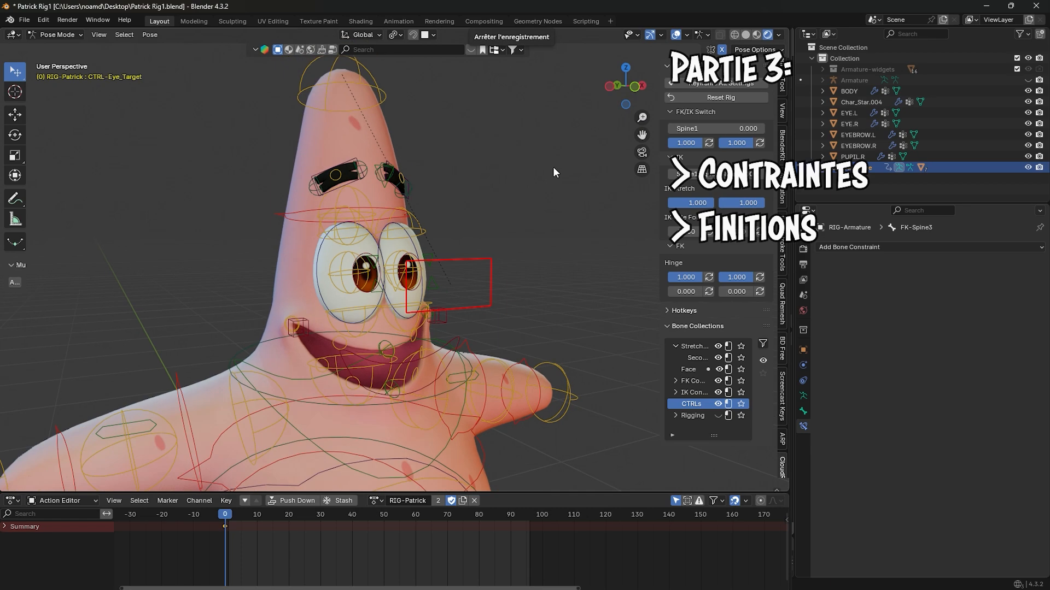
shift+middle_drag(476, 220, 492, 164)
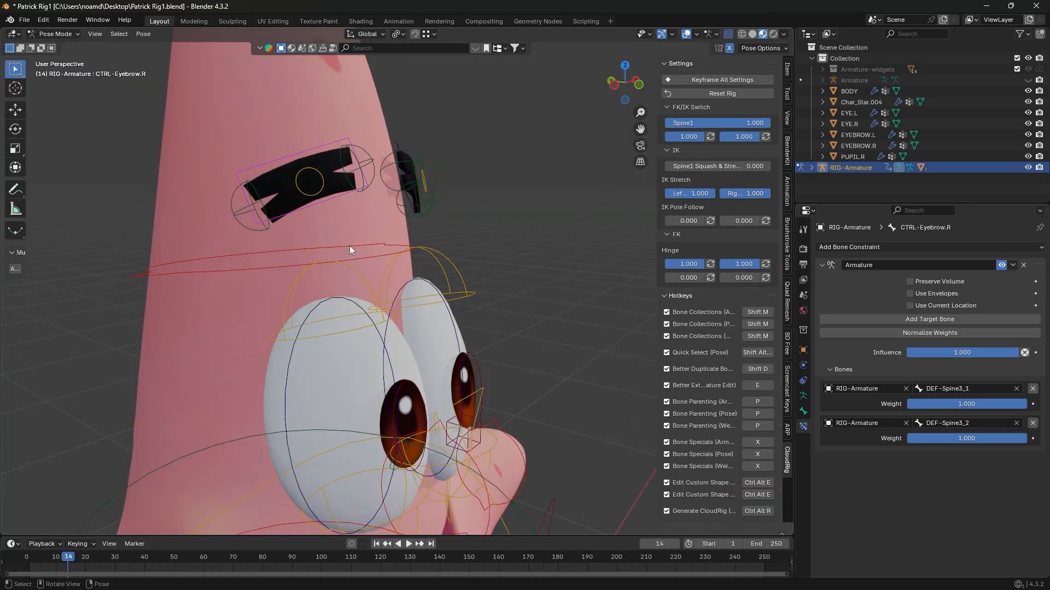
- Try moving the CTRL-Eyebrow.R and CTRL-Eye.L controls to check how they travel across the face
middle_drag(444, 245, 401, 314)
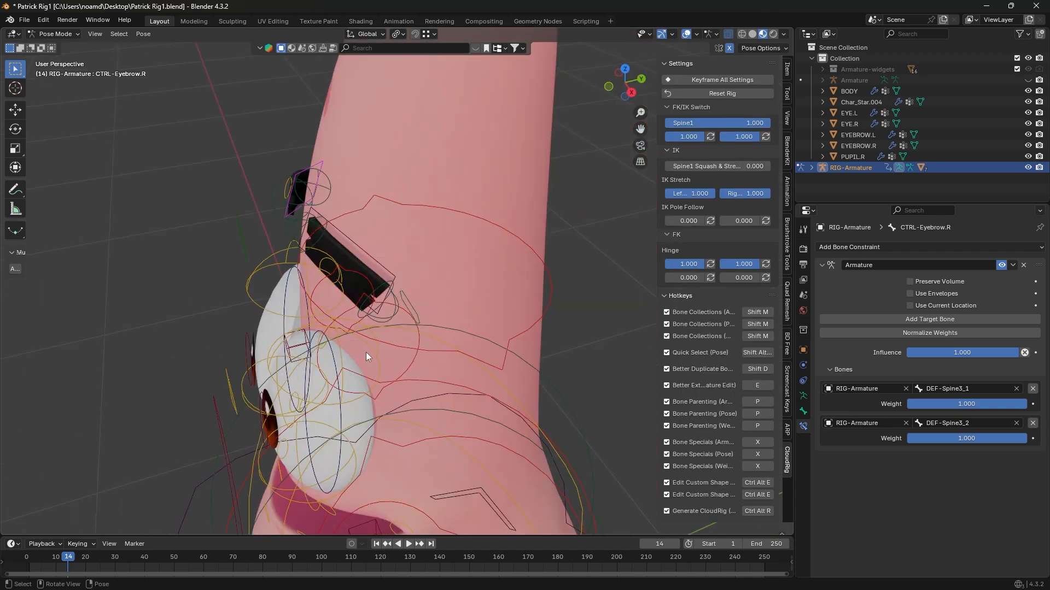
middle_drag(366, 352, 314, 318)
key(g)
right_click(279, 240)
middle_drag(284, 239, 349, 252)
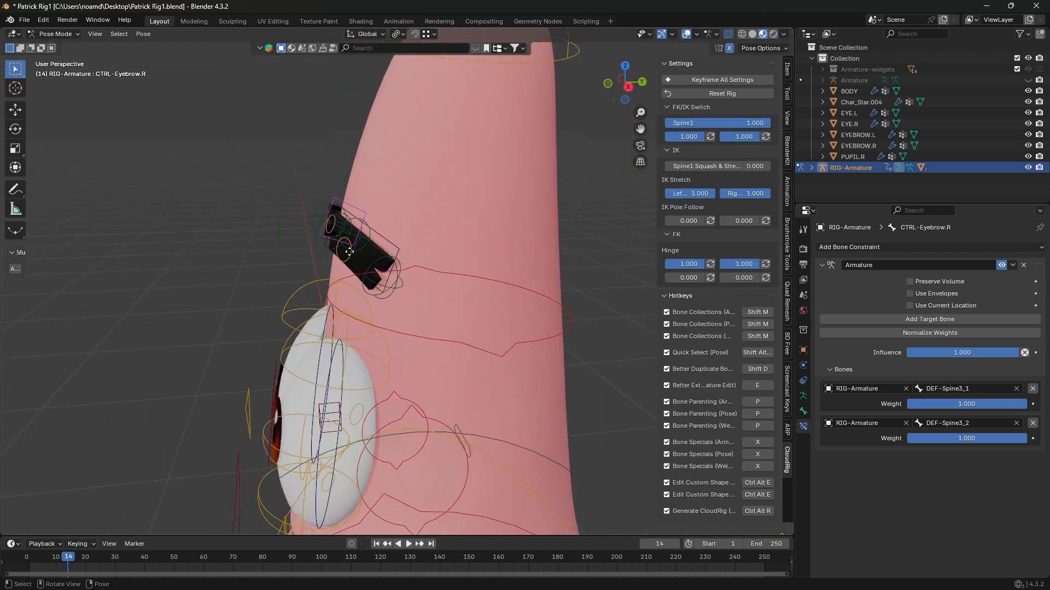
click(352, 252)
key(g)
right_click(349, 253)
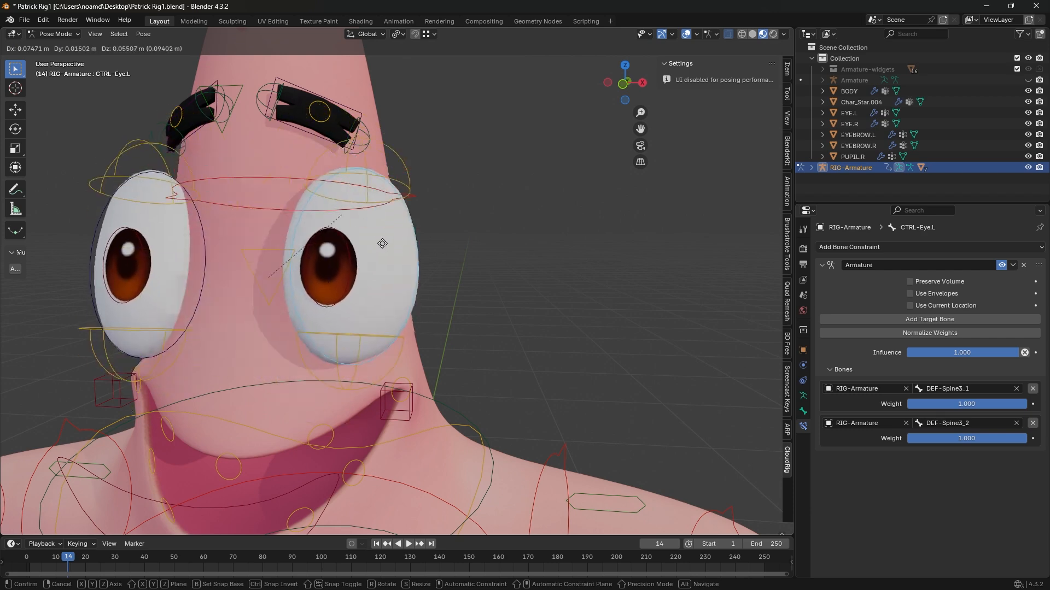
right_click(382, 243)
middle_drag(383, 243, 306, 251)
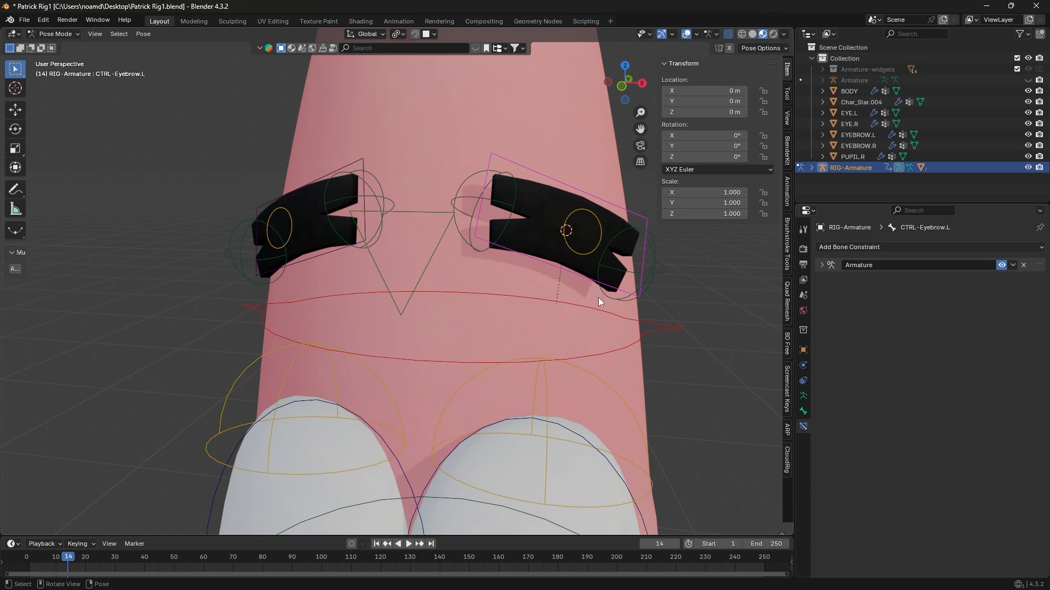
- Add a Shrinkwrap bone constraint to CTRL-Eyebrow.L and set its target to BODY
middle_drag(501, 262, 372, 273)
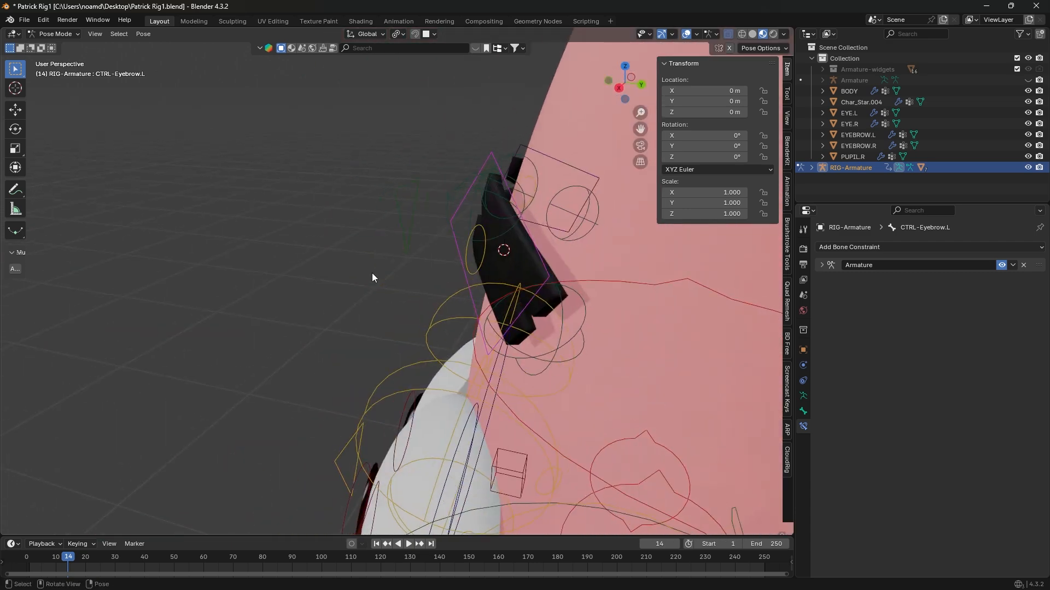
middle_drag(293, 286, 448, 254)
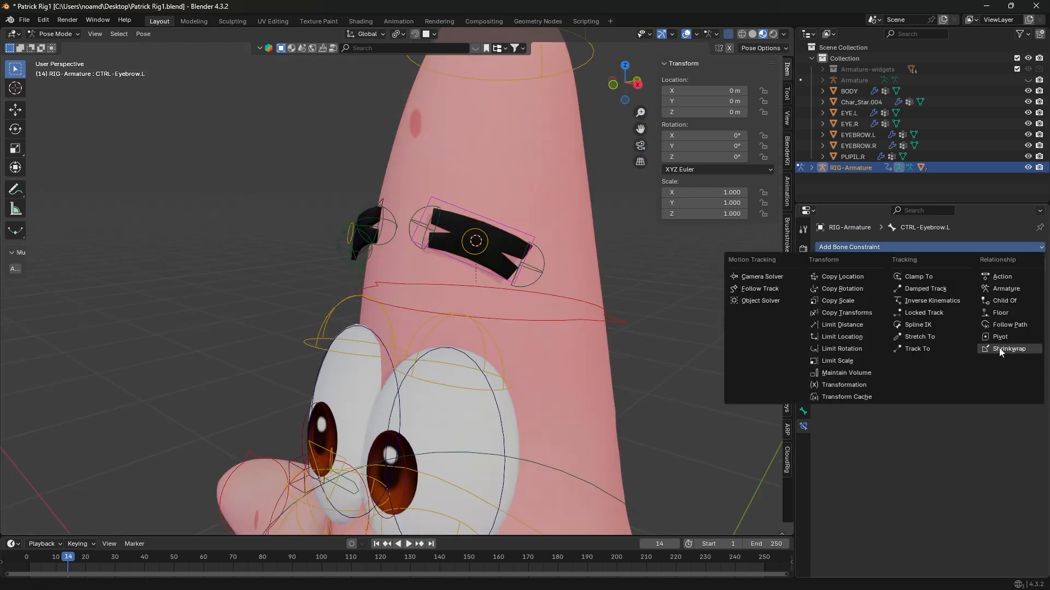
click(998, 349)
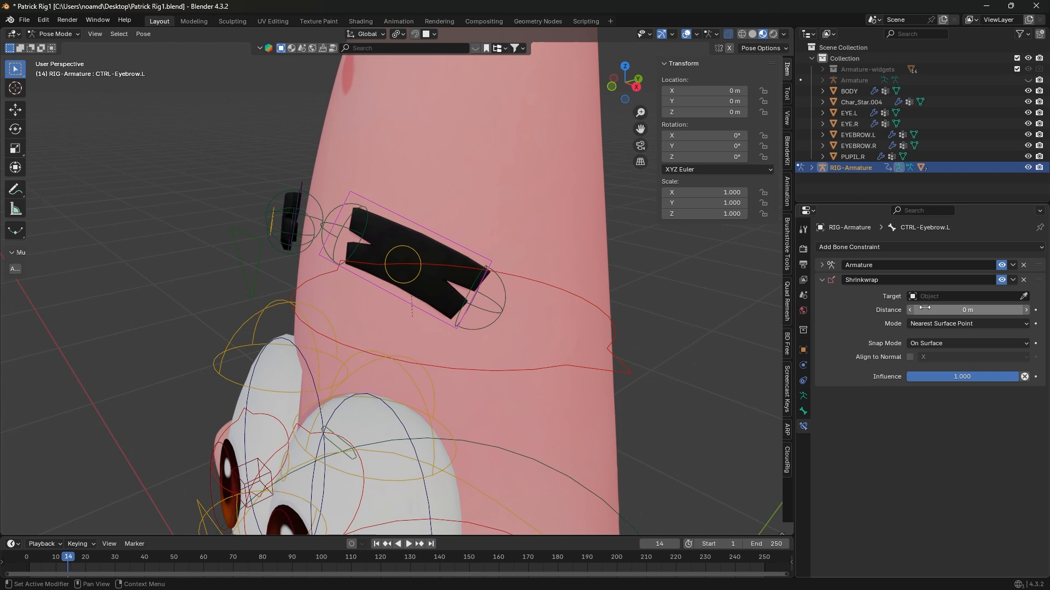
click(924, 297)
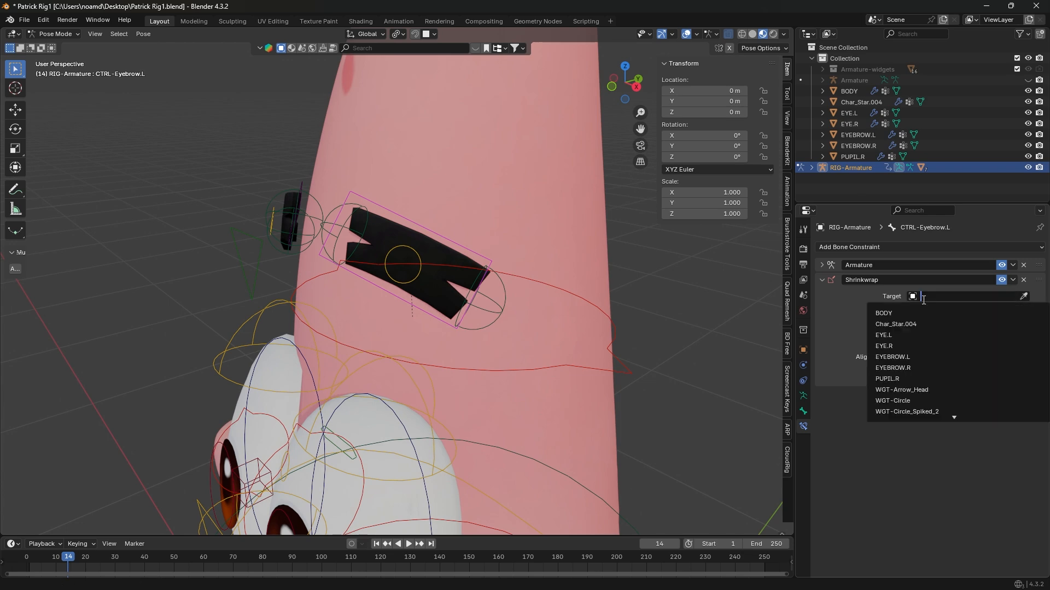
click(883, 313)
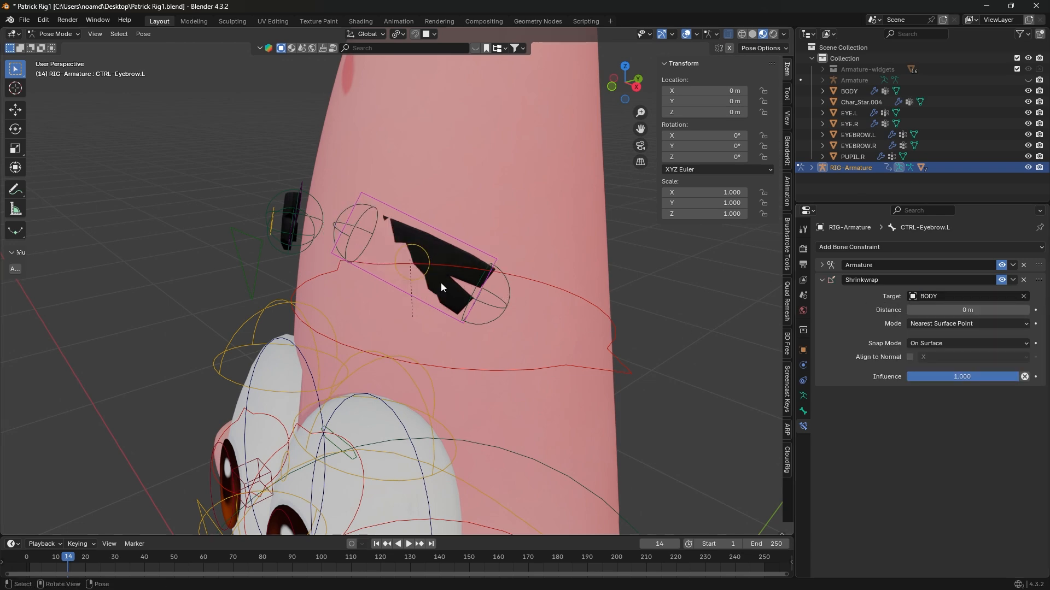
- Try moving CTRL-Eyebrow.L over the head to test the Shrinkwrap constraint
middle_drag(441, 284, 486, 321)
key(g)
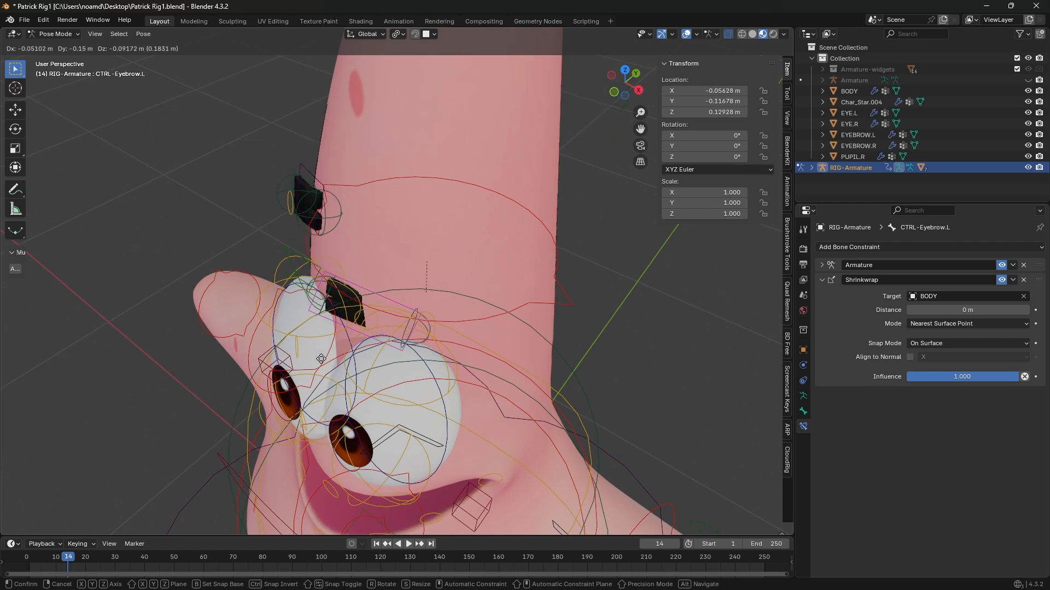
right_click(413, 278)
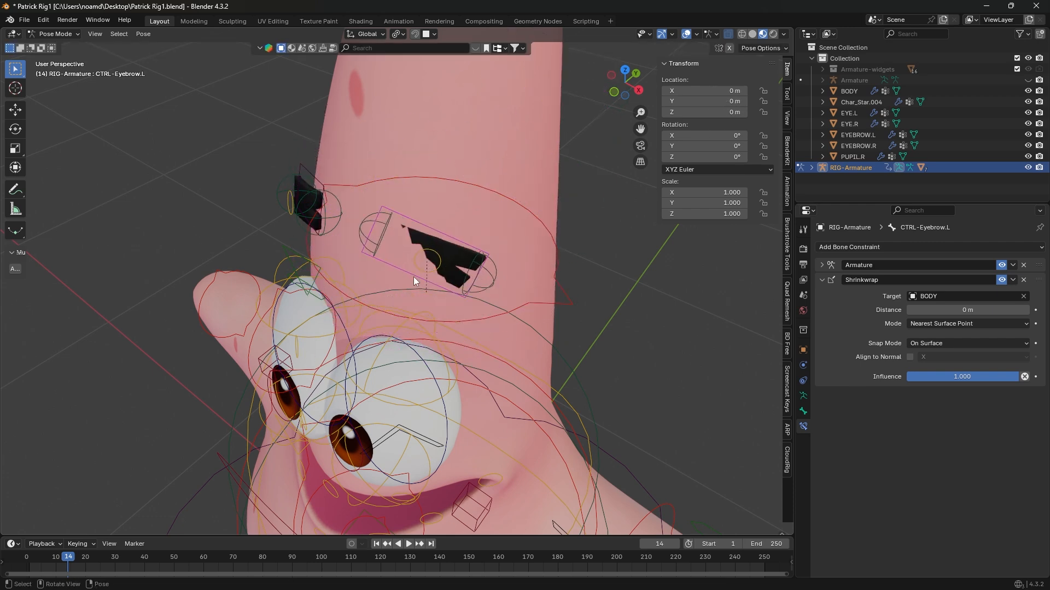
mouse_move(413, 277)
middle_down()
mouse_move(366, 312)
mouse_move(404, 271)
middle_up()
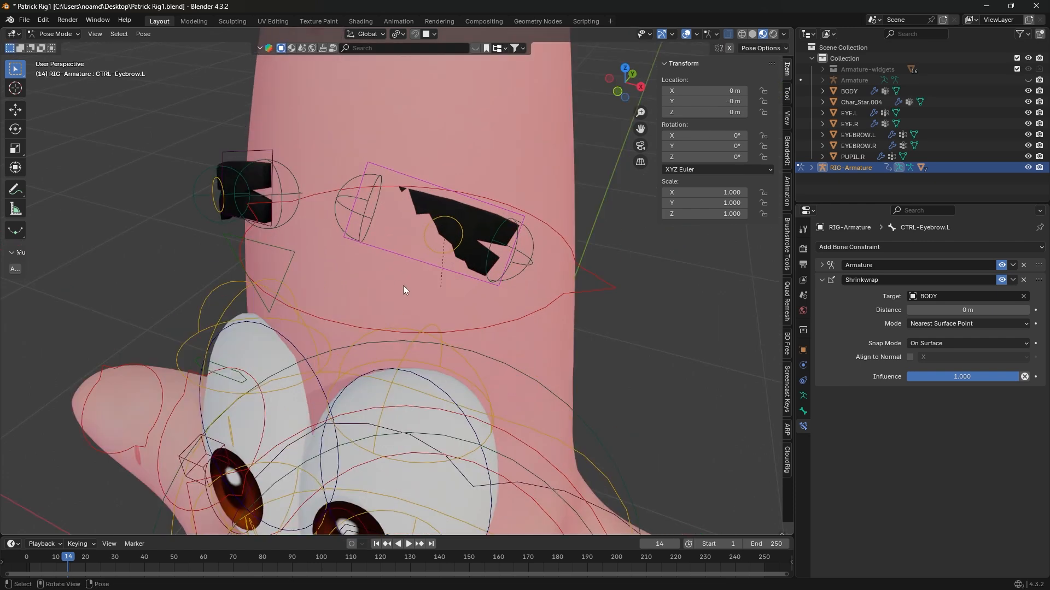
- Set the Shrinkwrap constraint's snap mode to Above Surface and its distance to 0.01 m
click(919, 344)
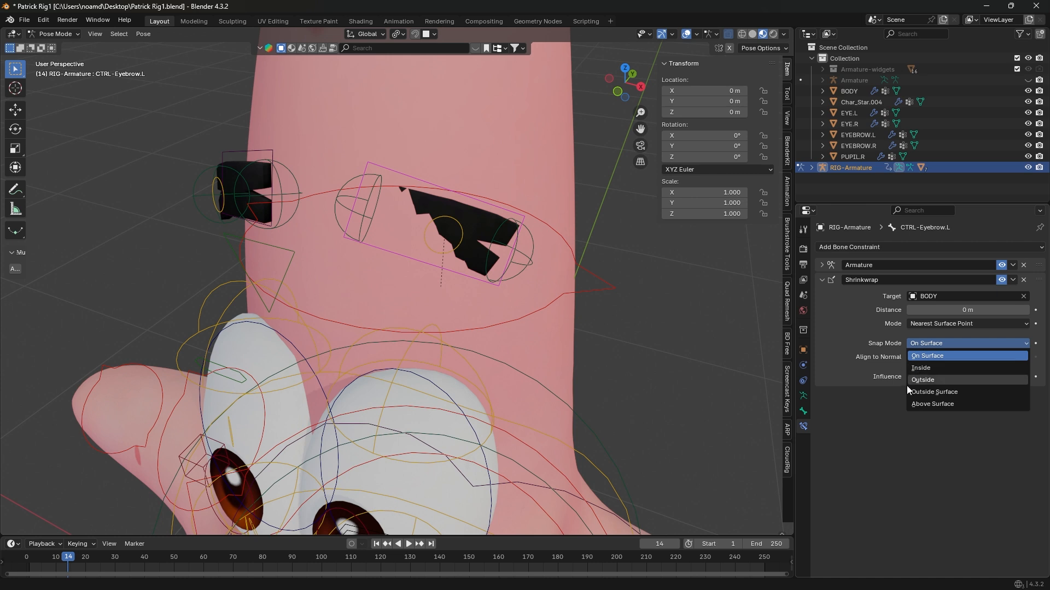
click(933, 404)
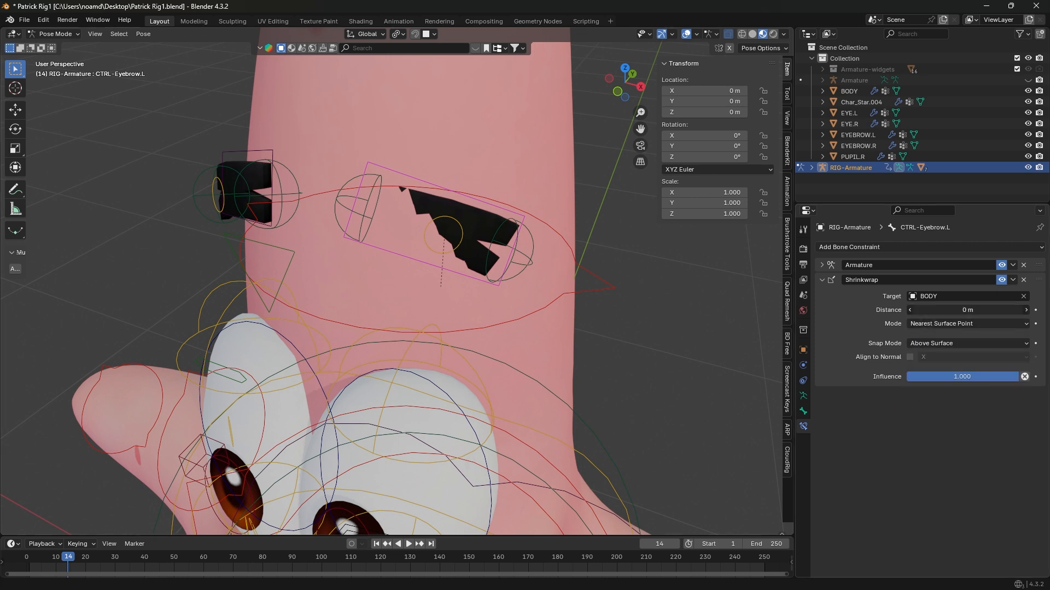
drag(967, 310, 972, 310)
- Move CTRL-Eyebrow.L around the head to test the surface offset, and undo the move
mouse_move(410, 219)
middle_down()
mouse_move(254, 203)
mouse_move(352, 203)
mouse_move(404, 235)
middle_up()
key(g)
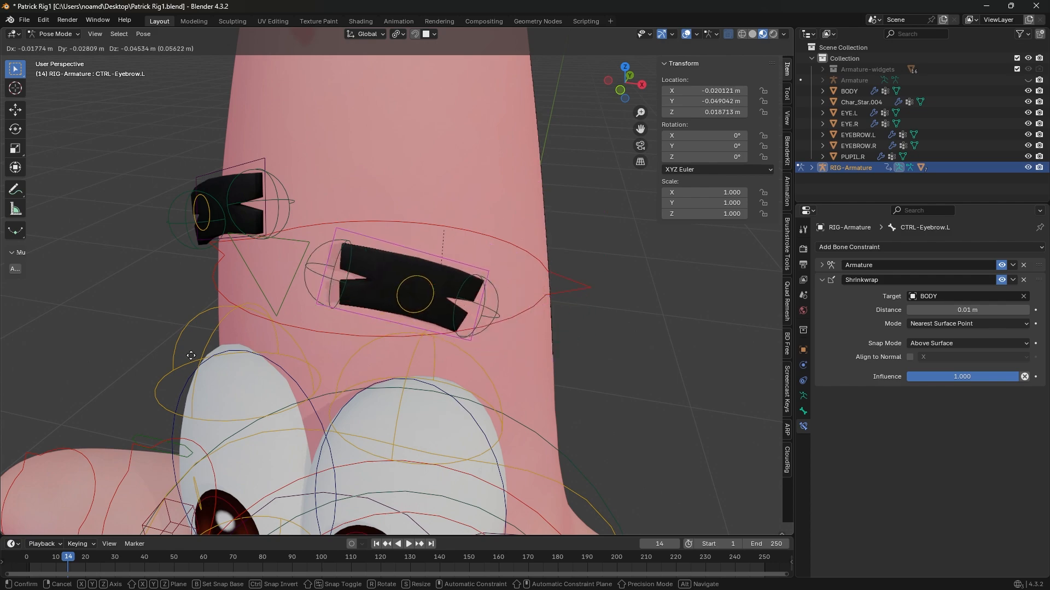
click(490, 307)
middle_drag(490, 307, 504, 238)
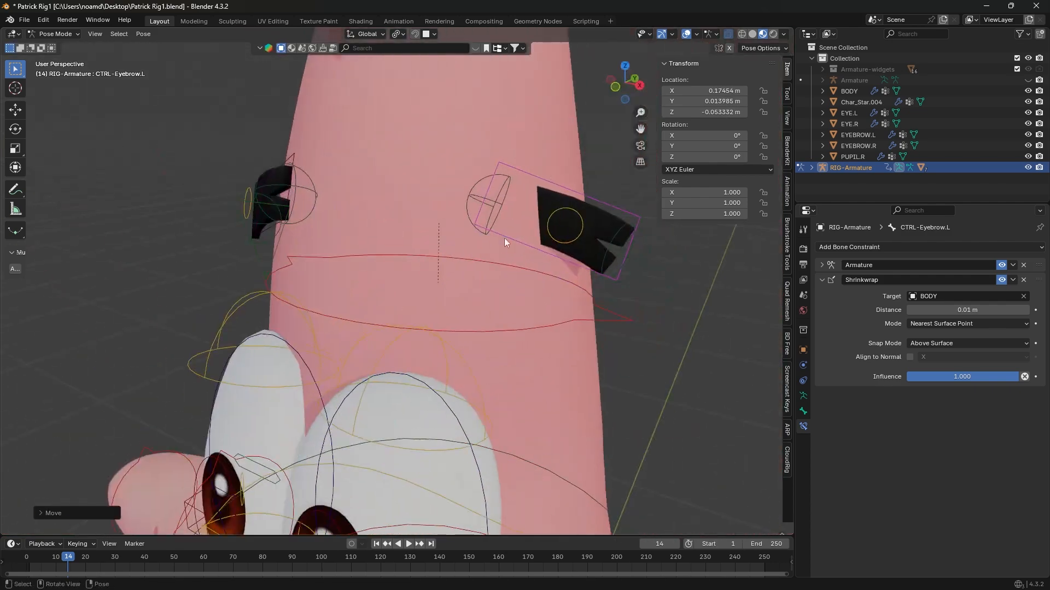
key(ctrl+z)
- Enable Align to Normal on the left eyebrow's Shrinkwrap constraint and set its track axis to Z
middle_drag(495, 201, 698, 365)
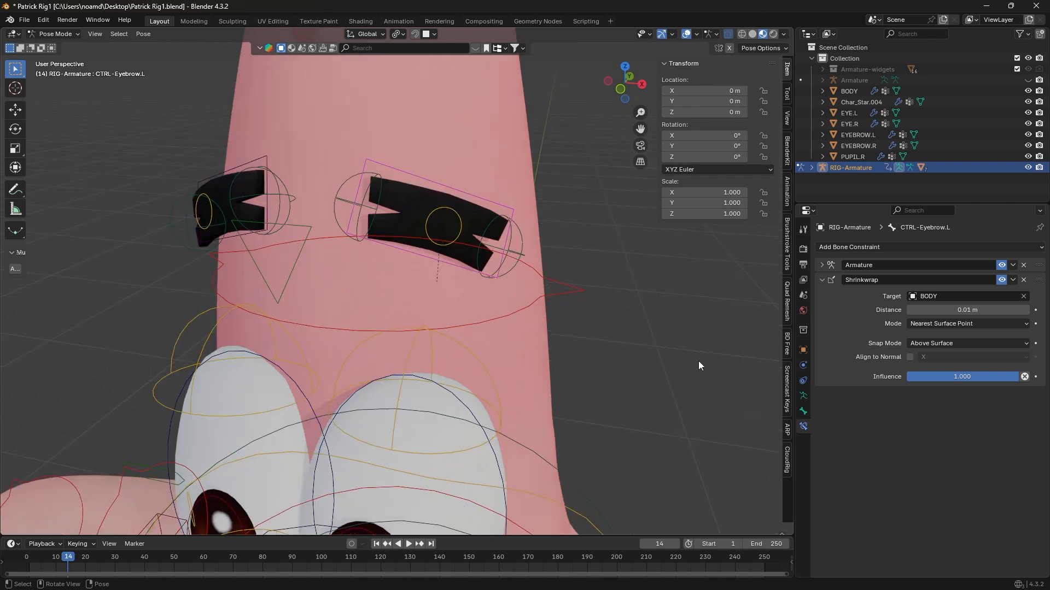
click(908, 357)
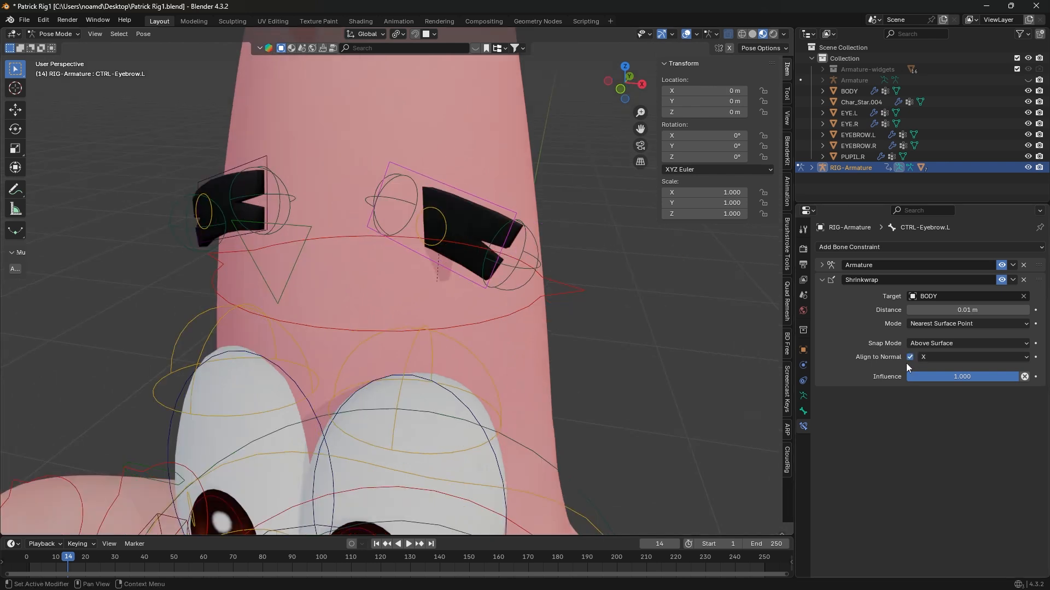
click(933, 360)
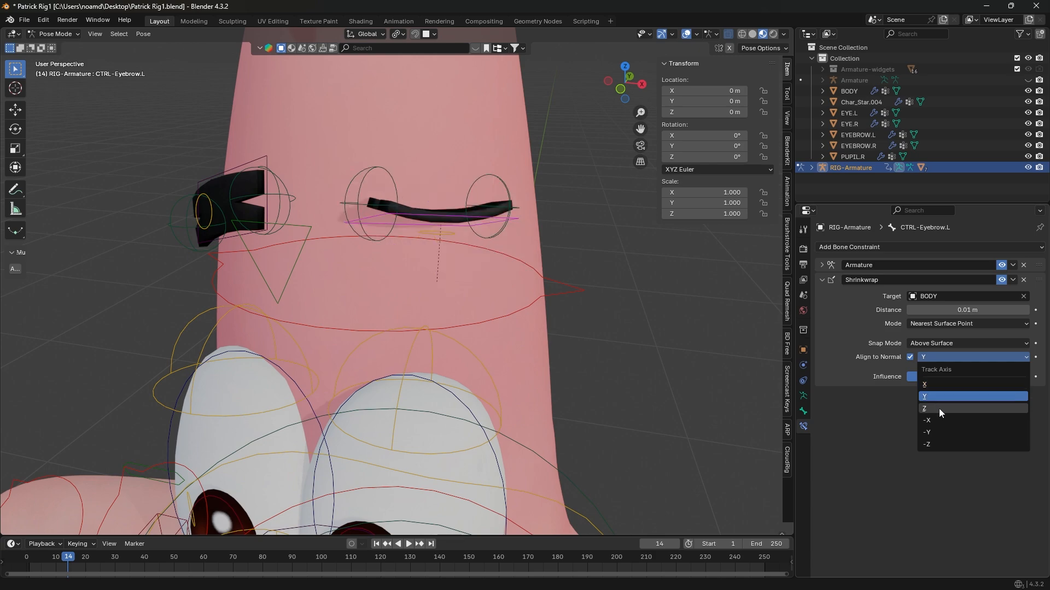
click(940, 410)
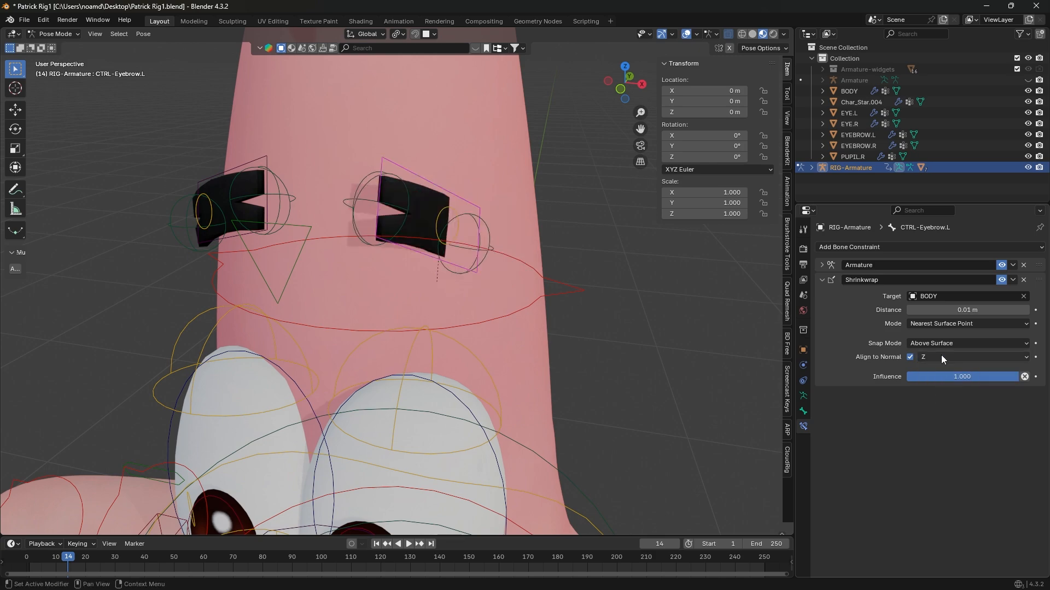
click(941, 358)
- Enter Edit Mode on the rig, inspect the bones around the left eyebrow, and enable X-axis mirror
middle_drag(536, 298, 408, 300)
scroll(407, 301, up, 3)
key(Tab)
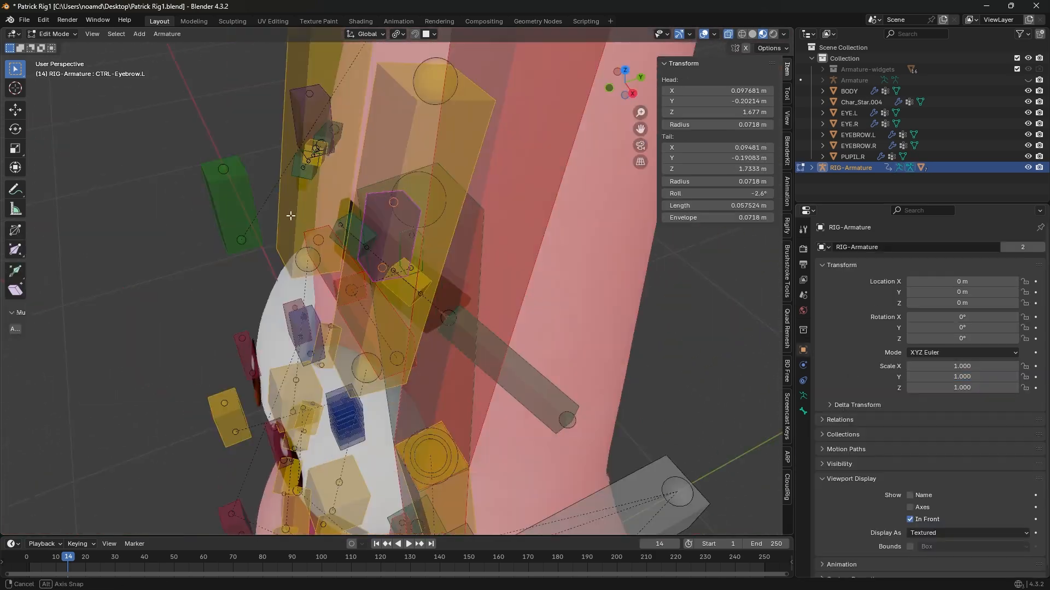
middle_drag(339, 241, 277, 194)
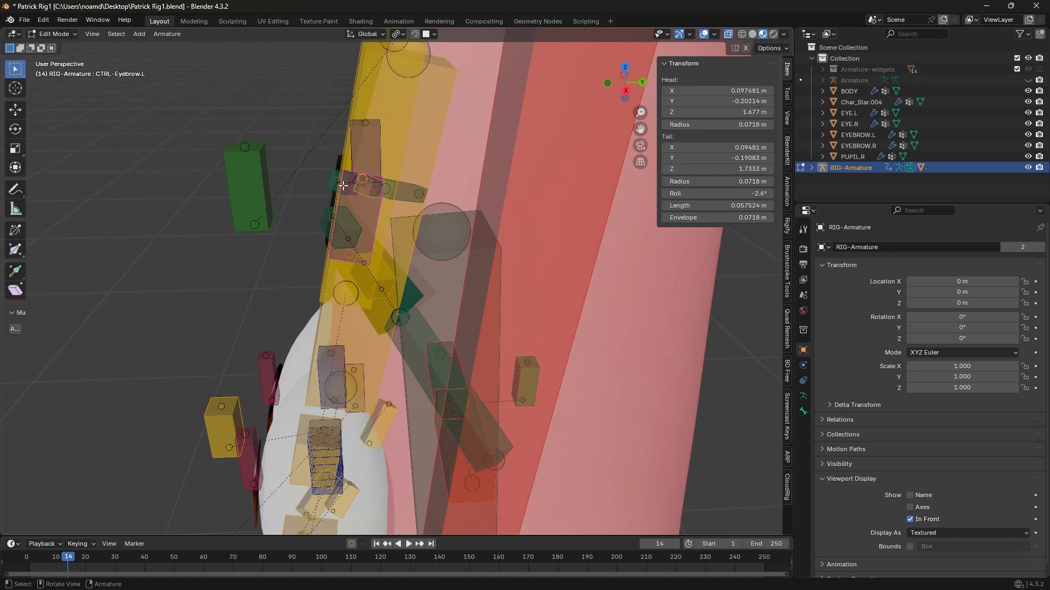
middle_drag(343, 186, 430, 235)
middle_drag(358, 237, 200, 222)
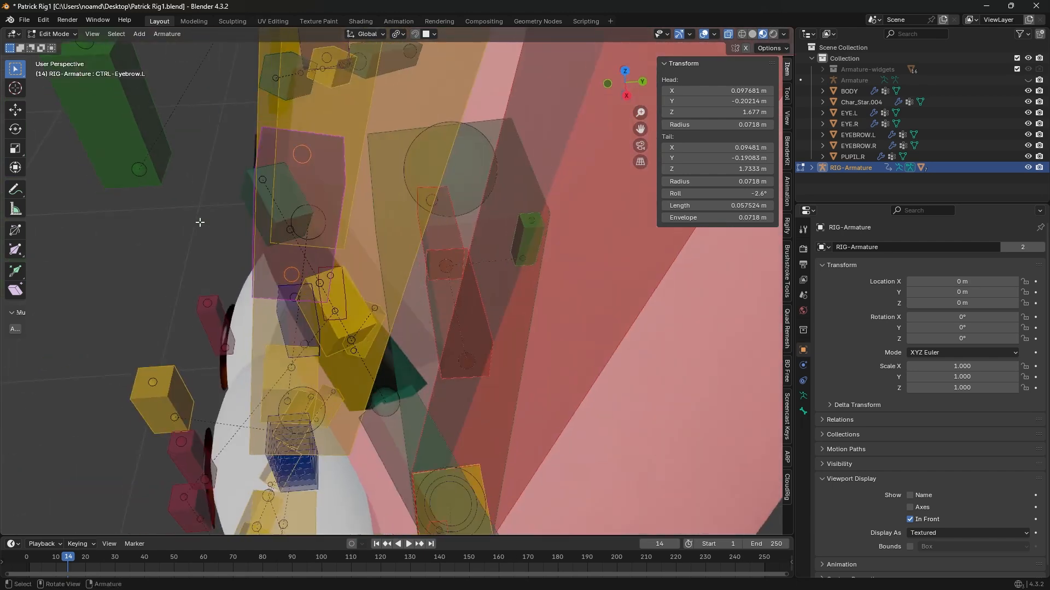
middle_drag(294, 188, 284, 173)
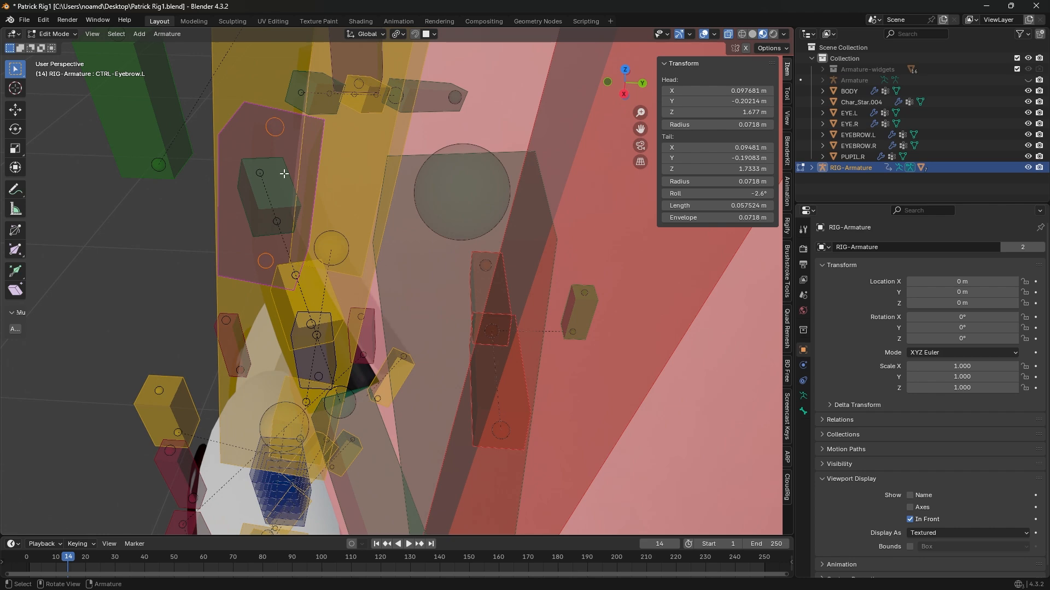
click(746, 48)
middle_drag(71, 188, 452, 202)
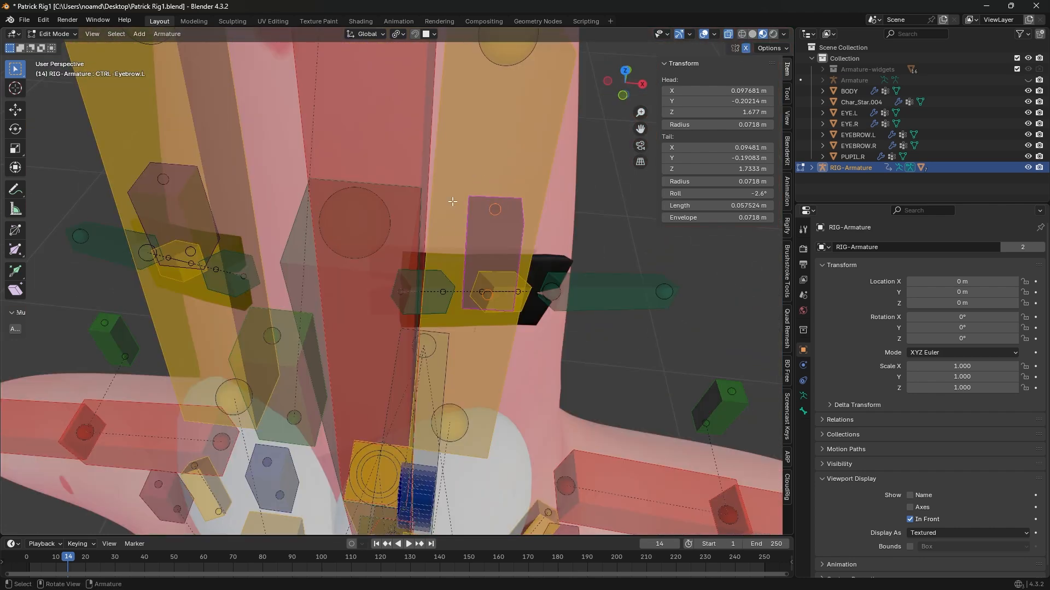
middle_drag(189, 197, 220, 322)
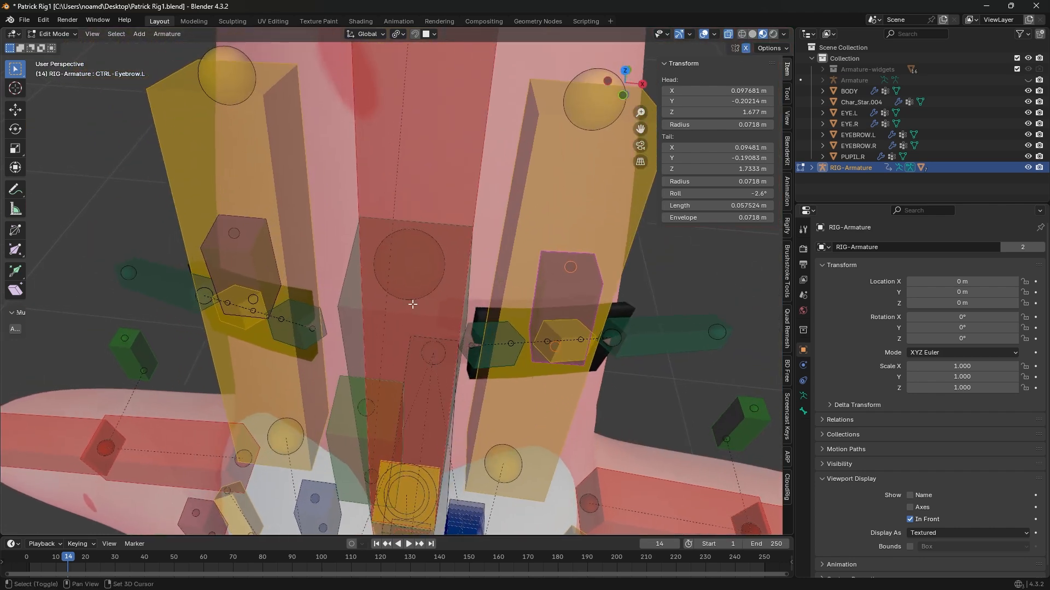
- Hide the STR-Eye1_1.L bone and turn off X-ray display
shift+middle_drag(413, 304, 308, 272)
middle_drag(372, 286, 144, 76)
click(359, 156)
key(h)
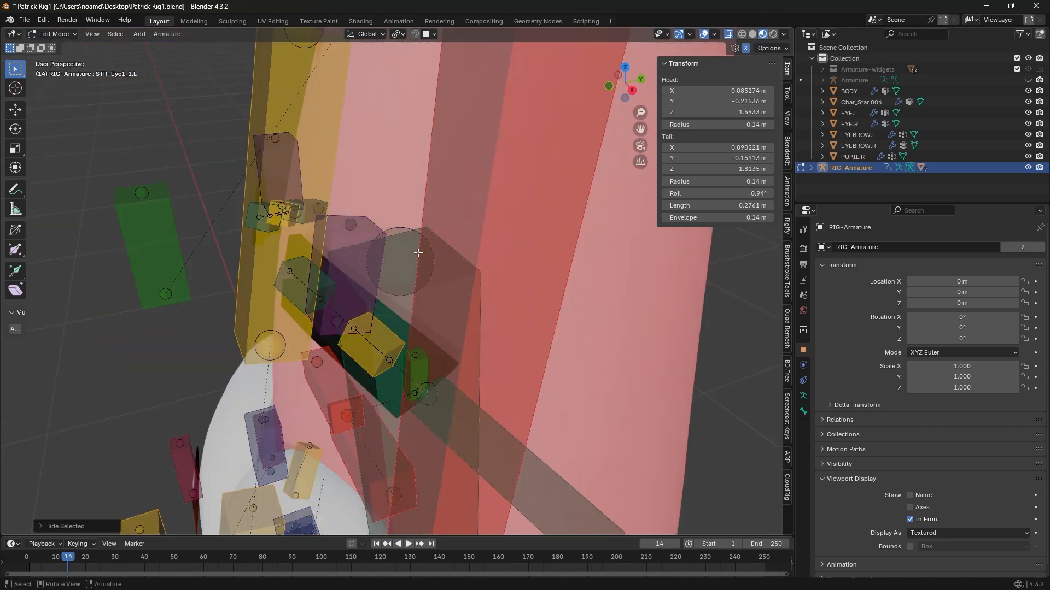
click(390, 334)
middle_drag(397, 333, 420, 335)
key(alt+z)
- Hide the stretch and deform bones lying along the left eyebrow, leaving its control bone in view
click(252, 351)
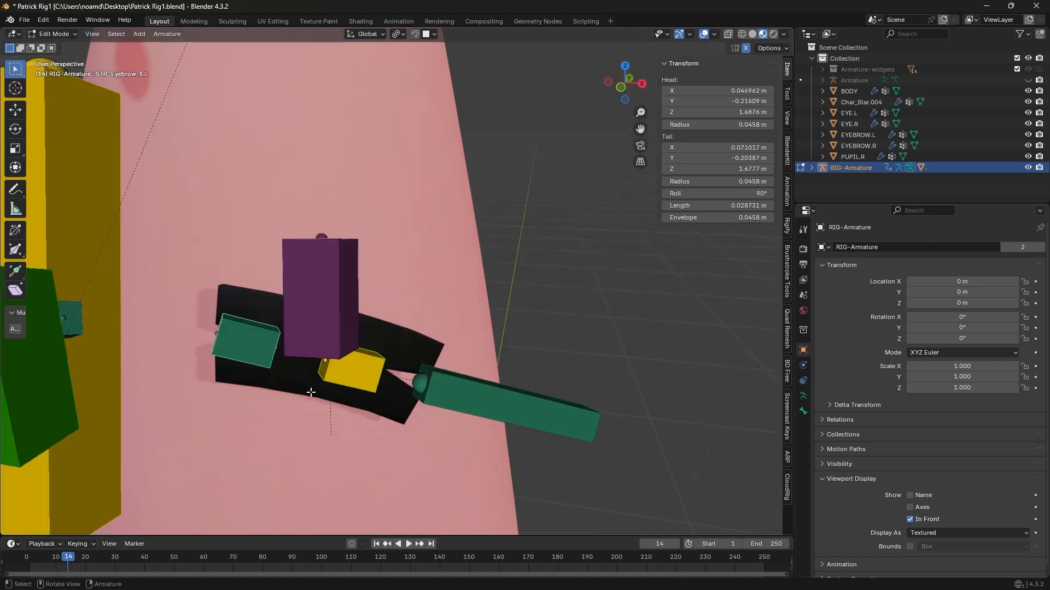
shift+click(351, 382)
key(h)
click(474, 394)
key(h)
- Select the left eyebrow's control bone, CTRL-Eyebrow.L
mouse_move(333, 350)
middle_down()
mouse_move(293, 335)
mouse_move(356, 241)
mouse_move(390, 297)
mouse_move(375, 353)
mouse_move(257, 302)
mouse_move(370, 330)
mouse_move(347, 284)
mouse_move(365, 325)
mouse_move(351, 310)
middle_up()
click(368, 274)
key(d)
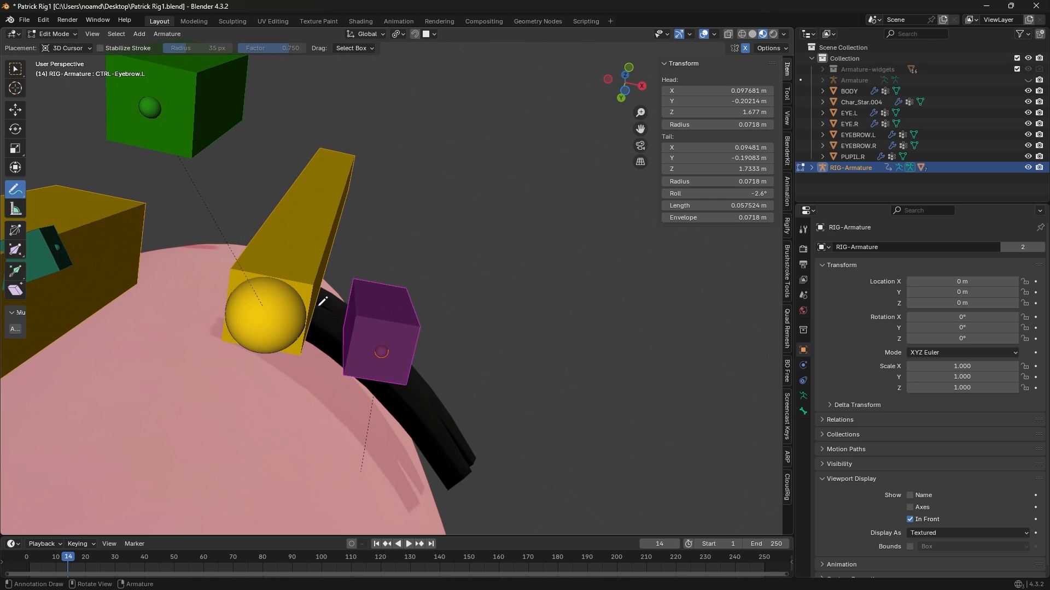
drag(319, 307, 436, 421)
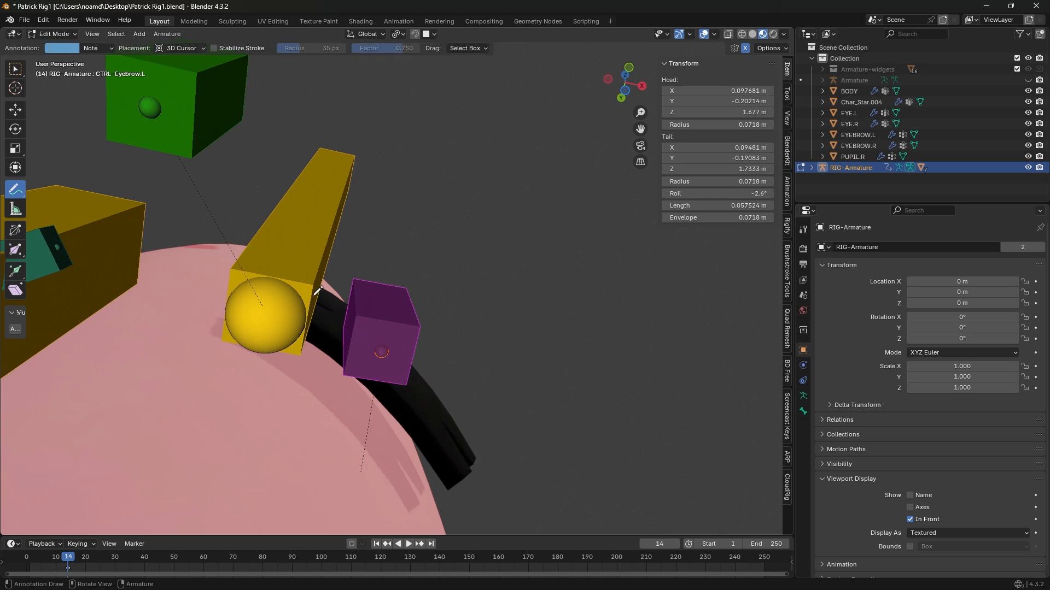
key(w)
- Turn on face snapping with Align Rotation to Target and move CTRL-Eyebrow.L so its head sits at about X 0.0992, Y -0.2026, Z 1.6696 m
middle_drag(305, 265, 359, 260)
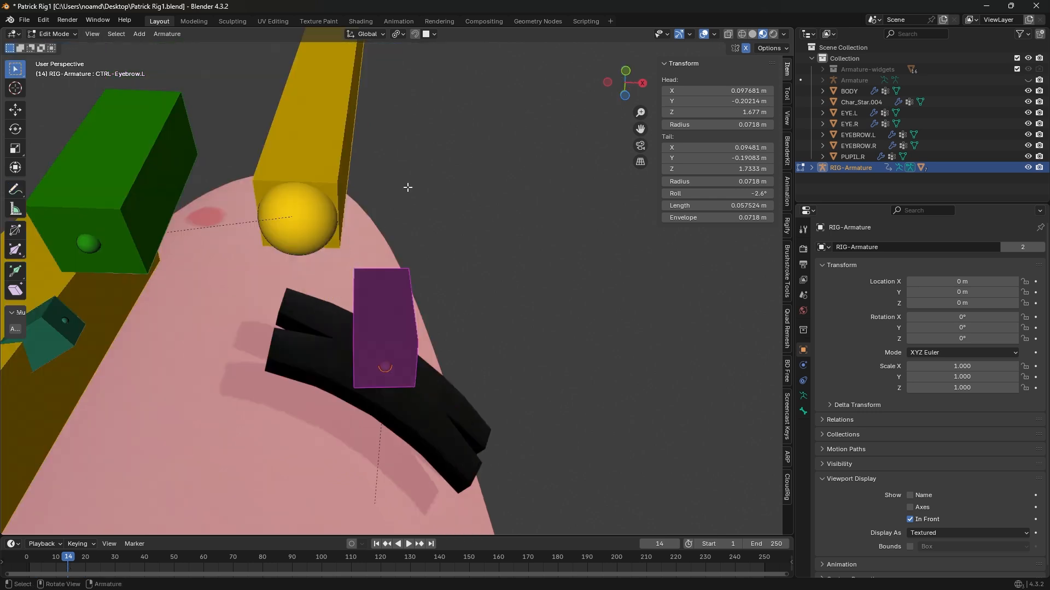
click(432, 35)
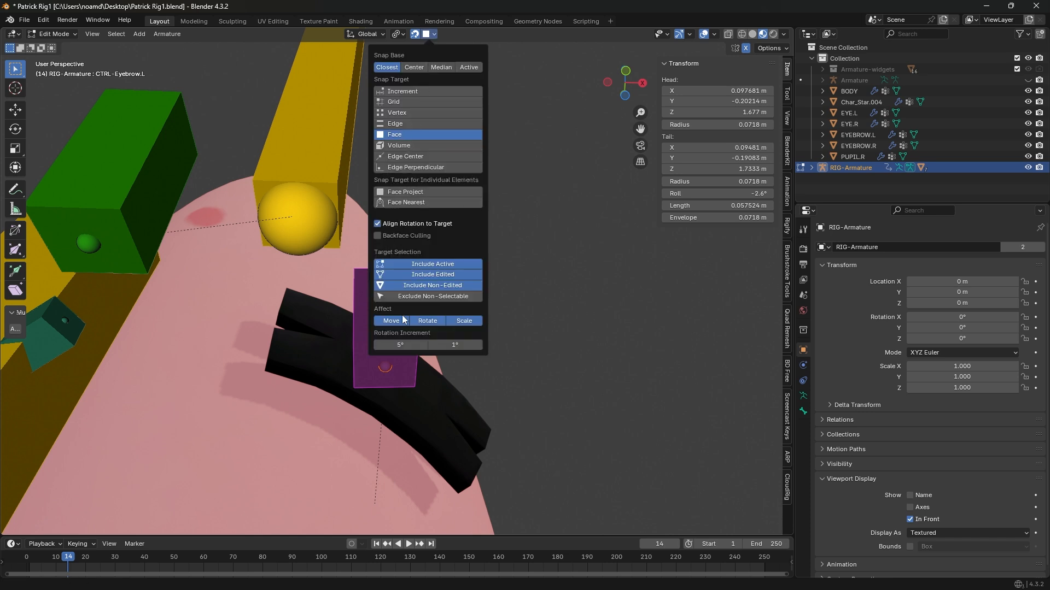
key(g)
middle_drag(403, 382, 348, 339)
click(387, 376)
key(g)
click(379, 354)
key(g)
click(383, 350)
key(g)
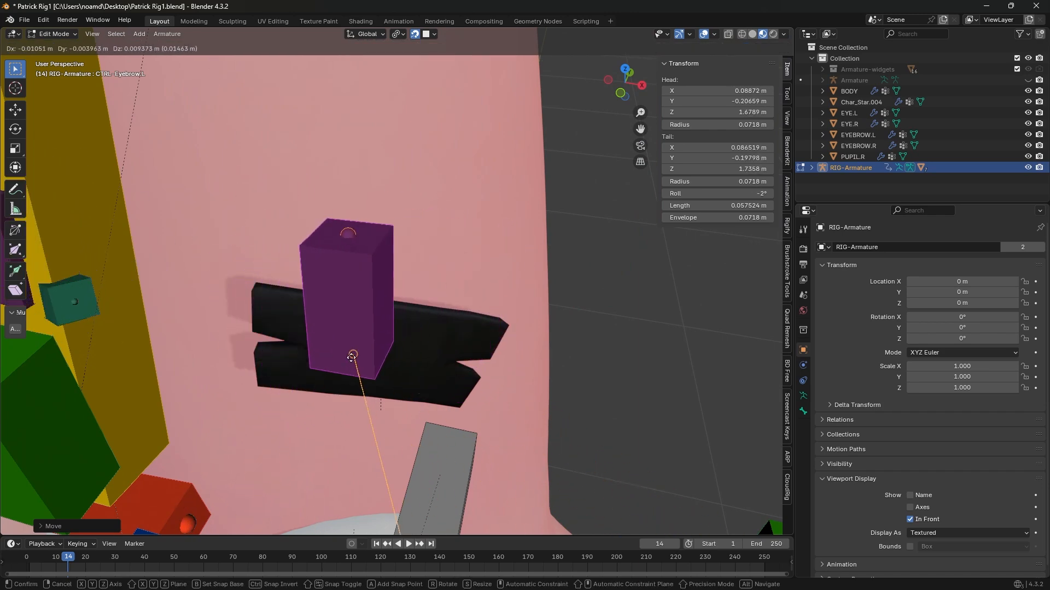
click(379, 347)
middle_drag(379, 347, 226, 347)
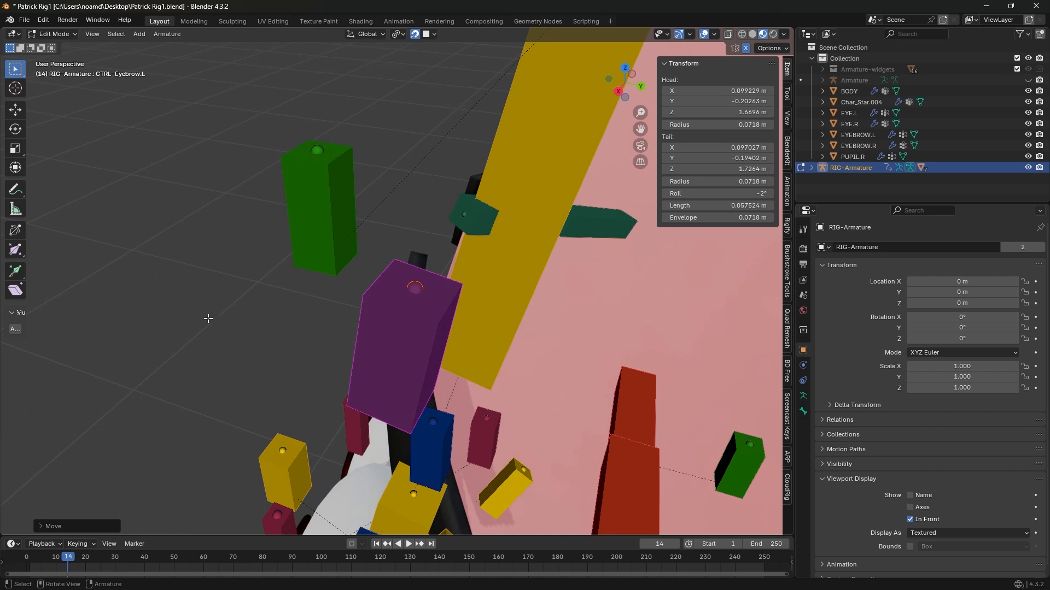
middle_drag(384, 413, 525, 401)
shift+middle_drag(525, 402, 309, 522)
shift+middle_drag(308, 522, 474, 363)
key(g)
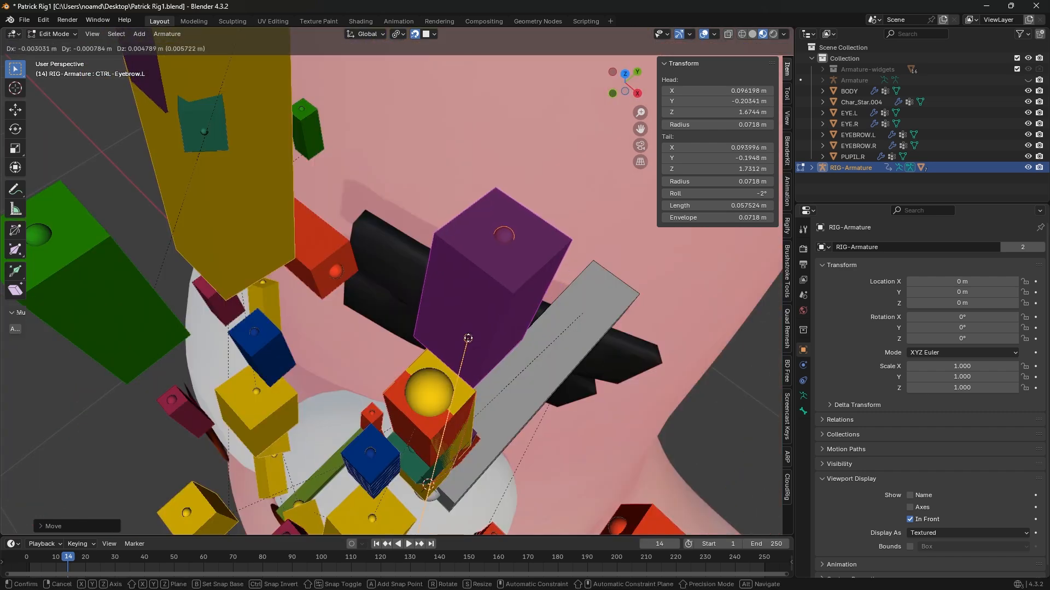
click(474, 344)
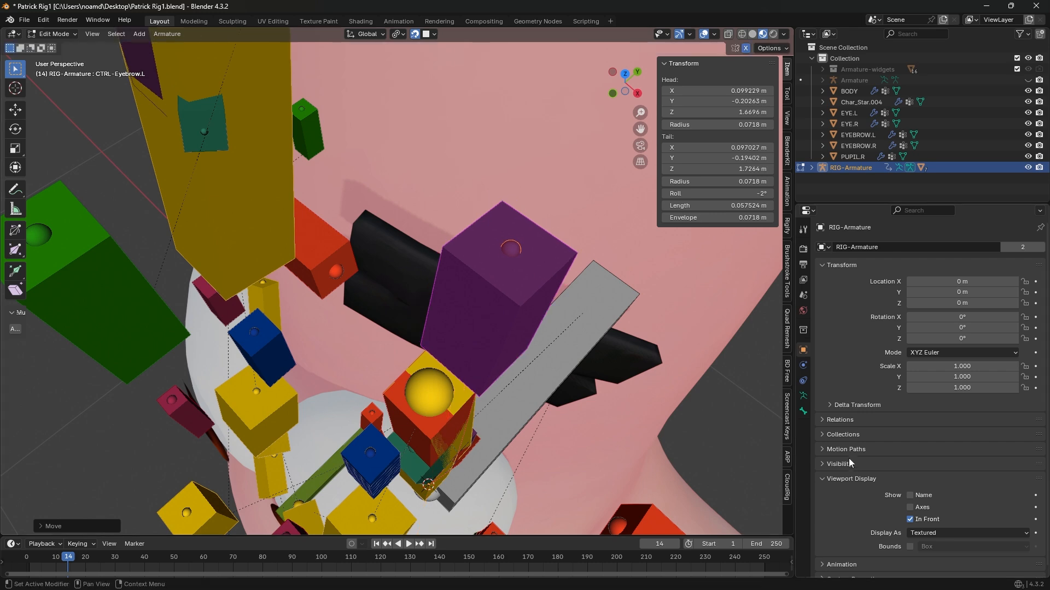
- Display the bone axes with X-ray on and examine how the left eyebrow control bone's axes are oriented against the body surface
click(803, 396)
middle_drag(492, 218, 554, 140)
middle_drag(515, 249, 503, 272)
middle_drag(232, 187, 395, 283)
key(g)
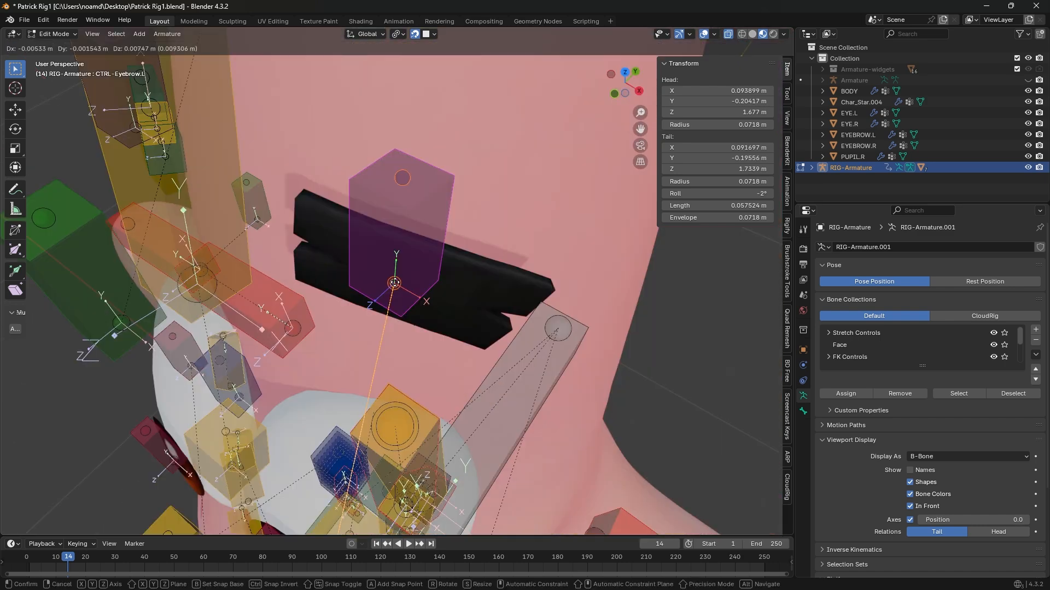
right_click(395, 282)
middle_drag(394, 283, 398, 263)
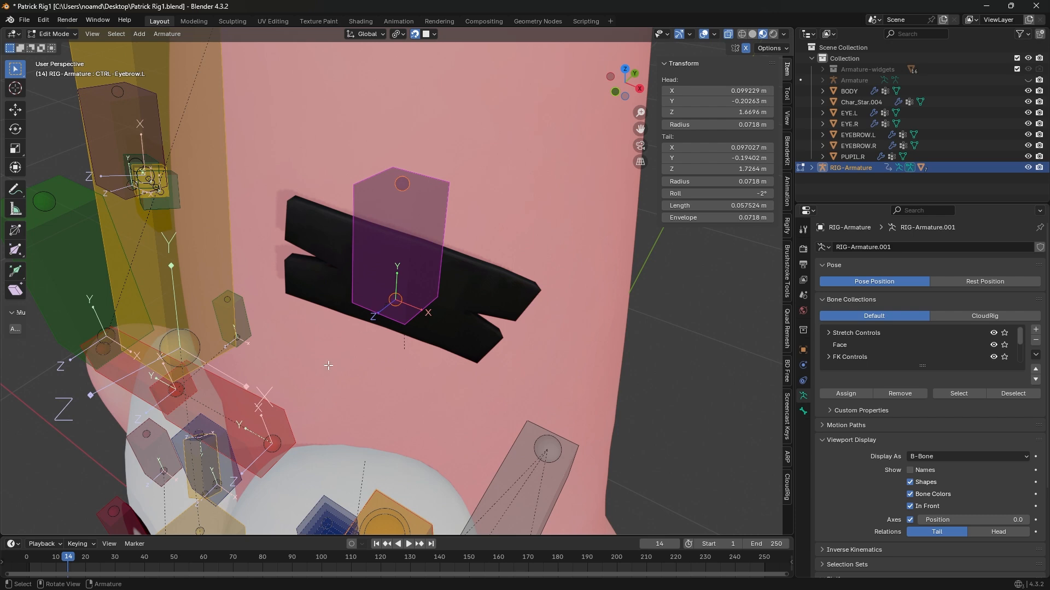
middle_drag(328, 365, 422, 312)
middle_drag(433, 274, 395, 247)
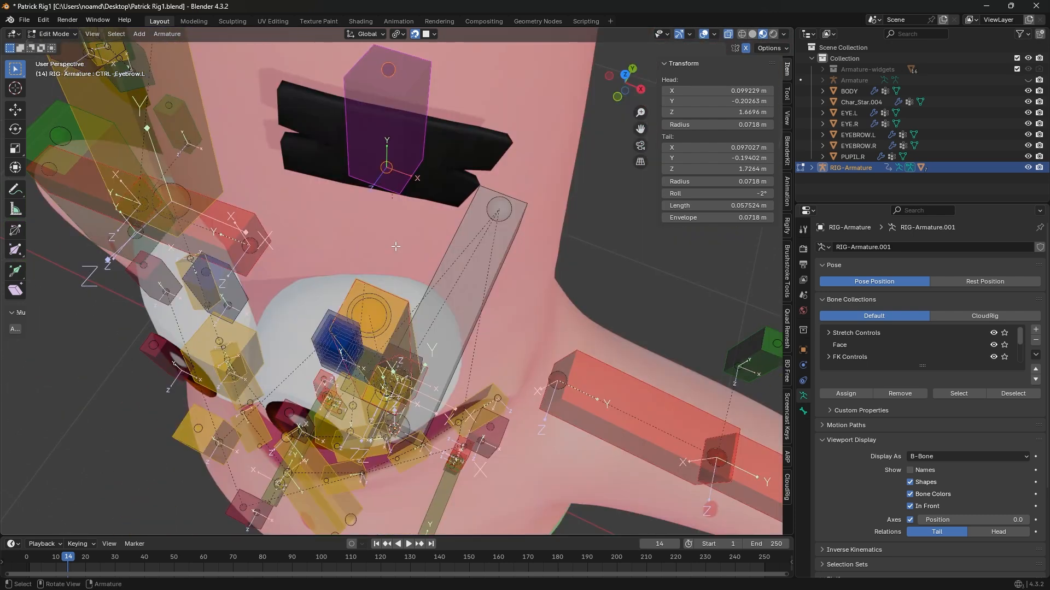
middle_drag(401, 80, 406, 251)
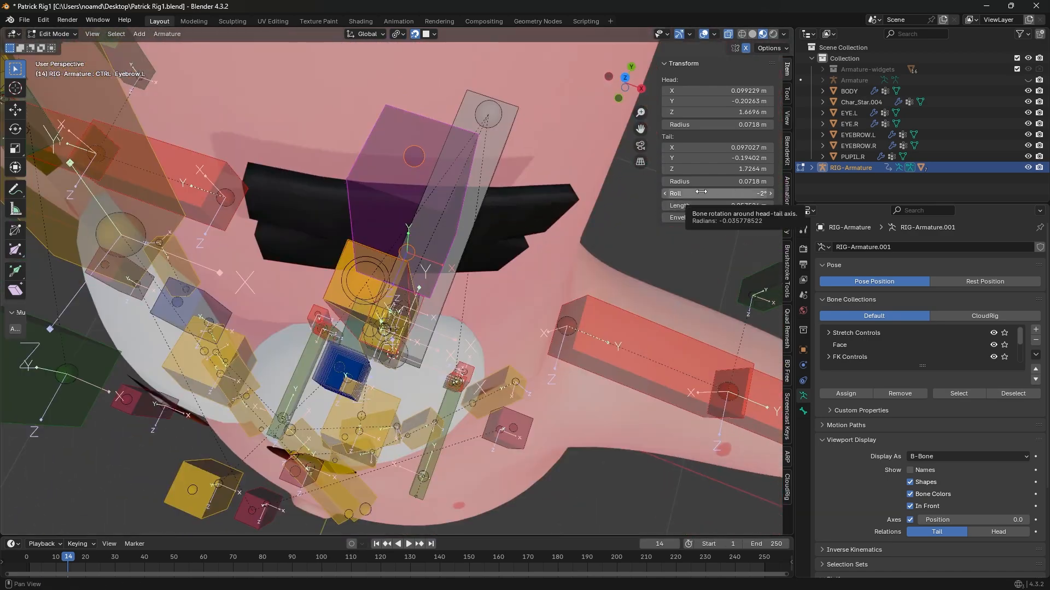
- Set the roll of the CTRL-Eyebrow.L bone to 25°
drag(698, 193, 760, 193)
middle_drag(388, 199, 365, 199)
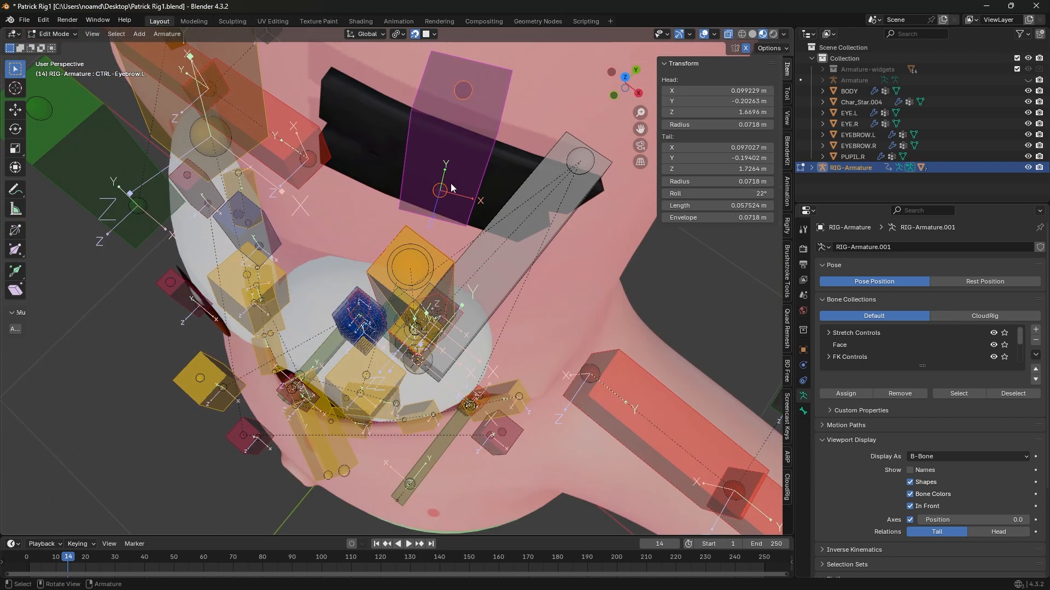
drag(687, 193, 694, 193)
key(g)
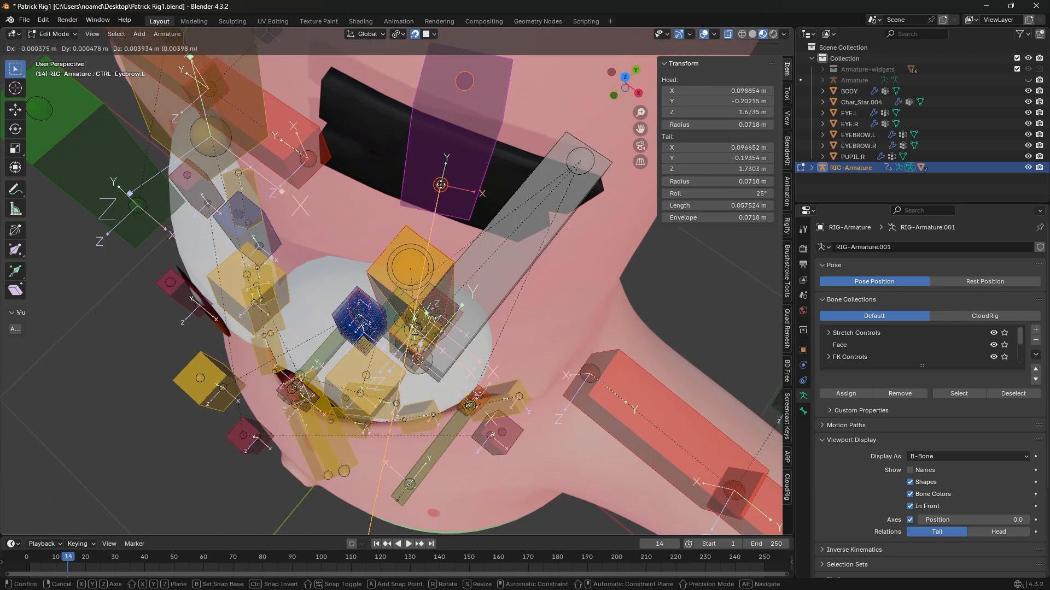
right_click(441, 185)
- Hide the bone axes and return the rig to Pose Mode to try out the left eyebrow's control
middle_drag(441, 185, 325, 198)
key(ctrl+Tab)
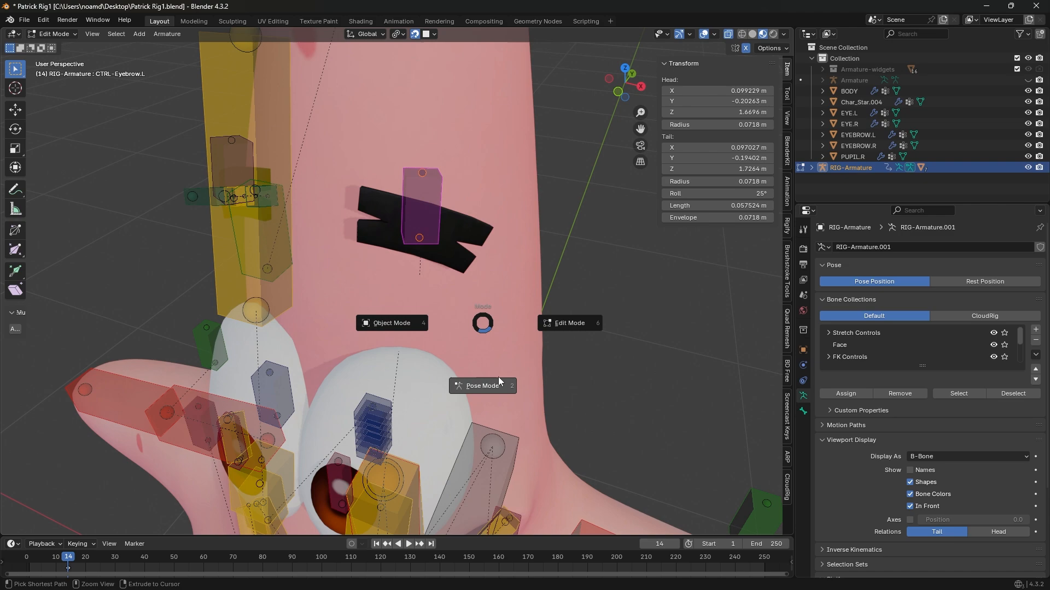
click(499, 383)
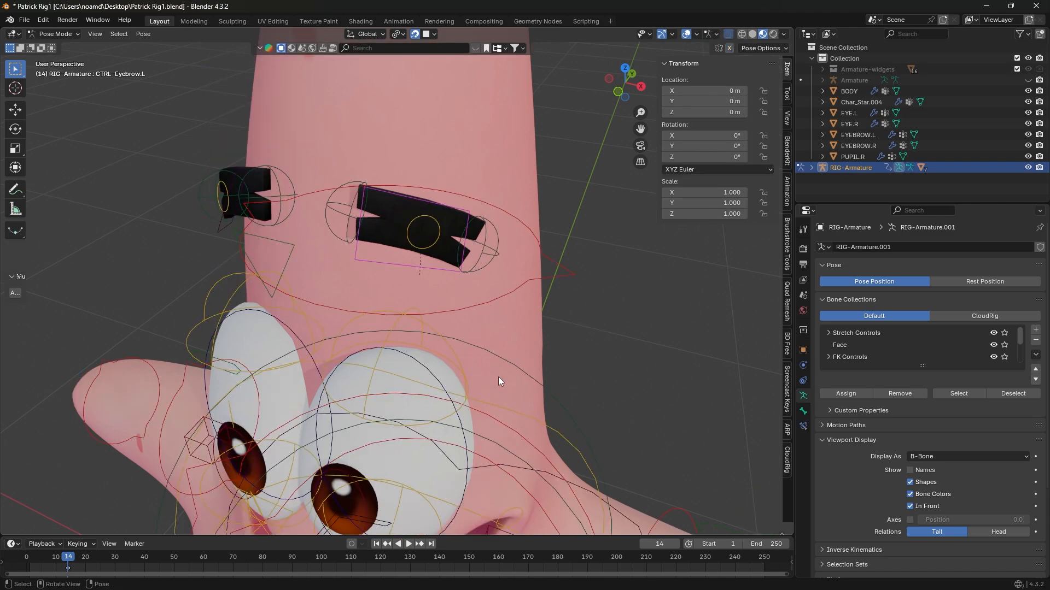
mouse_move(420, 200)
middle_down()
mouse_move(268, 214)
mouse_move(238, 192)
mouse_move(254, 169)
mouse_move(388, 173)
mouse_move(412, 188)
middle_up()
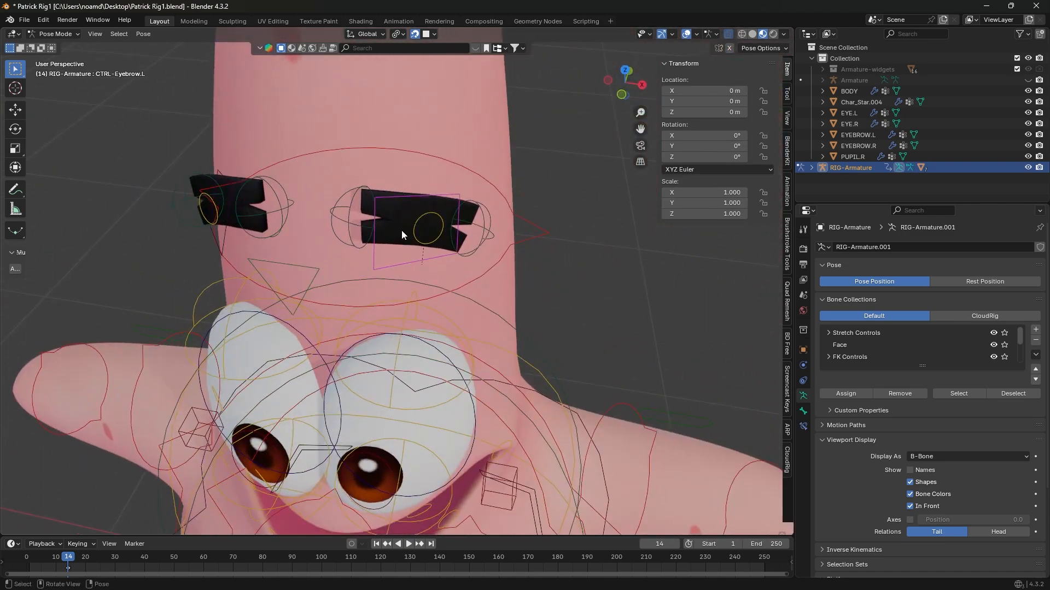
key(g)
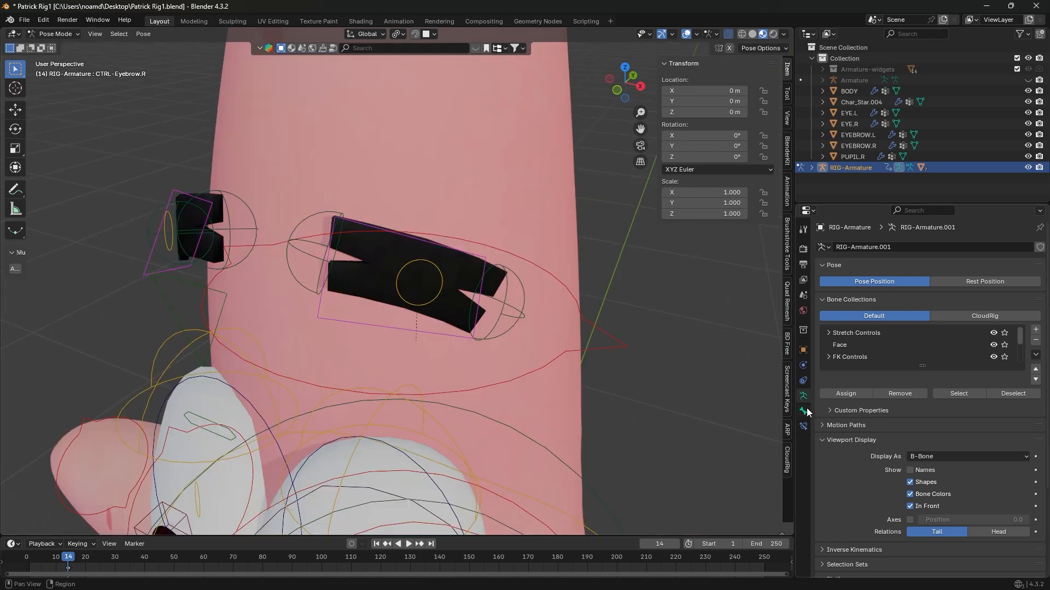
- Try adjusting the right eyebrow control's custom shape rotation to -204.9° on X and -26.9° on Y
click(805, 411)
scroll(870, 414, down, 20)
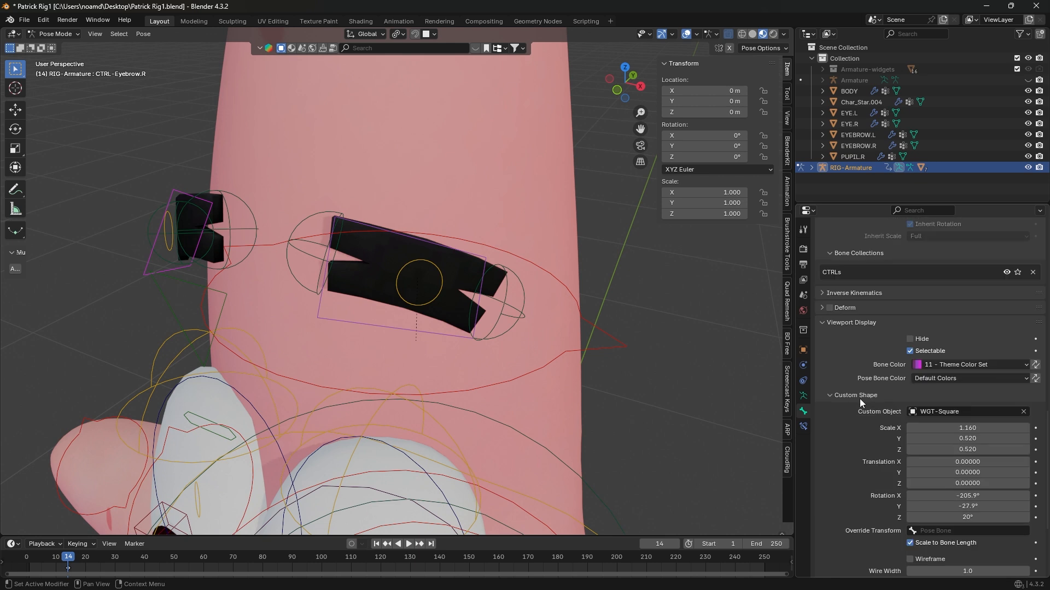
drag(968, 496, 976, 506)
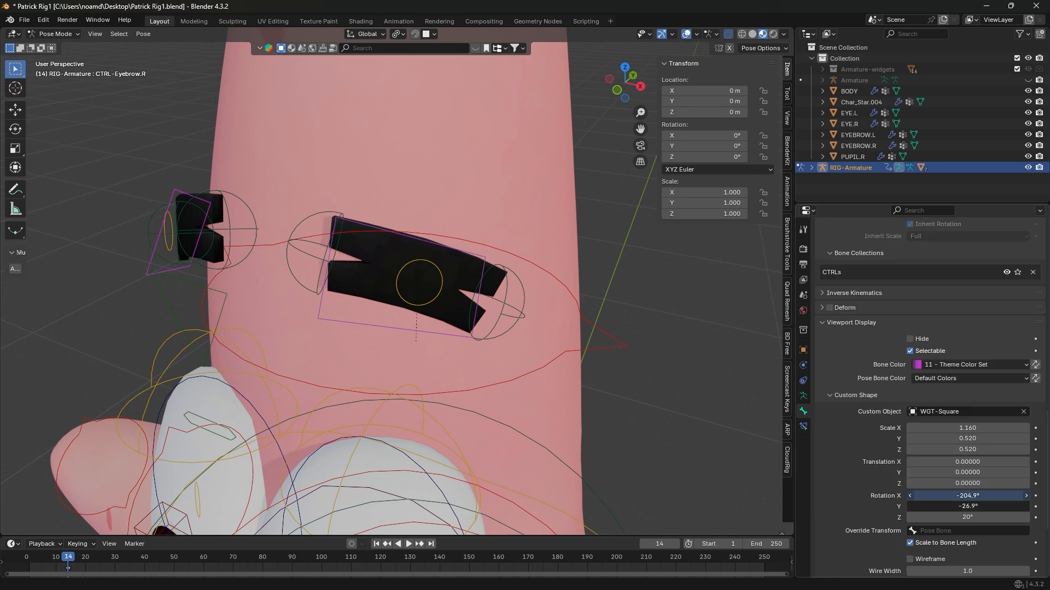
- Reset the left eyebrow control's custom shape rotation and set its Z rotation to -20.4°
click(360, 320)
scroll(909, 441, down, 3)
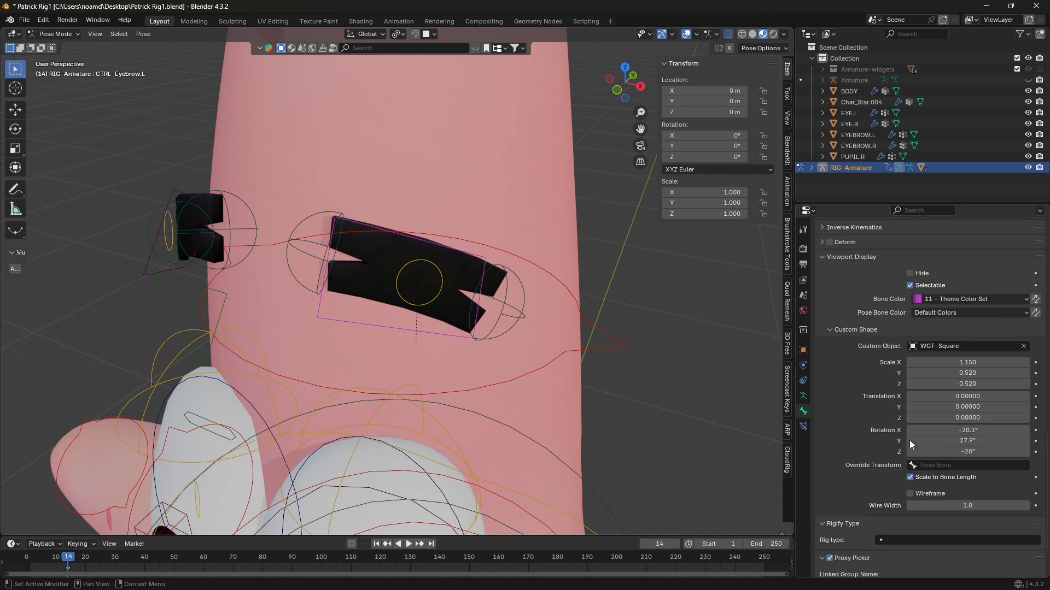
scroll(827, 403, up, 2)
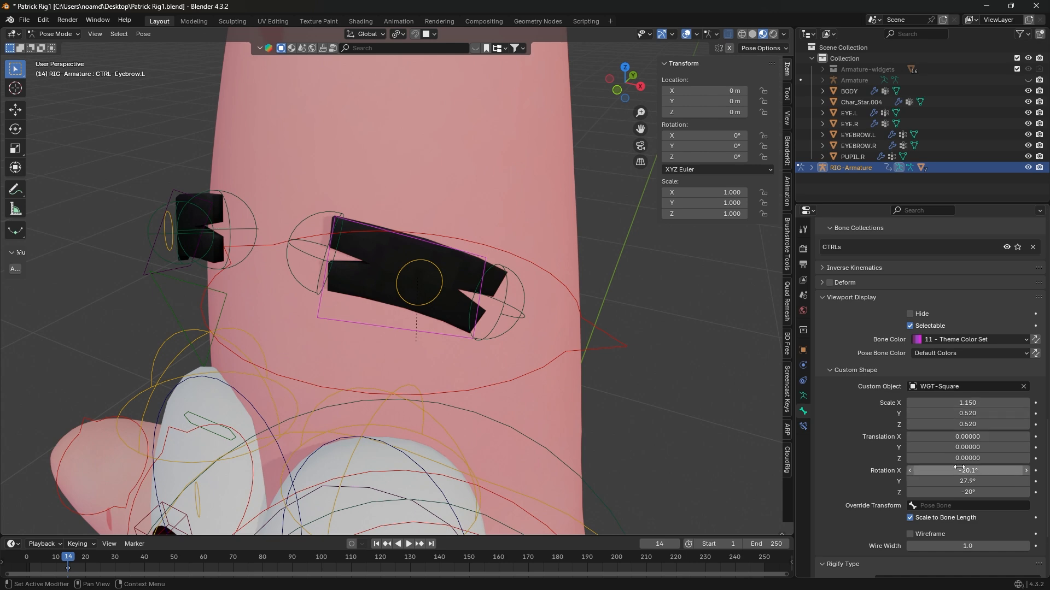
key(BackSpace)
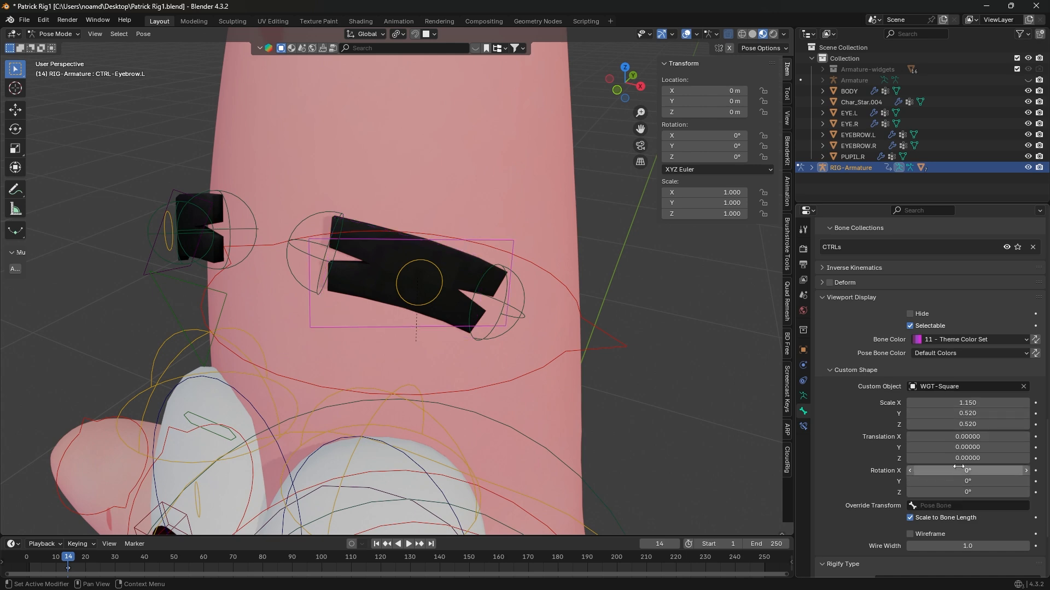
drag(934, 480, 823, 492)
- Select the right eyebrow's control and reset its custom shape rotation to 0° on all axes
middle_drag(476, 393, 430, 354)
shift+middle_drag(527, 324, 580, 301)
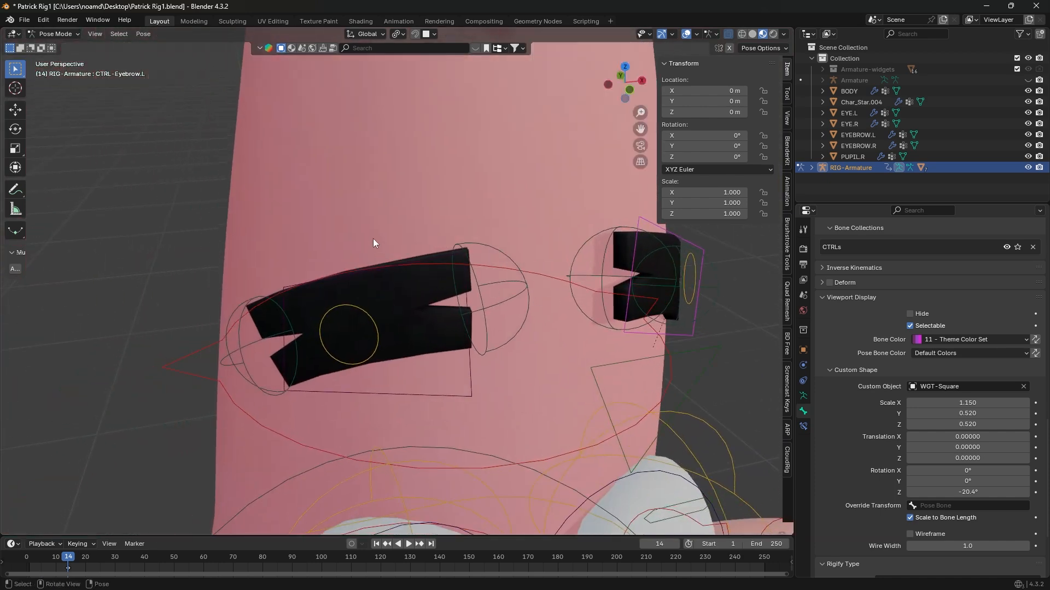
click(375, 268)
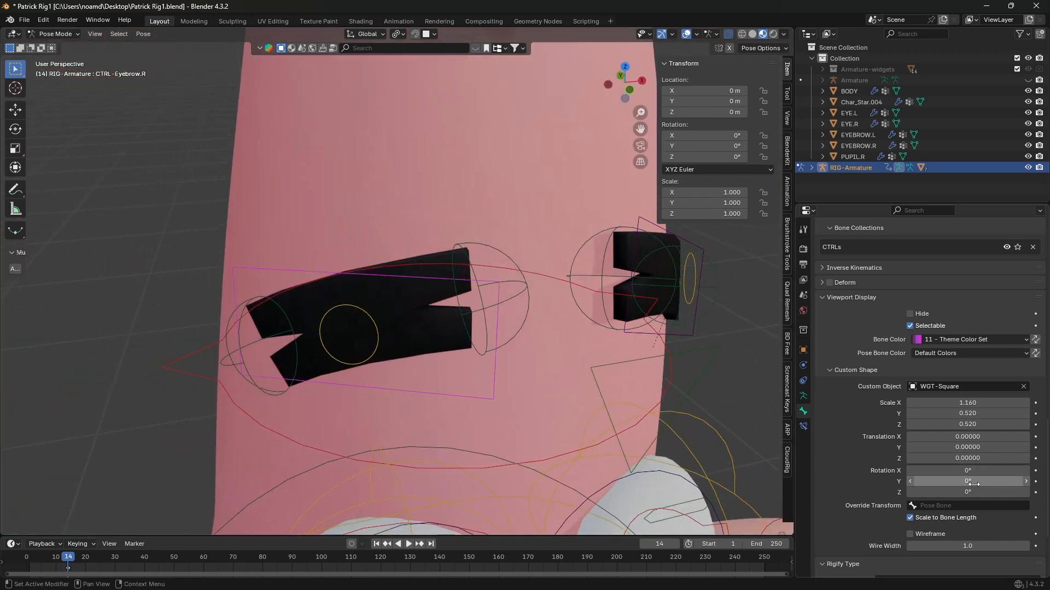
- Slide the left eyebrow's control outward around the body to about 0.086 m on X
middle_drag(629, 404, 439, 357)
click(486, 273)
key(g)
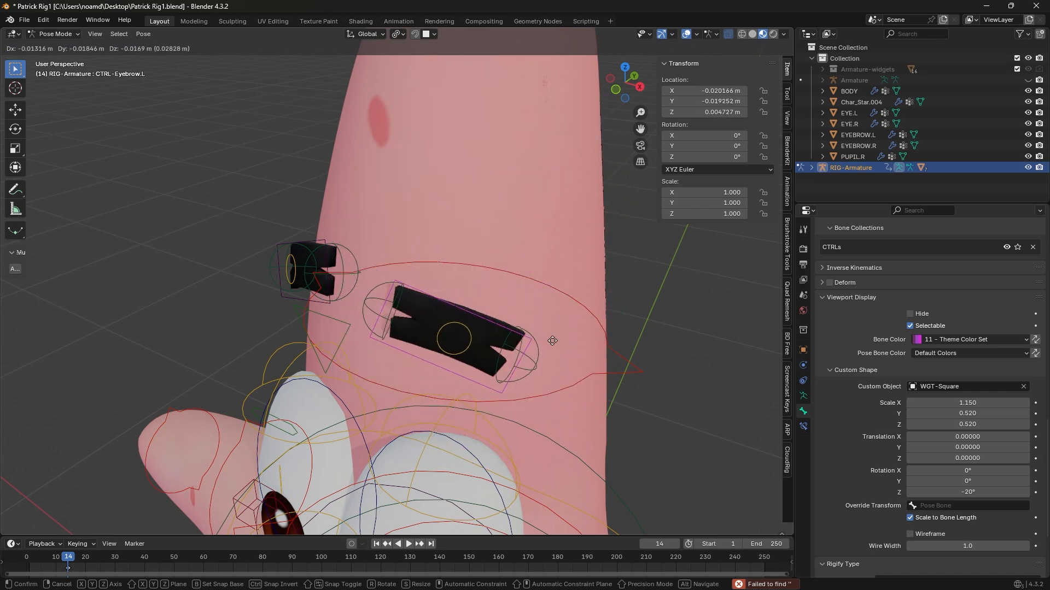
click(500, 317)
- Try moving the left eyebrow's middle control, STR-Eyebrow_2.L, across and around the body
shift+middle_drag(501, 317, 298, 323)
click(350, 339)
key(g)
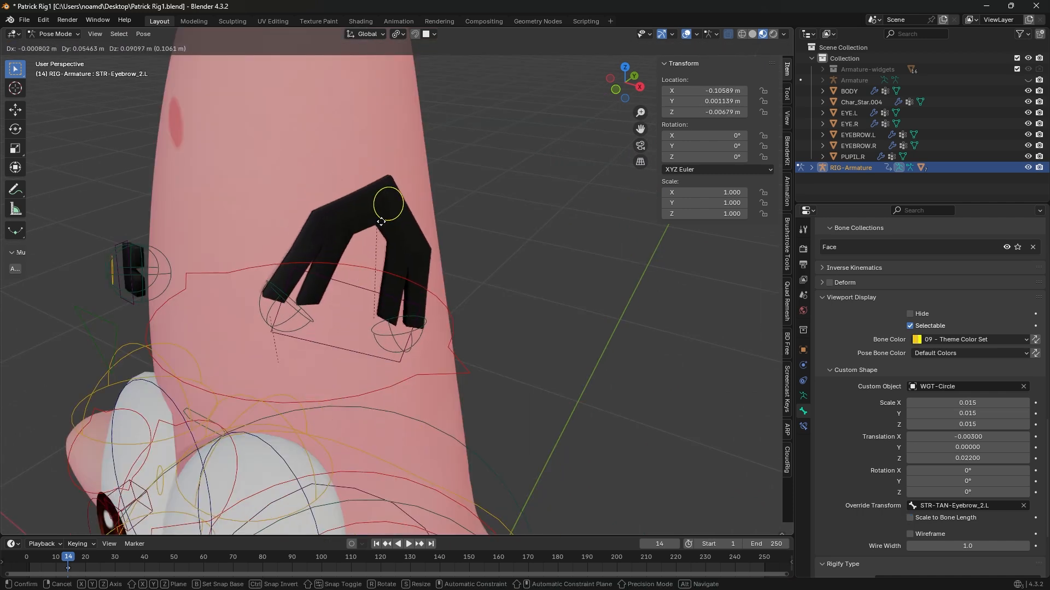
alt+middle_drag(361, 258, 289, 230)
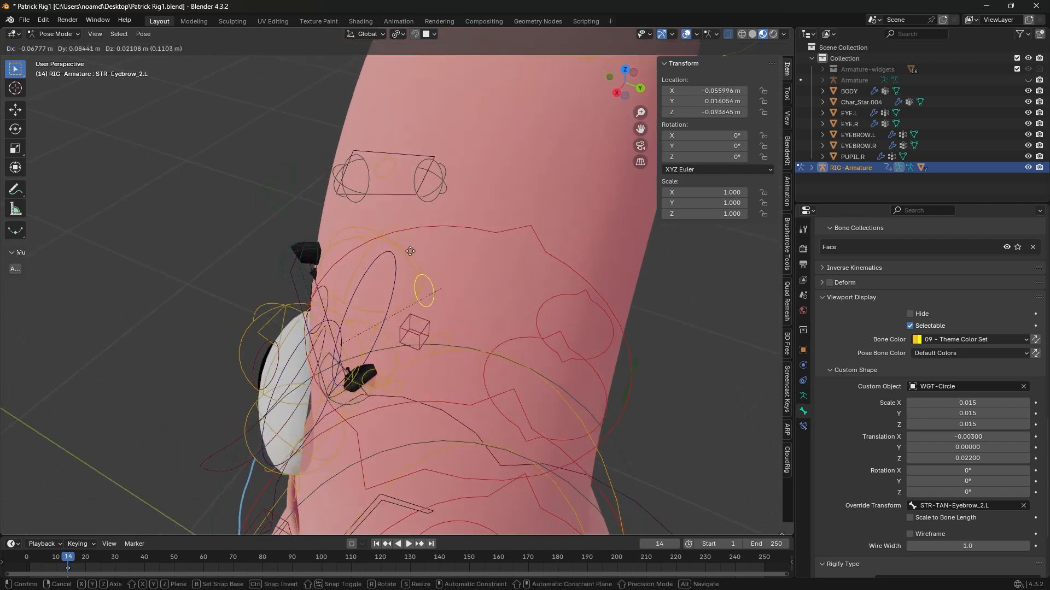
right_click(281, 205)
middle_drag(464, 361, 526, 328)
- Add a Shrinkwrap constraint to the STR-Eyebrow_2.L bone after checking the constraints on the left eyebrow's main control
click(254, 390)
middle_drag(350, 391, 470, 356)
scroll(437, 363, up, 3)
click(803, 427)
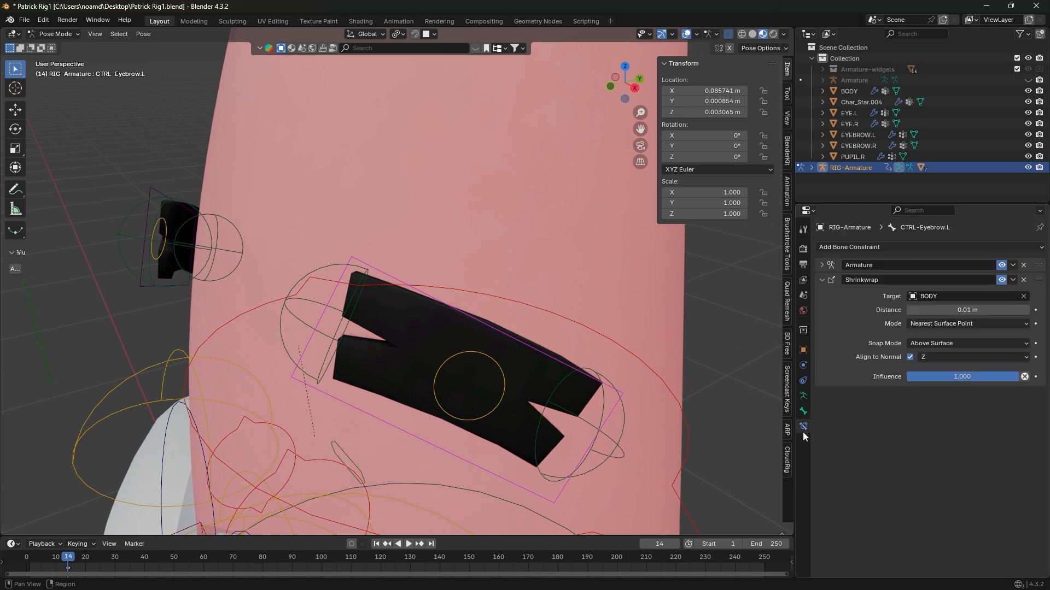
key(ctrl+z)
click(984, 247)
click(1008, 349)
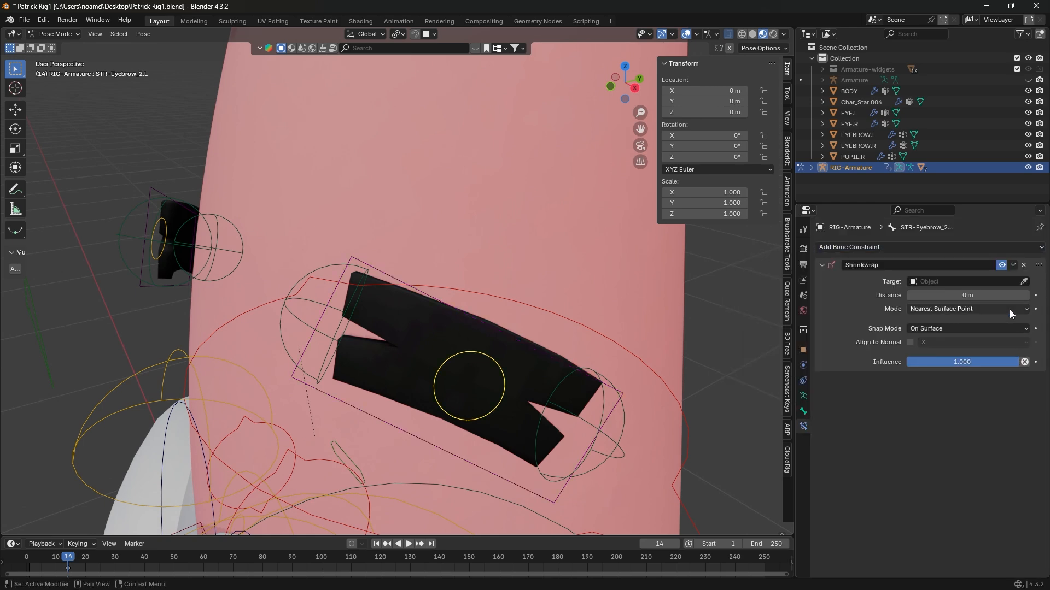
- Set the new Shrinkwrap constraint's target to BODY and its snap mode to Outside
click(1023, 281)
click(963, 281)
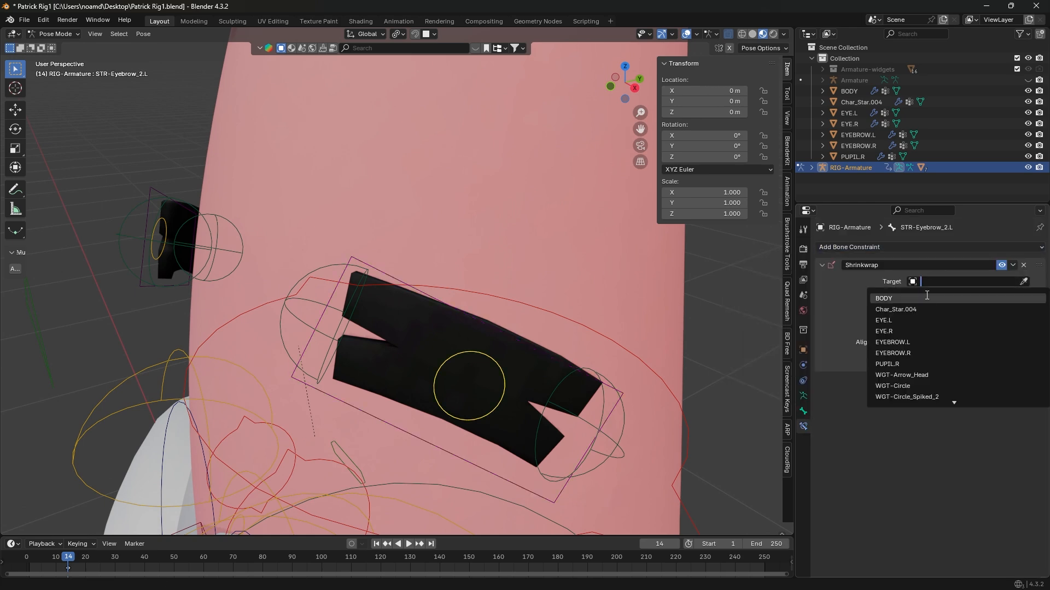
click(929, 296)
click(929, 329)
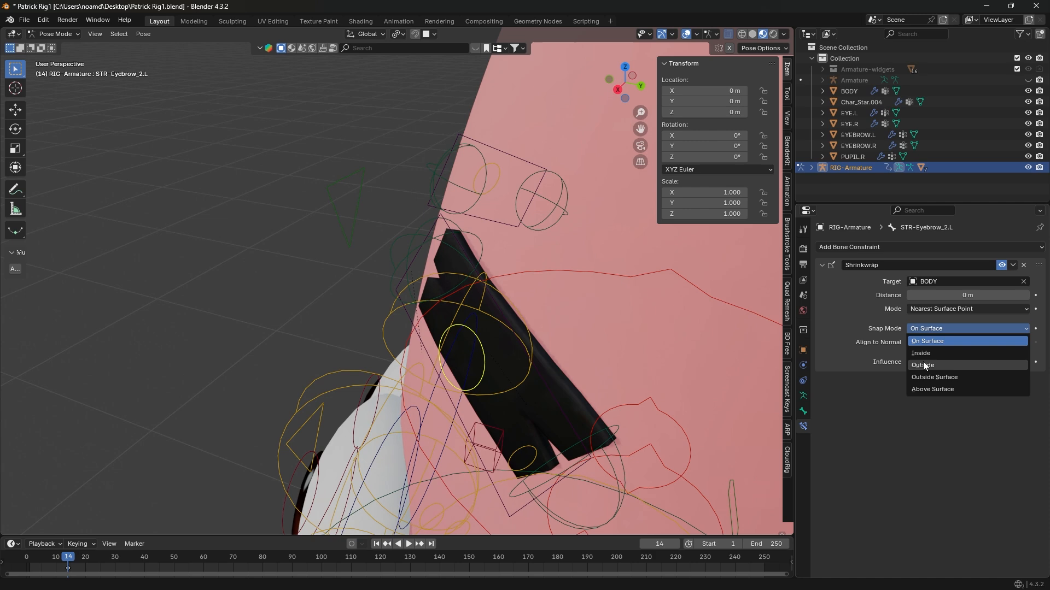
click(924, 365)
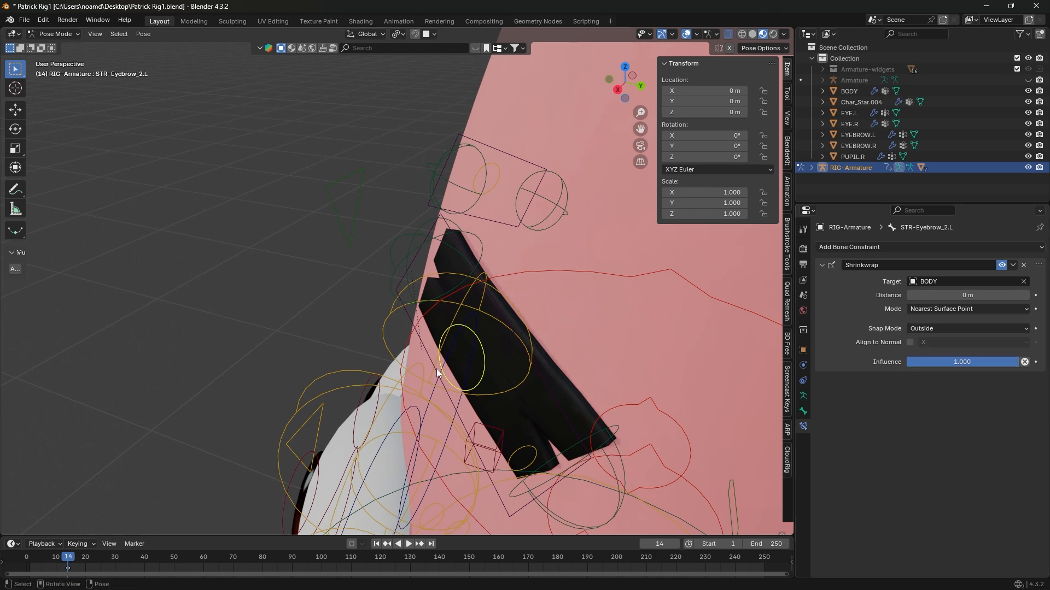
- Test moving STR-Eyebrow_2.L against the body surface with its Shrinkwrap constraint active, restoring its position when done
middle_drag(436, 370, 413, 377)
key(g)
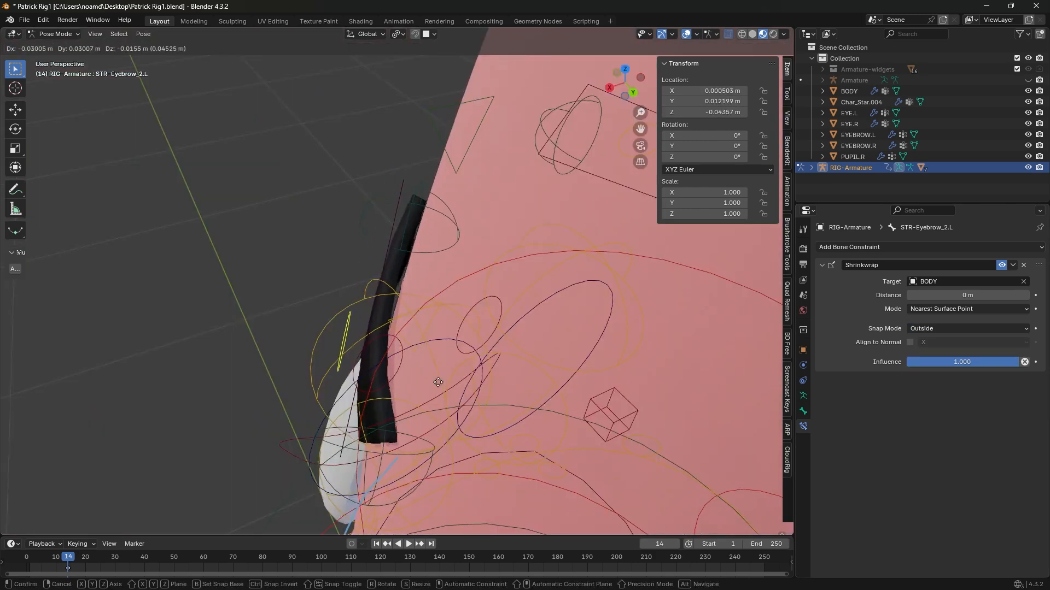
right_click(336, 382)
middle_drag(335, 377, 503, 355)
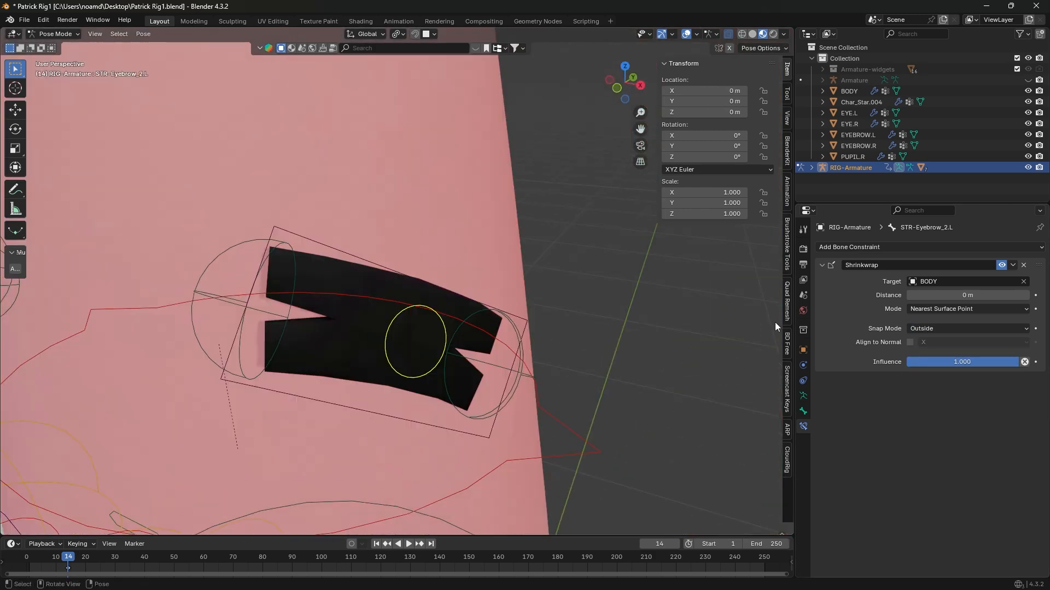
- Test the constrained STR-Eyebrow_2.L control again from other view angles, restoring its position when done
middle_drag(517, 297, 438, 344)
key(g)
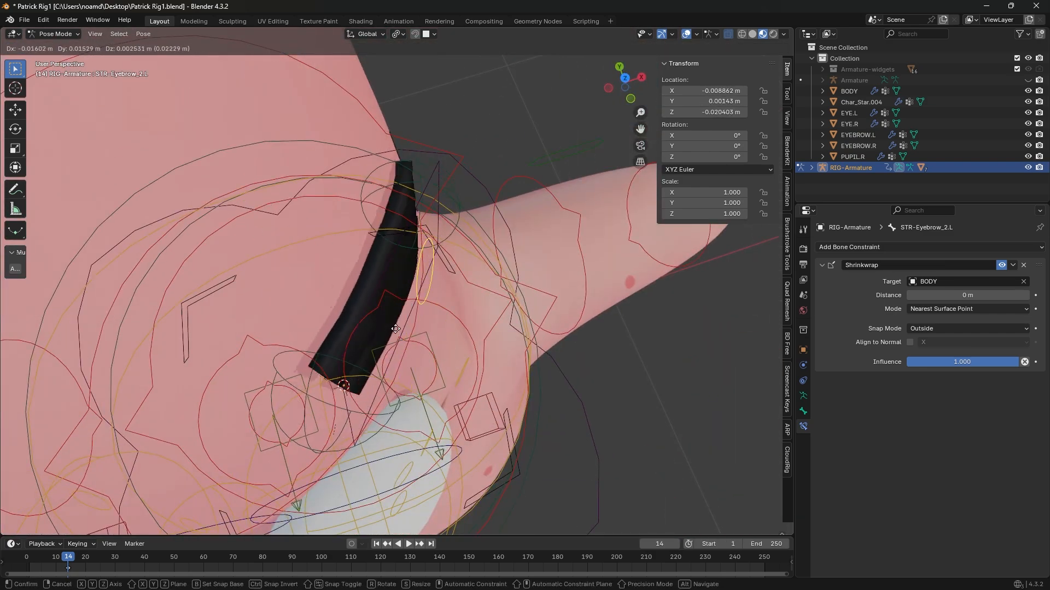
right_click(360, 281)
middle_drag(360, 281, 419, 403)
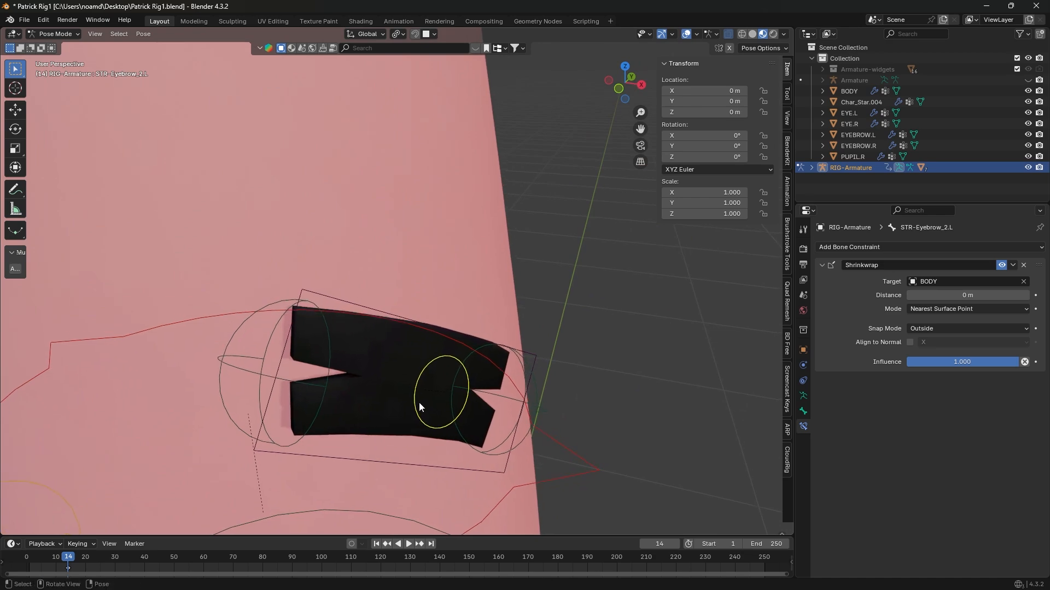
- Copy the Shrinkwrap constraint of STR-Eyebrow_2.L to the other stretch controls of both eyebrows
scroll(329, 342, down, 3)
middle_drag(329, 342, 302, 341)
shift+middle_drag(302, 341, 492, 311)
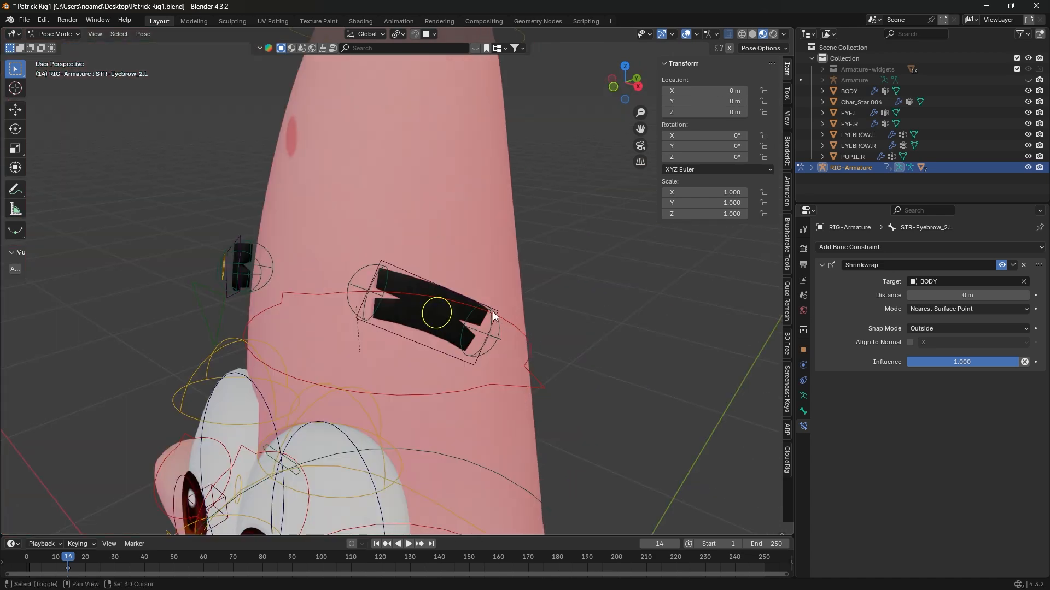
click(480, 320)
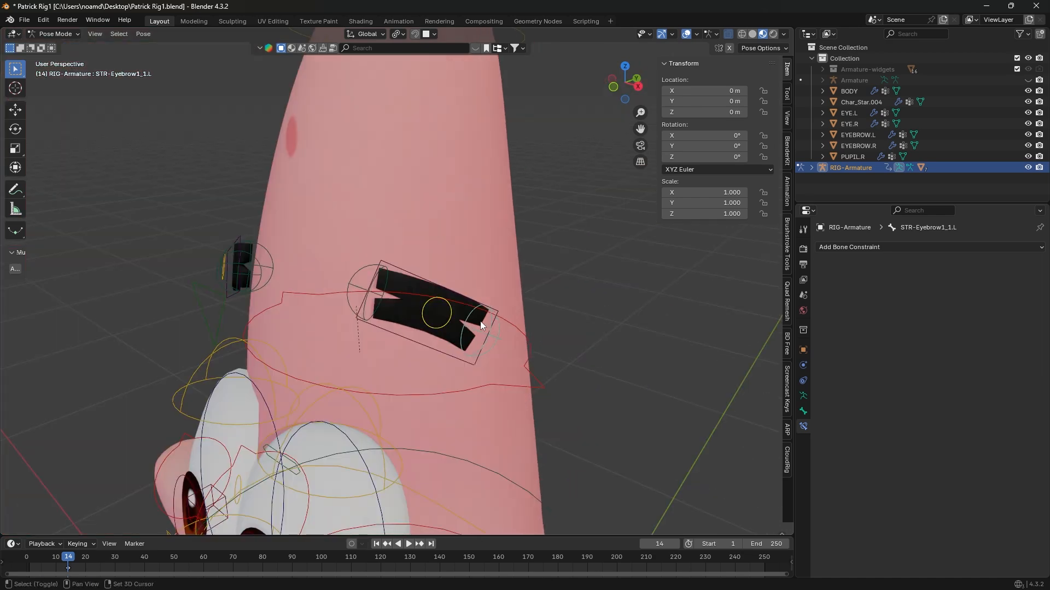
middle_drag(362, 274, 252, 264)
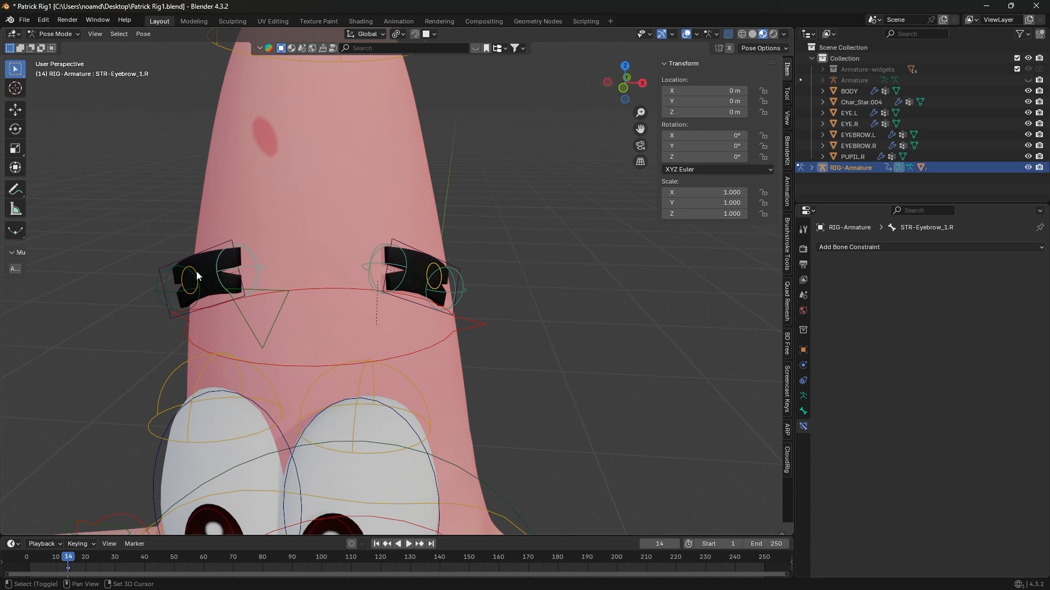
click(174, 273)
click(438, 279)
shift+click(432, 266)
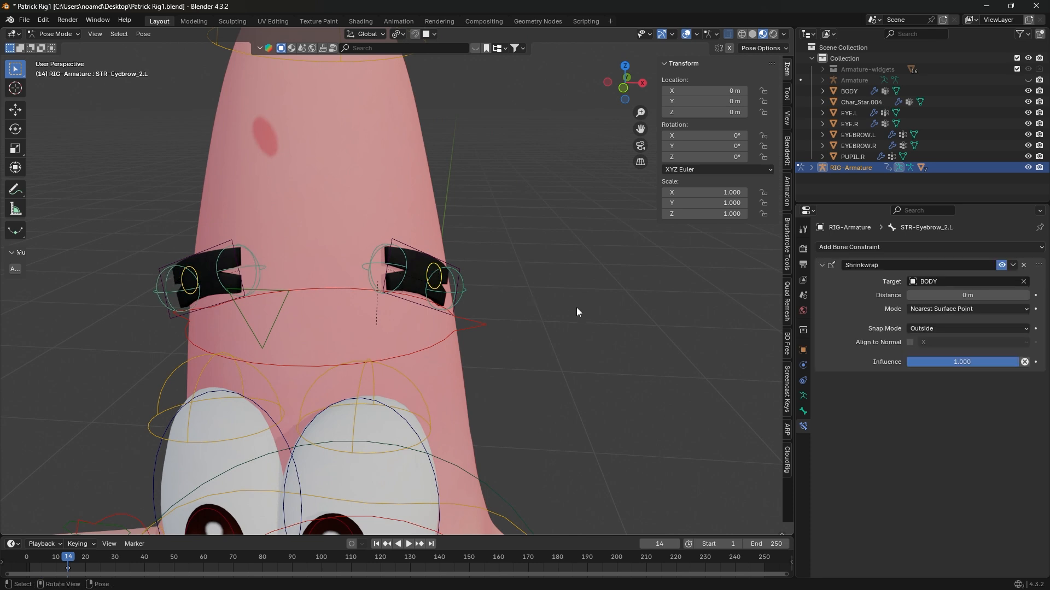
click(1013, 266)
click(990, 298)
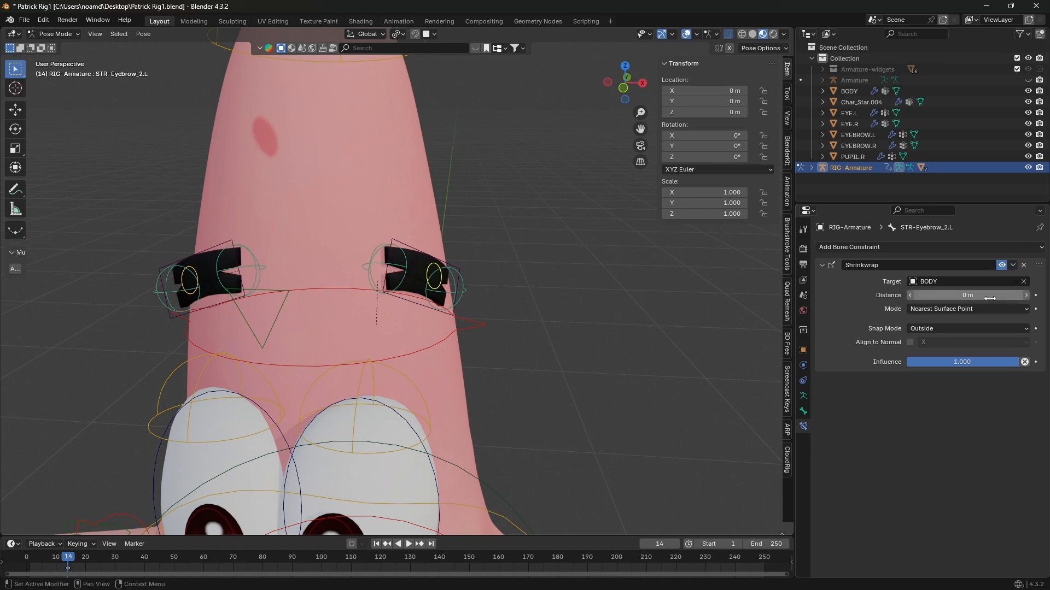
- Test moving the left eyebrow's end control, STR-Eyebrow_1.L, against the body surface, restoring its position when done
middle_drag(392, 290, 265, 313)
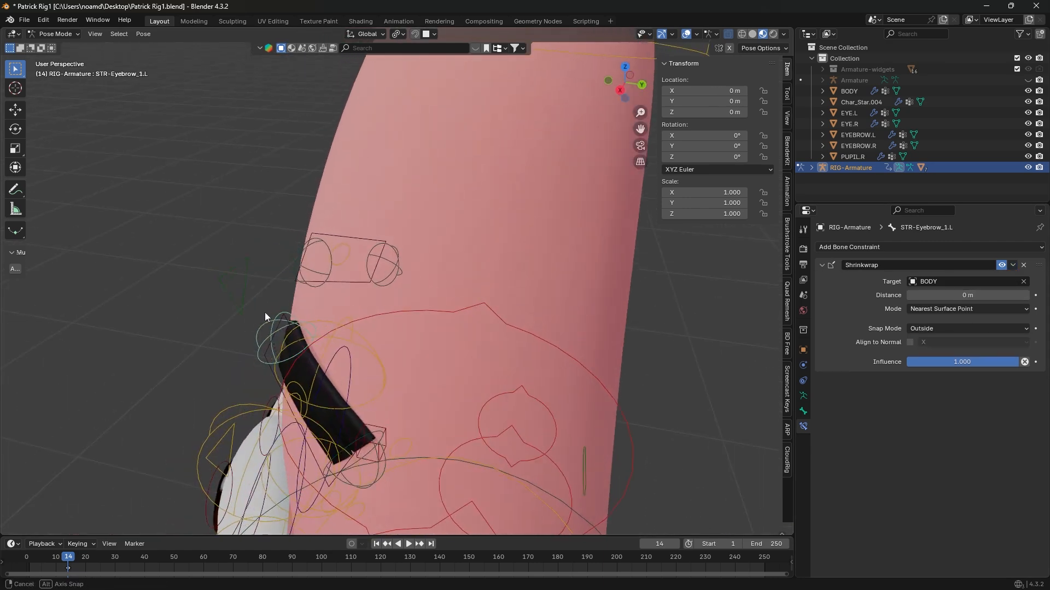
key(g)
alt+middle_drag(334, 314, 306, 306)
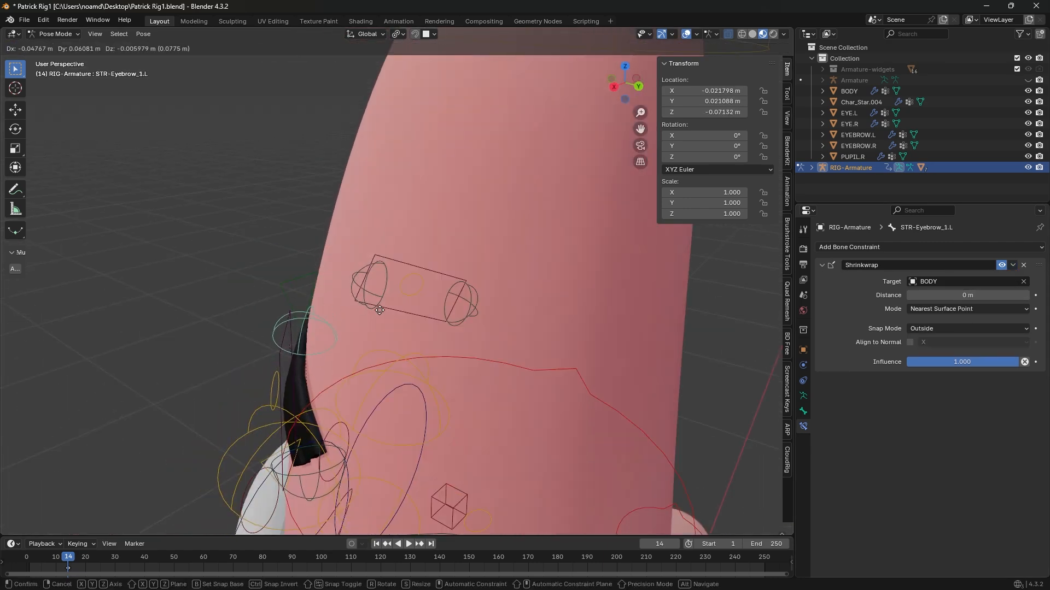
key(Escape)
- Copy the Shrinkwrap constraint from the left main eyebrow control, CTRL-Eyebrow.L, to CTRL-Eyebrow.R
middle_drag(310, 463, 471, 392)
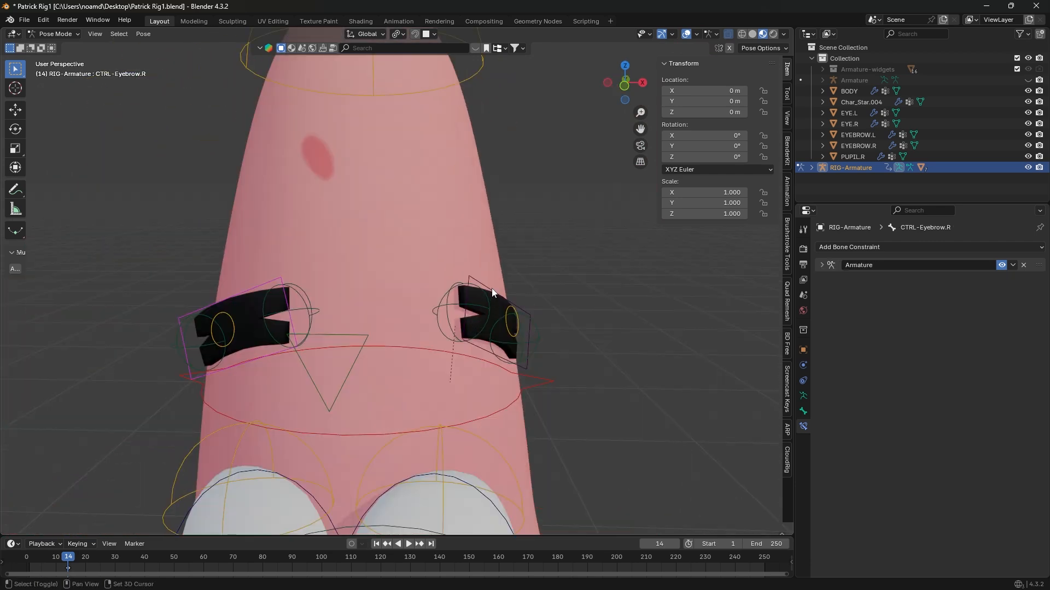
shift+click(492, 293)
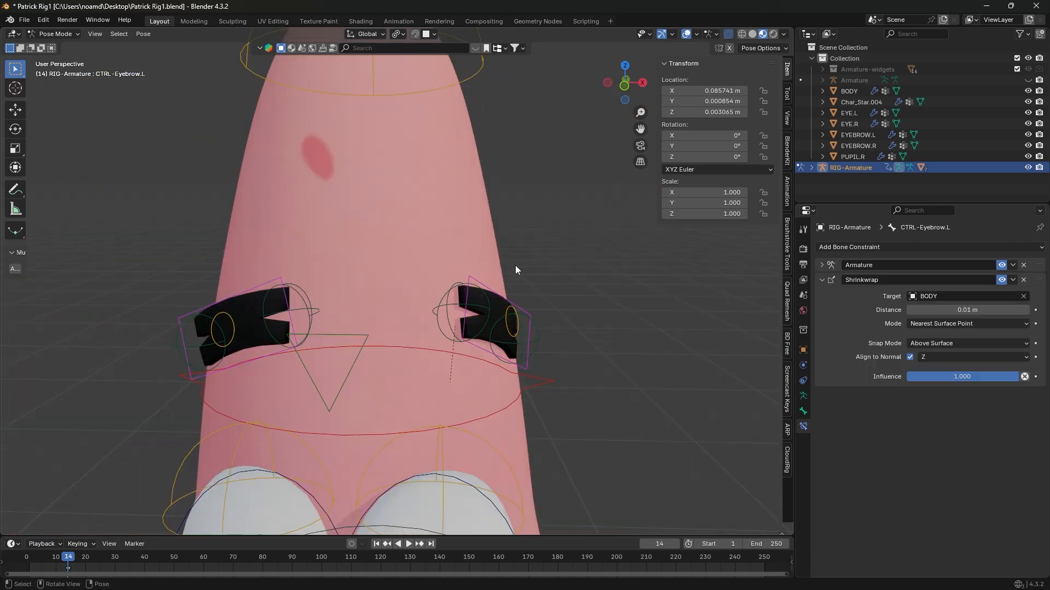
middle_drag(651, 301, 638, 302)
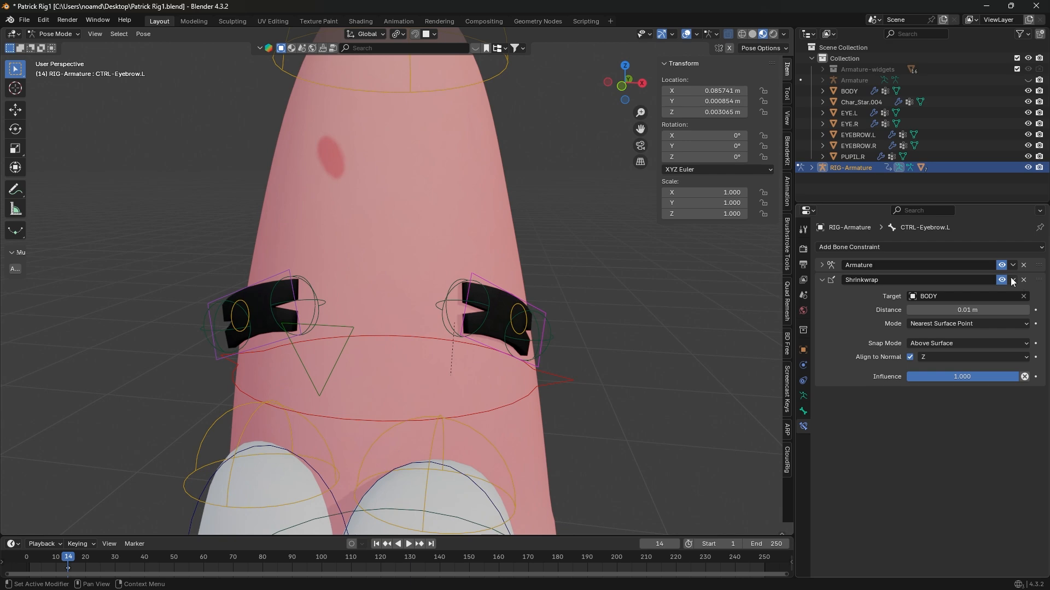
click(1012, 281)
click(991, 313)
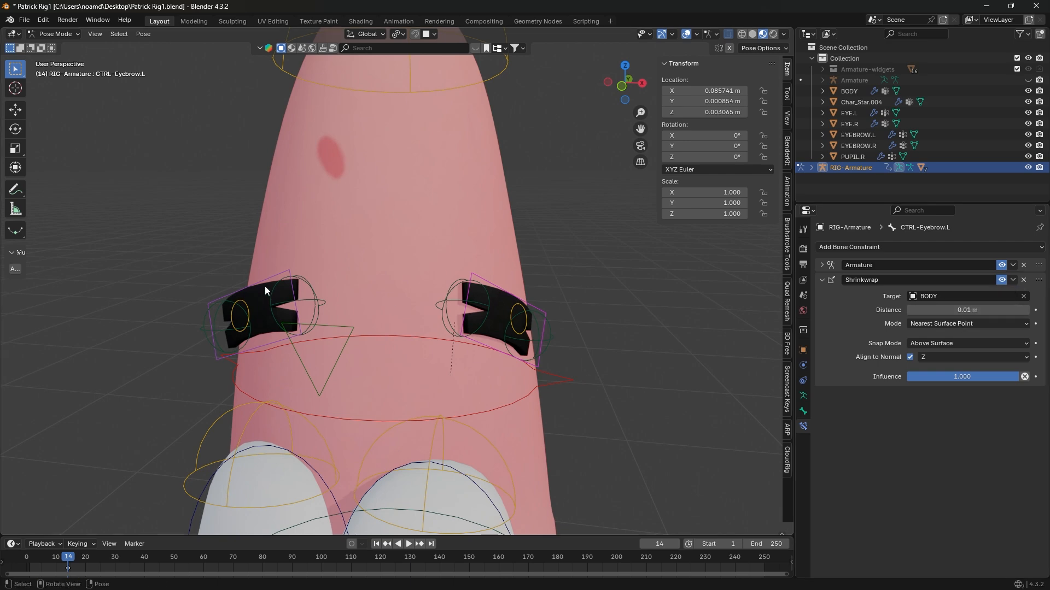
- Test moving CTRL-Eyebrow.R with the copied constraint, restoring its position when done
middle_drag(264, 290, 306, 261)
click(307, 261)
key(g)
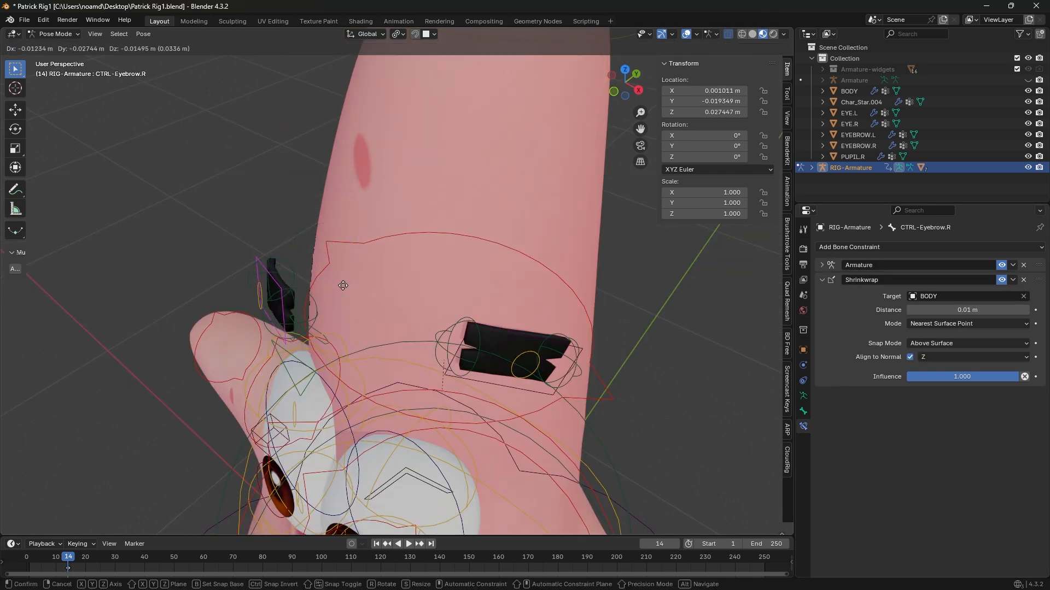
right_click(322, 291)
middle_drag(323, 291, 323, 287)
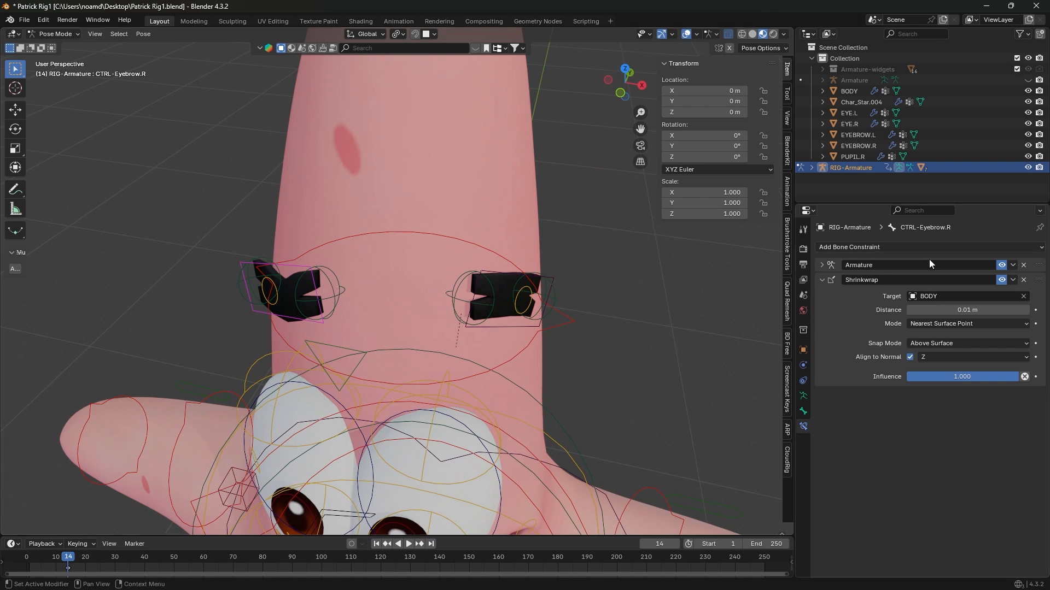
- Replace the copied Shrinkwrap on CTRL-Eyebrow.R with a new one targeting BODY and aligned to the normal along Z
click(1023, 281)
click(306, 286)
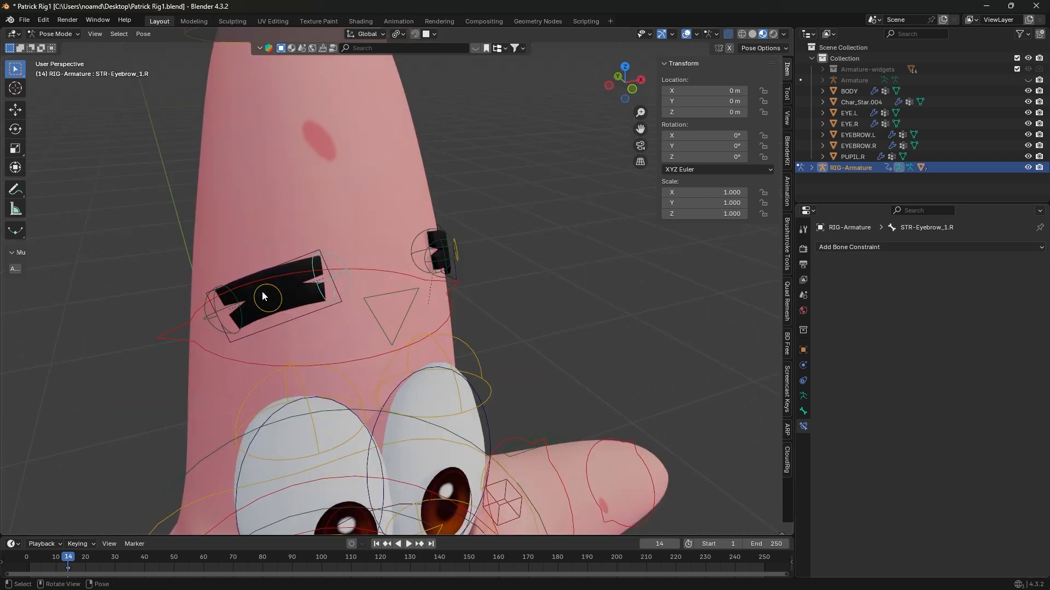
click(226, 299)
click(1011, 247)
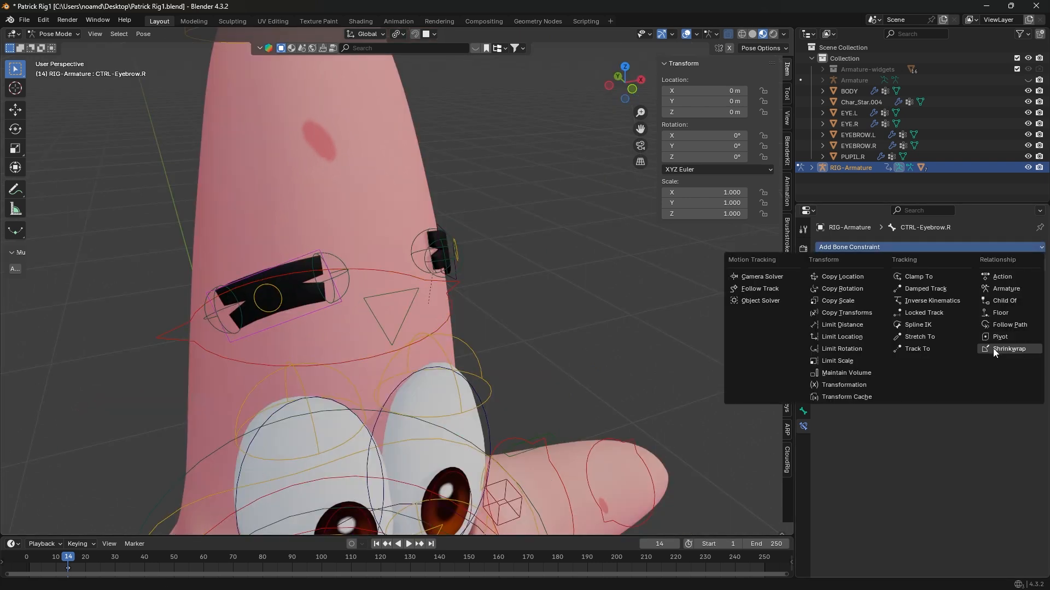
click(993, 349)
click(962, 295)
click(940, 308)
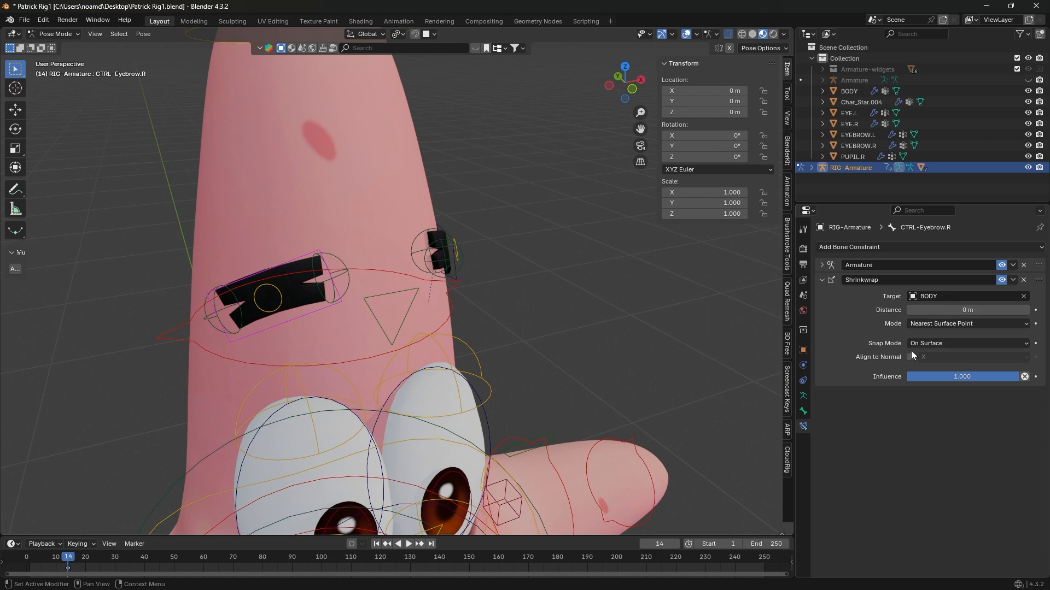
click(910, 357)
click(931, 356)
click(929, 409)
- Set CTRL-Eyebrow.R's Shrinkwrap snap mode to Above Surface, keeping the Nearest Surface Point mode
middle_drag(728, 361, 275, 313)
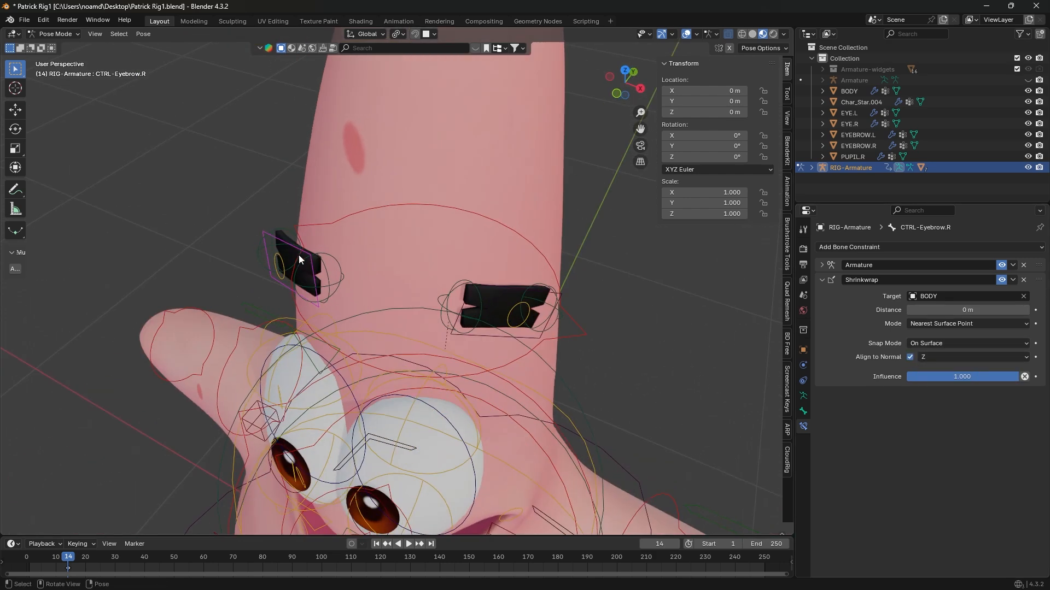
click(938, 343)
click(930, 405)
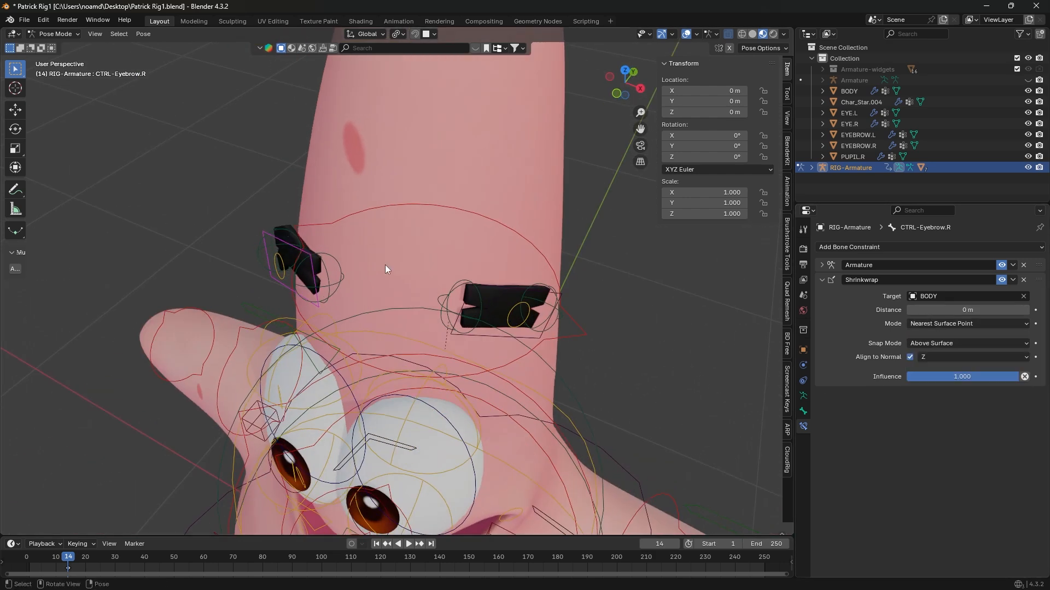
click(942, 324)
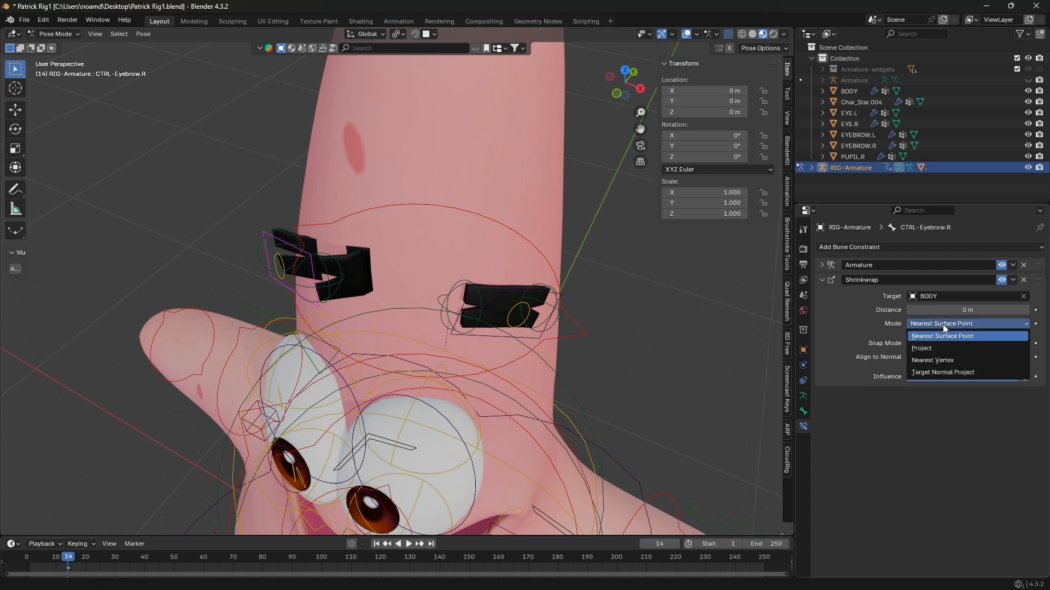
click(933, 339)
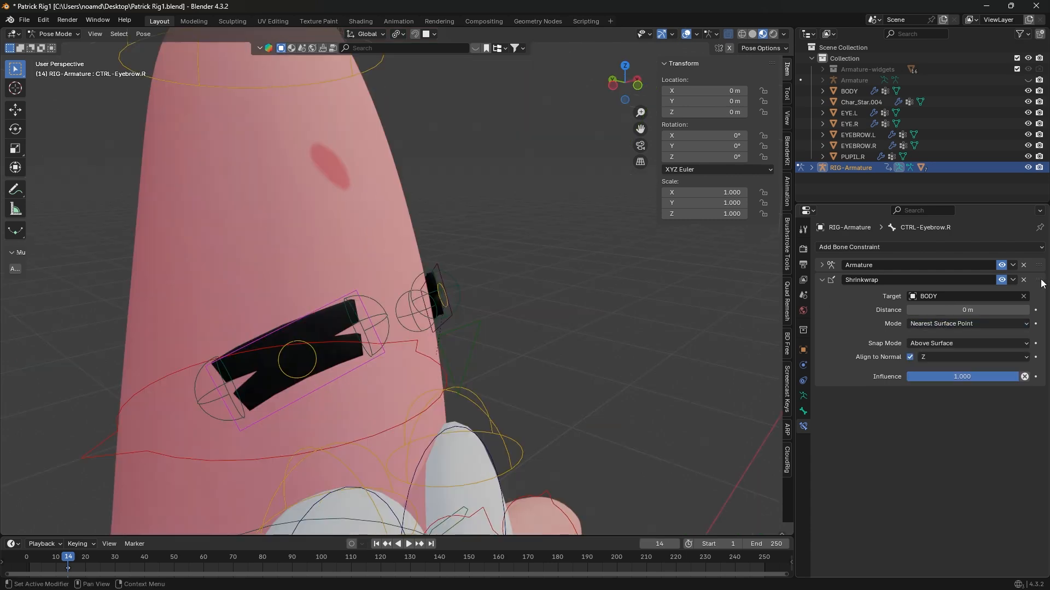
- Move the Shrinkwrap constraint above the Armature constraint on CTRL-Eyebrow.R and test moving the control
drag(1039, 280, 1039, 259)
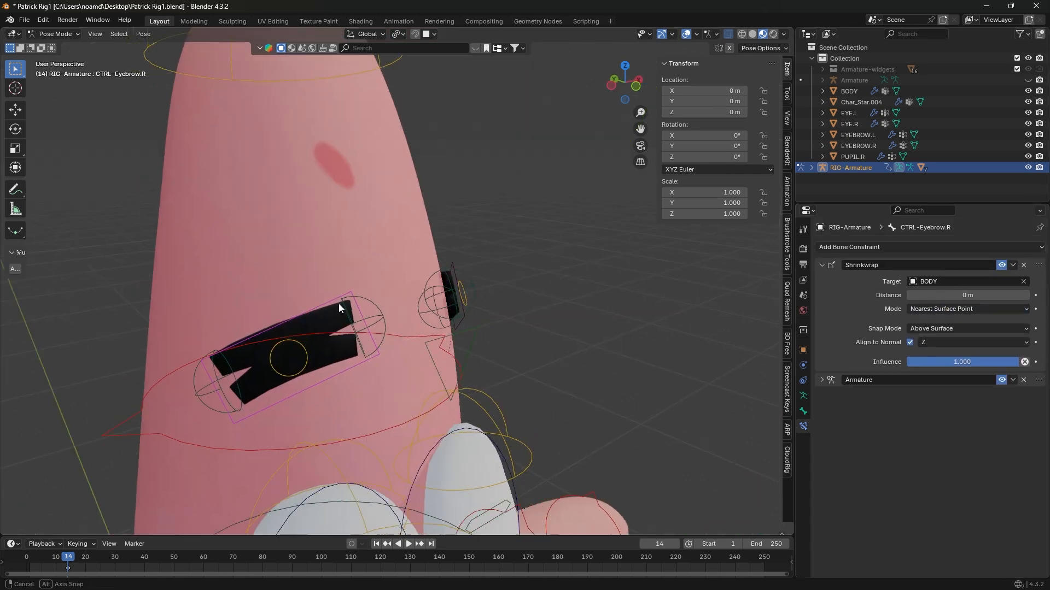
key(g)
middle_drag(339, 304, 191, 355)
right_click(273, 319)
- Remove the Shrinkwrap constraint from CTRL-Eyebrow.R and save the file
click(1023, 265)
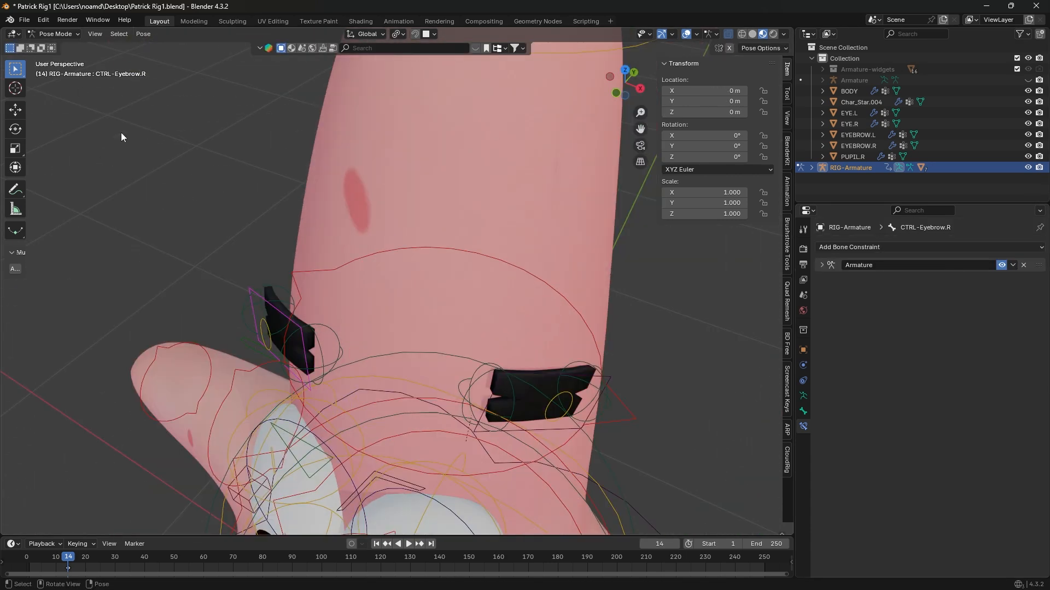
key(ctrl+s)
click(24, 19)
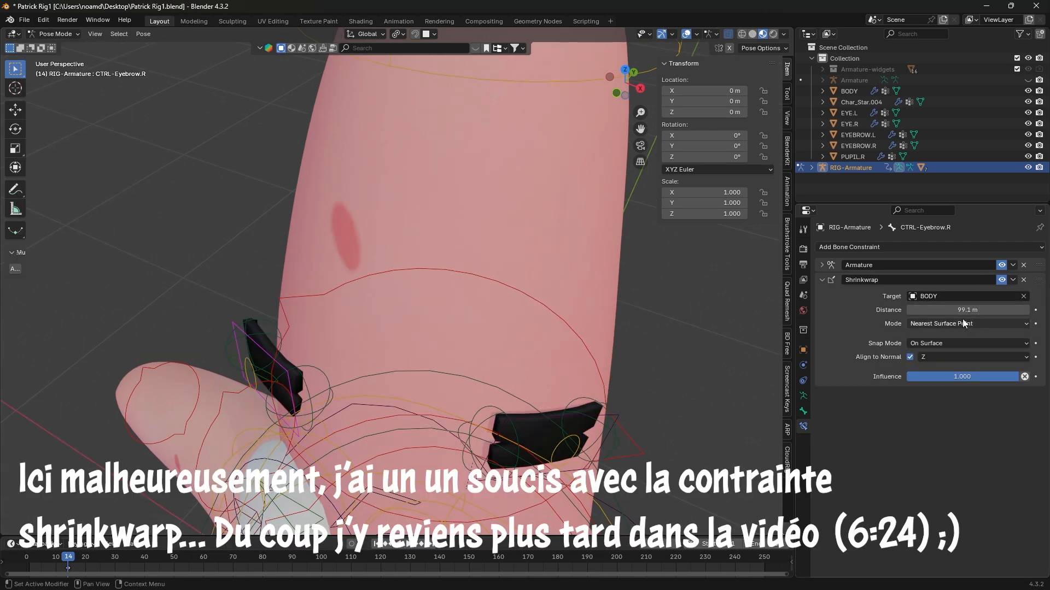
- Delete the re-added Shrinkwrap constraint from CTRL-Eyebrow.R and try moving the left eyebrow's main control
click(1024, 280)
click(625, 415)
middle_drag(625, 414, 649, 414)
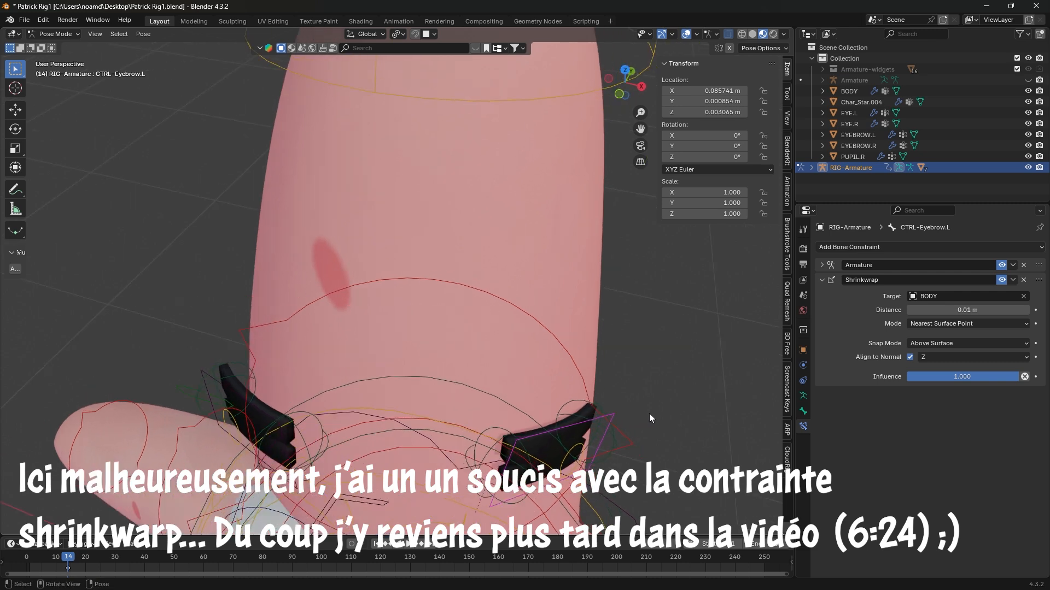
key(g)
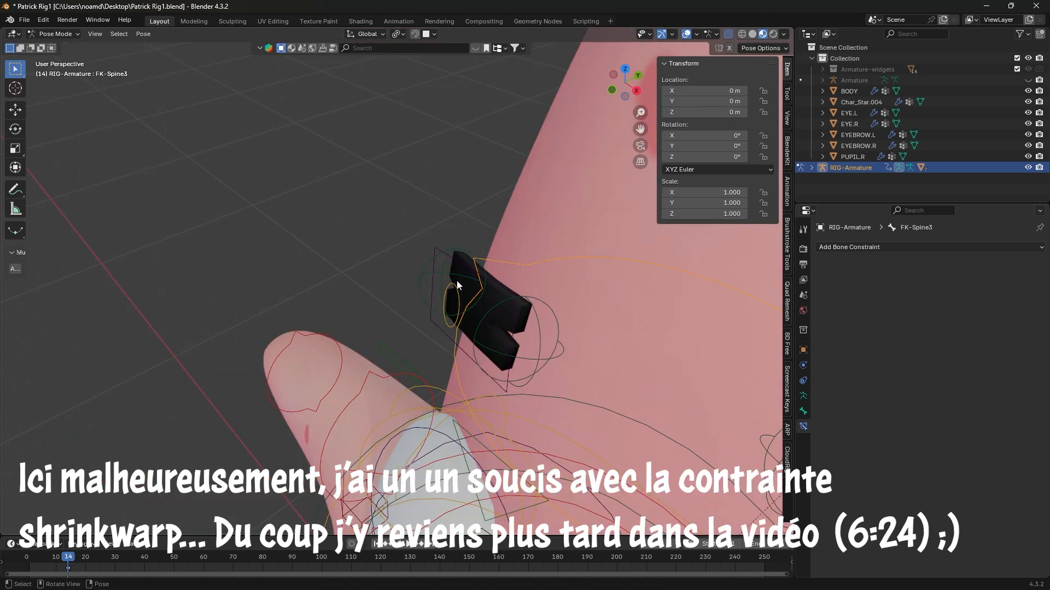
click(457, 280)
middle_drag(457, 280, 495, 287)
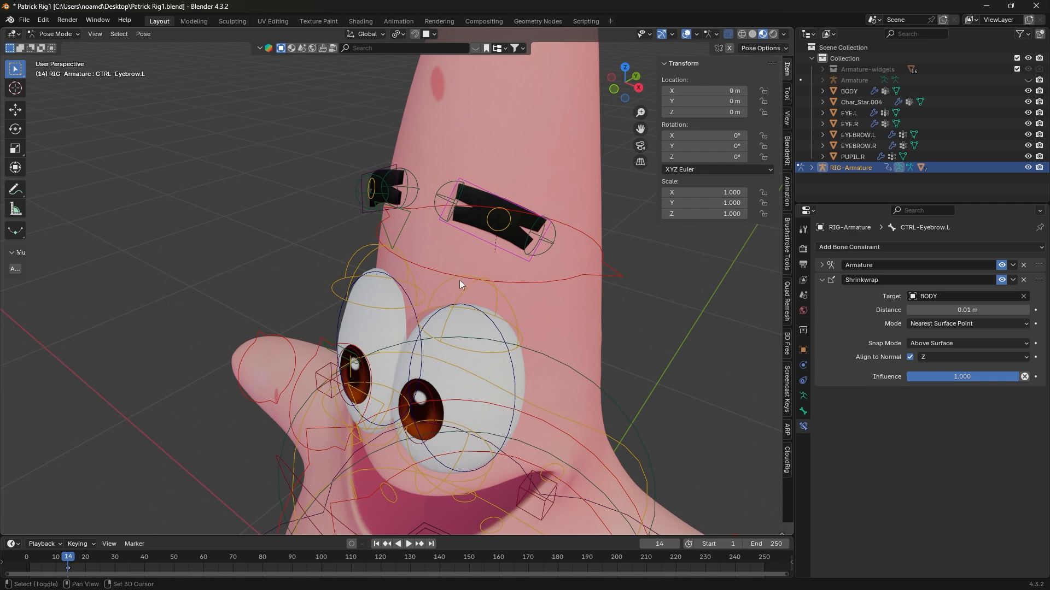
- Add a Shrinkwrap constraint targeting EYE.R to the Pupil.R bone, with Outside Surface snap mode and a 0.01 m distance
shift+middle_drag(461, 281, 414, 193)
middle_drag(415, 193, 465, 189)
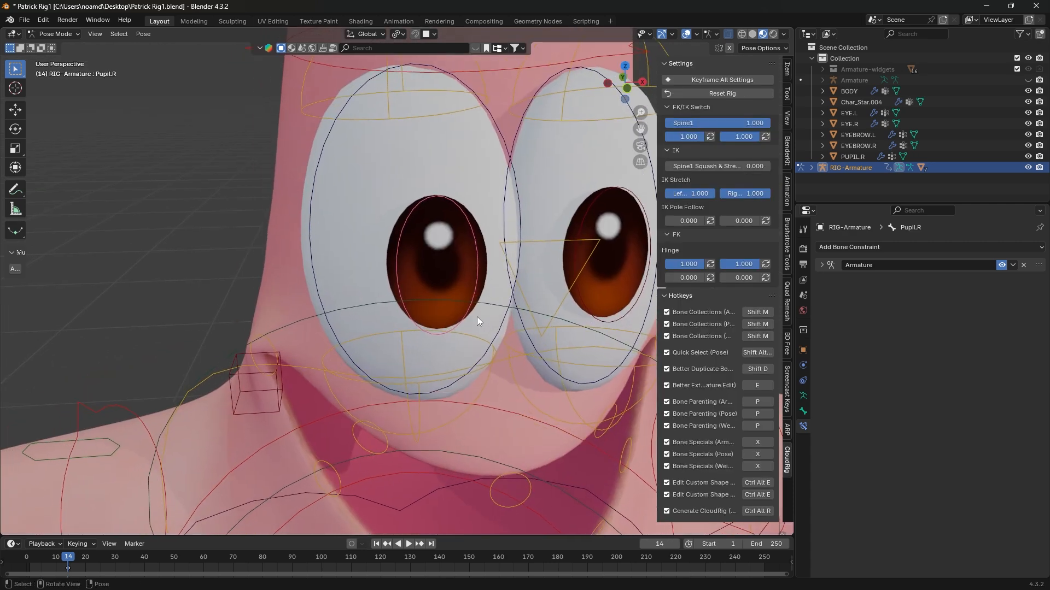
shift+middle_drag(409, 290, 421, 235)
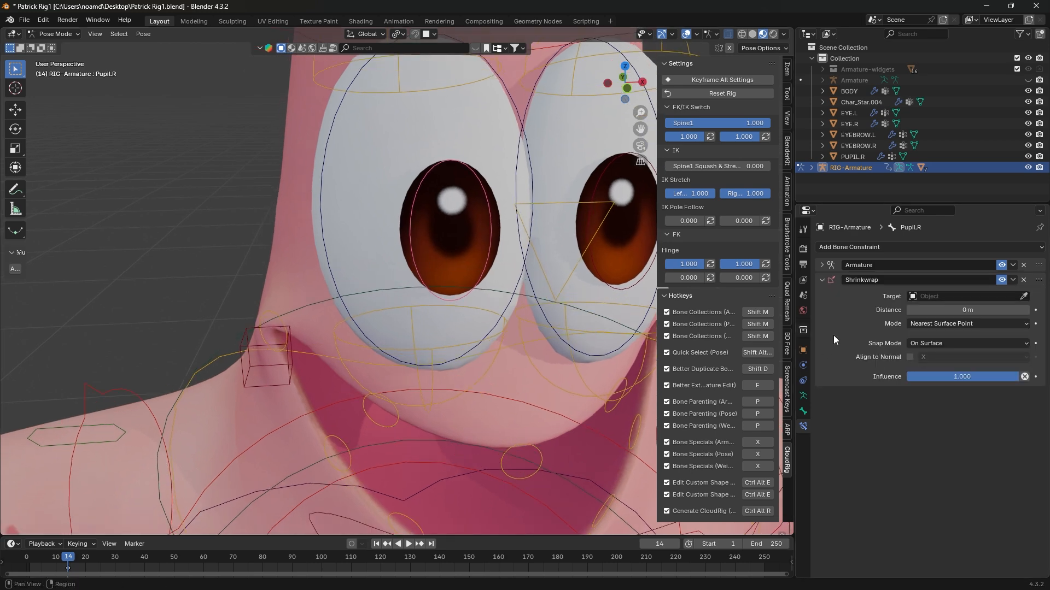
click(1023, 296)
click(864, 121)
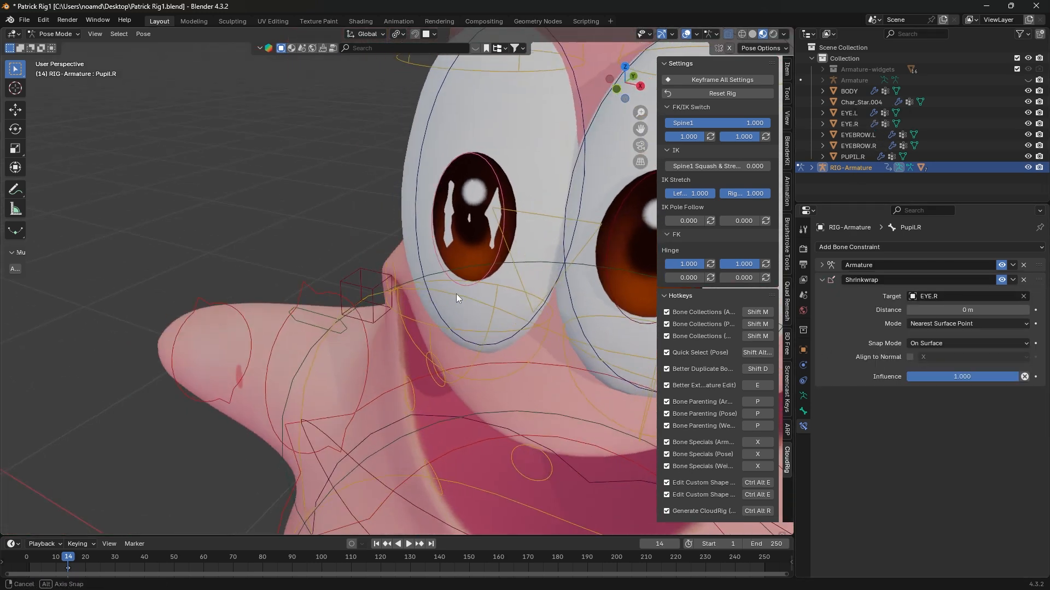
click(919, 343)
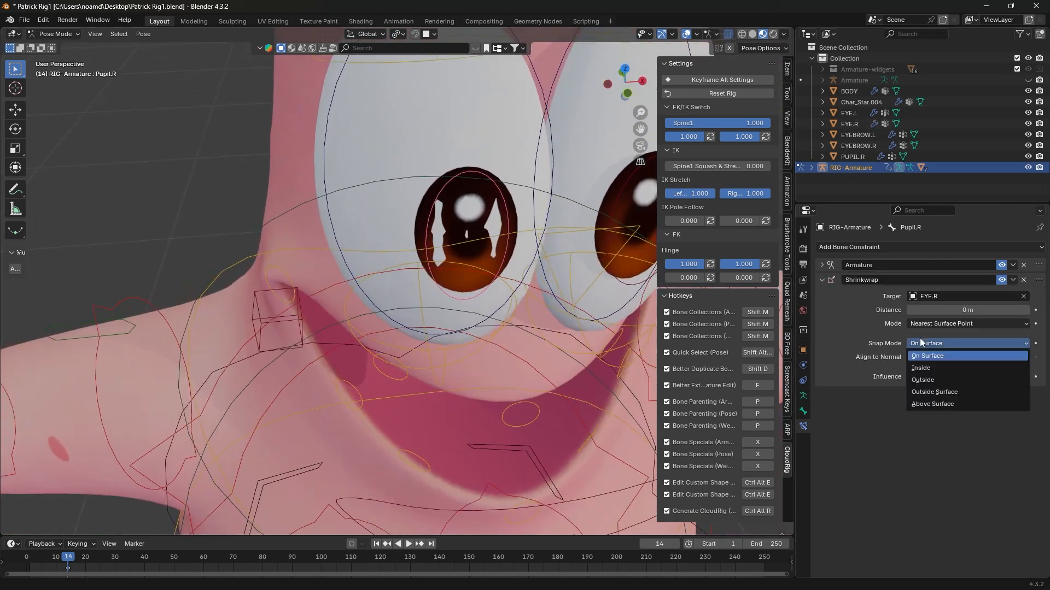
click(929, 392)
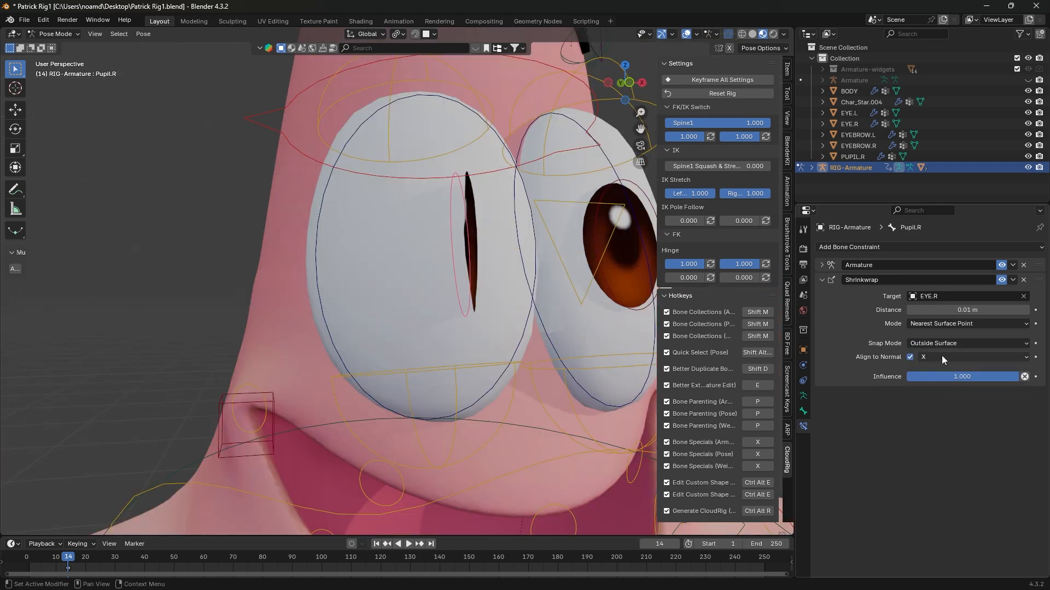
- Set the align-to-normal axis of Pupil.R's Shrinkwrap constraint to Z
click(941, 355)
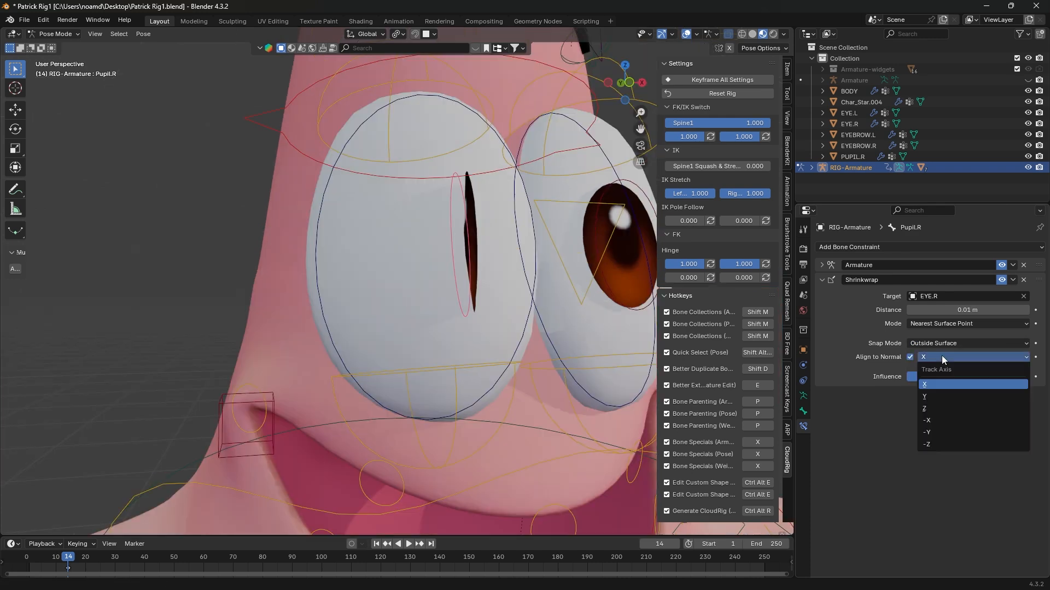
click(935, 409)
middle_drag(483, 273, 560, 282)
key(Tab)
middle_drag(531, 248, 394, 248)
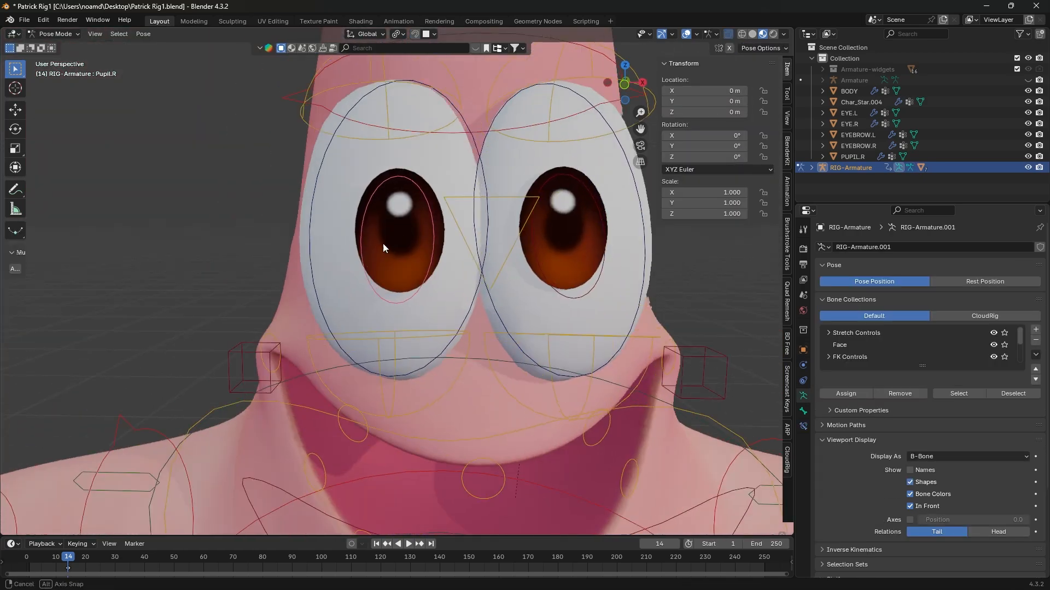
- Try moving the Pupil.R bone across the eye to test its Shrinkwrap constraint
middle_drag(383, 247, 393, 241)
key(g)
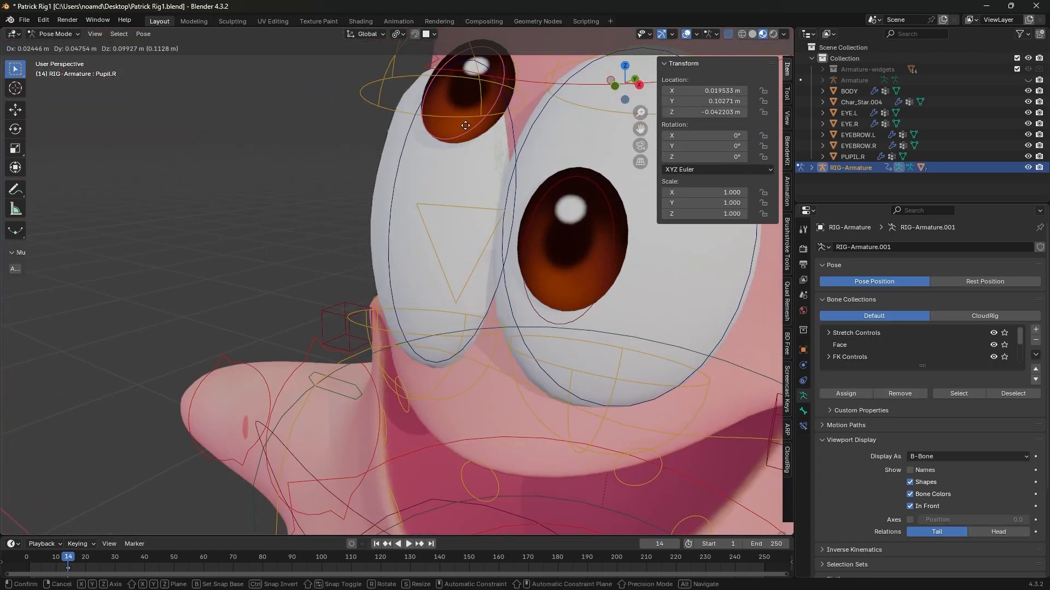
right_click(391, 262)
middle_drag(392, 263, 491, 316)
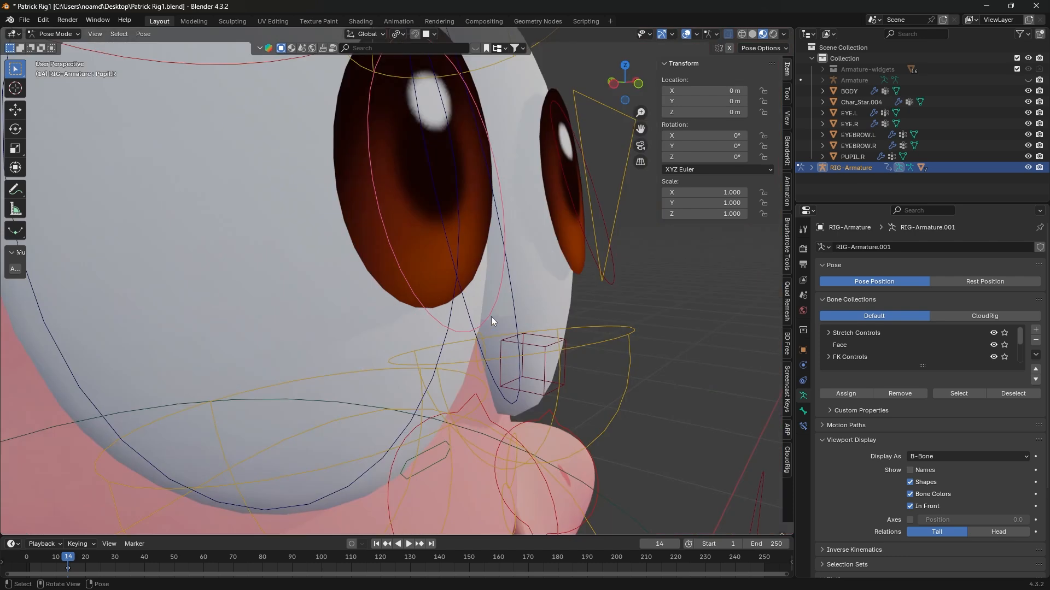
- Examine the gap between the pupils and the eye surfaces from the side, along with the pupil bones' custom shape settings
scroll(526, 309, up, 4)
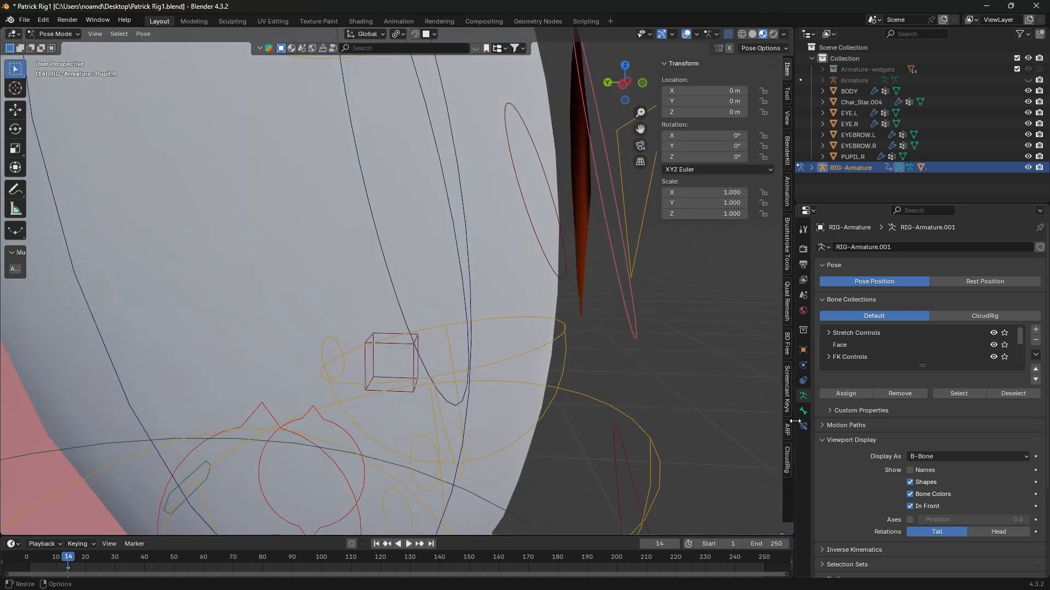
click(803, 412)
scroll(907, 445, down, 15)
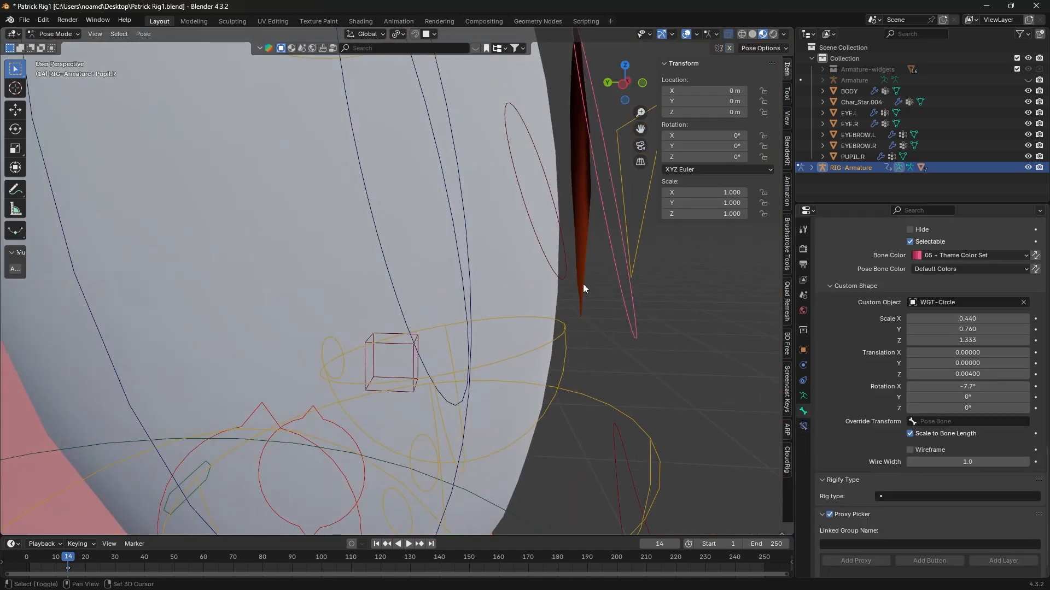
click(458, 339)
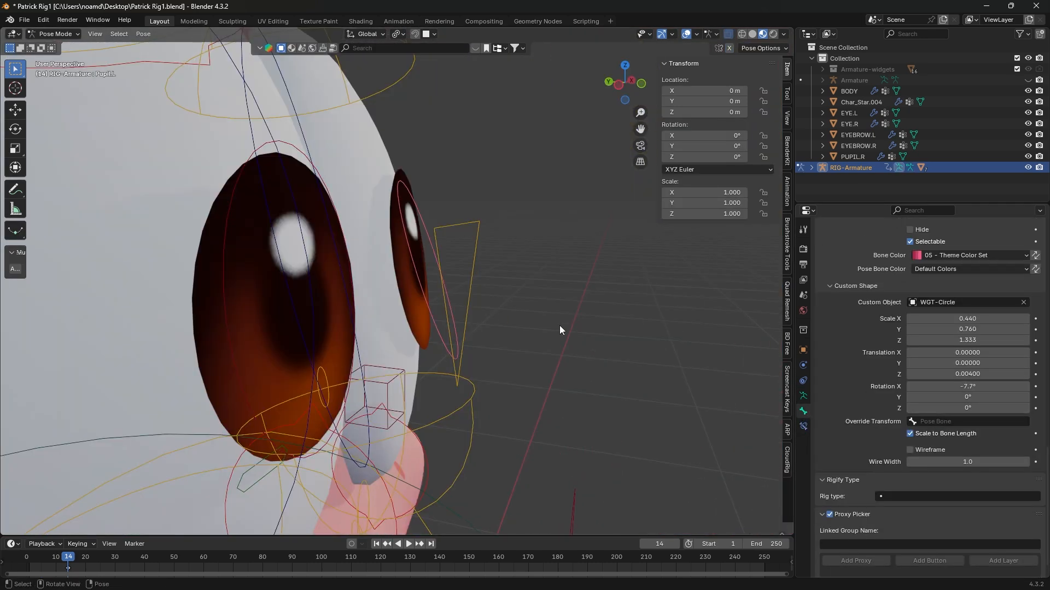
middle_drag(723, 304, 393, 260)
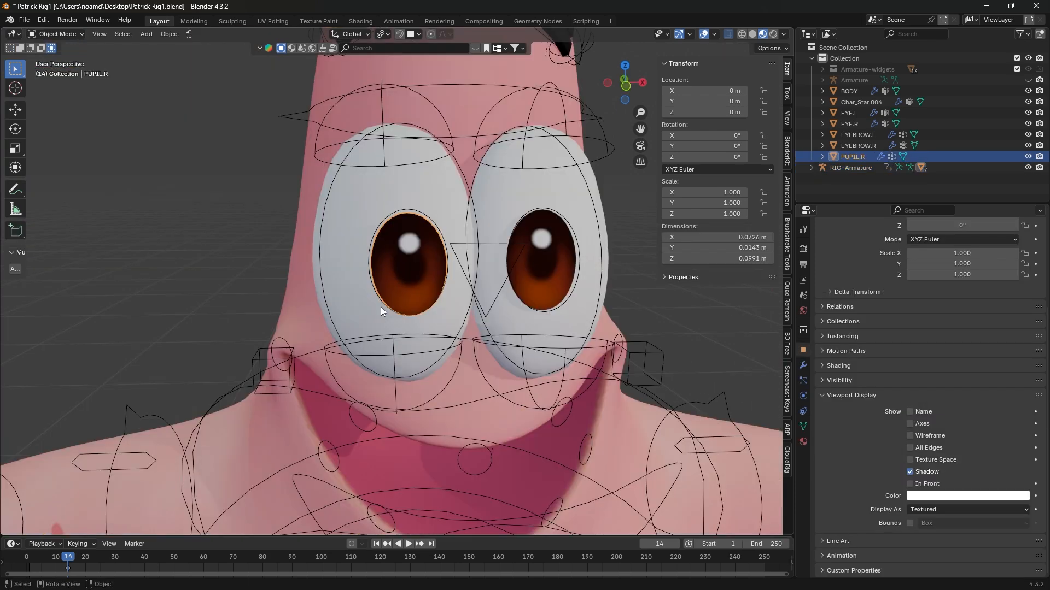
- Add a Shrinkwrap modifier targeting EYE.R to the PUPIL.R mesh
middle_drag(405, 240, 447, 229)
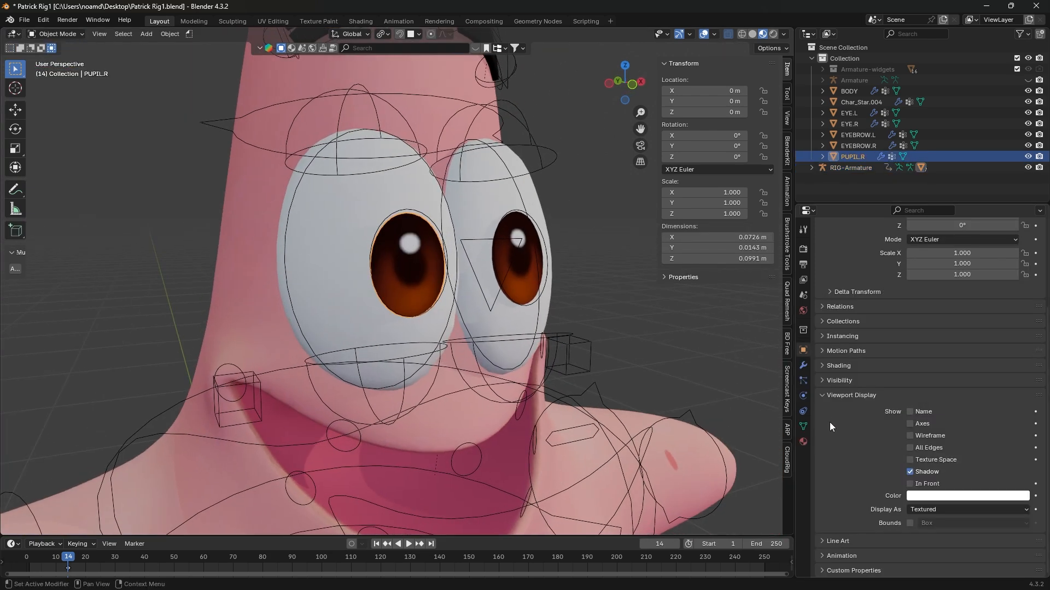
click(803, 441)
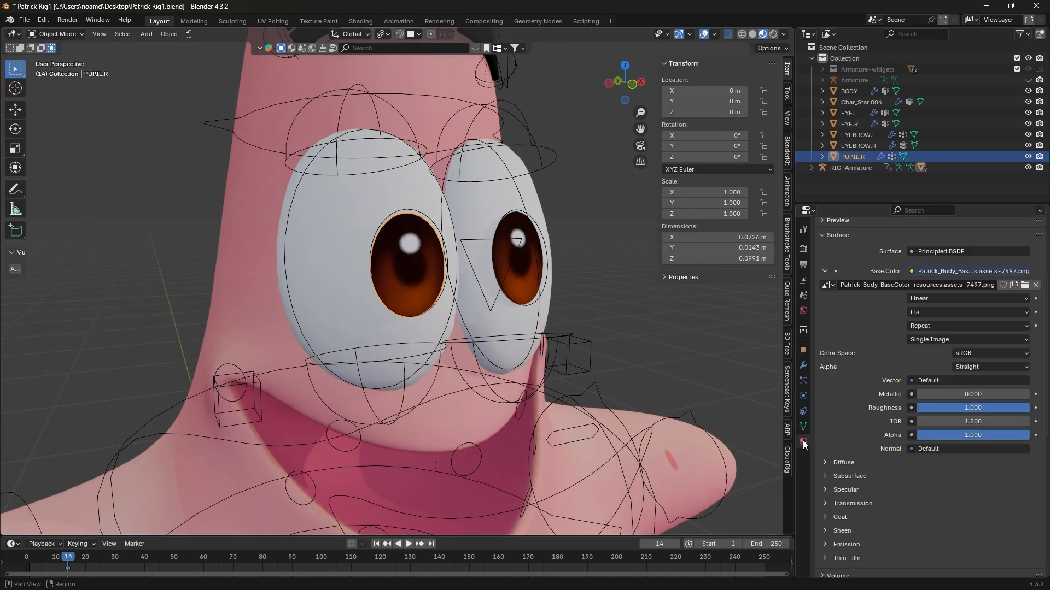
click(802, 364)
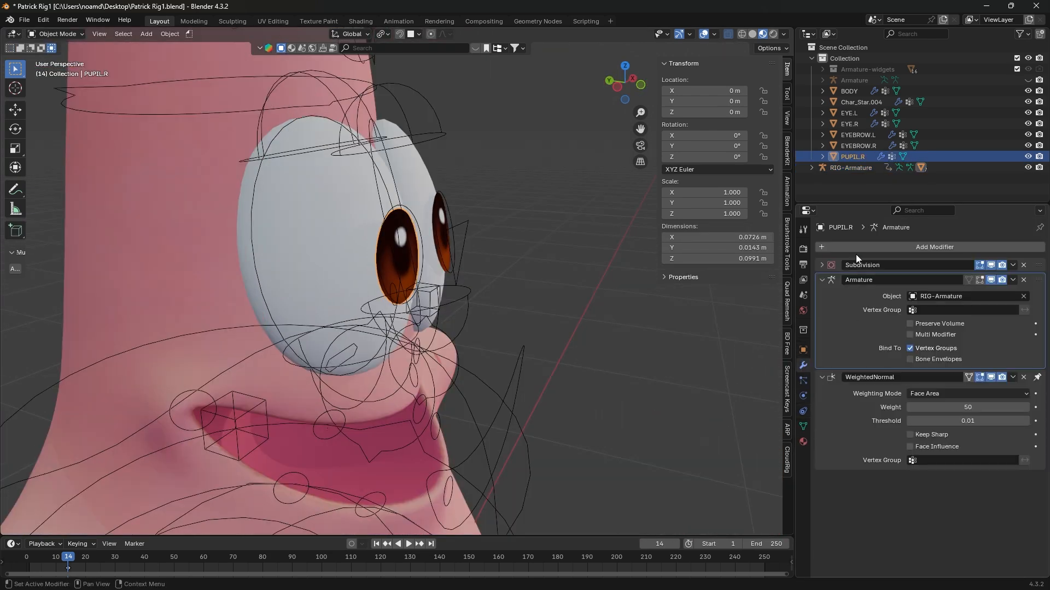
click(853, 249)
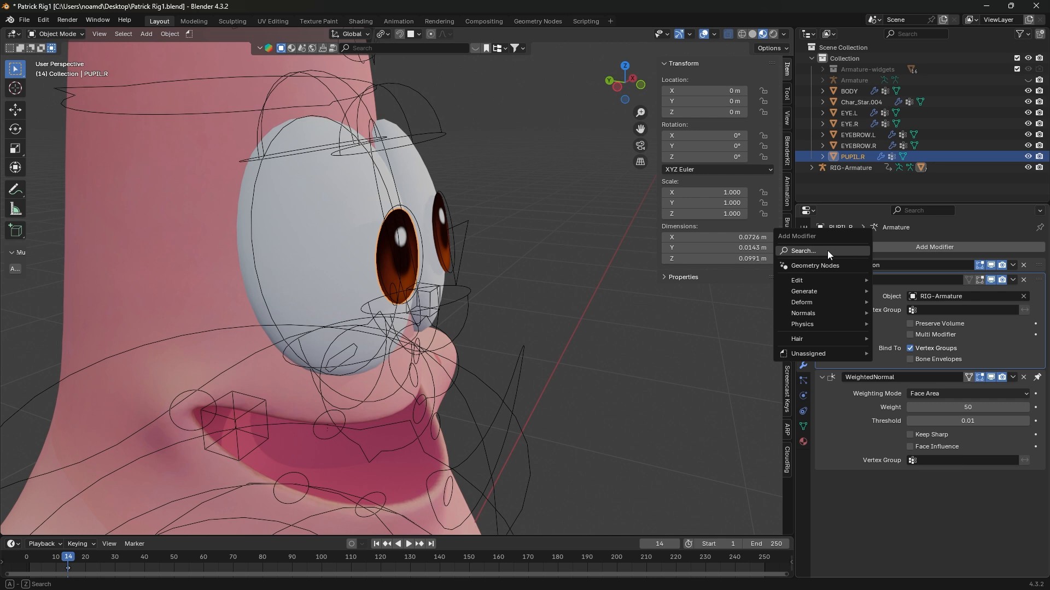
click(828, 250)
click(837, 270)
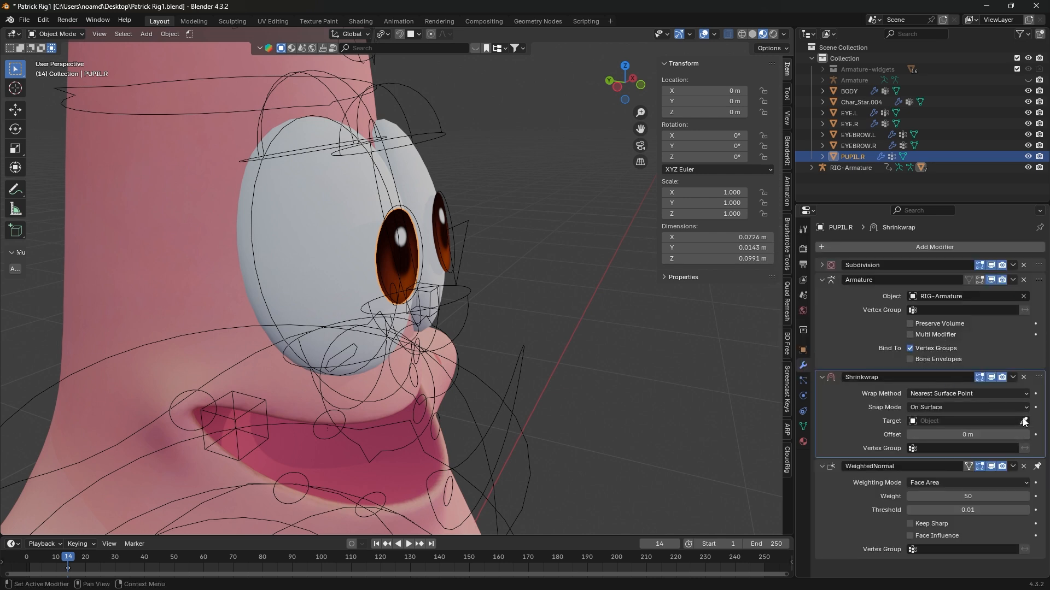
click(1023, 433)
click(339, 197)
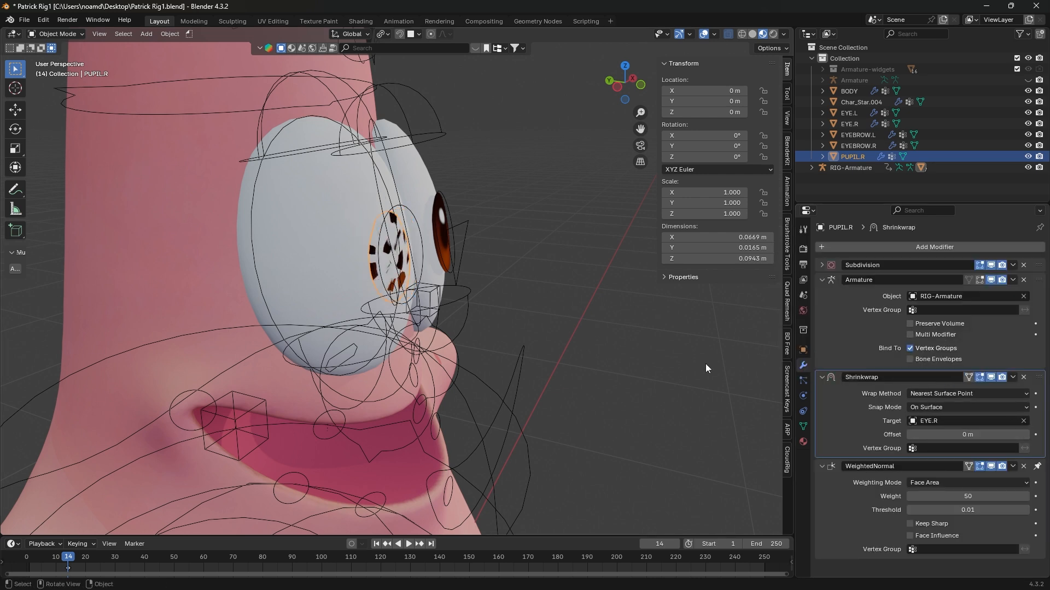
- Set the PUPIL.R Shrinkwrap modifier to Above Surface snap mode, a 0.003 m offset and the Target Normal Project wrap method
click(951, 408)
click(941, 468)
drag(963, 435, 986, 435)
middle_drag(407, 232, 312, 227)
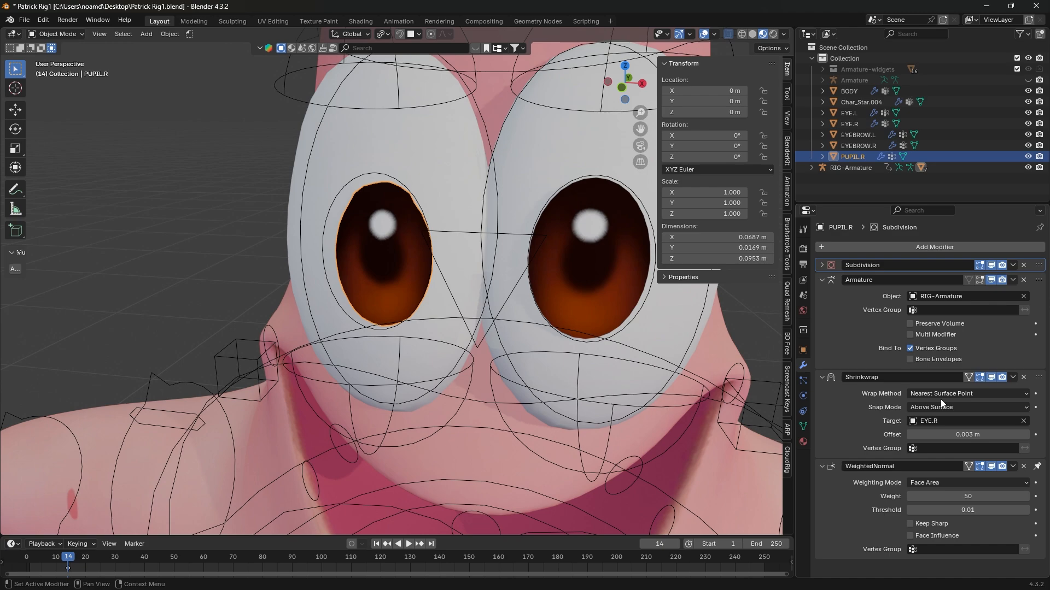
click(938, 395)
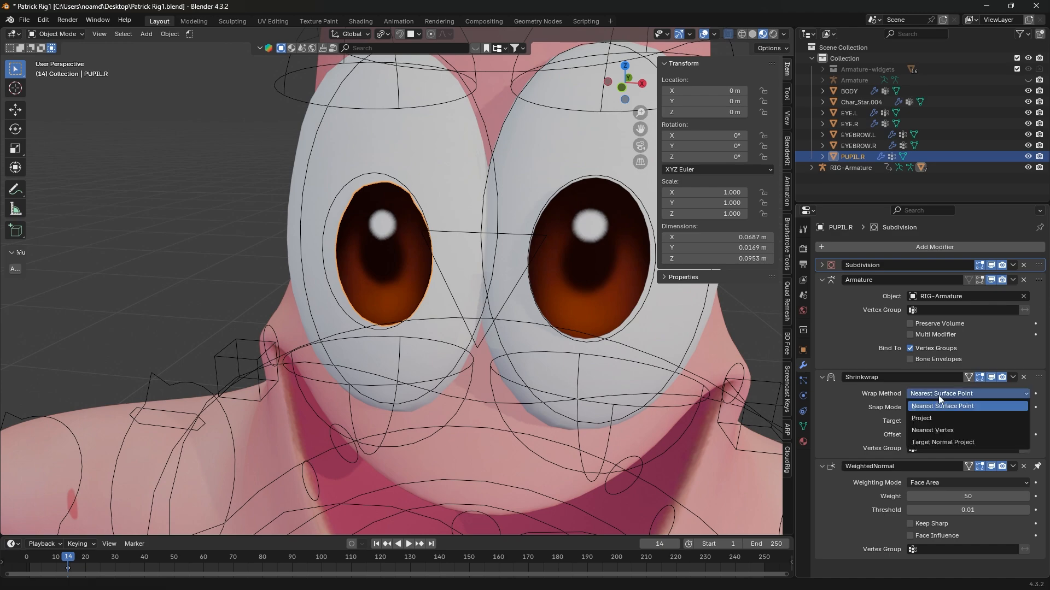
click(950, 444)
- Try moving the Pupil.R bone around the eye in Pose Mode to test how its mesh follows the surface
middle_drag(513, 349, 406, 201)
click(424, 199)
key(ctrl+Tab)
click(405, 199)
key(g)
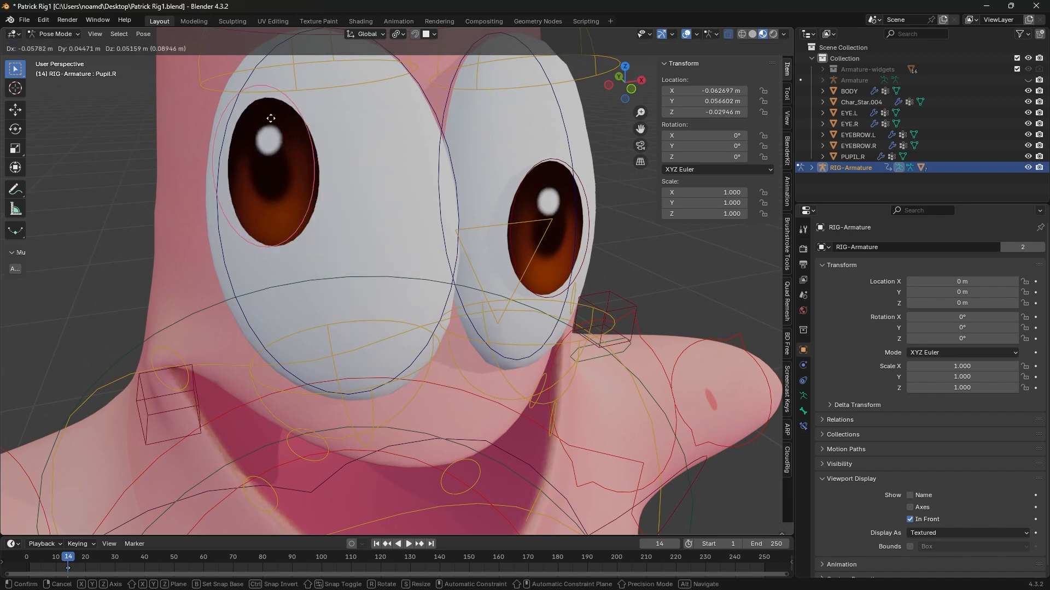
click(241, 127)
middle_drag(242, 127, 393, 176)
key(g)
click(340, 315)
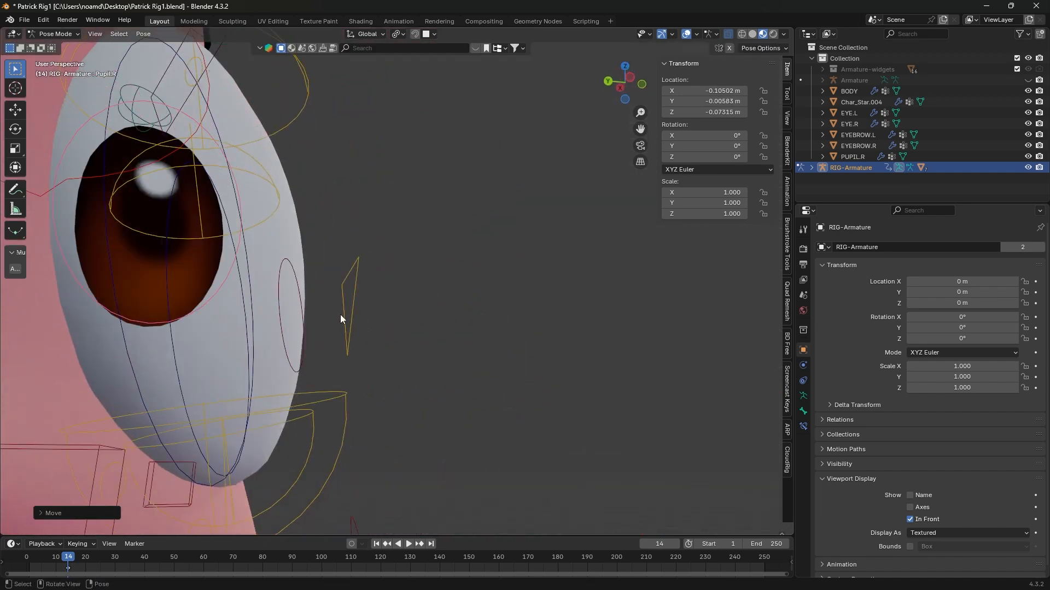
middle_drag(340, 316, 235, 366)
key(g)
- Copy the Shrinkwrap constraint from the Pupil.R bone to the Pupil.L bone
key(ctrl+Tab)
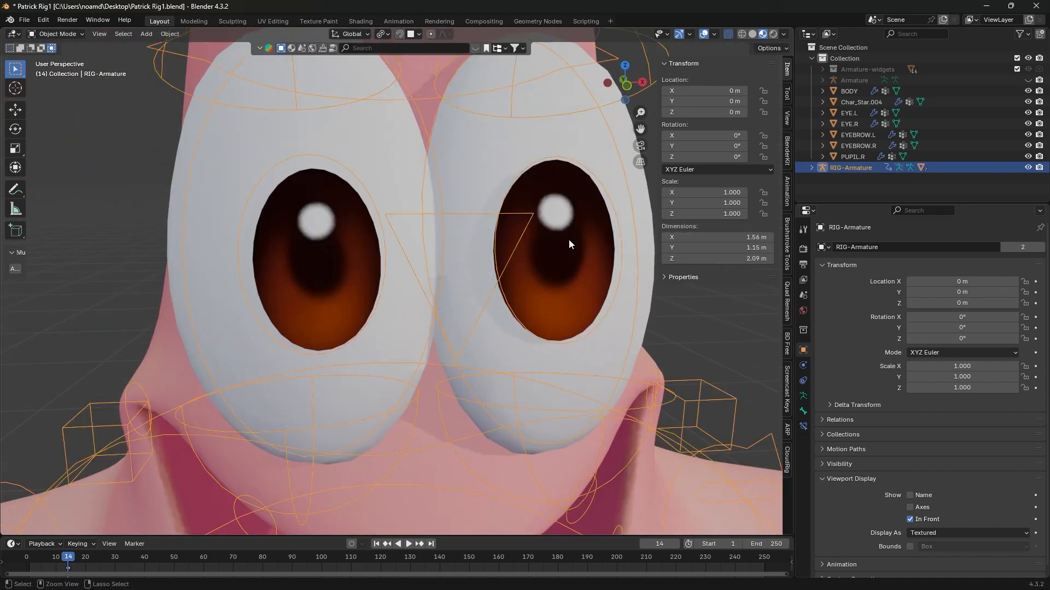
click(569, 244)
key(ctrl+Tab)
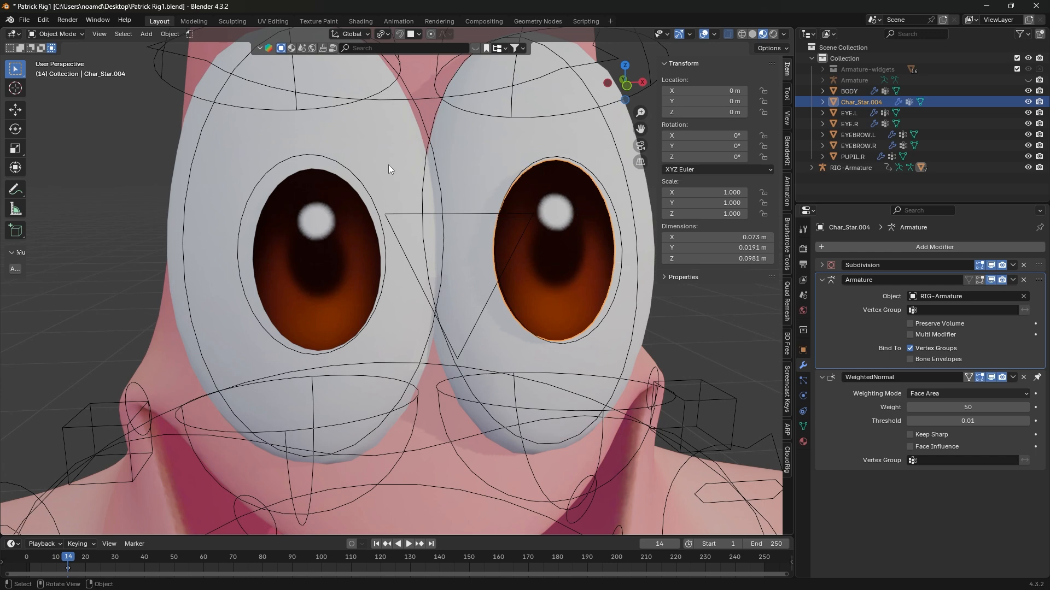
click(352, 173)
key(ctrl+Tab)
click(590, 170)
click(803, 427)
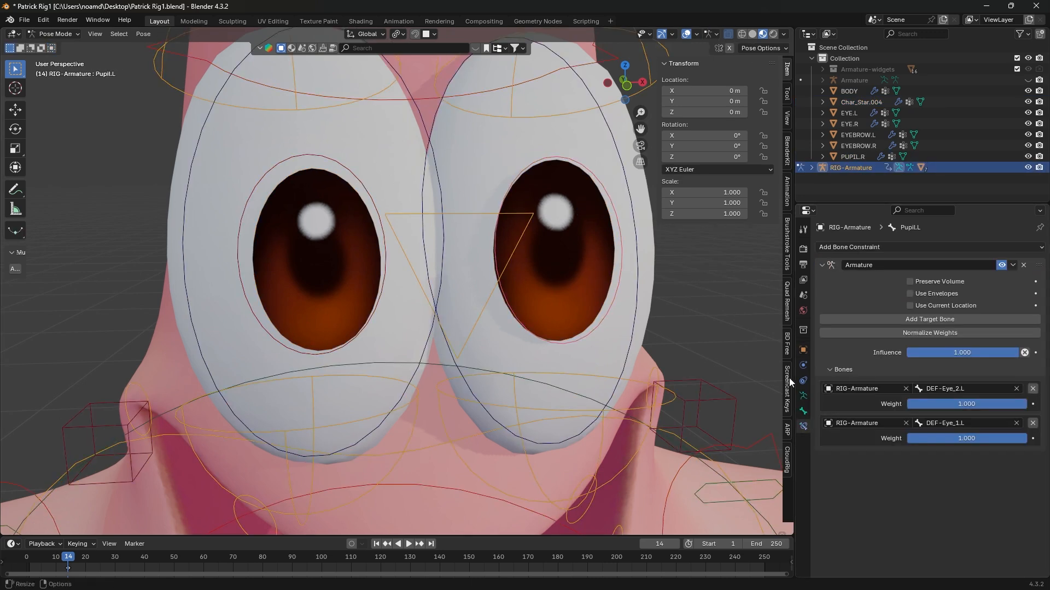
click(822, 265)
shift+click(343, 164)
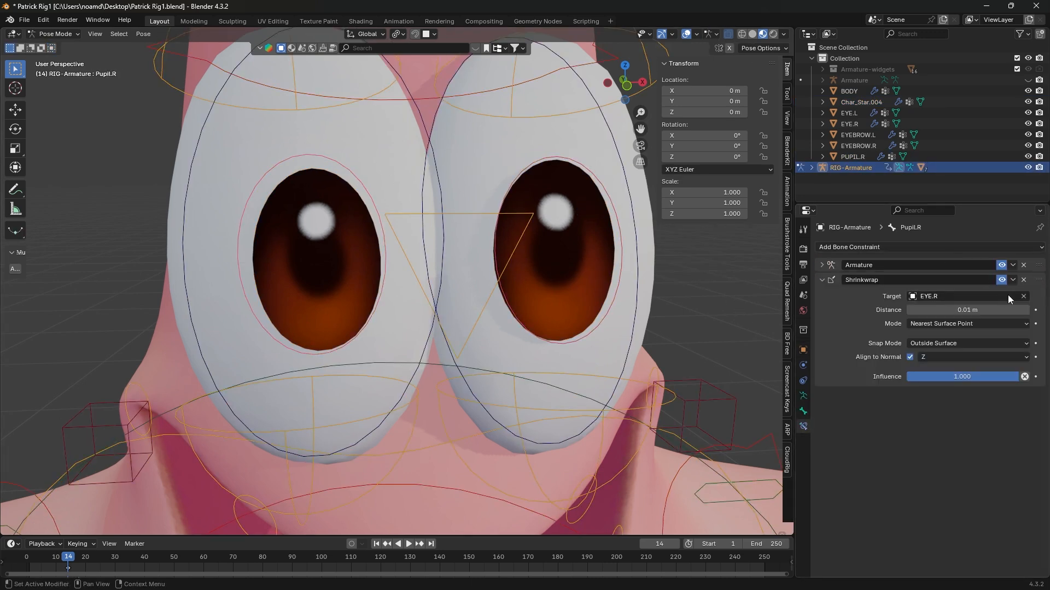
click(1013, 280)
click(979, 314)
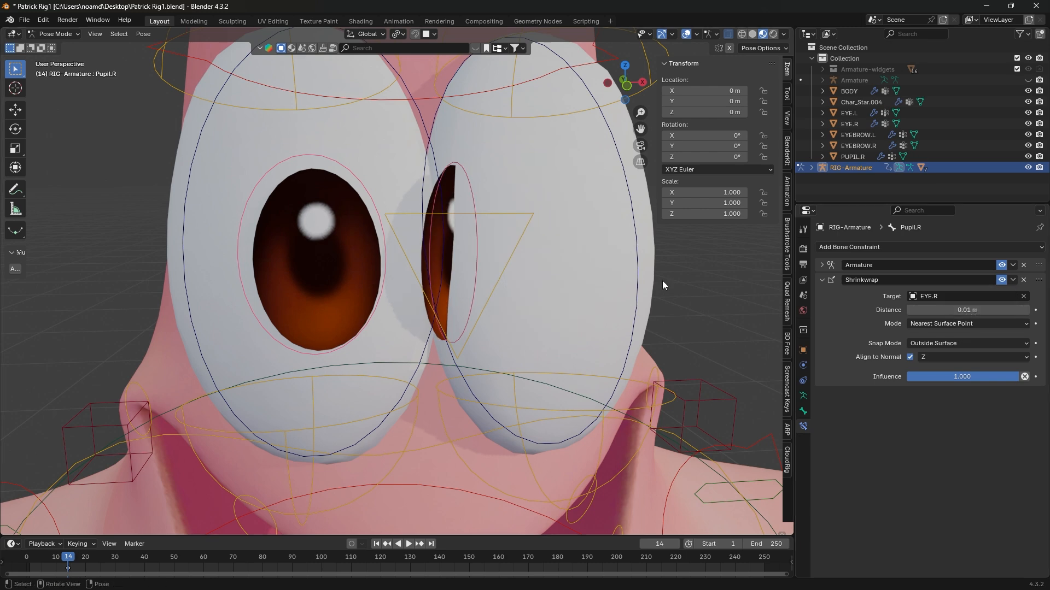
- Set the target of Pupil.L's Shrinkwrap constraint to EYE.L
click(480, 185)
click(944, 296)
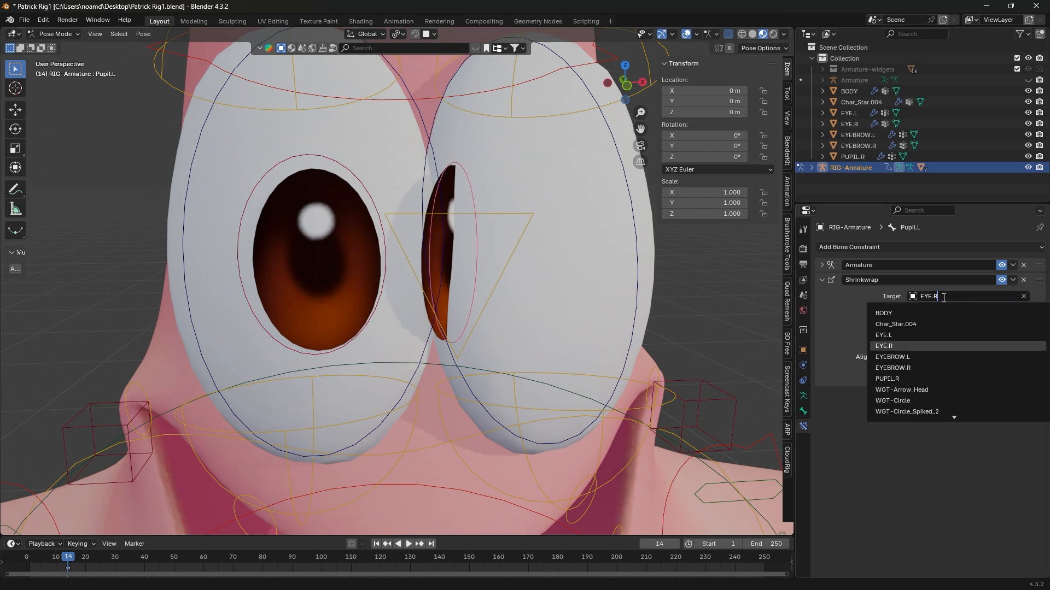
key(BackSpace)
text(L)
key(Return)
- Try moving the Pupil.L bone to test its copied Shrinkwrap constraint
shift+middle_drag(629, 252, 520, 262)
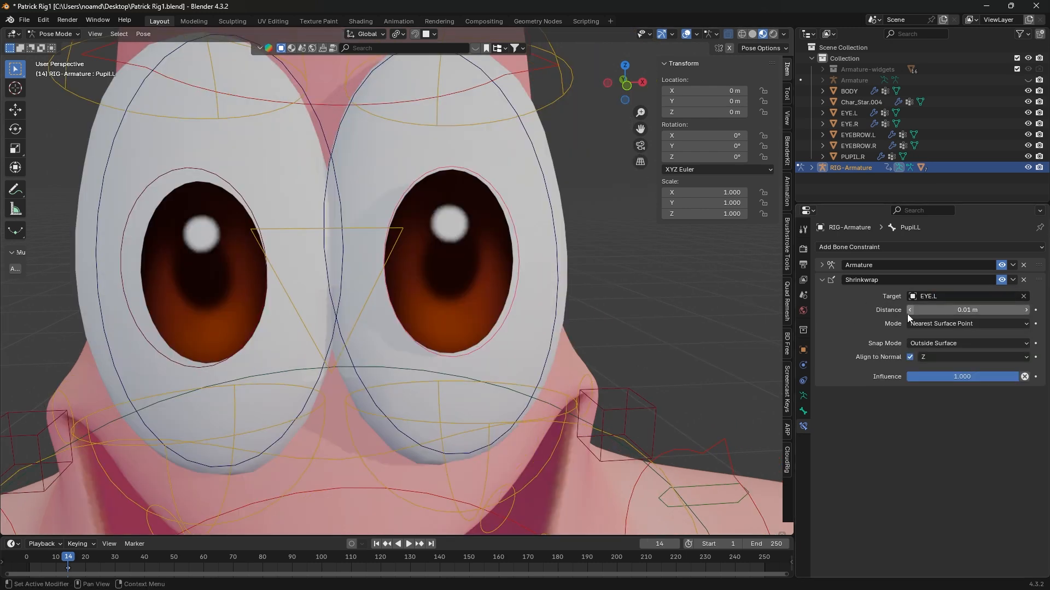
middle_drag(575, 214, 574, 230)
key(g)
right_click(523, 205)
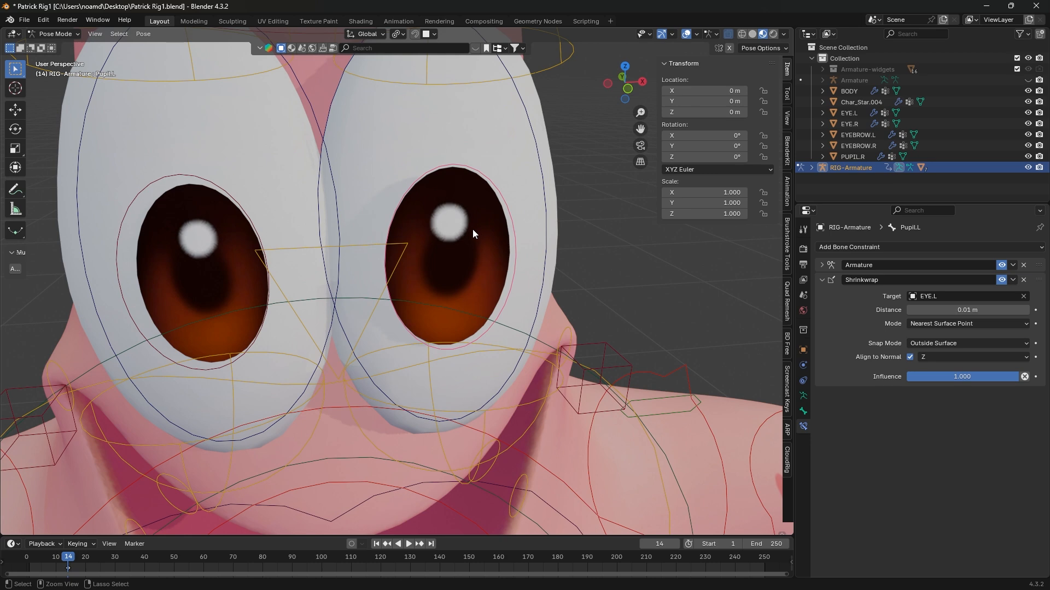
- Copy the Shrinkwrap modifier from the PUPIL.R mesh to the Char_Star.004 pupil mesh
key(ctrl+Tab)
click(457, 239)
shift+click(198, 245)
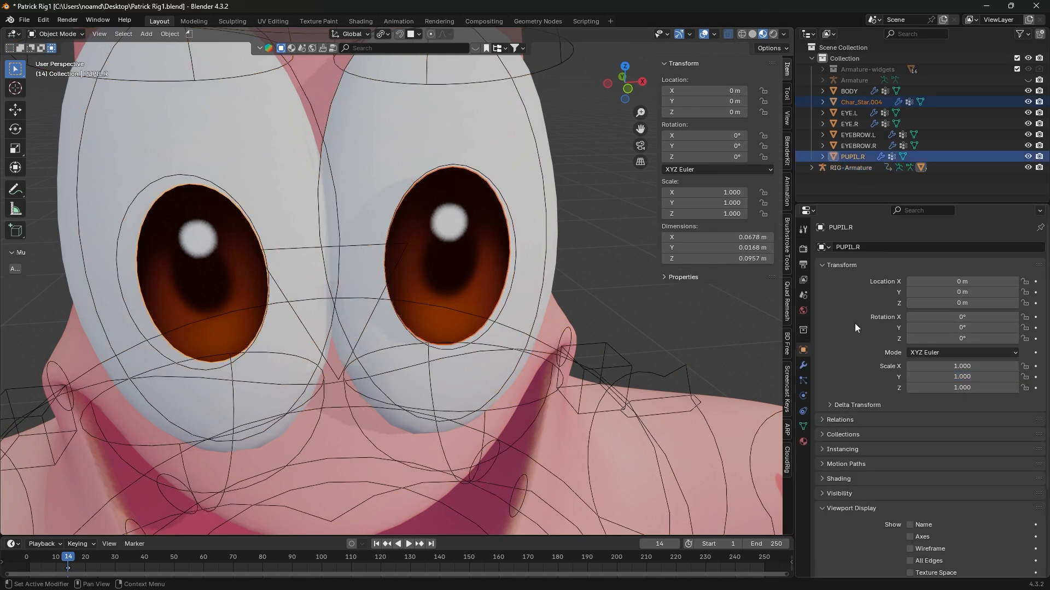
click(803, 365)
click(1013, 377)
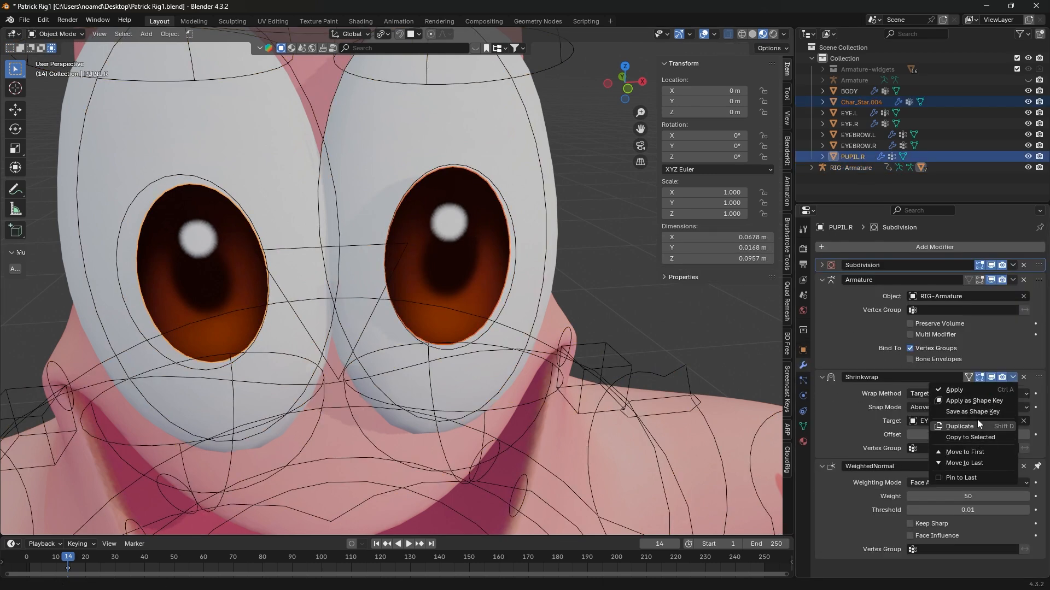
click(986, 436)
- Set the target of Char_Star.004's Shrinkwrap modifier to EYE.L
click(862, 102)
click(930, 421)
click(912, 449)
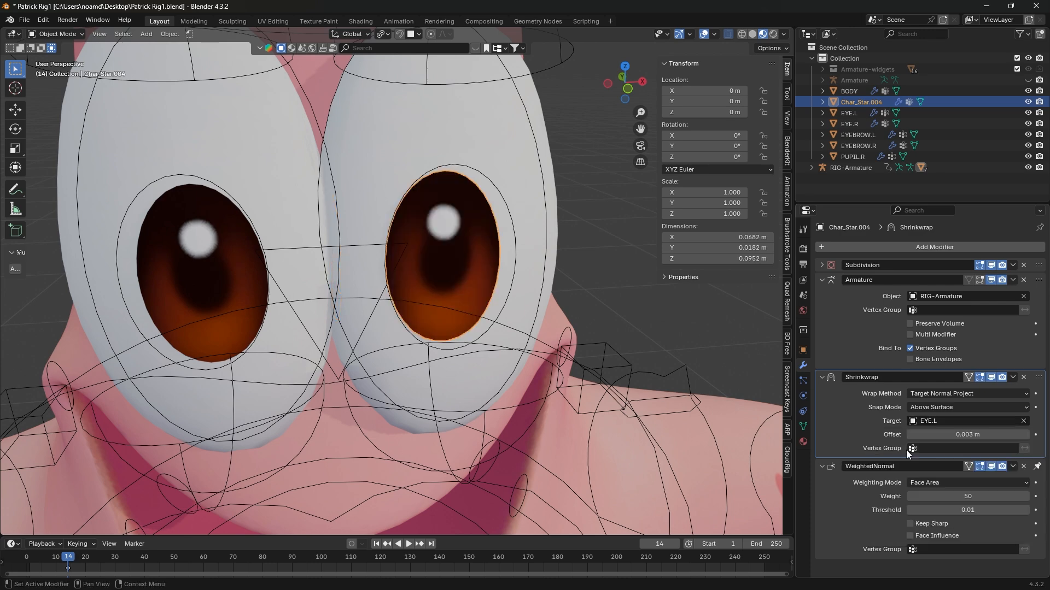
- Return the rig to Pose Mode and test-move the left pupil control with its mesh modifier in place
middle_drag(526, 217, 488, 208)
click(490, 193)
key(ctrl+Tab)
key(g)
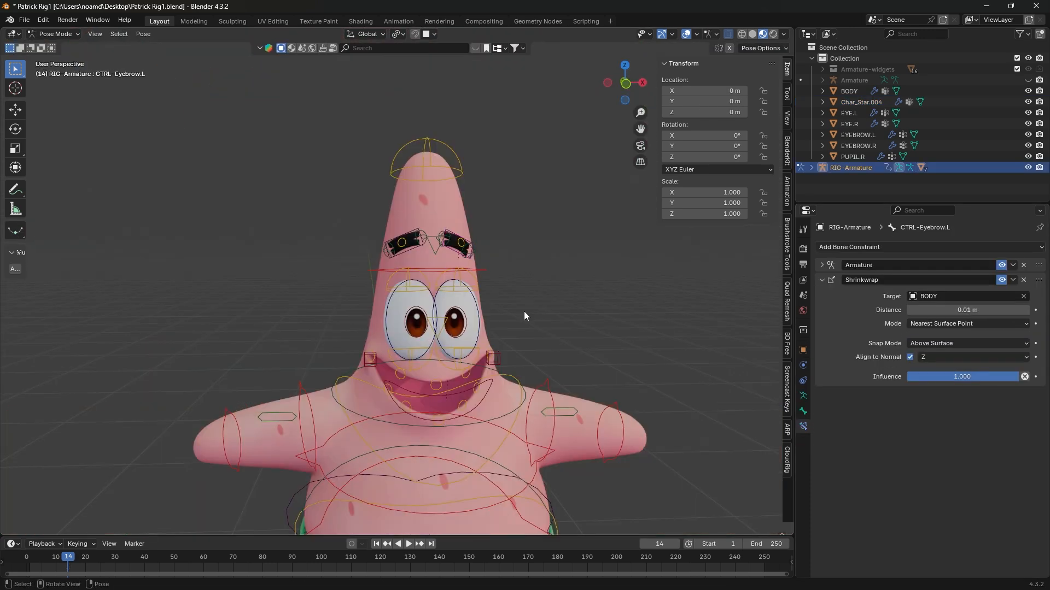
- Copy the Shrinkwrap constraint targeting BODY from CTRL-Eyebrow.L to CTRL-Eyebrow.R
scroll(523, 311, up, 6)
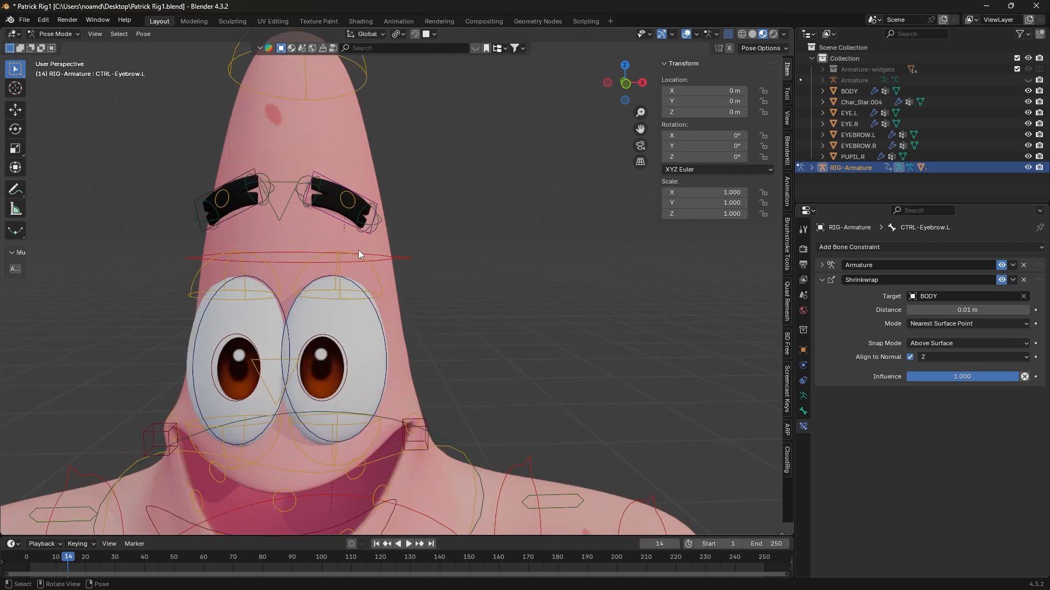
shift+middle_drag(347, 283, 372, 346)
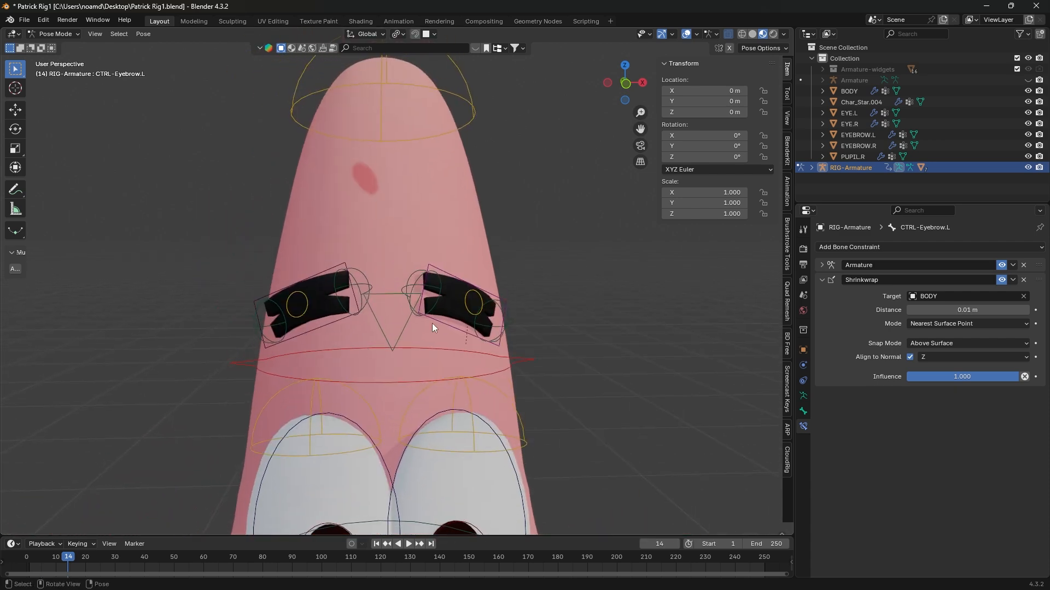
shift+click(326, 324)
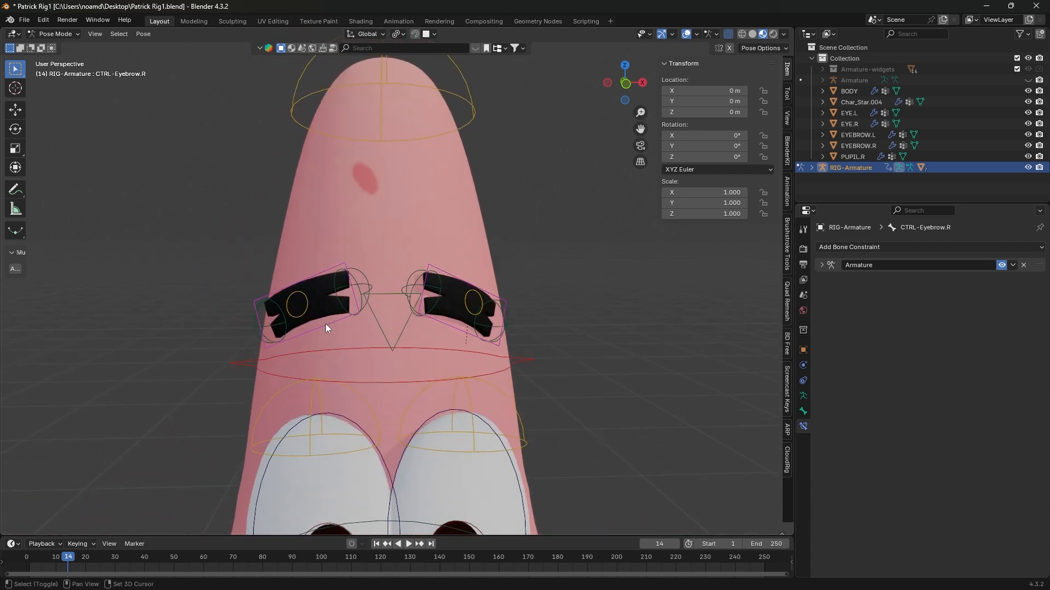
shift+click(445, 314)
click(1013, 280)
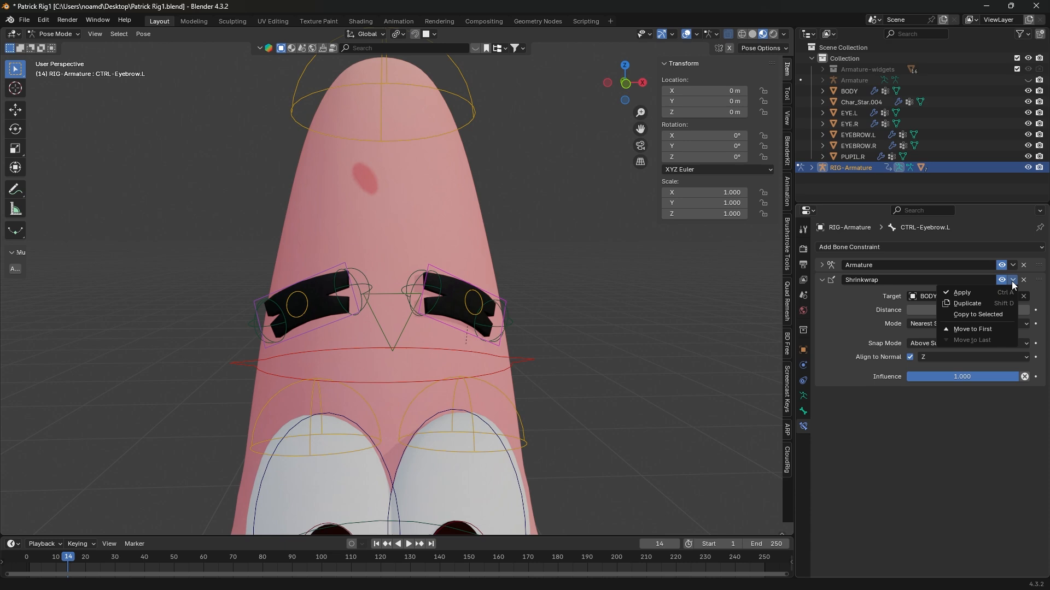
click(996, 316)
- Try moving CTRL-Eyebrow.R to test its copied Shrinkwrap constraint on the body
click(359, 317)
middle_drag(317, 322, 334, 334)
click(329, 329)
key(g)
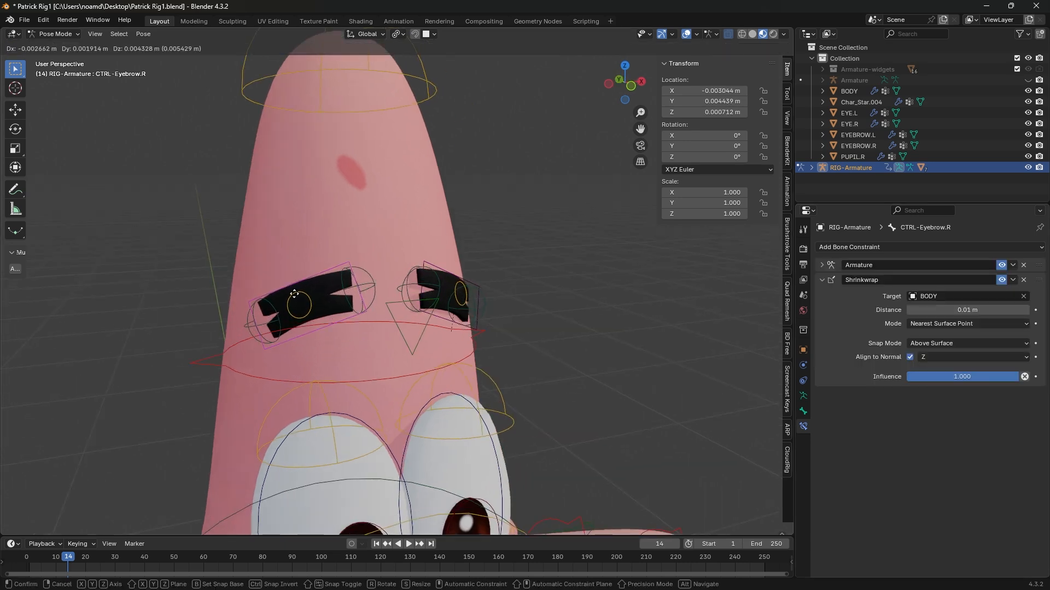
right_click(371, 295)
- Try moving CTRL-Eyebrow.L over the head to test how it follows the body surface
middle_drag(465, 317, 404, 321)
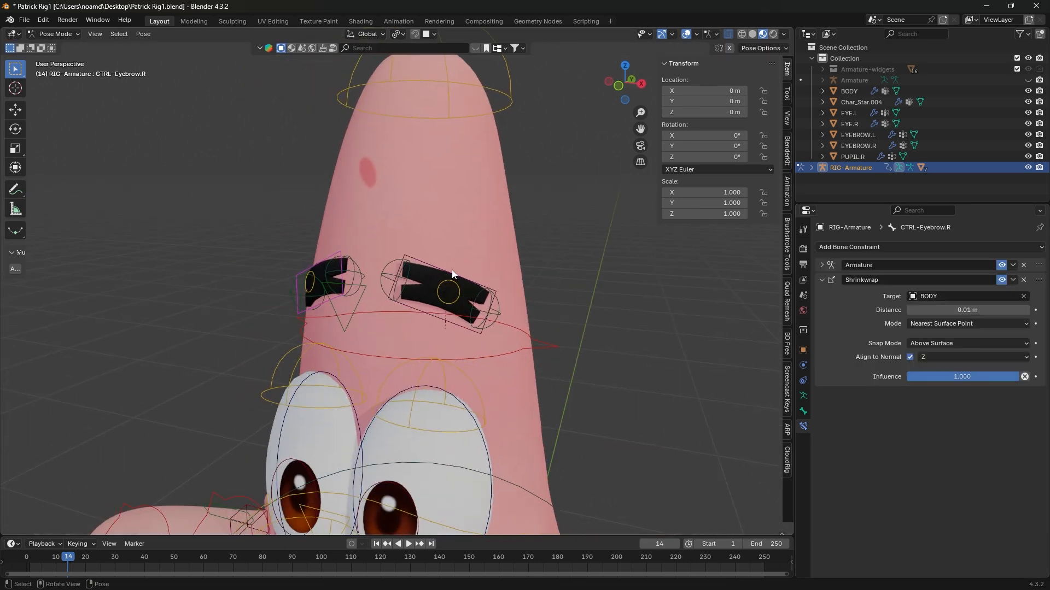
click(477, 304)
key(g)
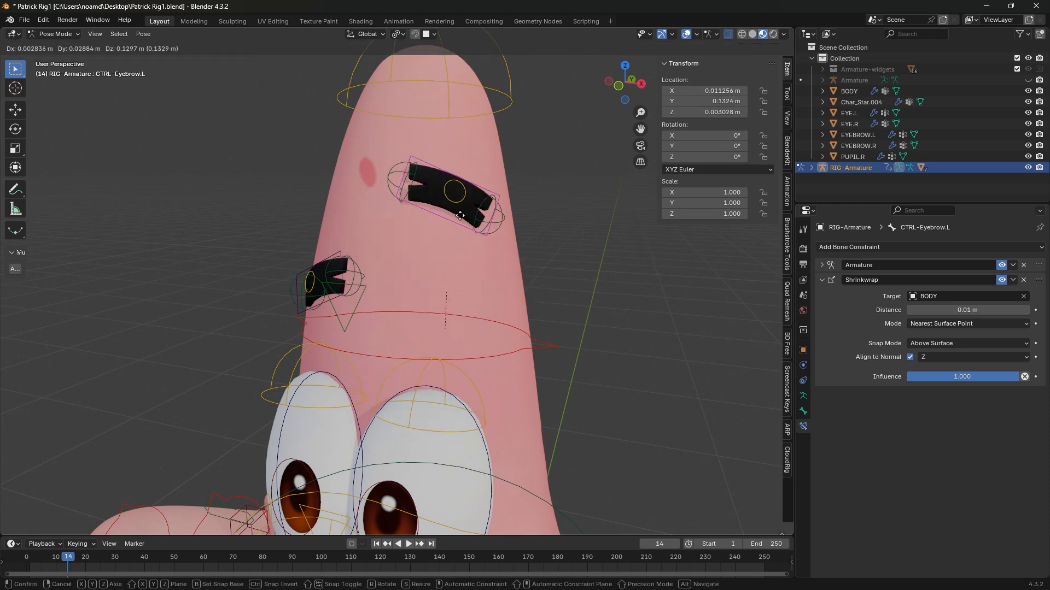
right_click(444, 202)
- Test-move the right eyebrow's stretch controls STR-Eyebrow1_1.R and STR-Eyebrow_1.R against the body surface
middle_drag(361, 284, 427, 304)
key(g)
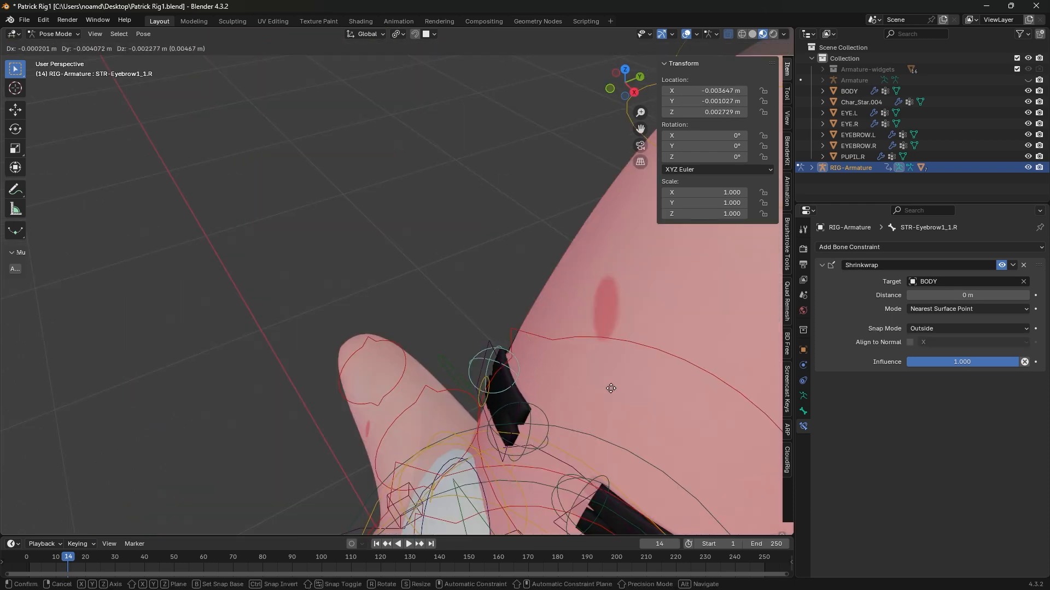
right_click(607, 389)
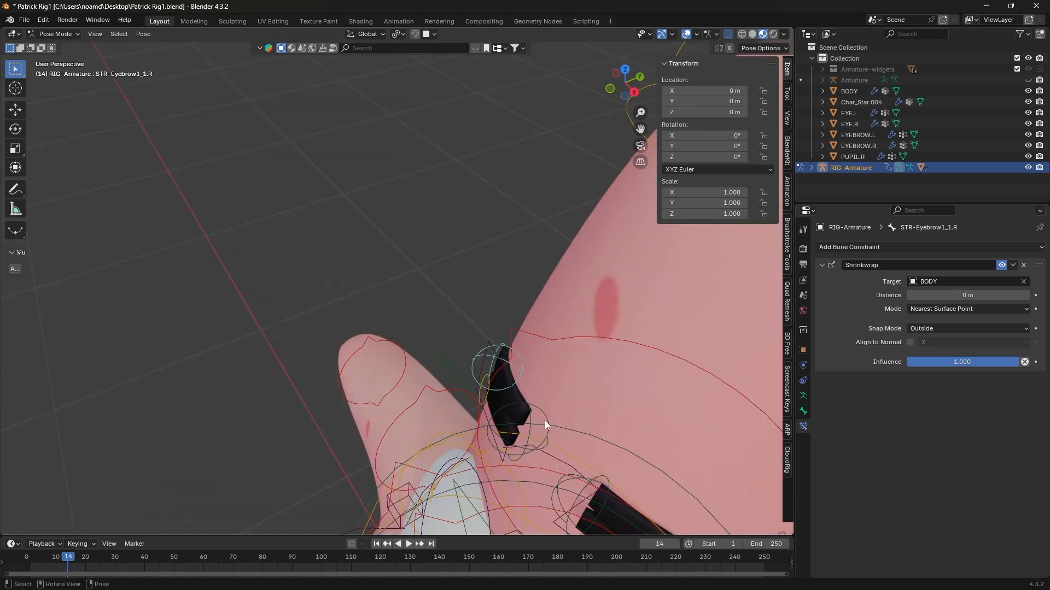
click(541, 420)
key(g)
right_click(597, 415)
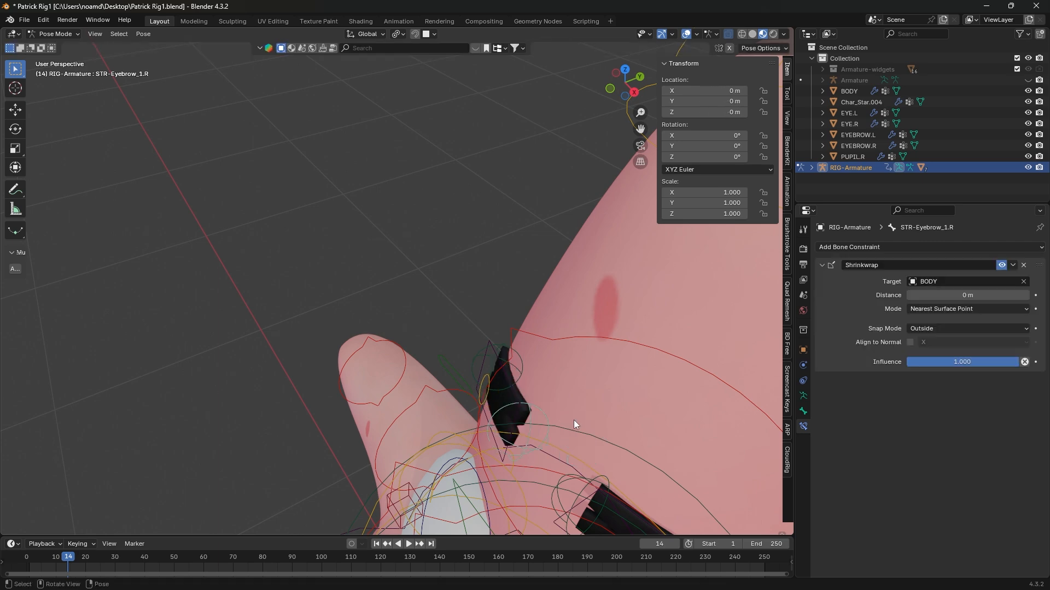
middle_drag(573, 420, 346, 337)
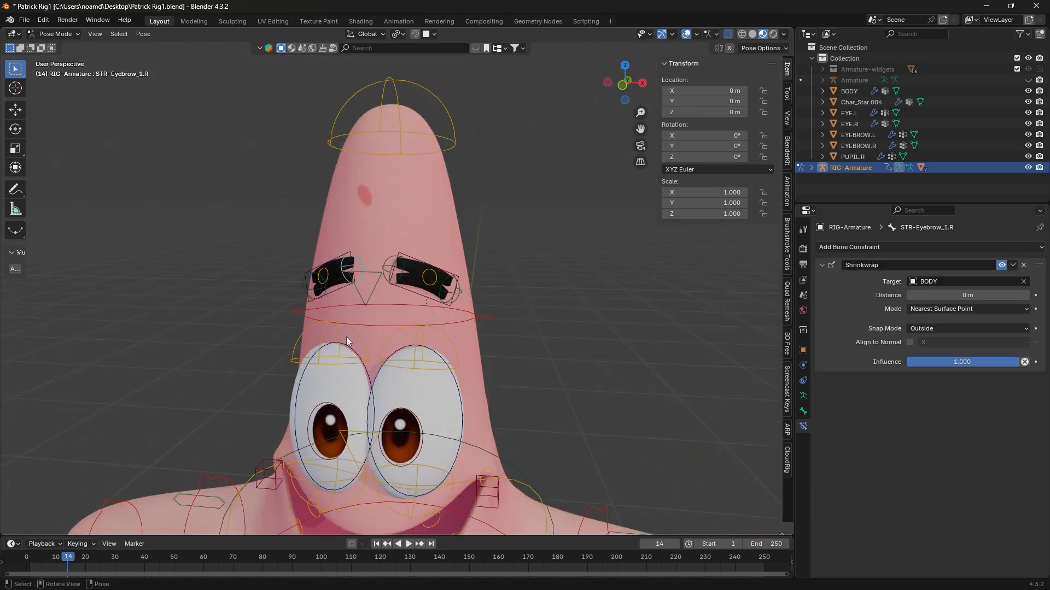
- Try sliding CTRL-Eyebrow.R across the head while viewing the whole character
scroll(319, 329, down, 1)
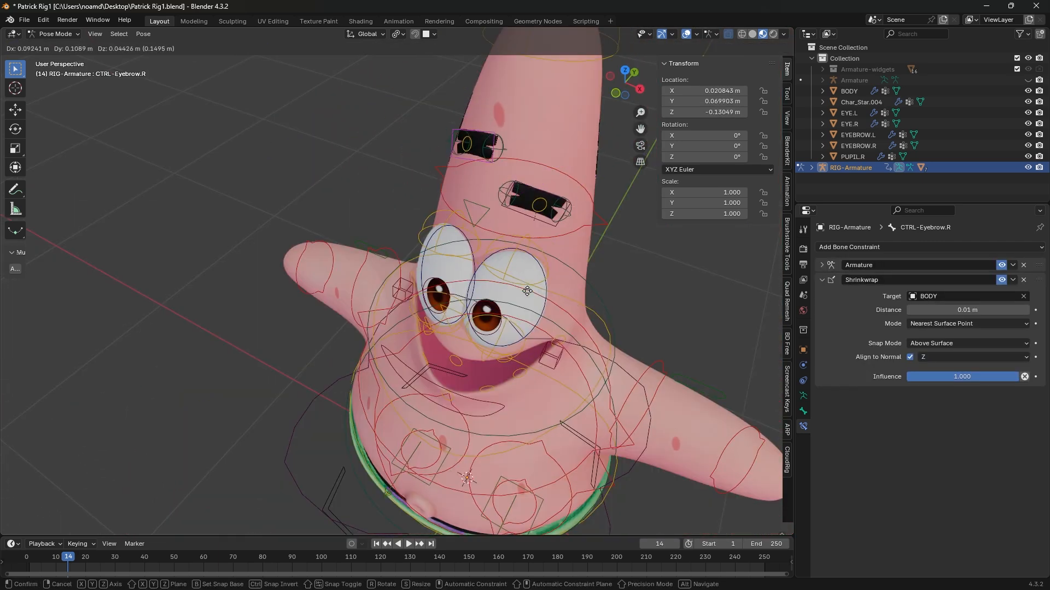
right_click(559, 308)
shift+middle_drag(559, 307, 502, 264)
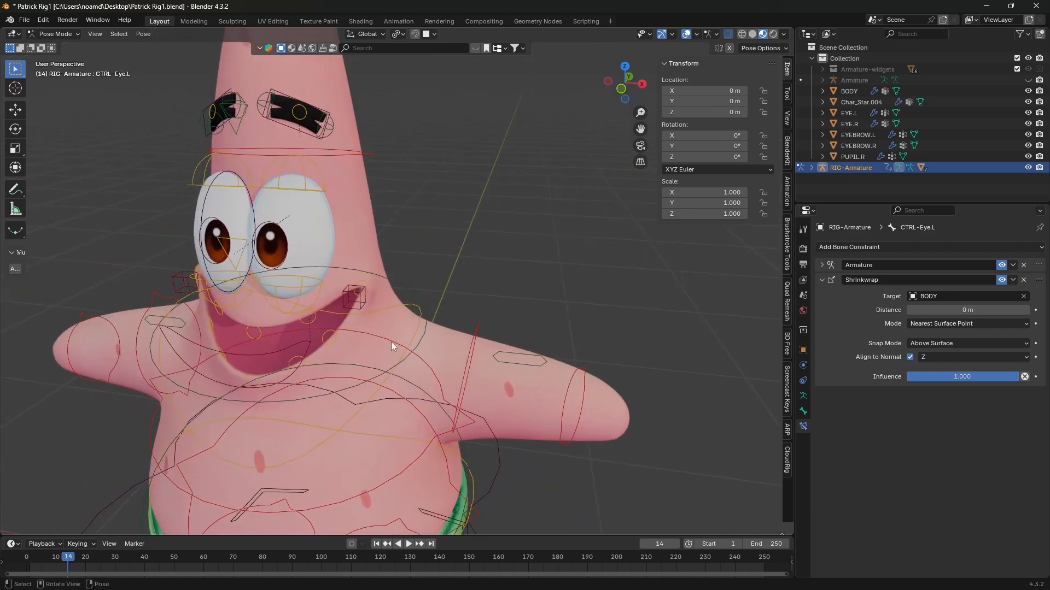
- Check which bone constraints the CTRL-Eye.R control has
middle_drag(392, 342, 428, 320)
click(257, 286)
middle_drag(413, 245, 385, 248)
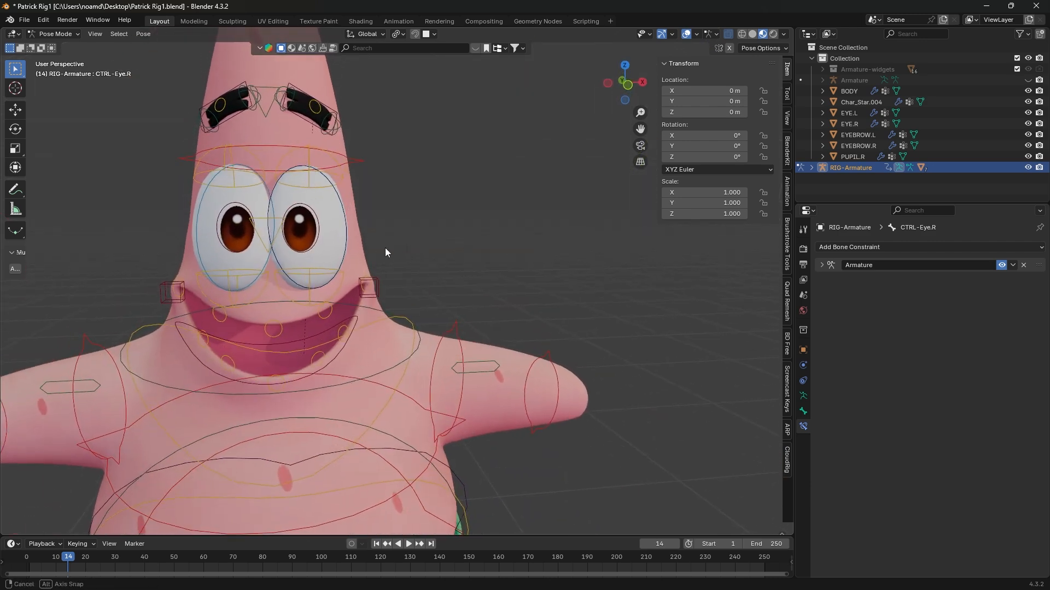
- Bend the left arm by rotating FK-Arm2.L about 60.5° around its local X axis
mouse_move(472, 350)
middle_down()
mouse_move(447, 309)
mouse_move(397, 369)
mouse_move(475, 335)
middle_up()
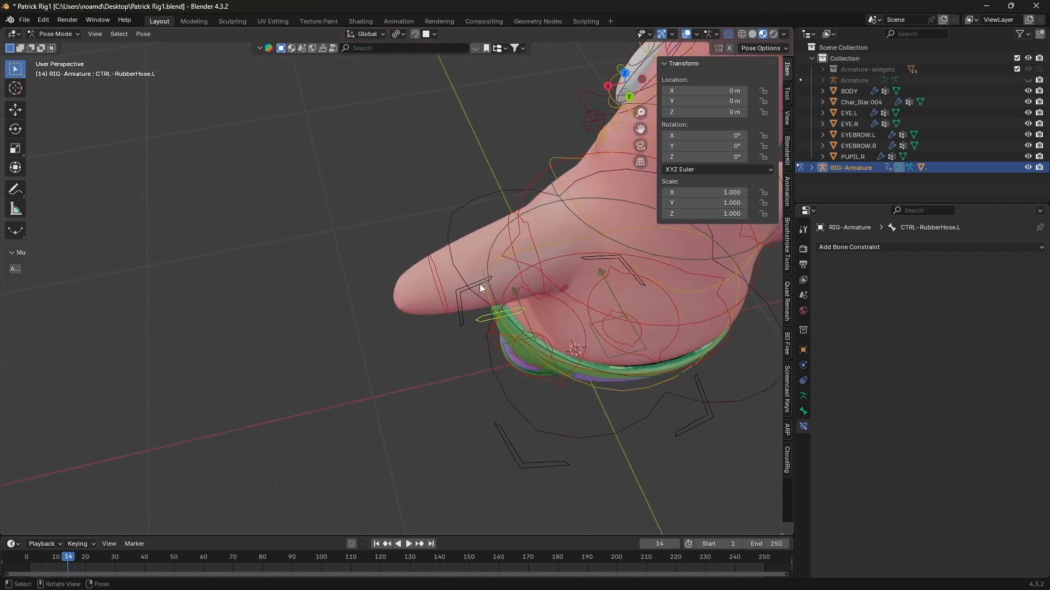
scroll(480, 284, up, 4)
shift+middle_drag(434, 255, 263, 248)
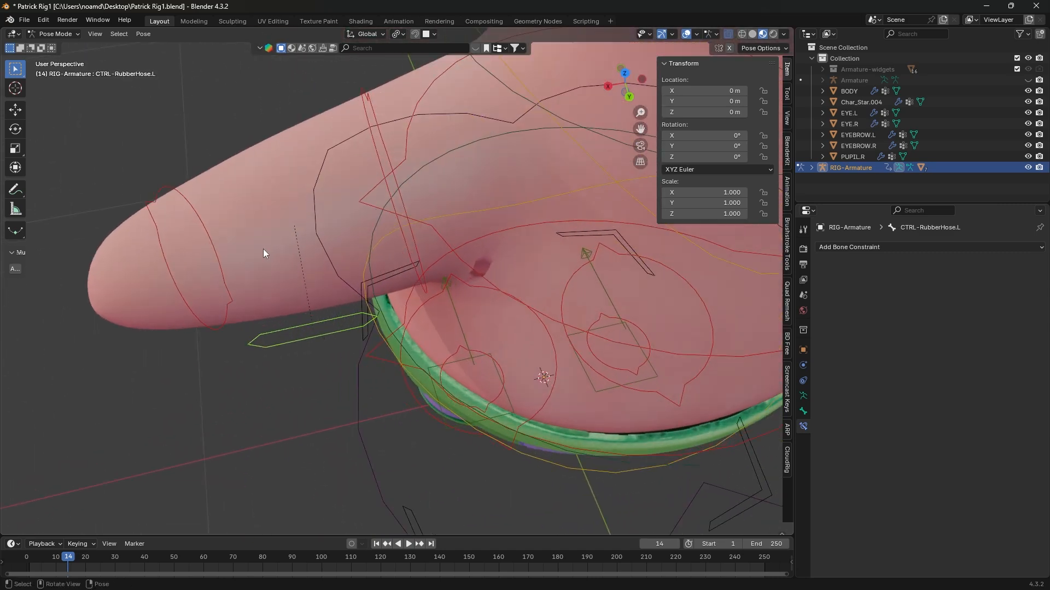
click(206, 268)
middle_drag(207, 270, 342, 252)
key(r)
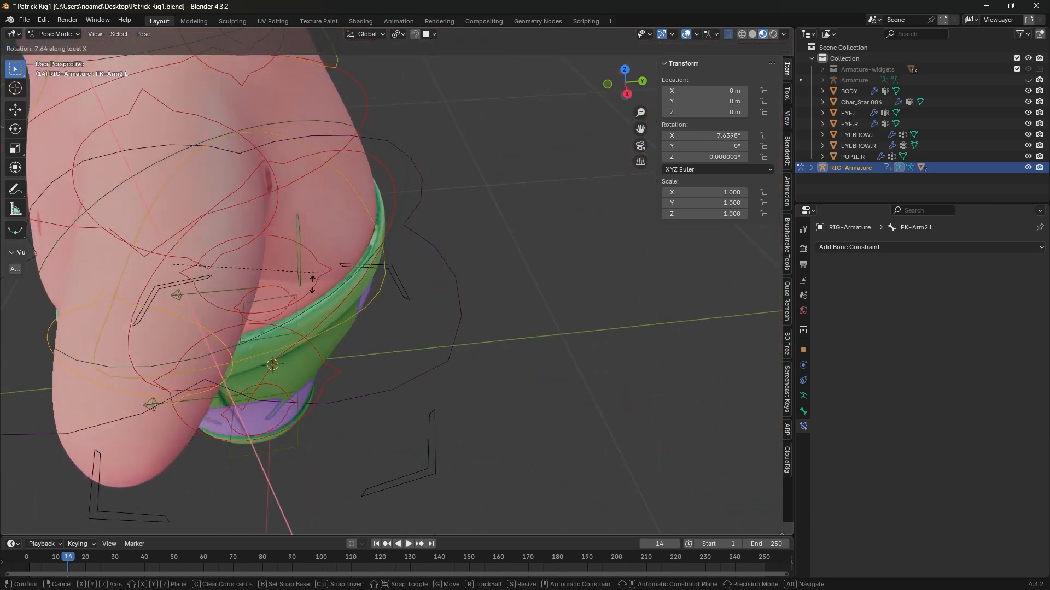
key(x)
key(x)
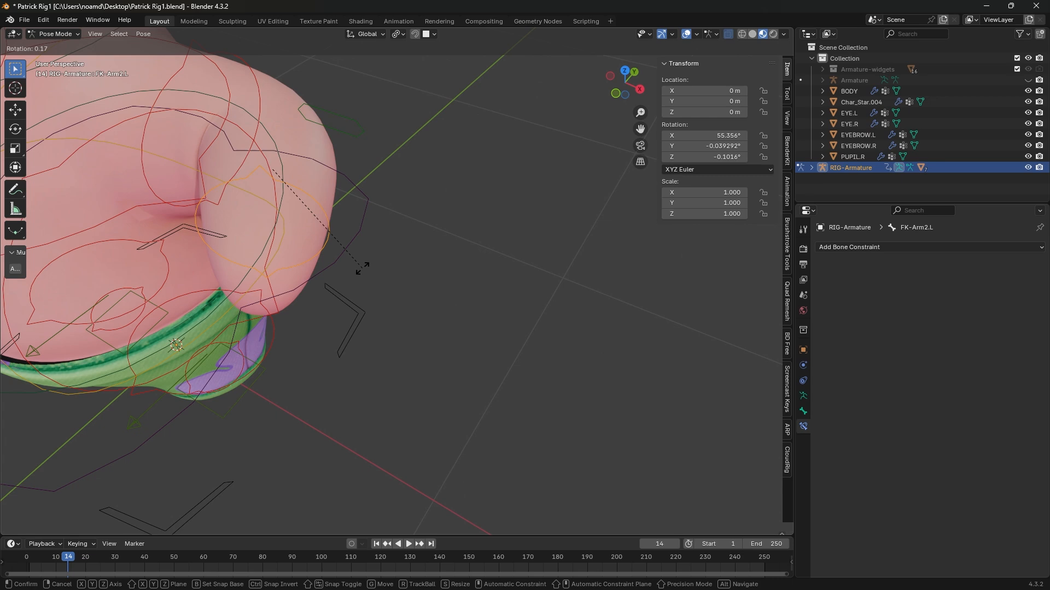
click(363, 267)
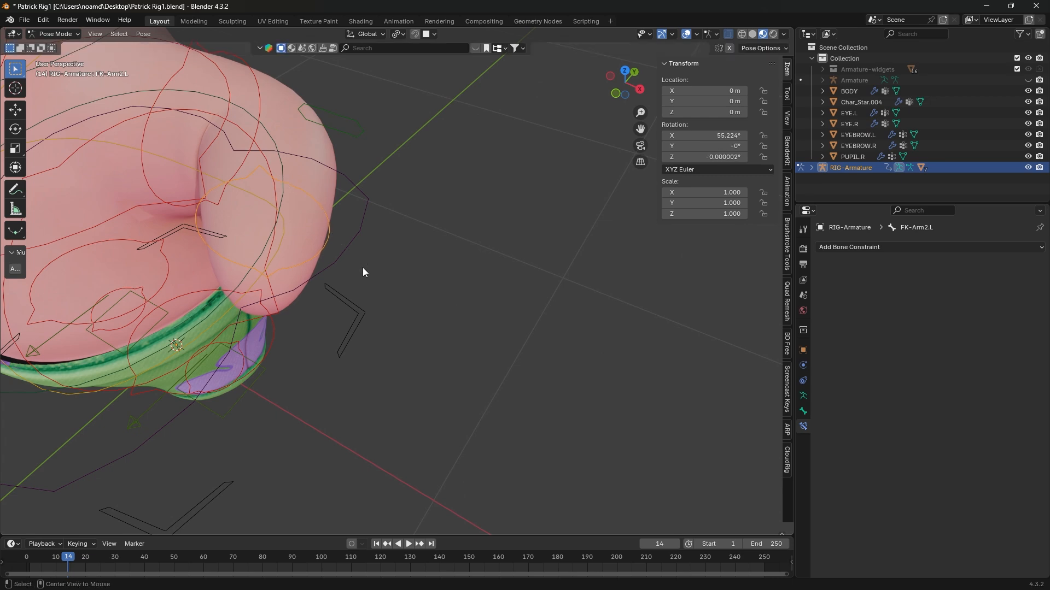
key(alt+r)
key(r)
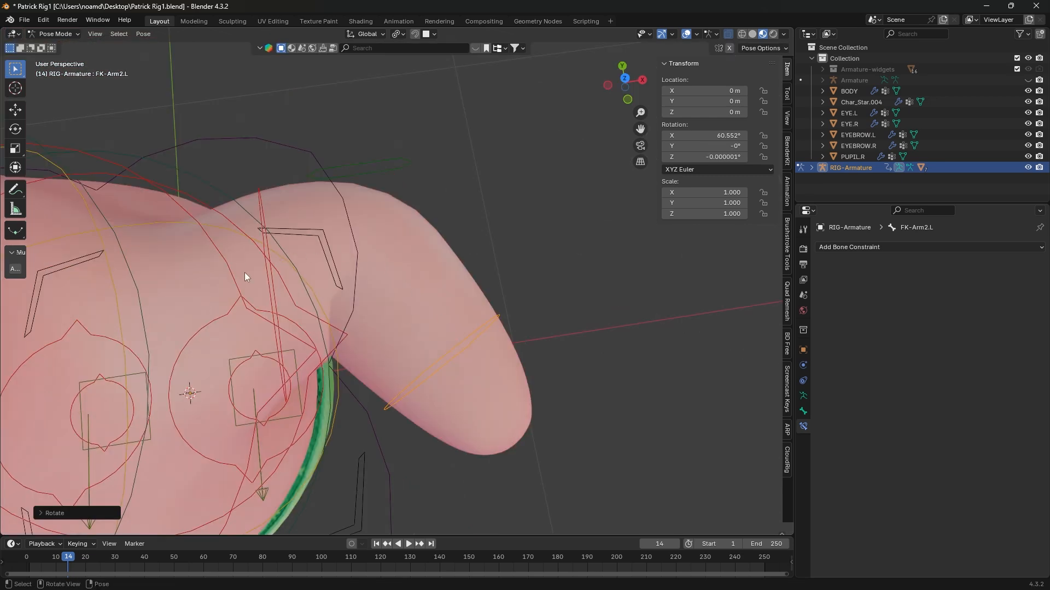
shift+middle_drag(448, 275, 505, 237)
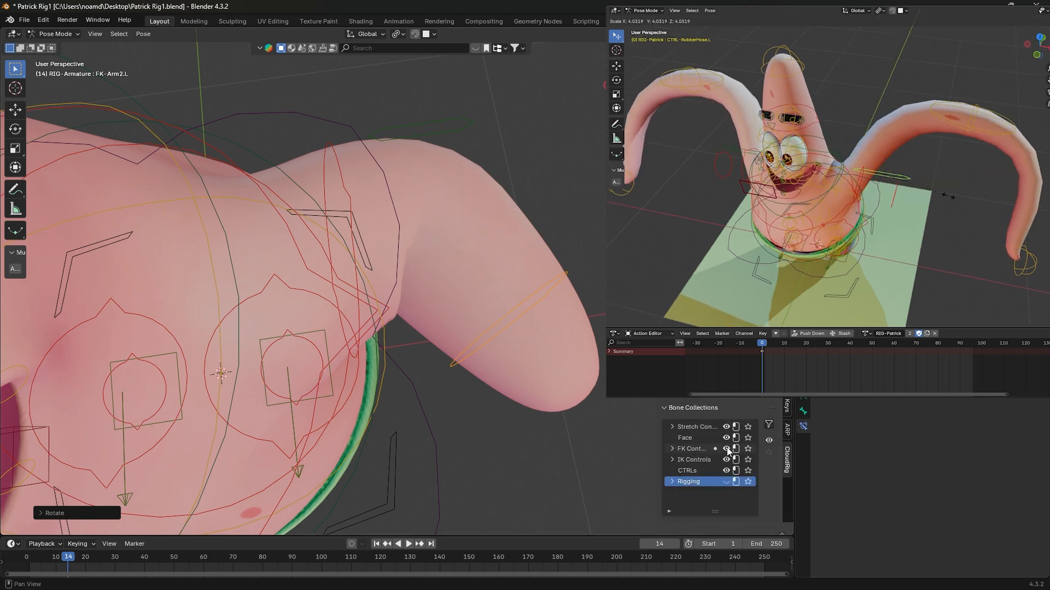
- Show the secondary sub-collection of the stretch controls and select the left arm's STR-Arm2.L control
click(672, 426)
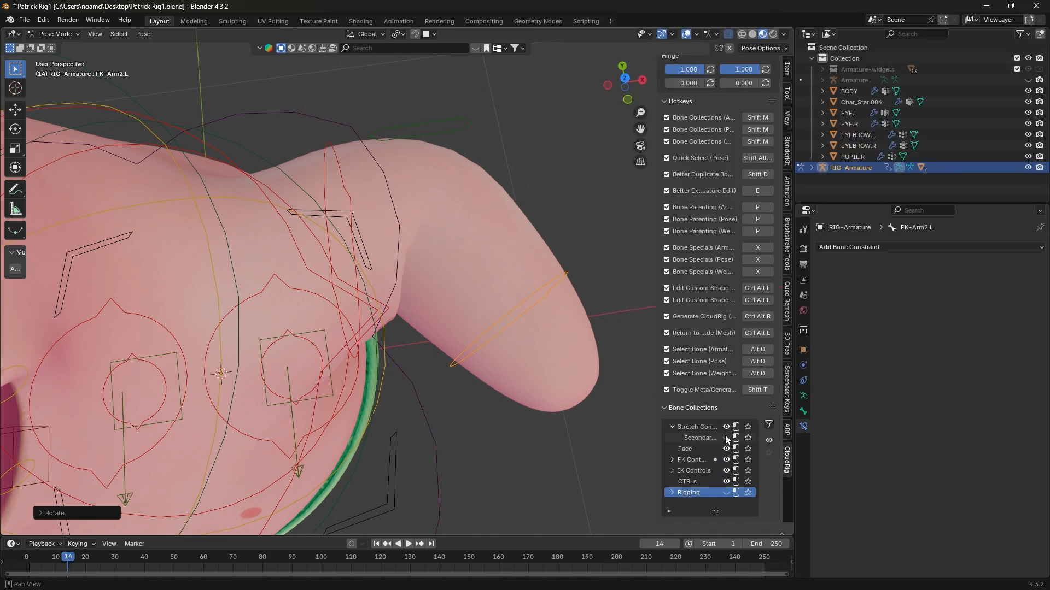
click(725, 435)
click(497, 211)
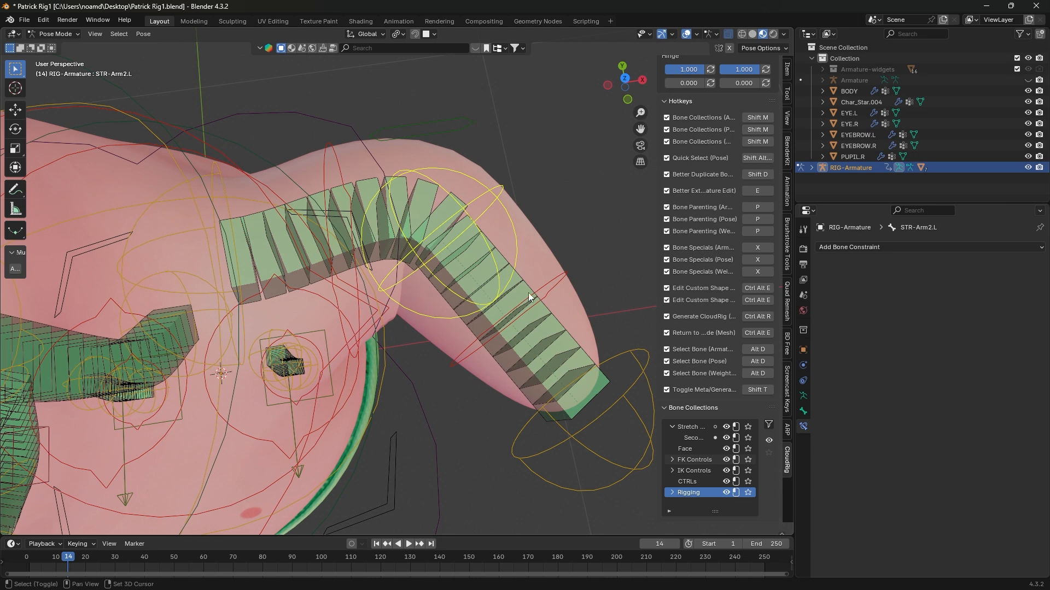
- Try scaling STR-Arm2.L along its Y axis to test how it changes the left arm's bend
click(545, 290)
scroll(601, 282, down, 3)
middle_drag(523, 285, 462, 290)
key(r)
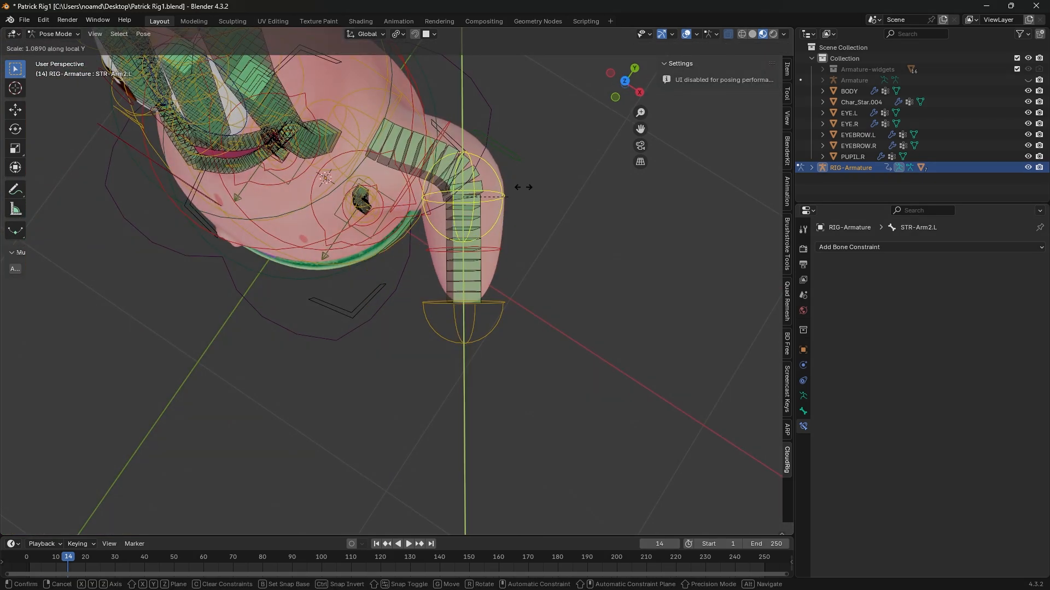
click(569, 187)
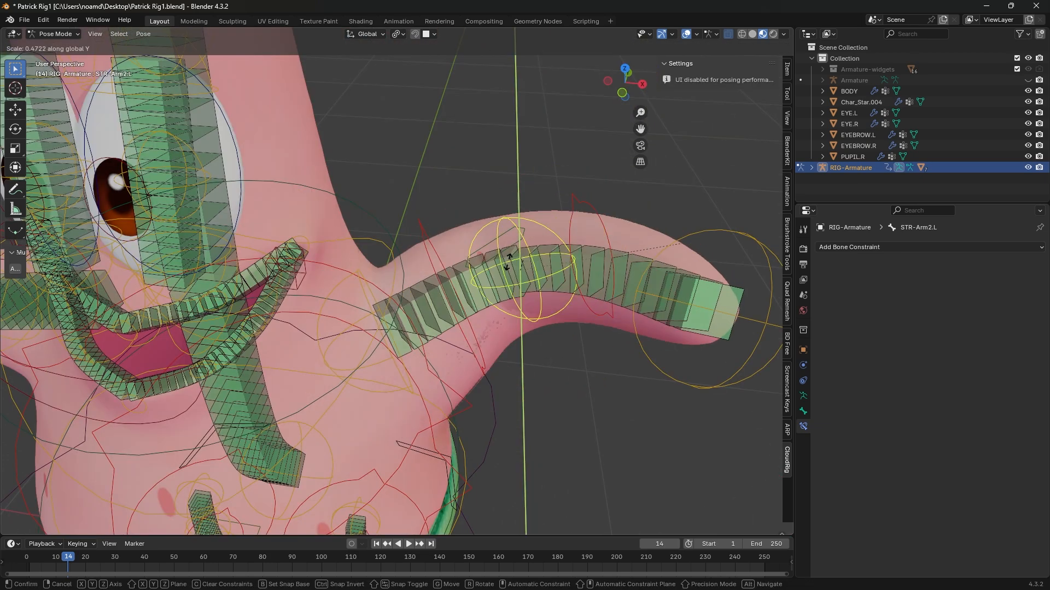
click(536, 259)
key(s)
key(y)
key(y)
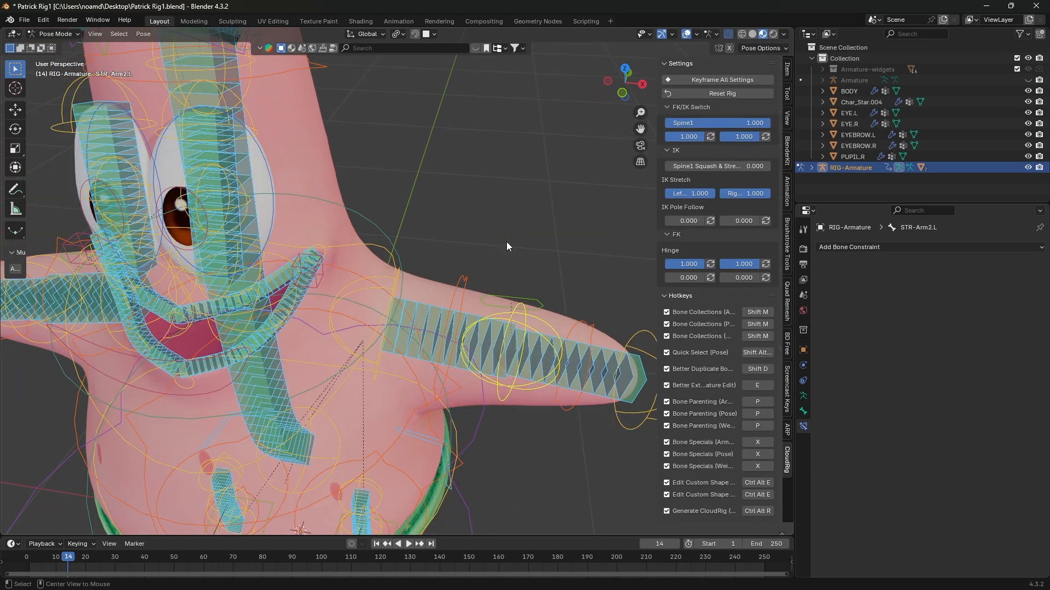
- Hide the Rigging bone collection so that only the rig's controls are displayed
click(535, 295)
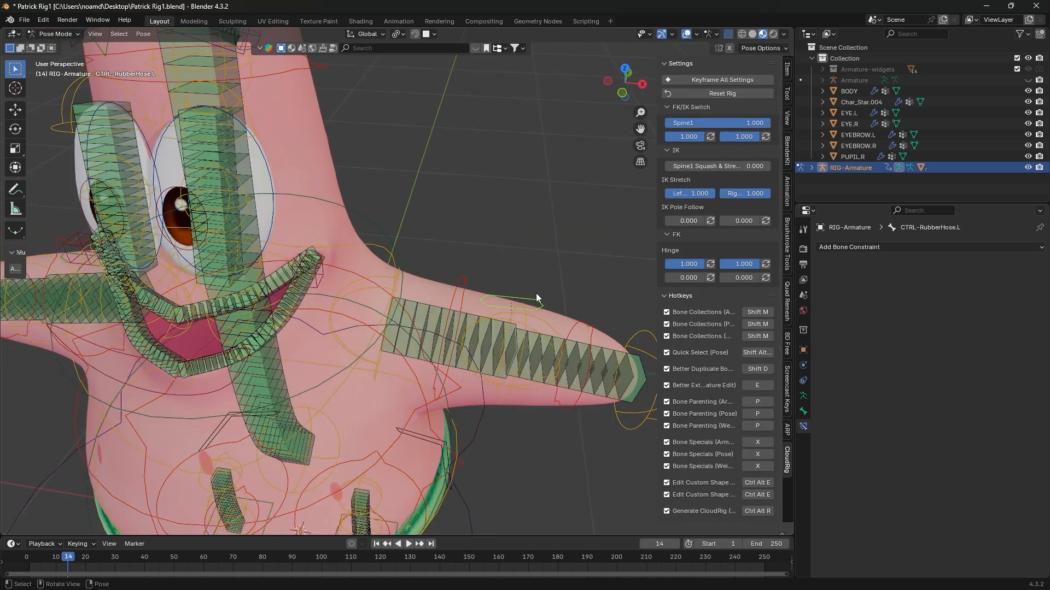
click(550, 318)
scroll(759, 471, down, 3)
scroll(759, 471, down, 6)
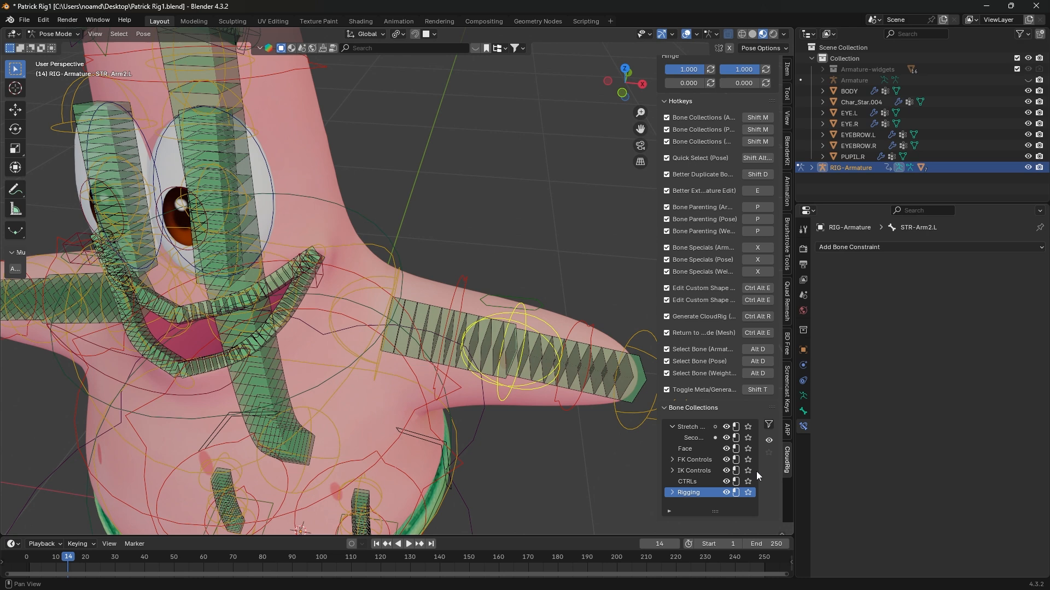
click(727, 493)
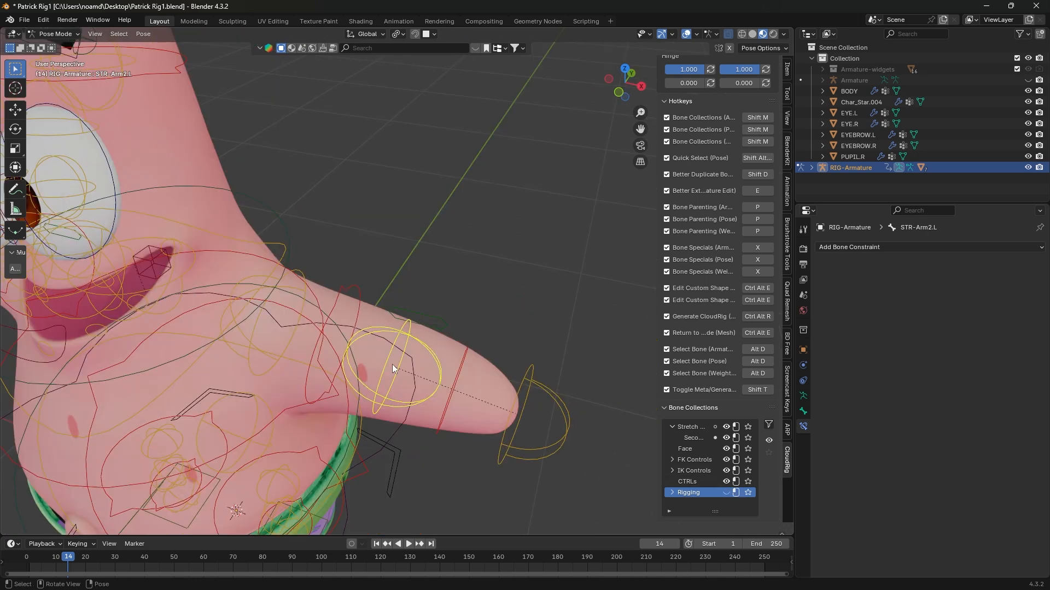
- Select CTRL-RubberHose.L above the left arm and show its transform channels and locks
click(429, 315)
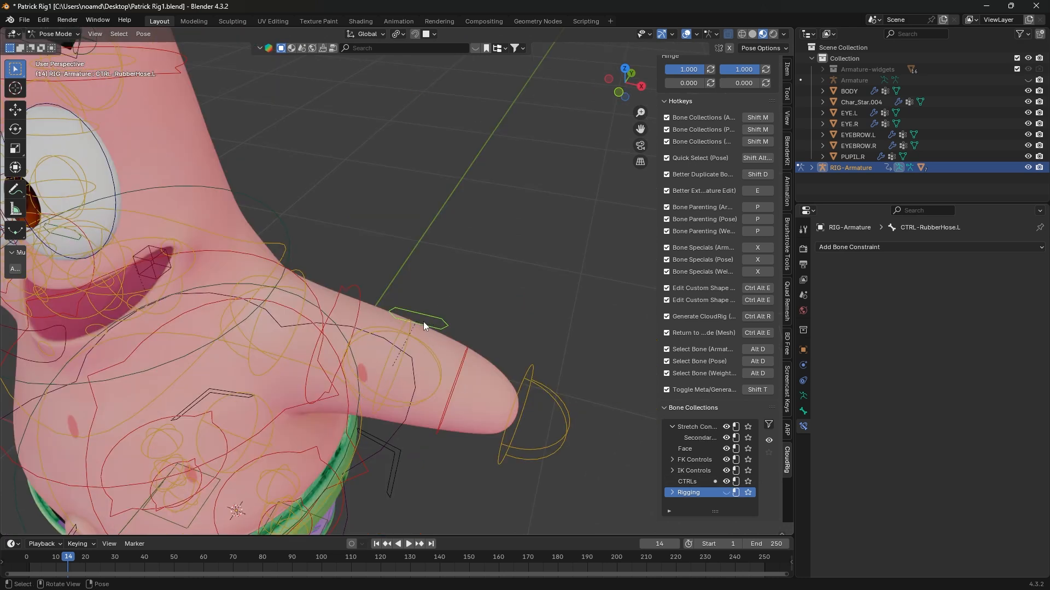
click(786, 70)
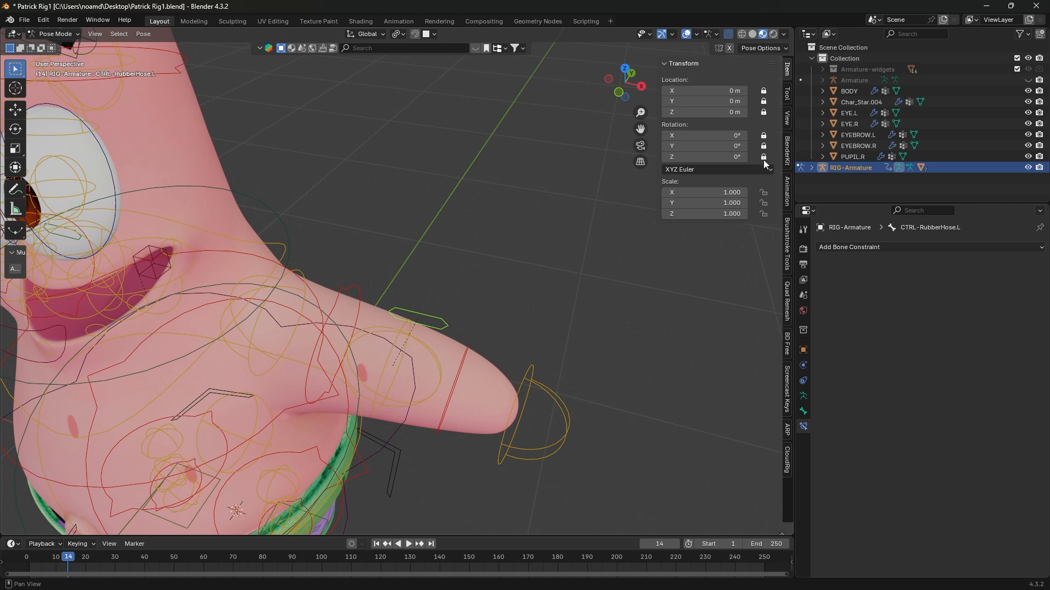
- Try rotating the left forearm's FK control, and return the selection to CTRL-RubberHose.L
click(461, 360)
key(r)
right_click(464, 265)
key(ctrl+z)
- Try scaling CTRL-RubberHose.L along its Y and Z axes
key(s)
key(y)
key(y)
right_click(588, 237)
key(s)
key(z)
key(z)
key(z)
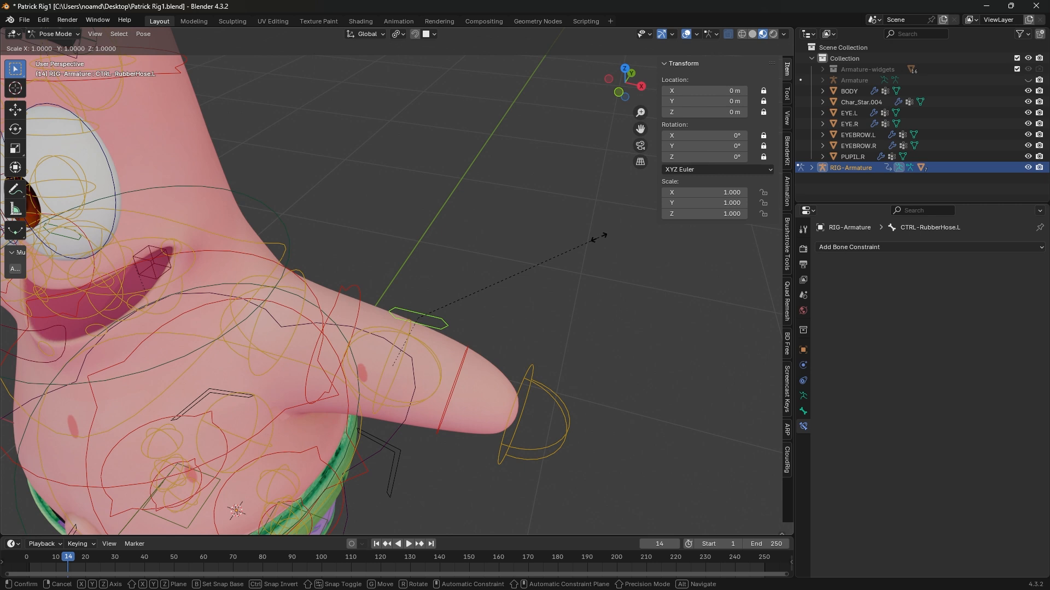
right_click(598, 238)
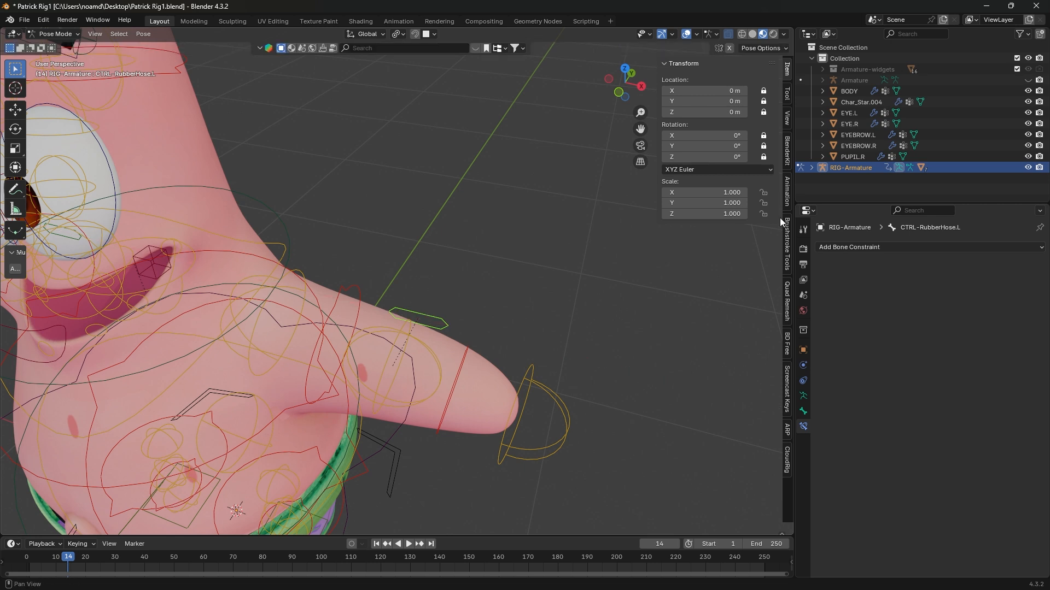
- Add a Limit Scale constraint to CTRL-RubberHose.L with its owner set to Local Space
click(803, 410)
click(803, 426)
click(868, 247)
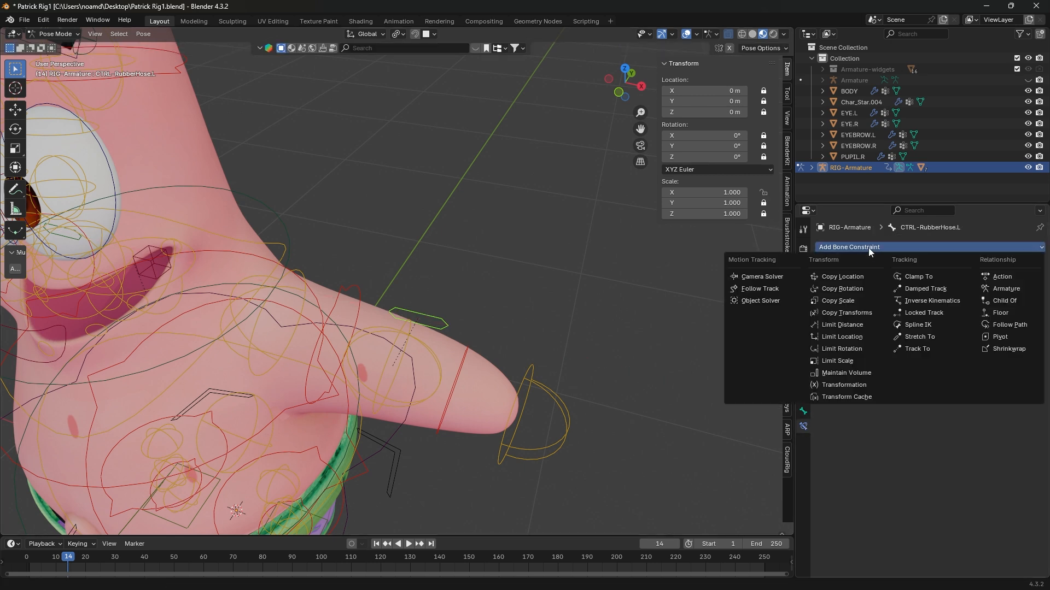
click(844, 361)
click(940, 379)
click(932, 444)
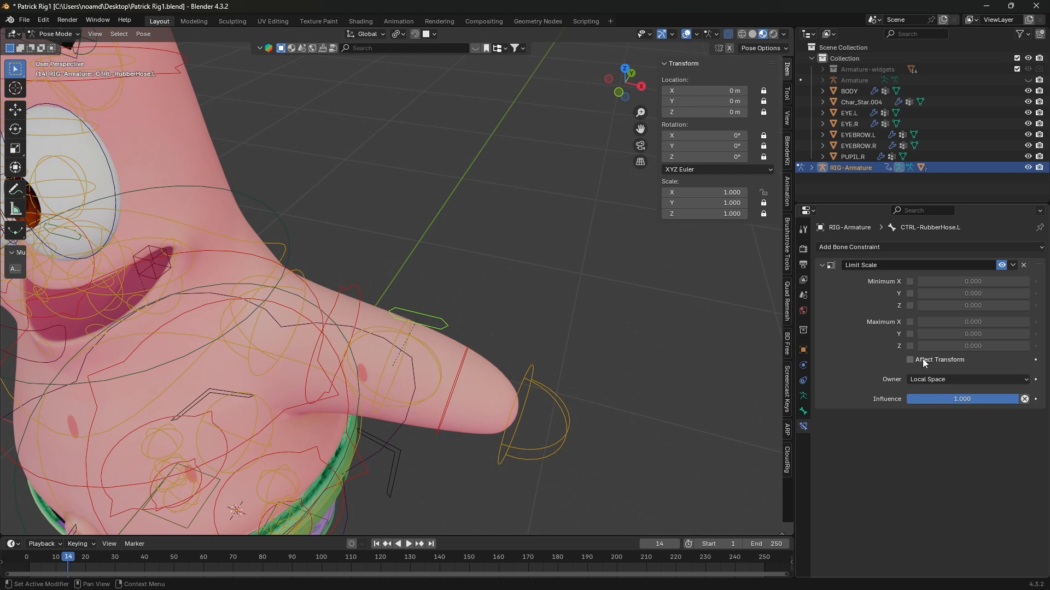
- Enable Minimum X, Maximum X and Affect Transform on the Limit Scale constraint and set Minimum X to 1
click(910, 281)
click(910, 322)
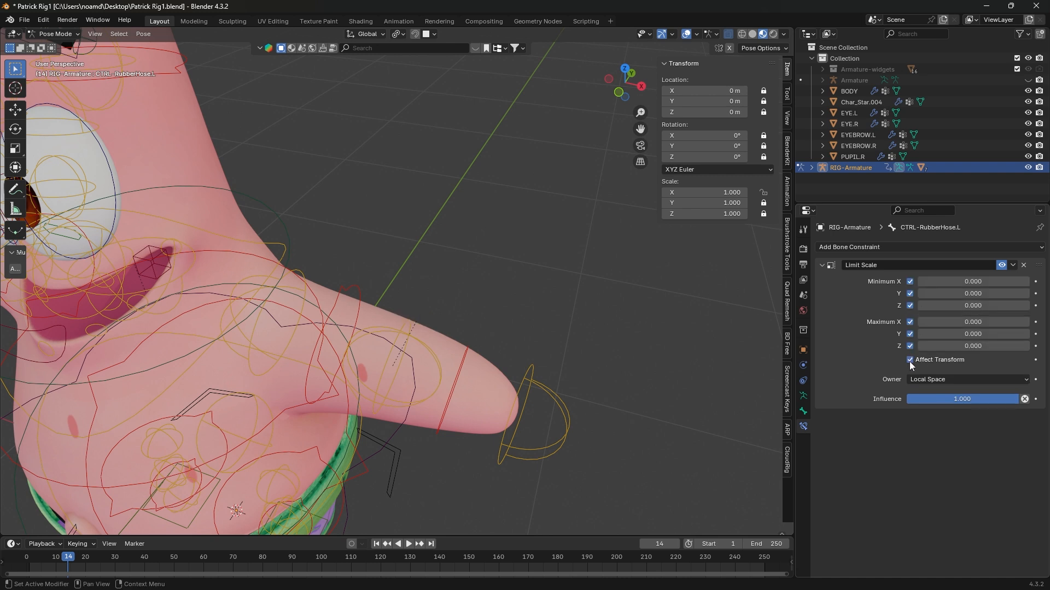
click(963, 281)
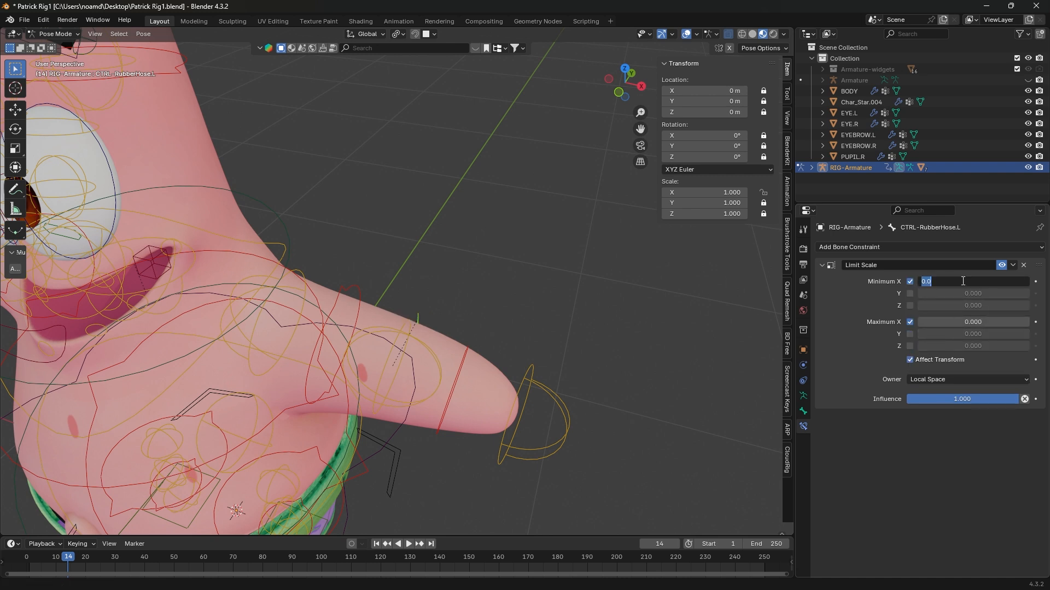
text(1)
key(Return)
- Try scaling CTRL-RubberHose.L along its local X axis before the upper limit is defined
key(s)
key(x)
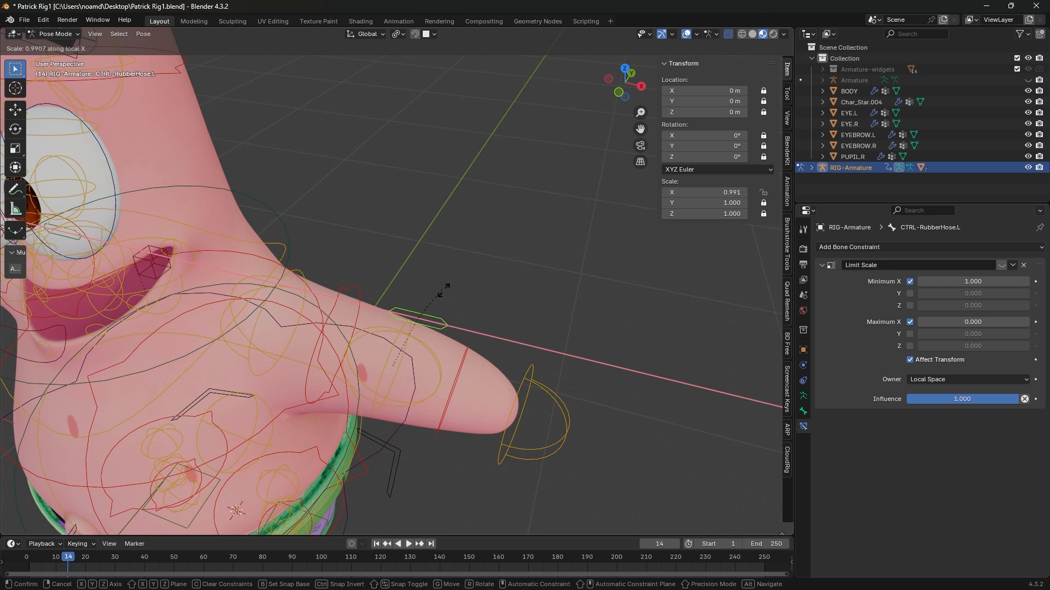
right_click(514, 320)
- Set the Limit Scale constraint's Maximum X to 3
click(959, 323)
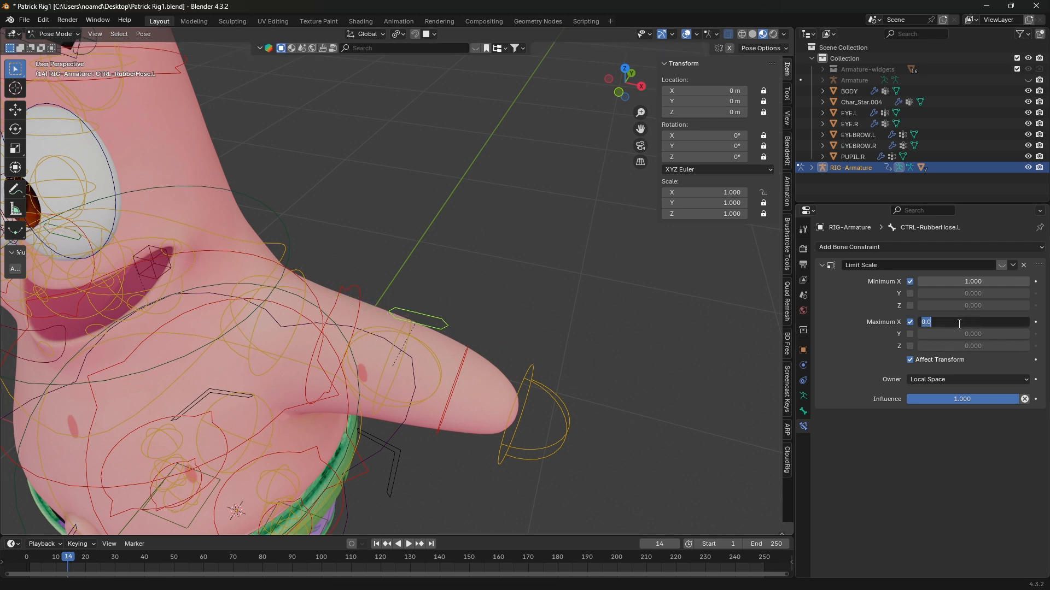
text(3)
key(Return)
- Try scaling CTRL-RubberHose.L along its local X axis with both scale limits active
key(s)
key(x)
key(x)
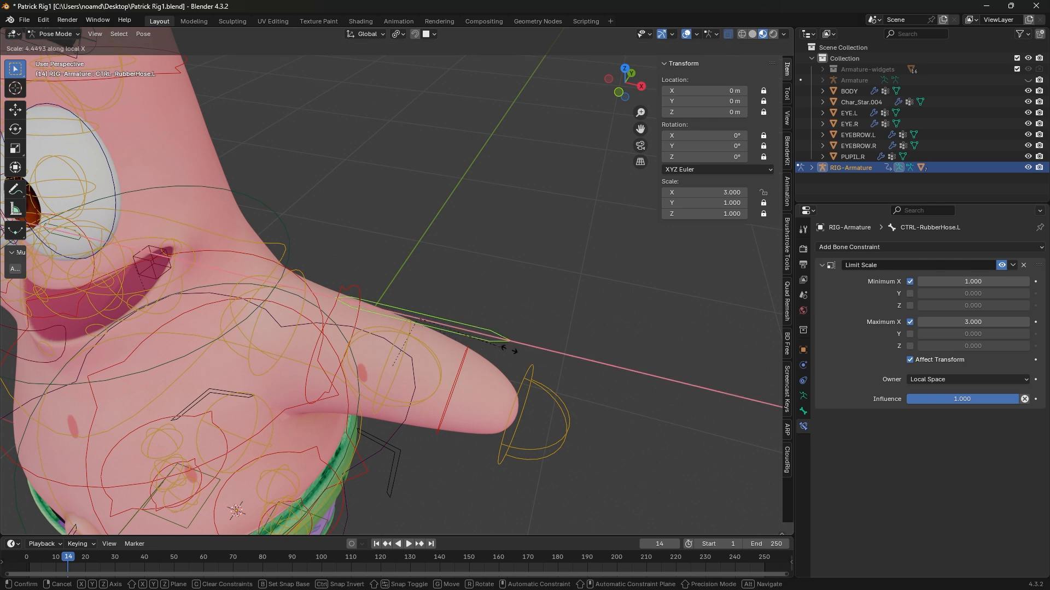
right_click(421, 328)
- Set Minimum X of CTRL-RubberHose.L's Limit Scale constraint to 0.5
click(972, 281)
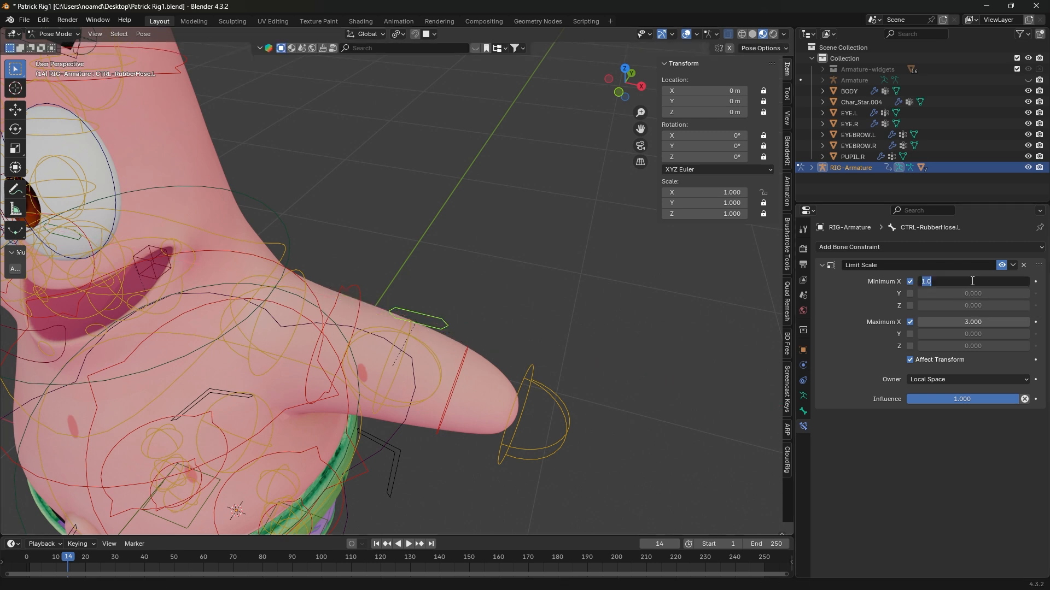
text(0.5)
key(Return)
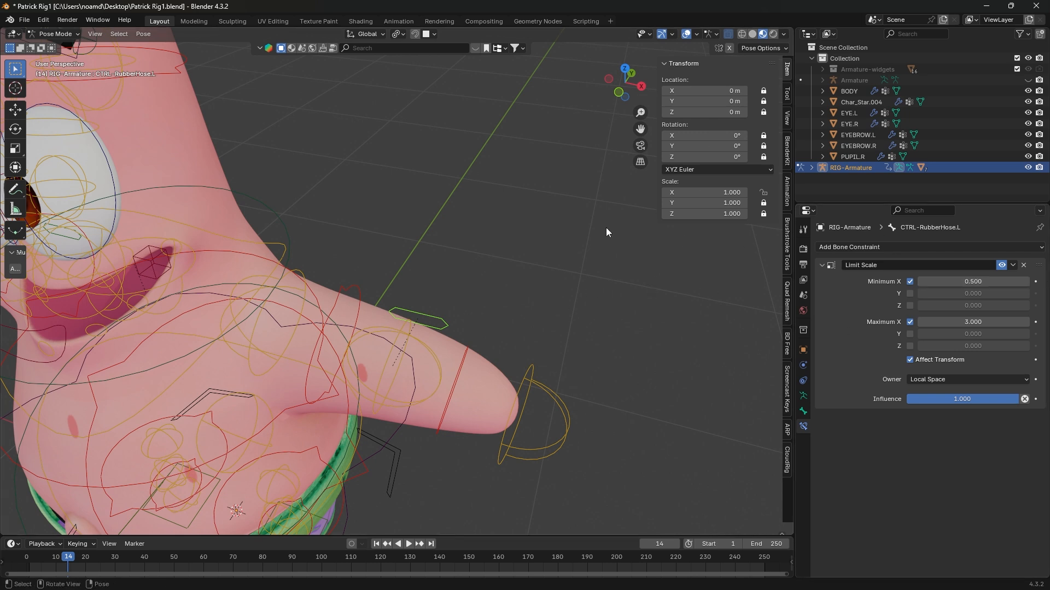
- Try stretching the STR-Arm2.L bone through its Y scale value
click(422, 340)
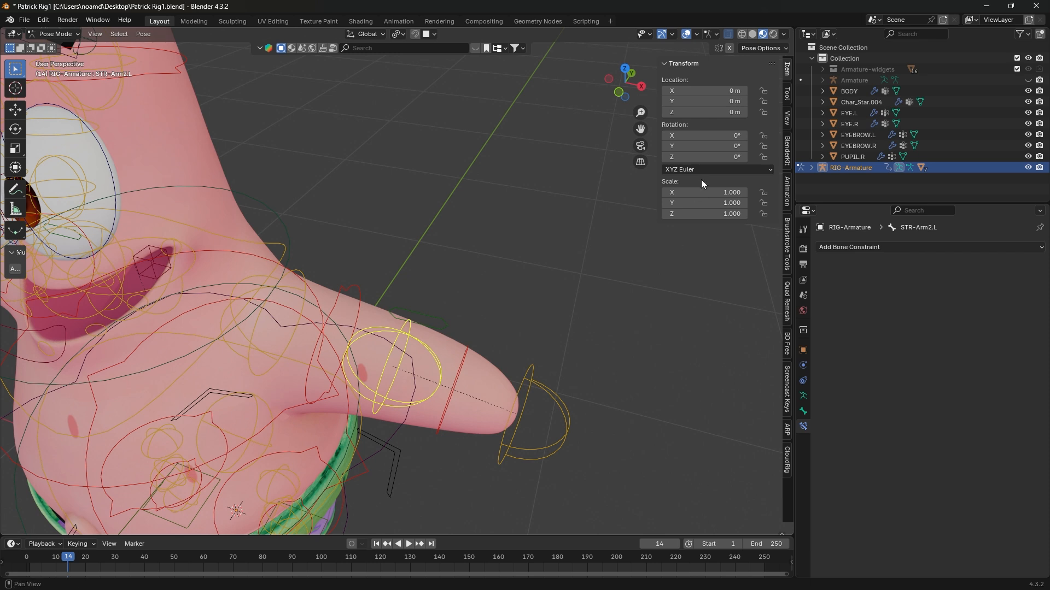
drag(709, 204, 776, 204)
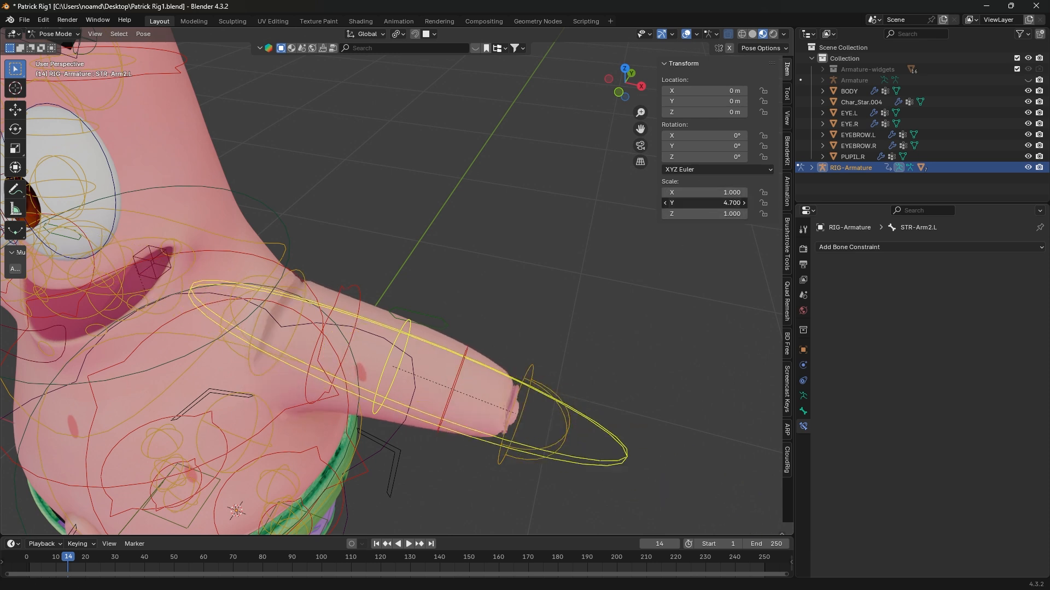
right_click(710, 204)
- Add a driver to the Y scale of STR-Arm2.L and pick RIG-Armature as its variable's object
click(432, 363)
click(431, 353)
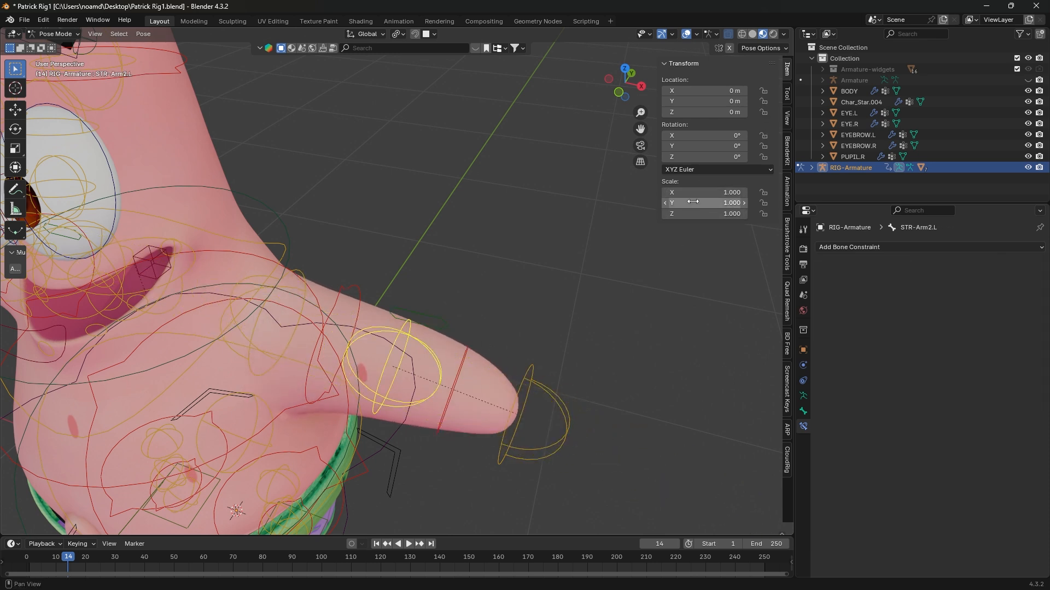
right_click(689, 202)
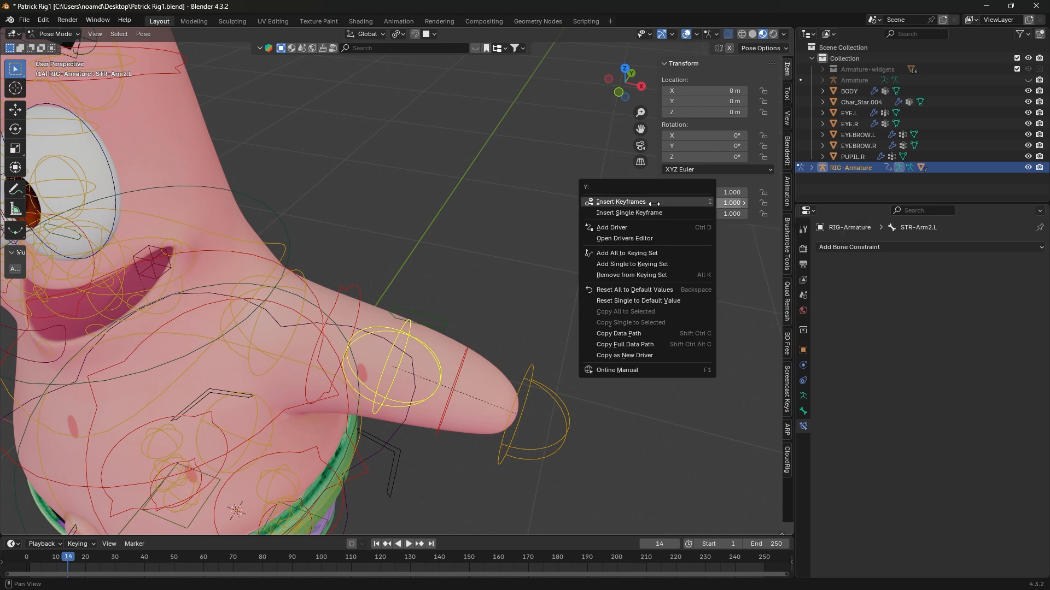
click(651, 228)
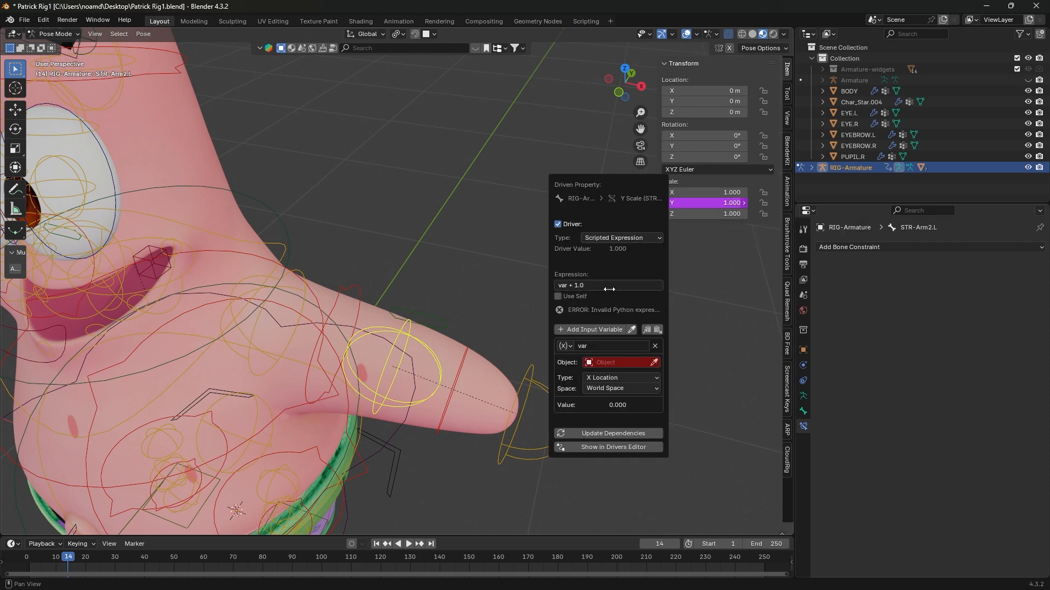
click(606, 362)
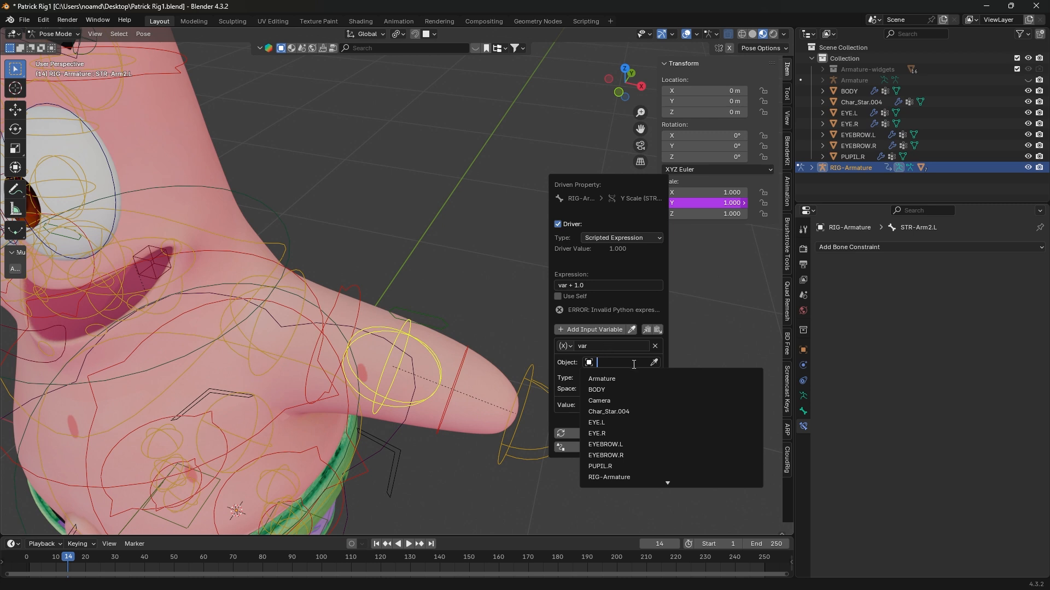
click(654, 363)
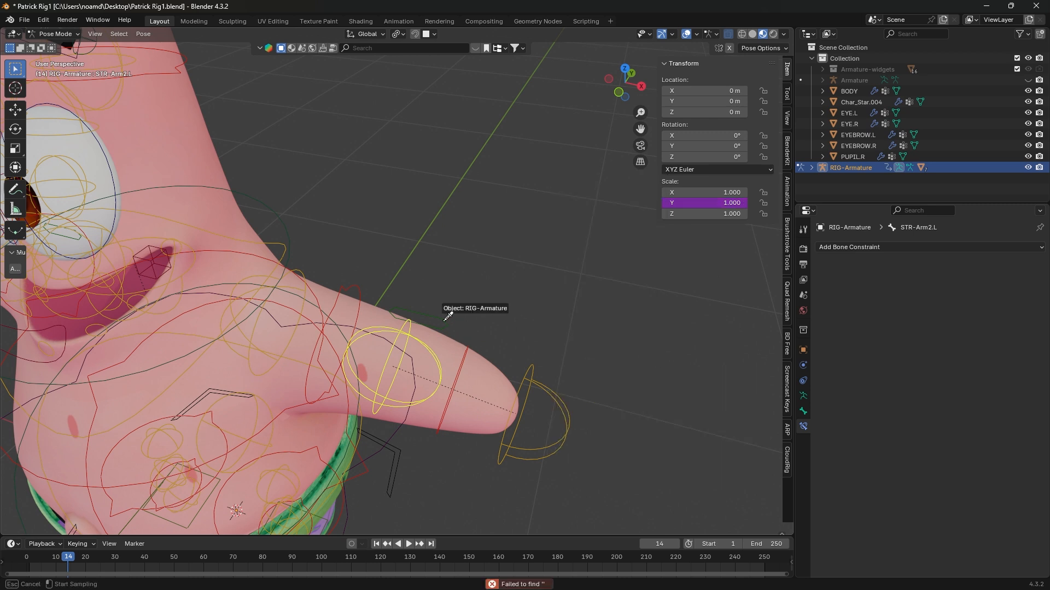
click(451, 306)
- Choose CTRL-RubberHose.L as the bone of the driver variable
click(620, 387)
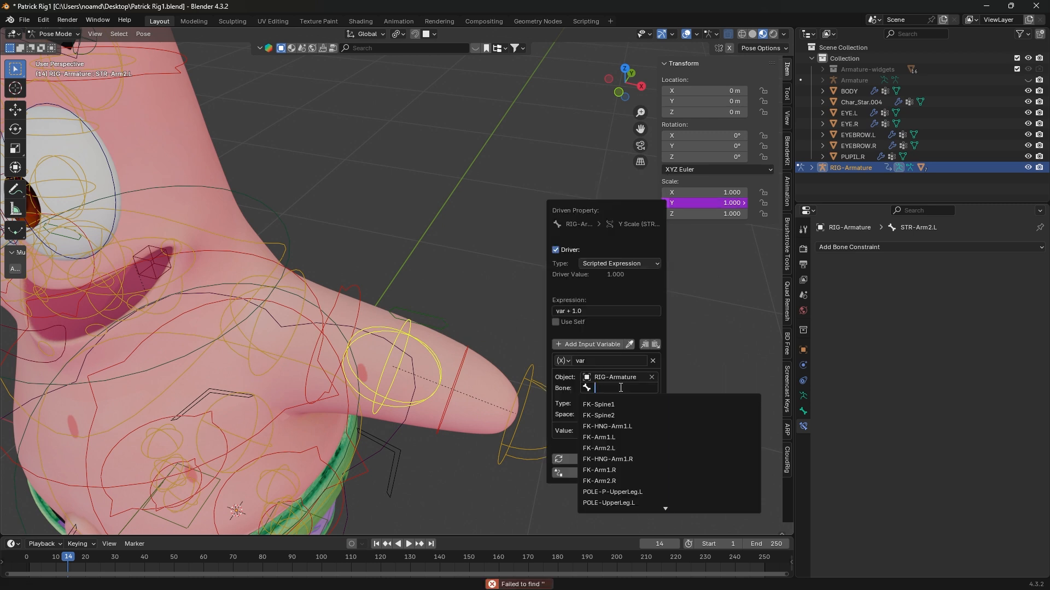
text(CTR)
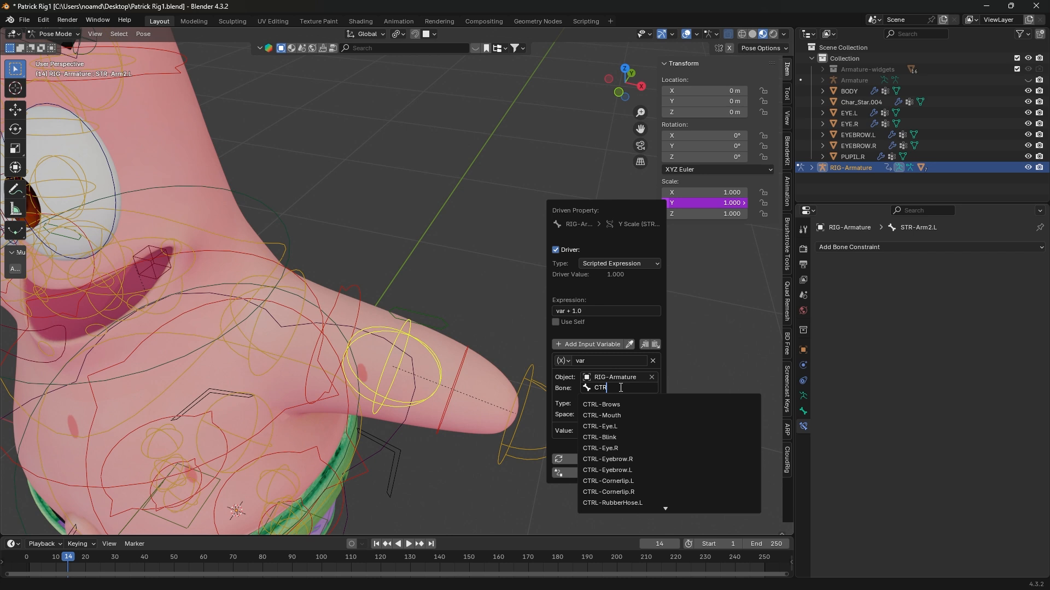
click(613, 502)
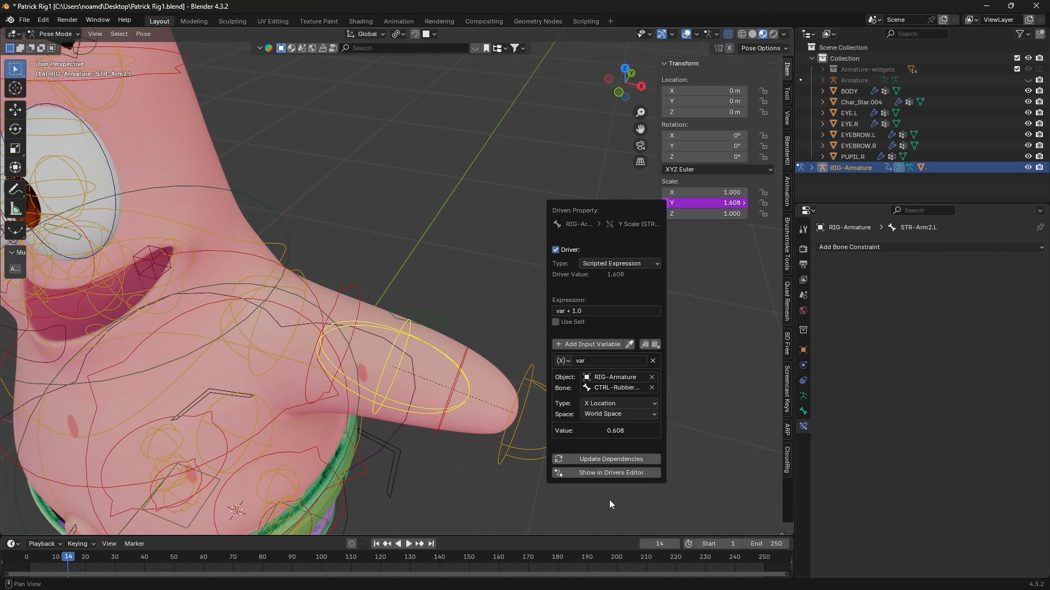
- Set the driver variable to X Scale in Local Space and reduce the expression to var
click(618, 403)
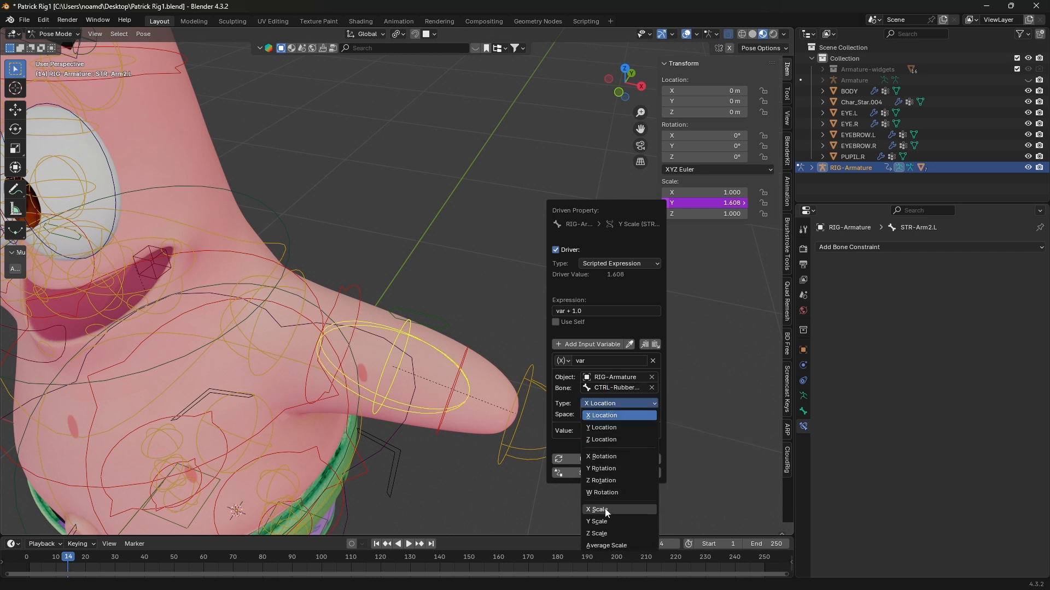
click(605, 508)
click(618, 414)
click(603, 451)
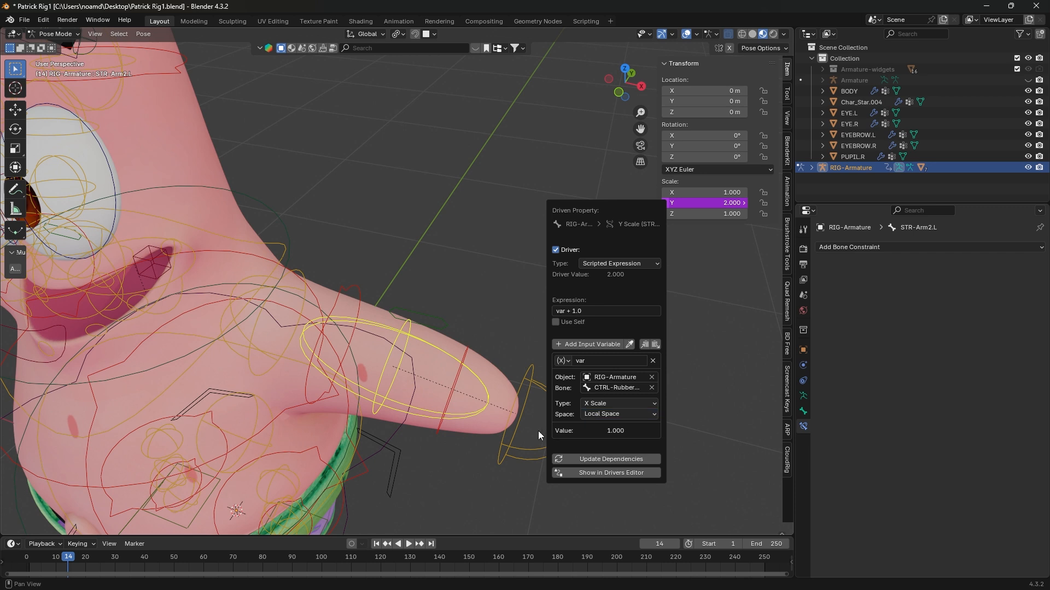
drag(590, 310, 573, 310)
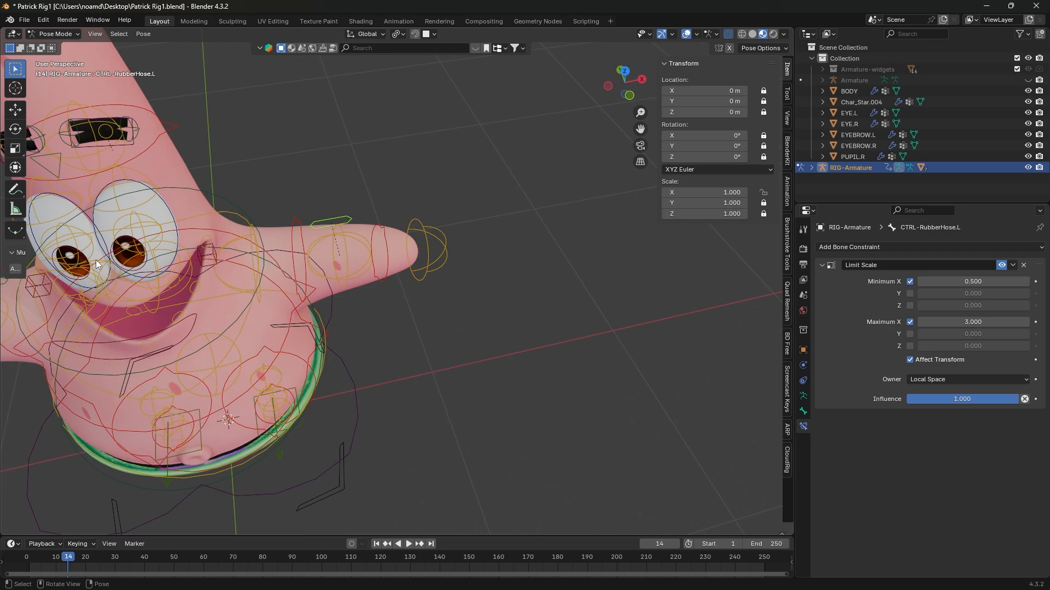
- Test the driver by scaling CTRL-RubberHose.L on the bent left arm, and undo the test transforms
scroll(159, 246, up, 3)
shift+middle_drag(231, 211, 388, 302)
scroll(364, 297, up, 3)
click(365, 337)
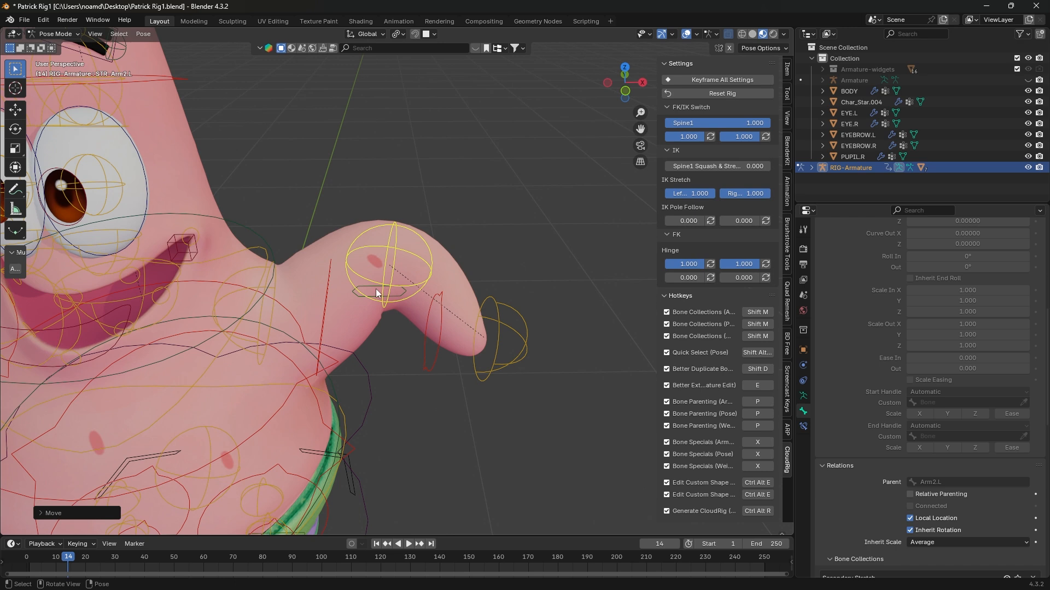
click(376, 288)
key(s)
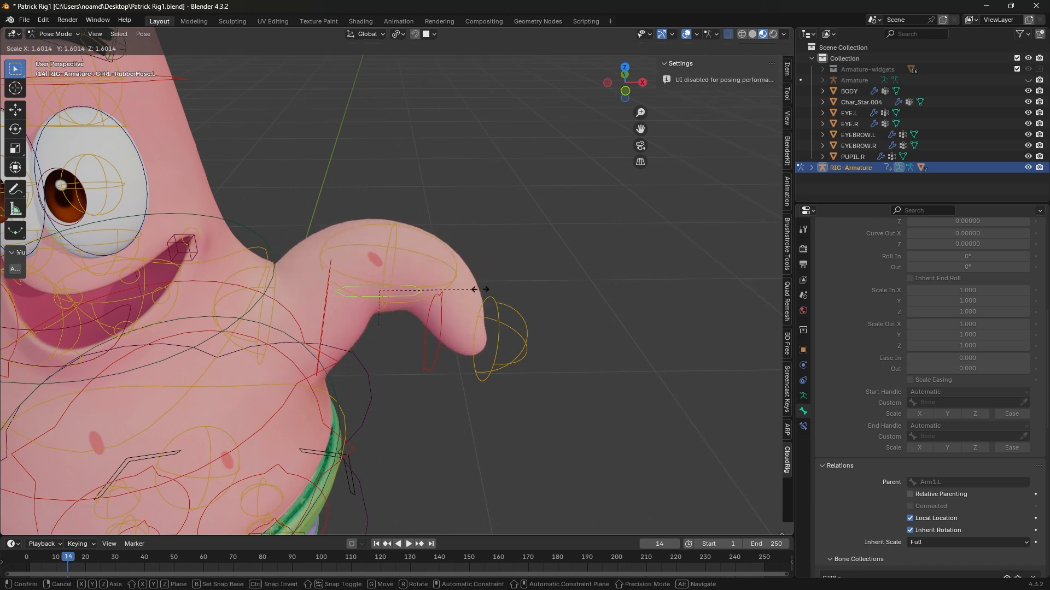
click(396, 295)
key(ctrl+z)
key(ctrl+z)
click(398, 286)
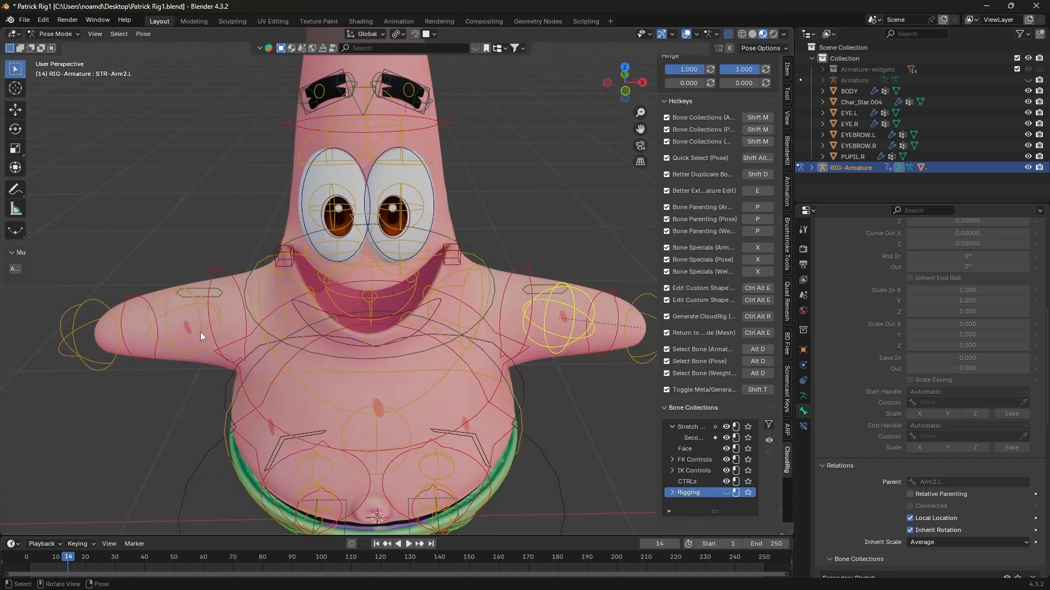
- Copy the driver from the Y scale of STR-Arm2.L
click(191, 314)
click(788, 70)
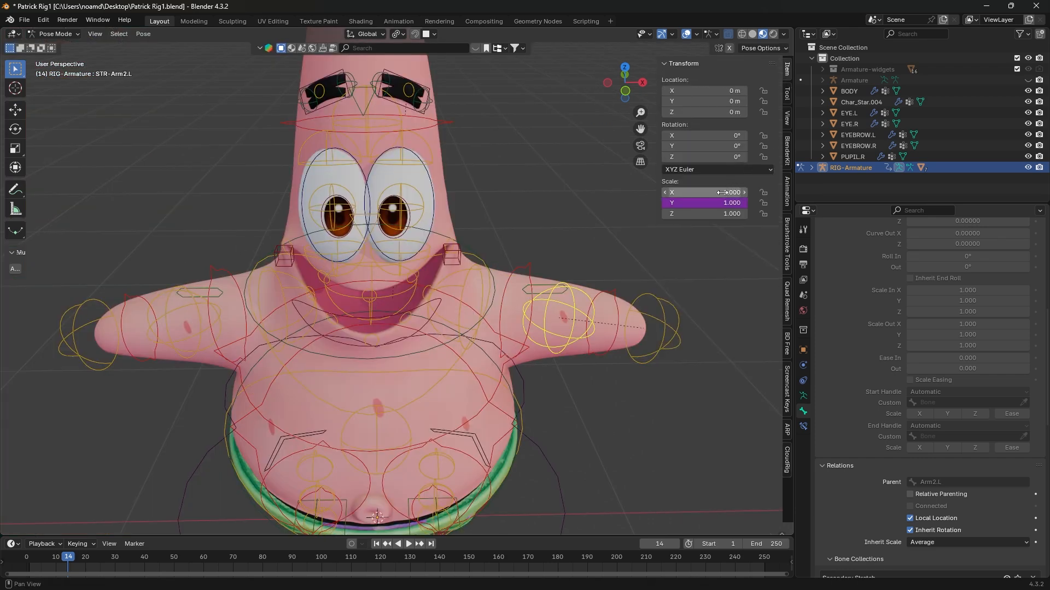
right_click(703, 201)
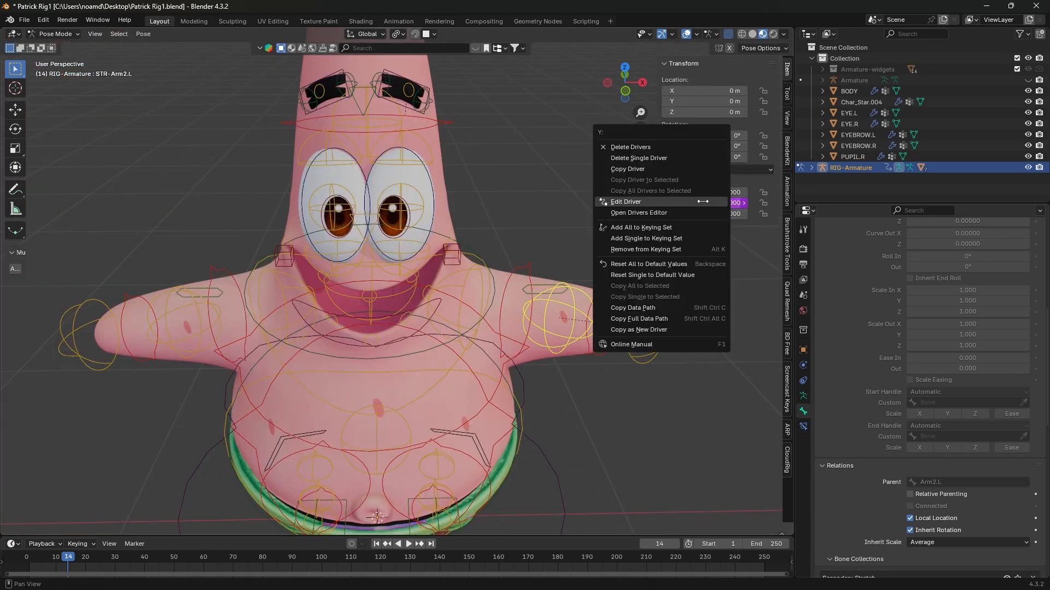
click(628, 169)
- Paste the copied driver onto the Y scale of STR-Arm2.R
shift+middle_drag(437, 274, 555, 273)
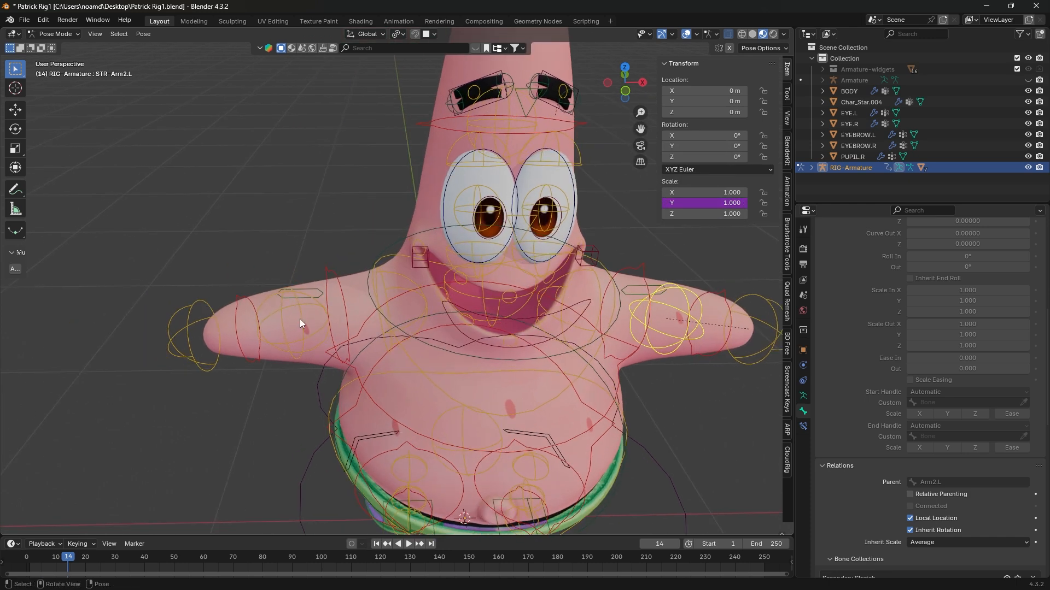
click(300, 319)
right_click(690, 205)
click(672, 244)
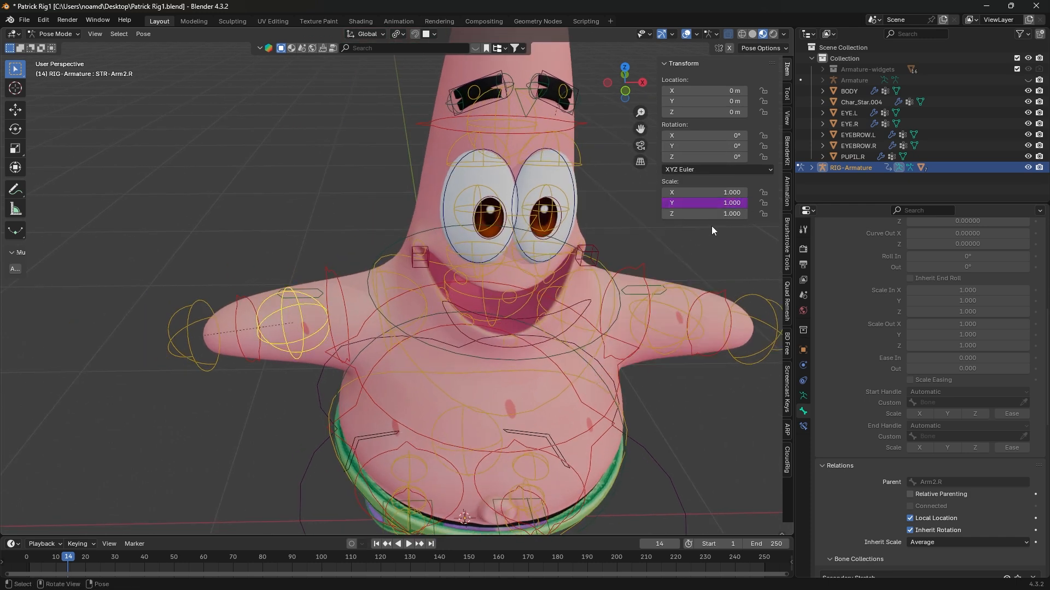
- Edit STR-Arm2.R's Y scale driver so its variable reads the bone CTRL-RubberHose.R
right_click(705, 203)
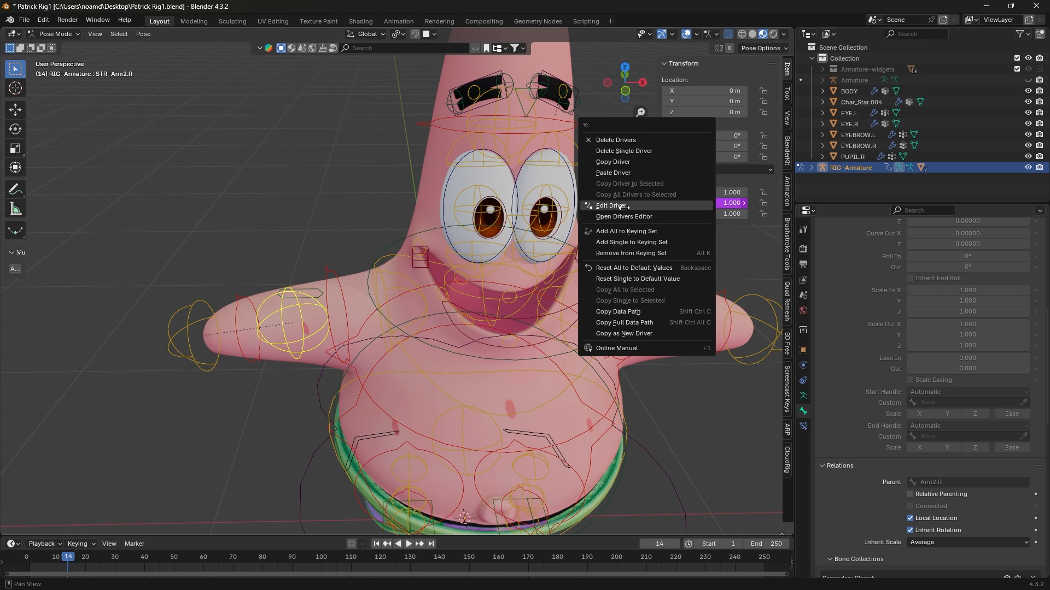
click(634, 206)
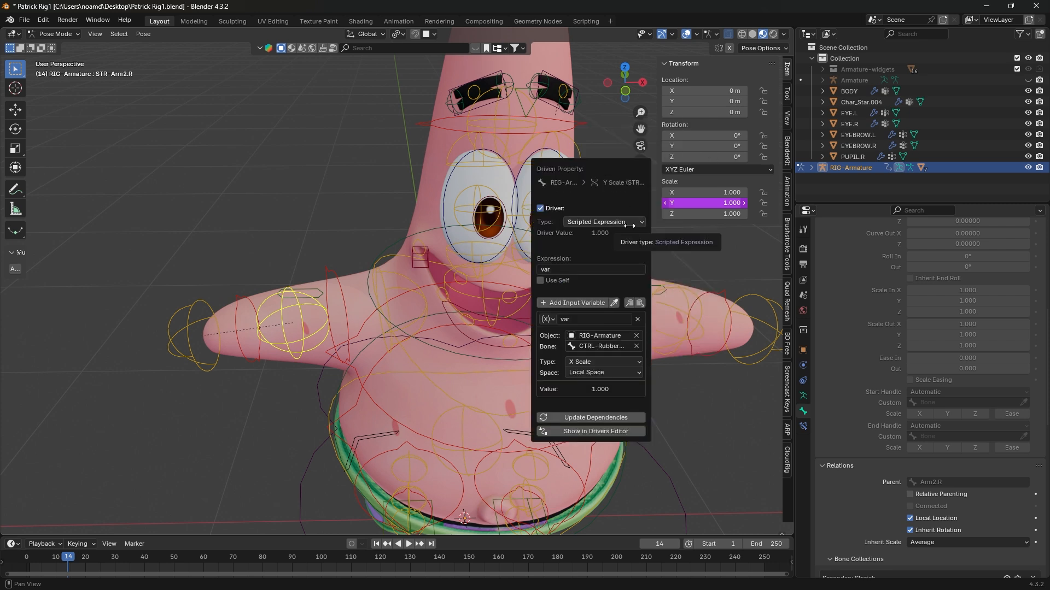
click(606, 345)
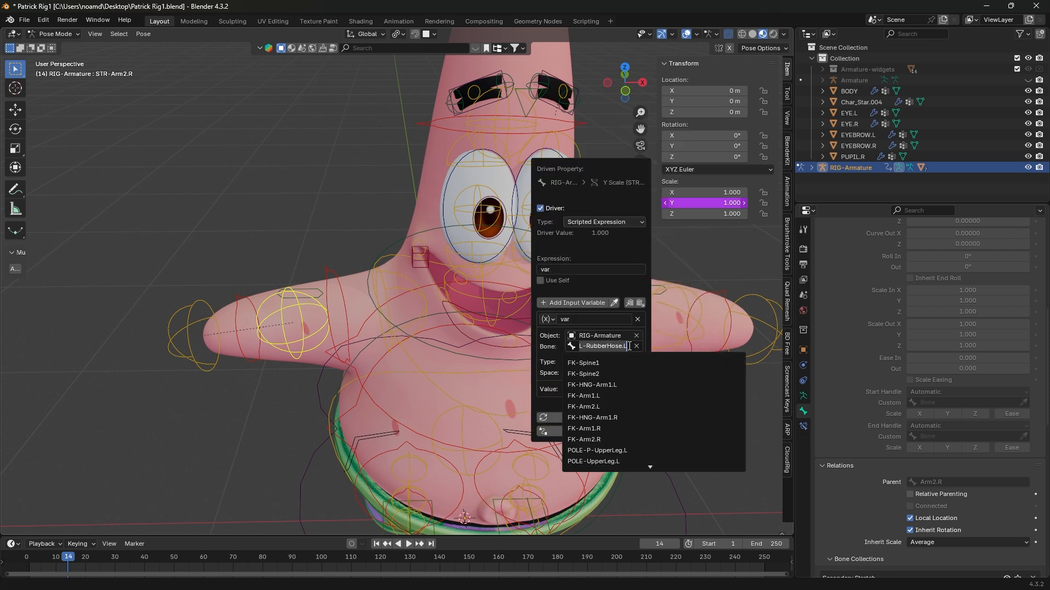
click(630, 346)
key(BackSpace)
text(R)
key(Return)
- Test scaling CTRL-RubberHose.R, cancel it, and lock the control's transform channels, including X location and Y scale
key(s)
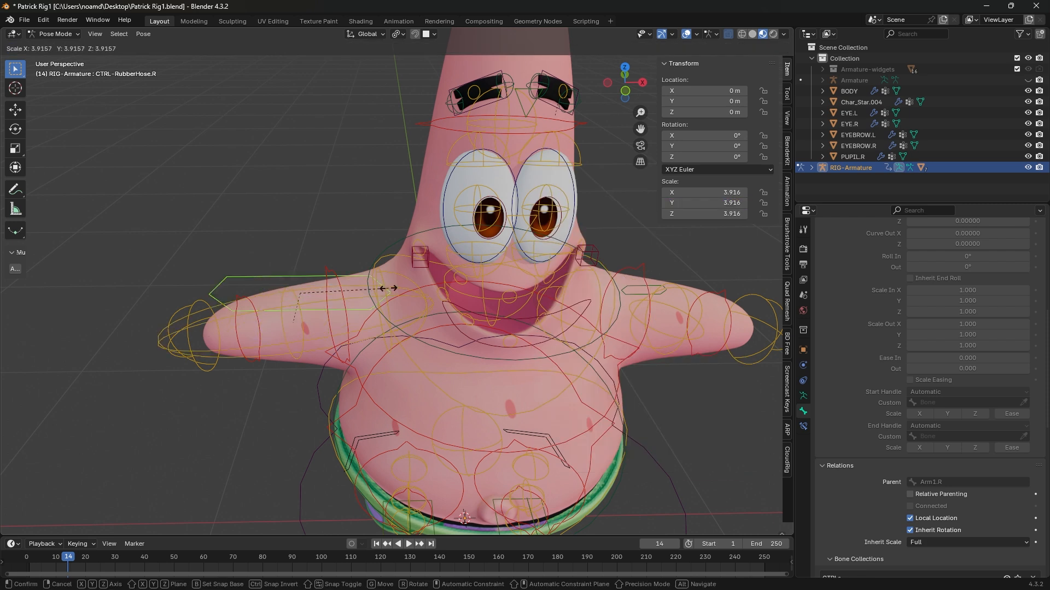
right_click(353, 294)
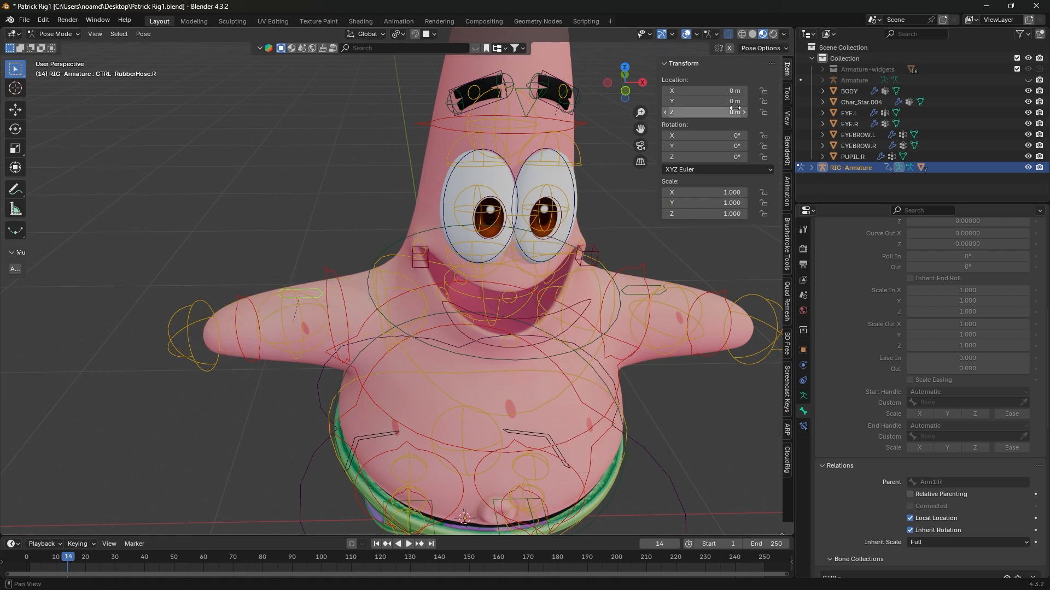
click(763, 91)
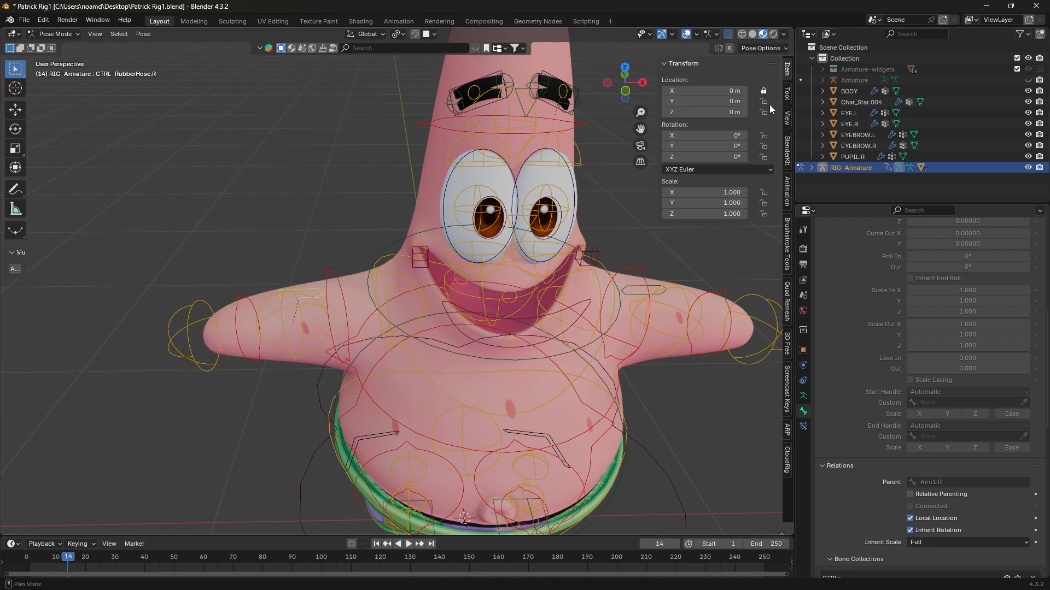
click(763, 204)
- Copy the Limit Scale constraint from CTRL-RubberHose.L to the selected CTRL-RubberHose.R
click(644, 292)
click(804, 426)
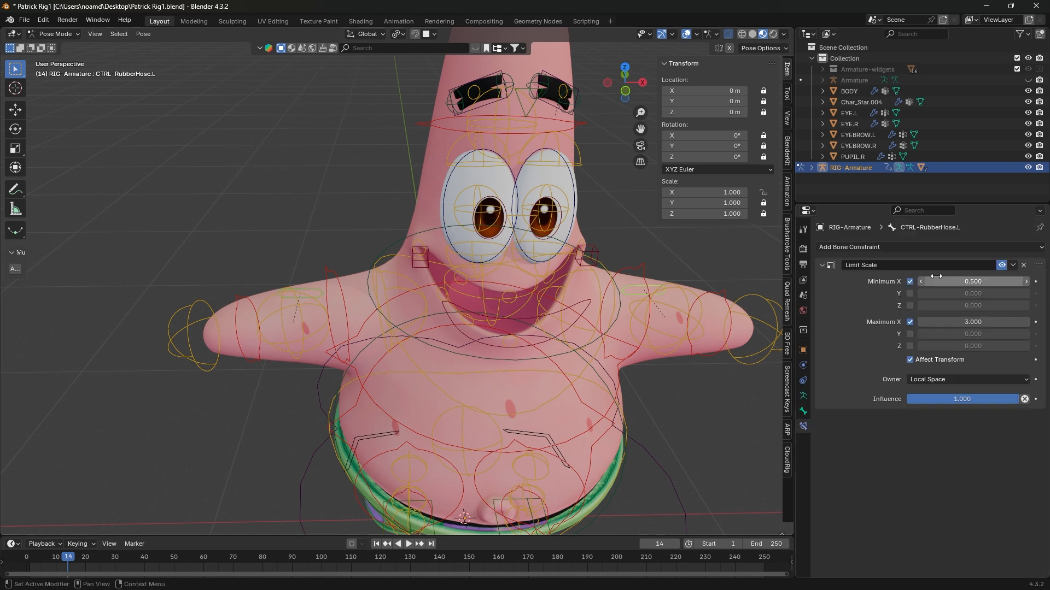
click(1012, 265)
click(988, 297)
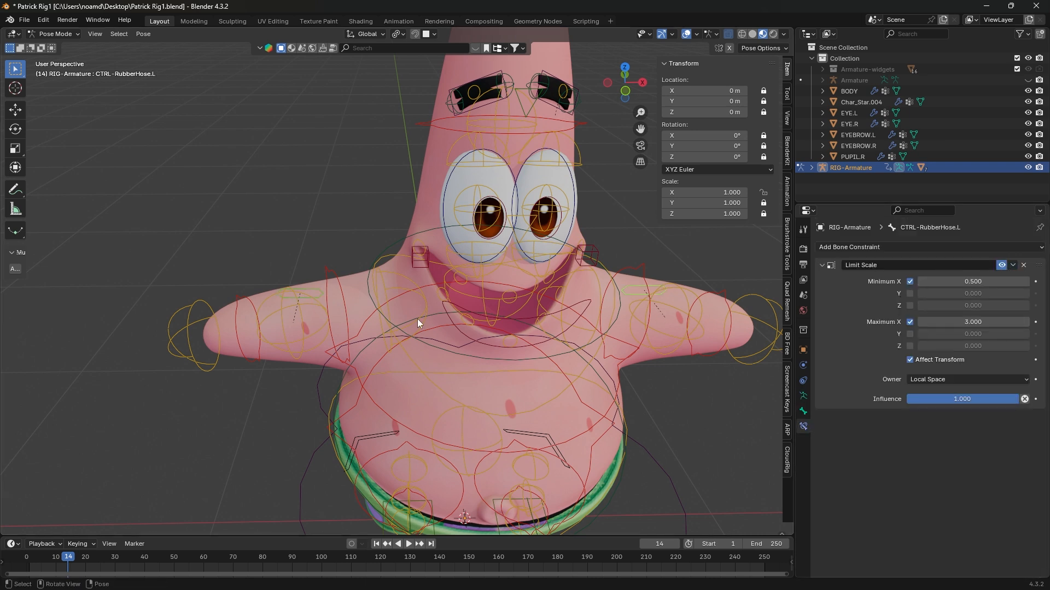
- Select CTRL-RubberHose.R and try scaling it with the copied limit
click(314, 288)
right_click(328, 278)
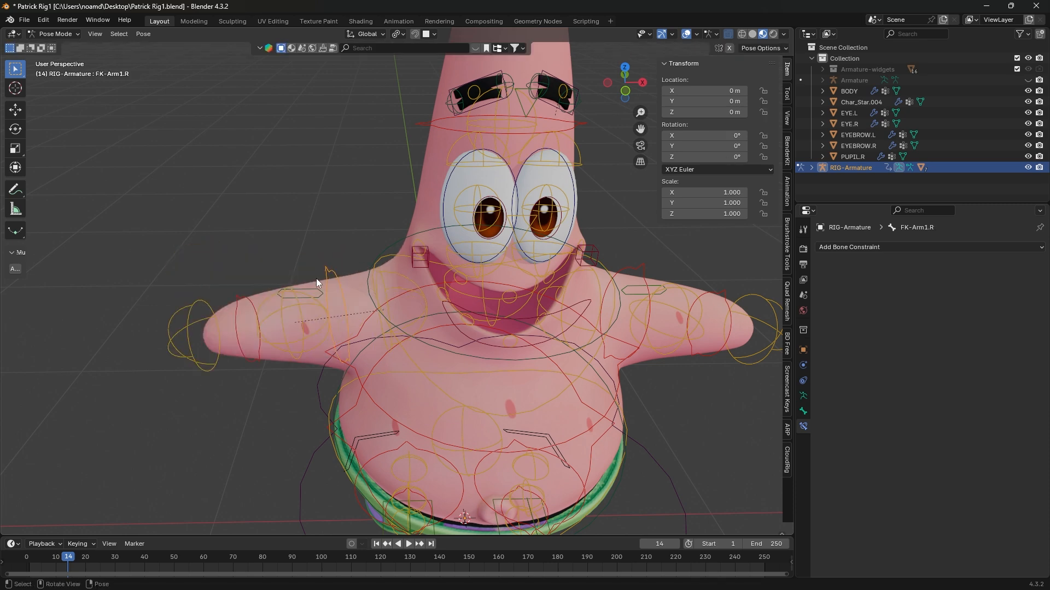
click(314, 290)
key(s)
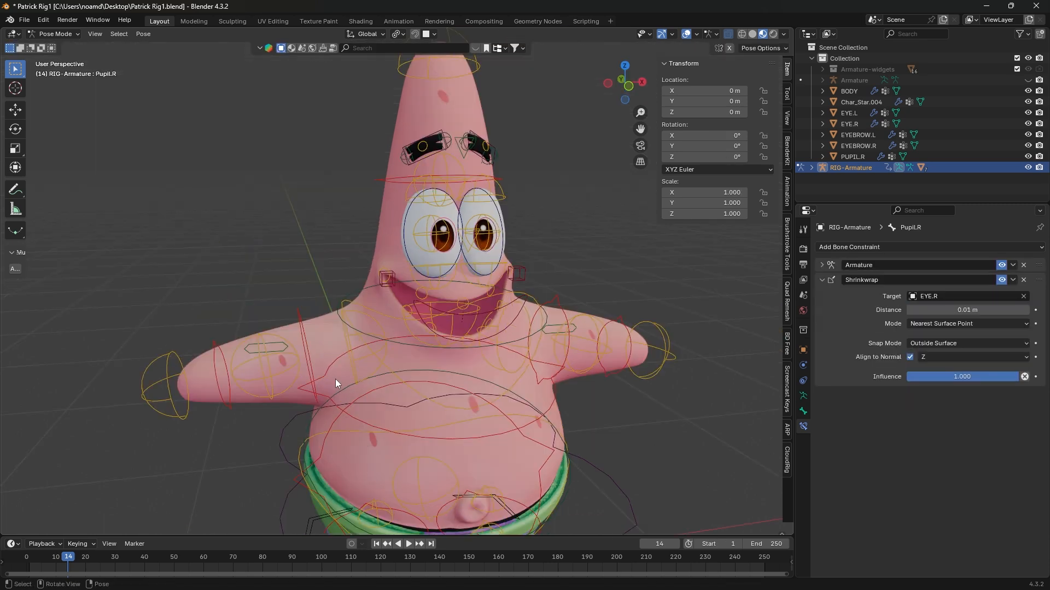
- Sketch an annotation line from the eyes straight out in front of the face, ending in a small target mark
middle_drag(336, 379, 313, 349)
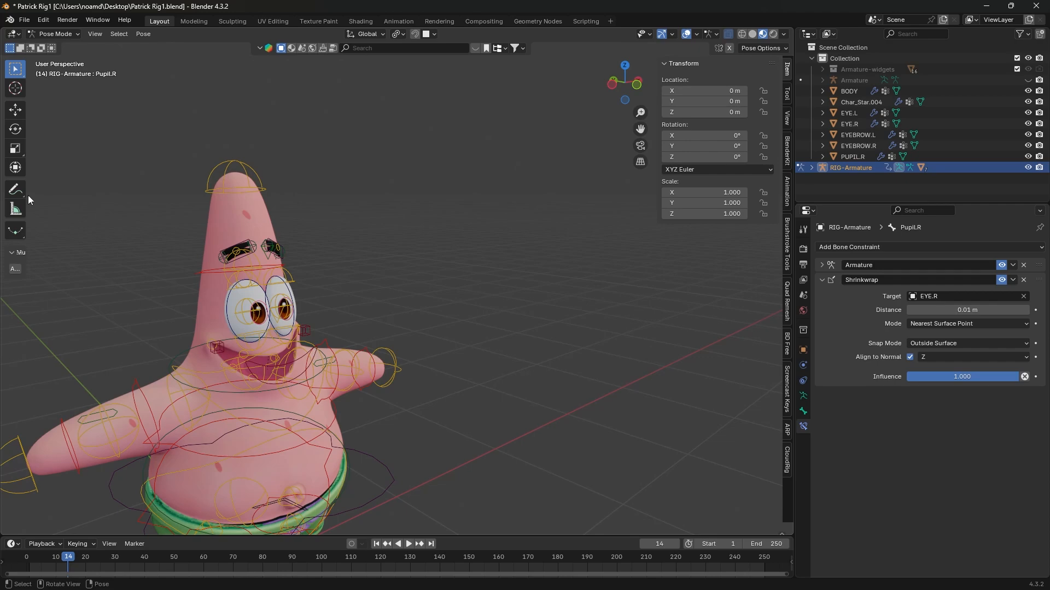
click(15, 190)
mouse_move(159, 227)
middle_down()
mouse_move(347, 297)
mouse_move(352, 344)
middle_up()
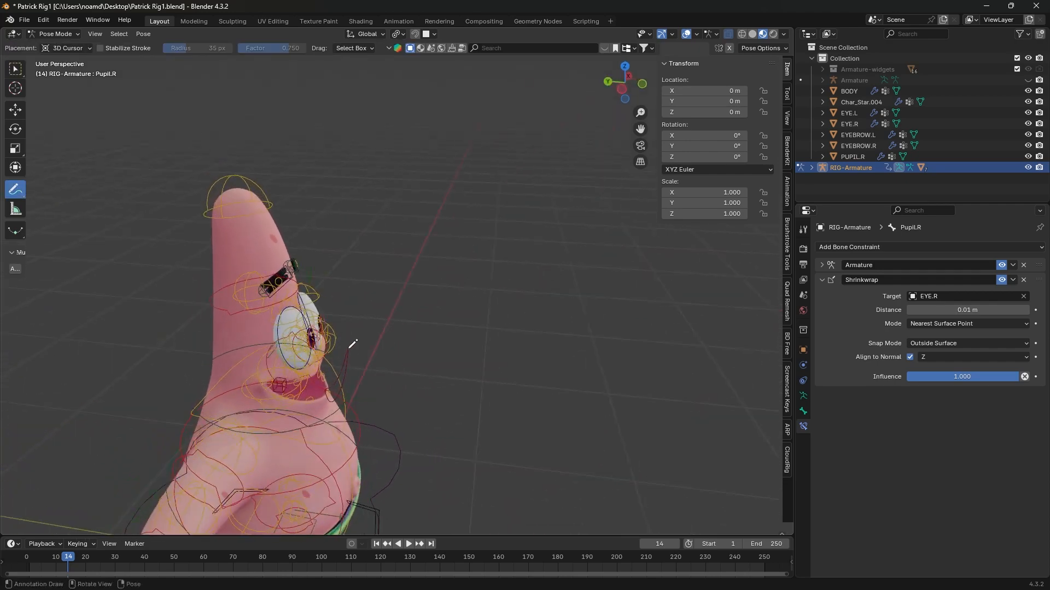
drag(323, 327, 405, 336)
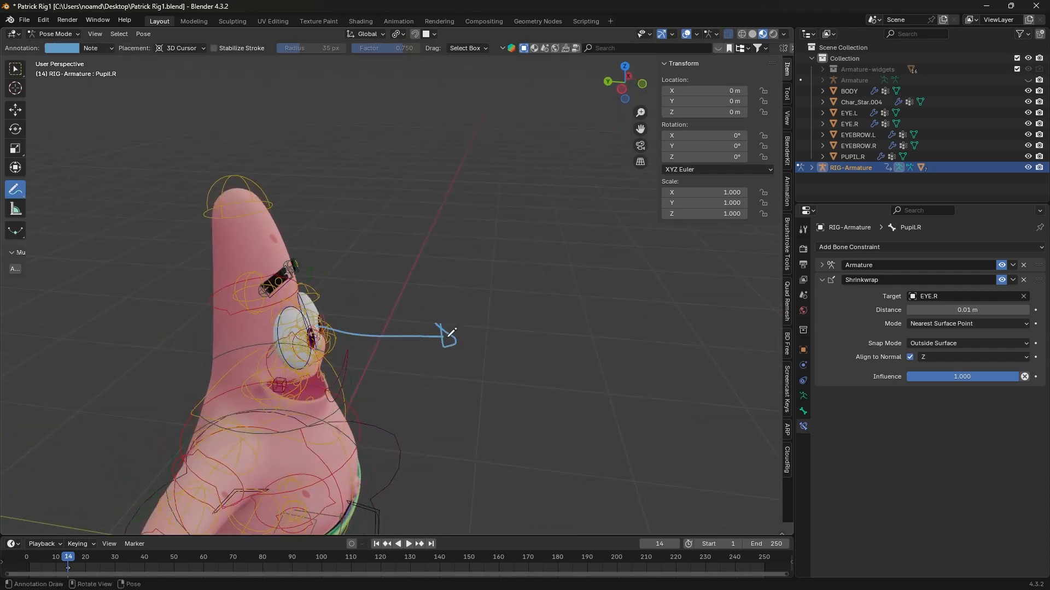
drag(446, 324, 451, 349)
middle_drag(309, 274, 192, 284)
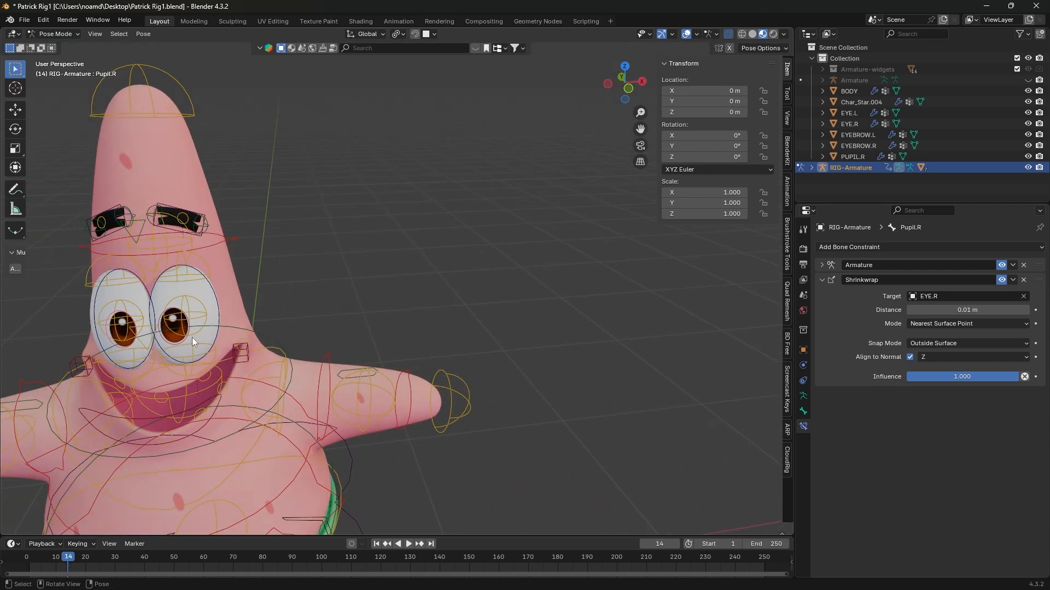
- Select the bone Pupil.L, switch the armature to Edit Mode, and reveal all hidden bones
click(190, 323)
click(182, 321)
key(Tab)
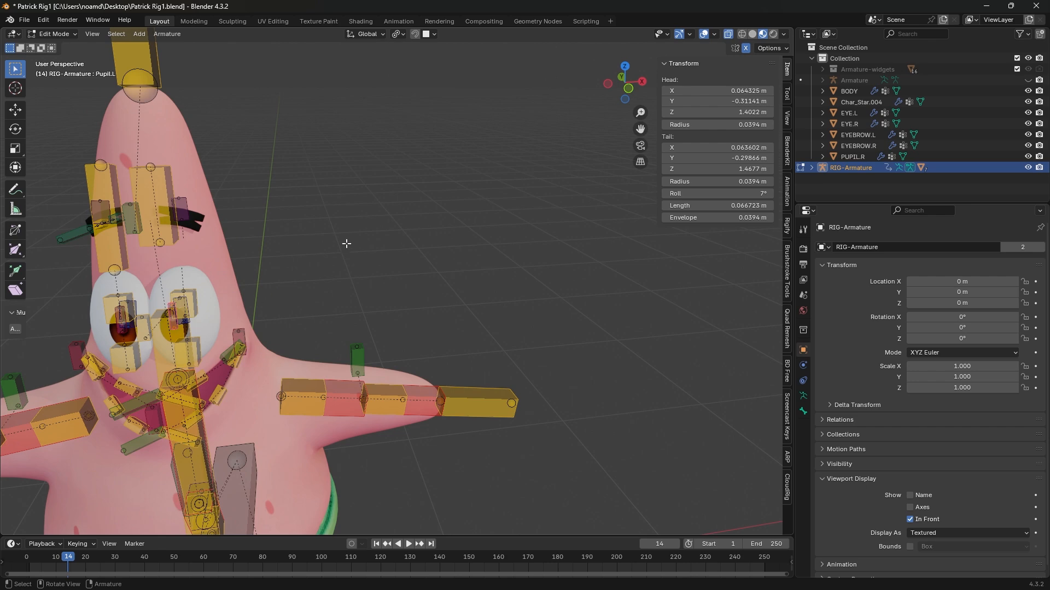
key(alt+h)
- Make the Face bone collection active in the armature data and add a new bone to the rig
middle_drag(294, 260, 213, 246)
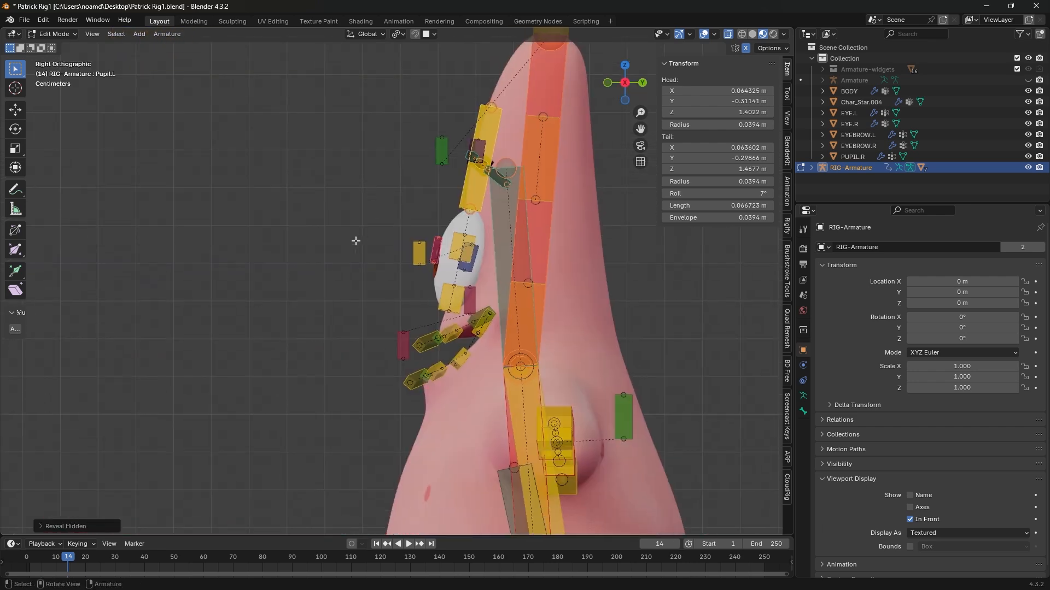
scroll(661, 339, down, 2)
click(803, 395)
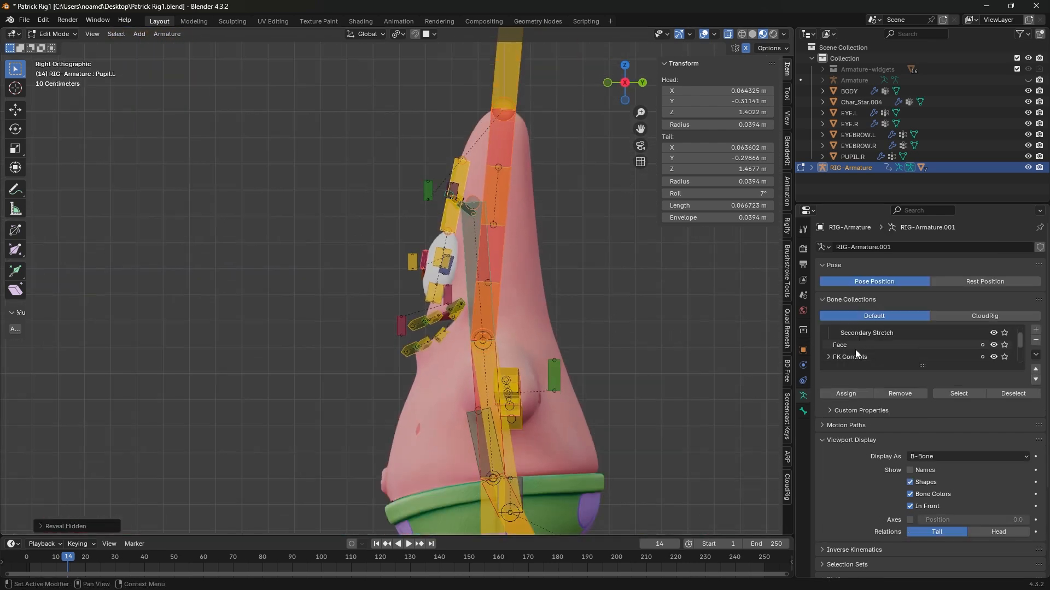
scroll(845, 358, up, 2)
click(845, 359)
shift+middle_drag(295, 333, 375, 319)
key(shift+a)
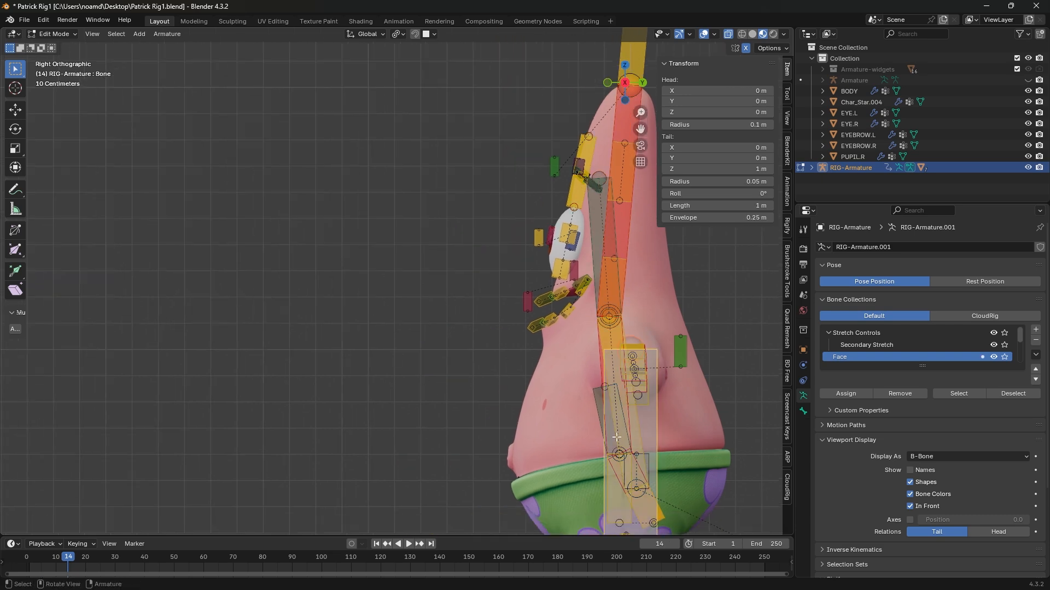
- Place the new bone in front of the eyes, scale it down to about 0.11 m long, and make it thinner
key(g)
click(466, 59)
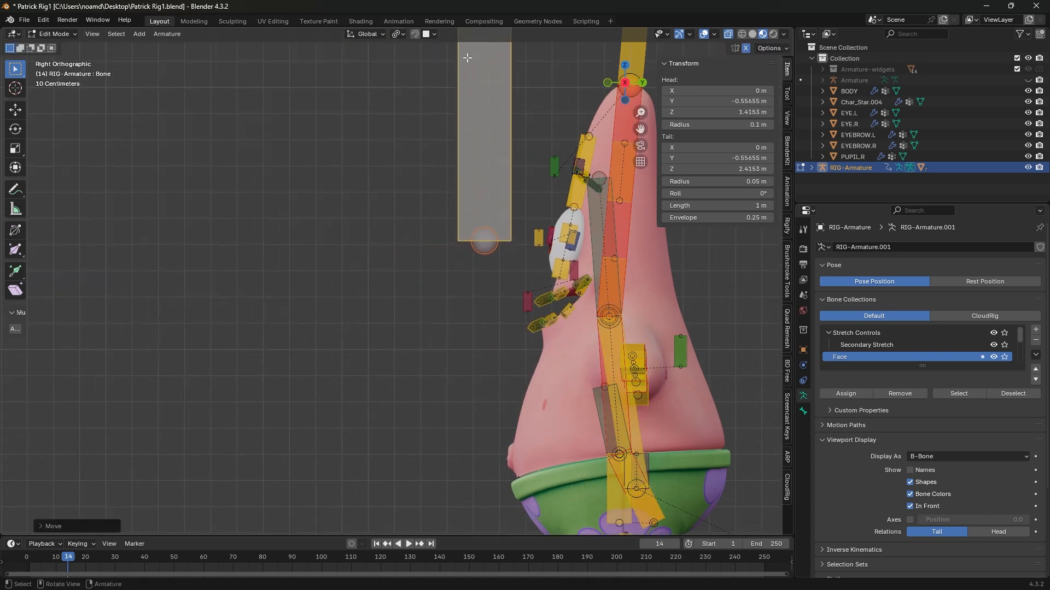
scroll(454, 229, up, 5)
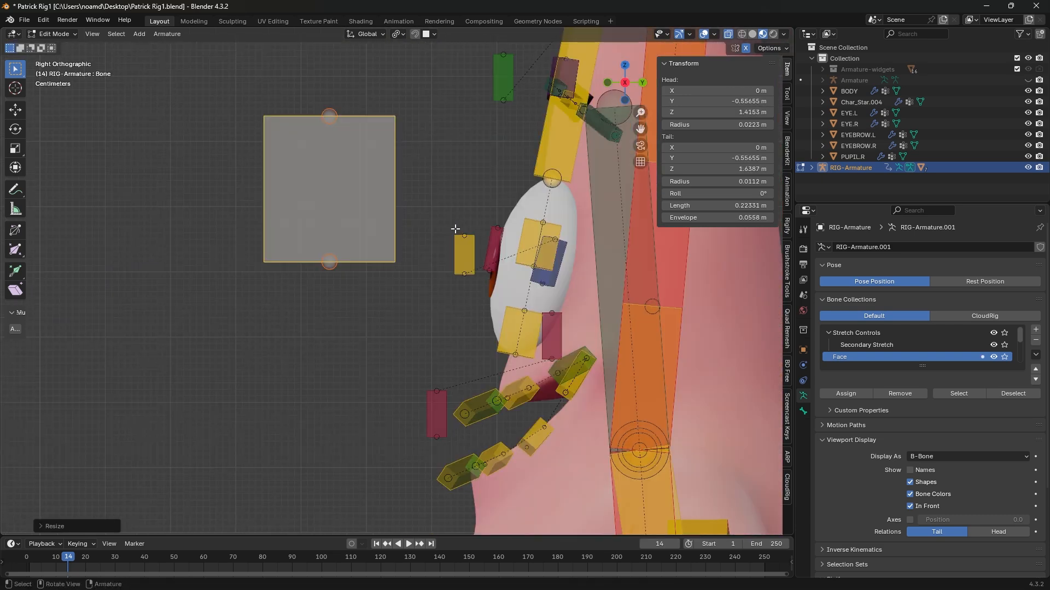
key(ctrl+alt+s)
key(Return)
key(s)
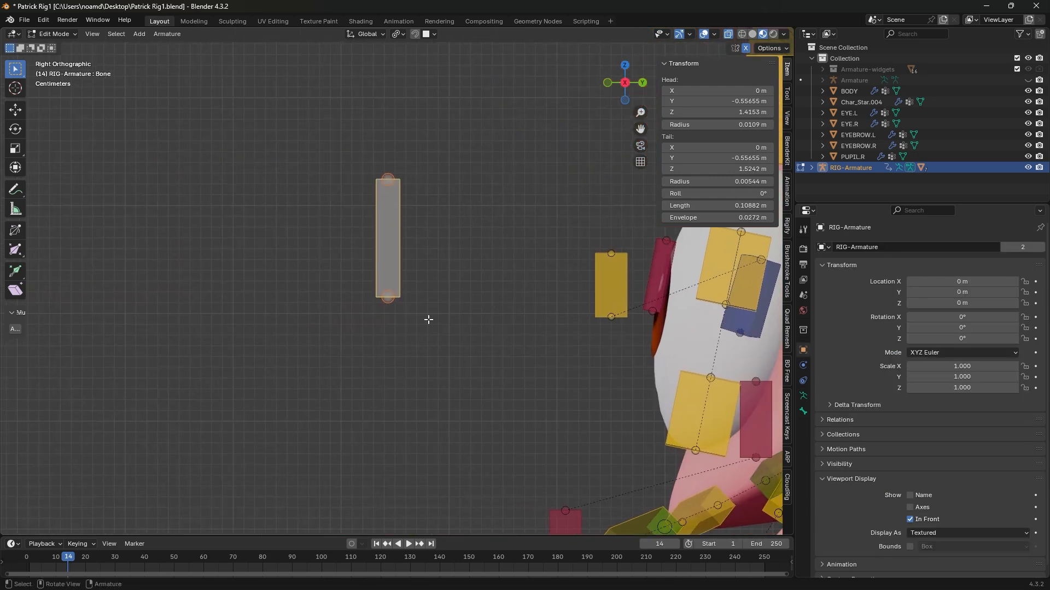
key(g)
click(413, 317)
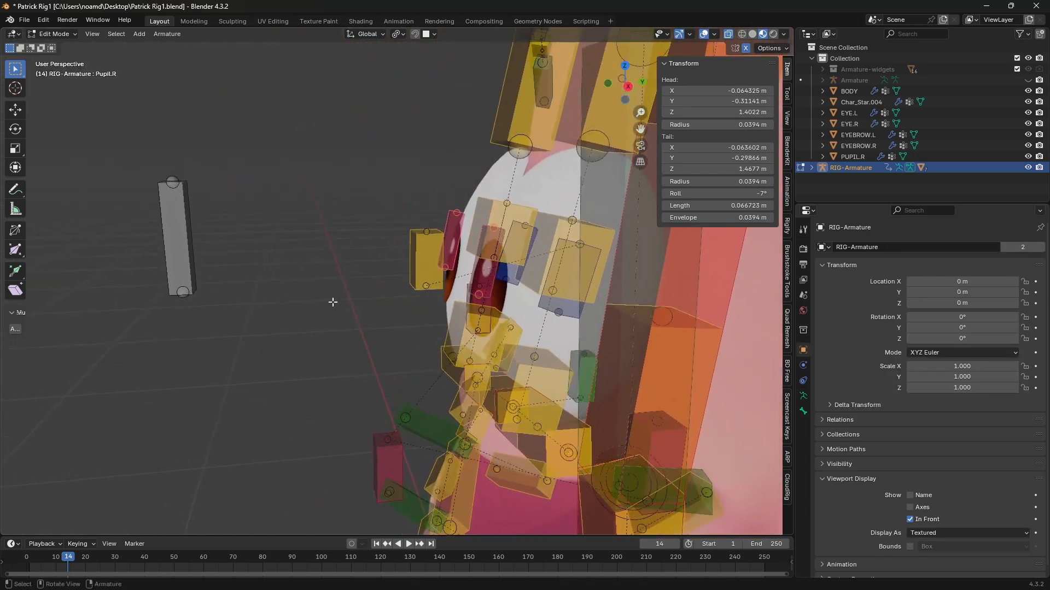
- Parent the pupil bones to the new bone with Keep Offset, and parent the new bone to FK-Spine3
click(201, 236)
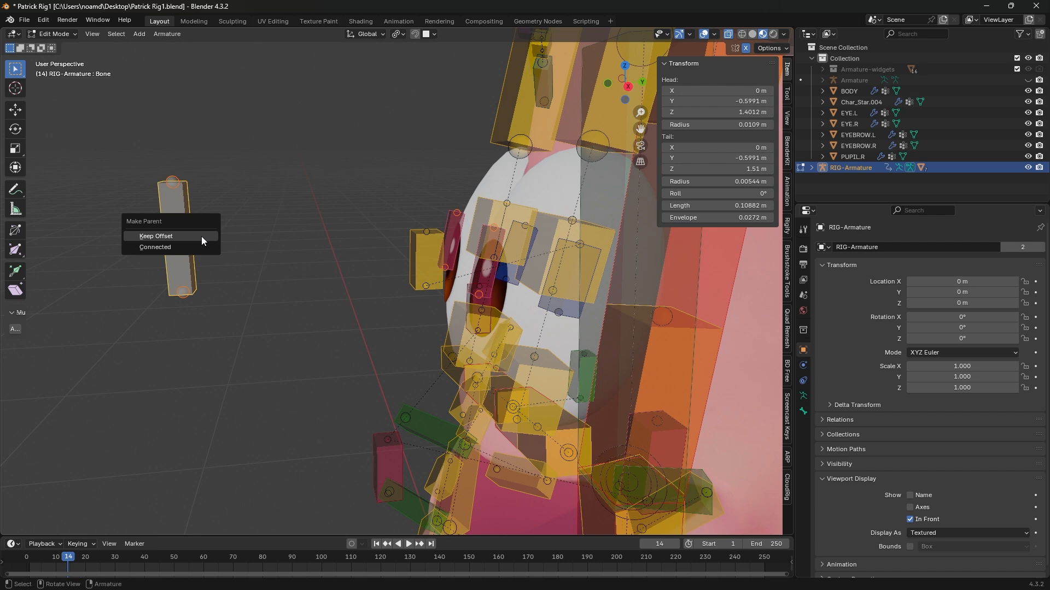
click(202, 237)
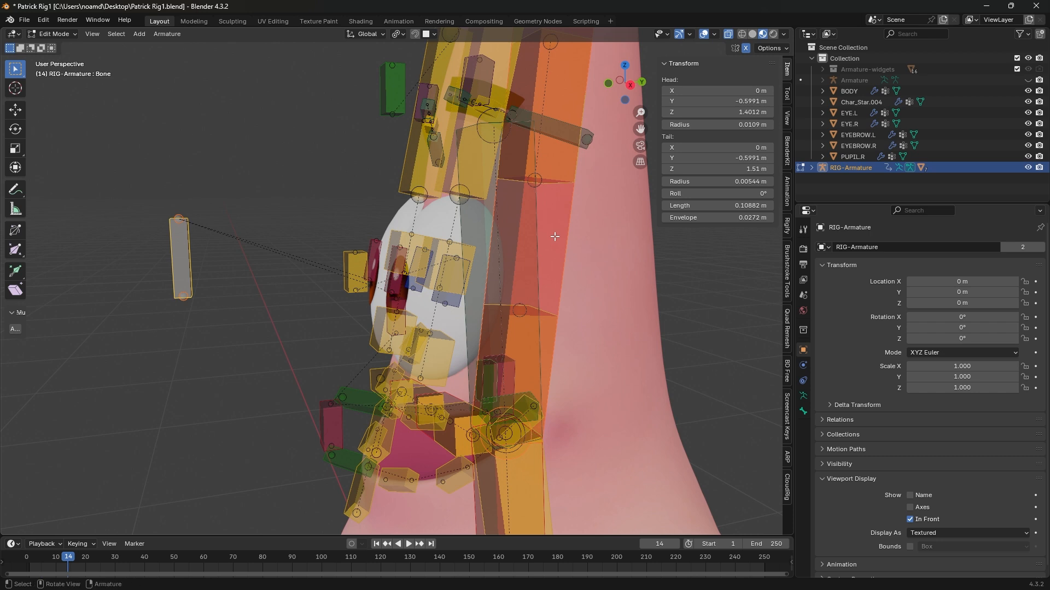
key(F2)
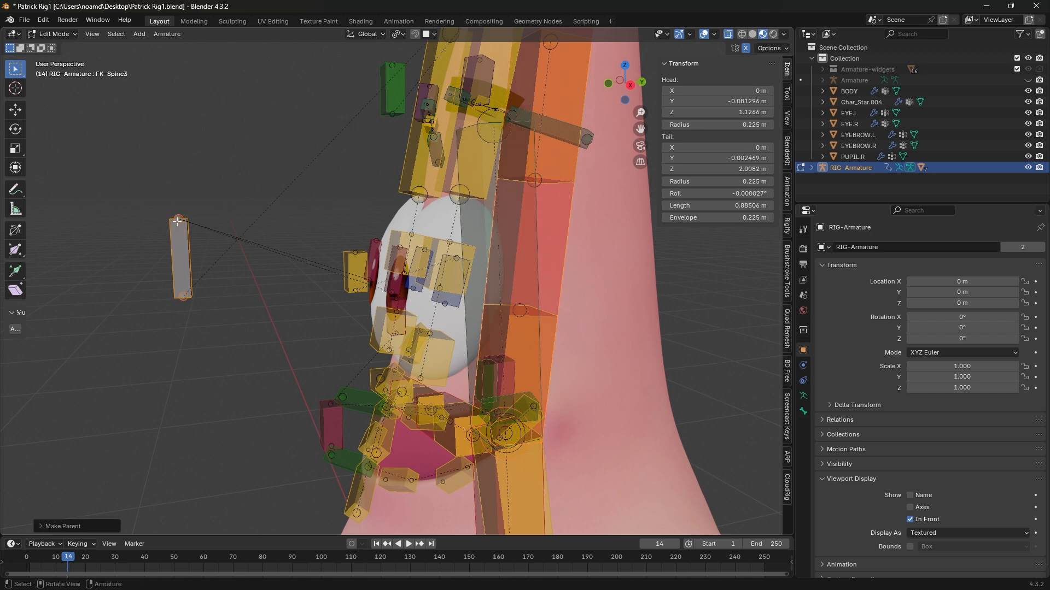
- Rename the new bone in front of the eyes to CTRL-Eye_Target and switch to Pose Mode
key(F2)
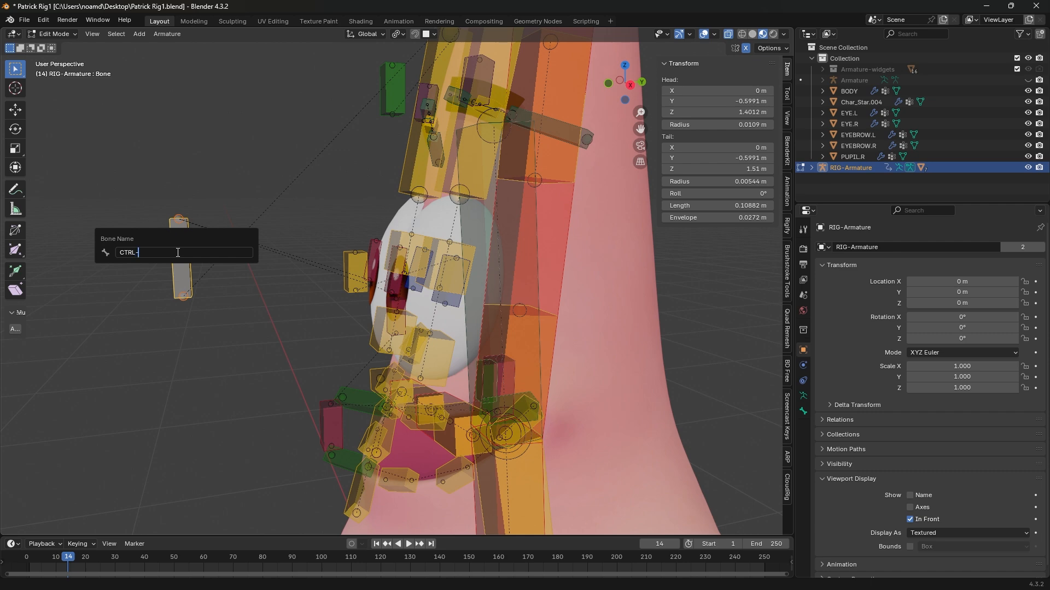
text(CTRL-Eye_Target)
key(Return)
key(ctrl+Tab)
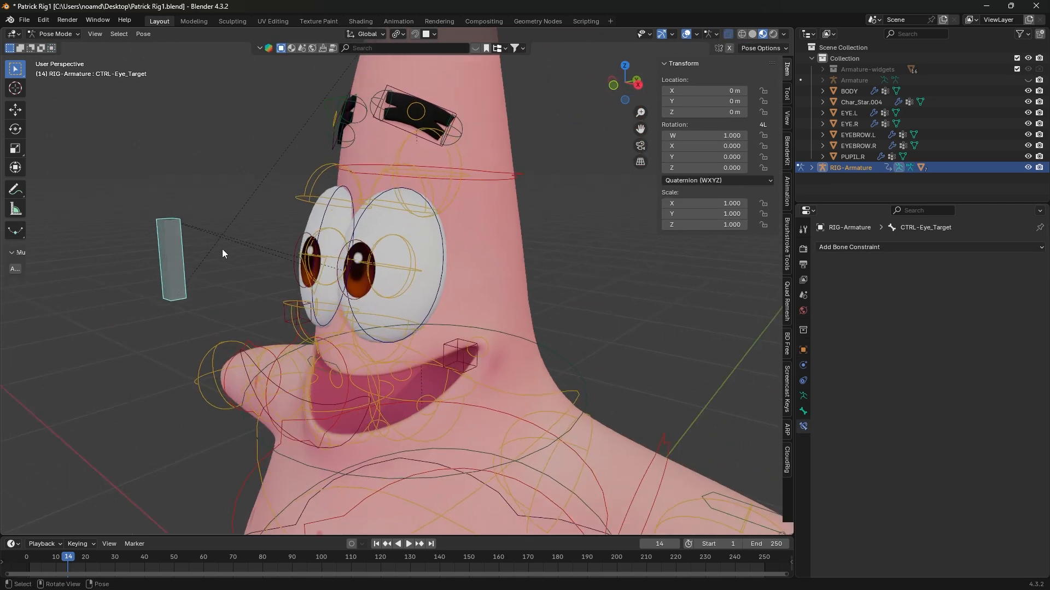
- Try moving CTRL-Eye_Target and rotating the FK-Spine3 head control, and inspect the Armature constraint of Pupil.L
click(162, 248)
middle_drag(163, 248, 189, 265)
key(g)
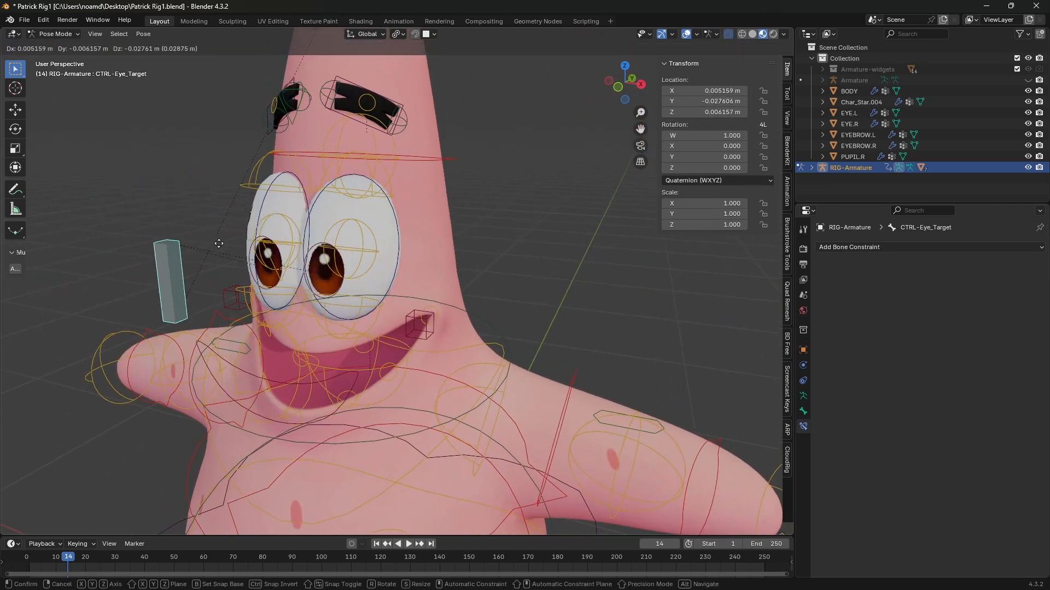
right_click(114, 309)
click(454, 164)
key(r)
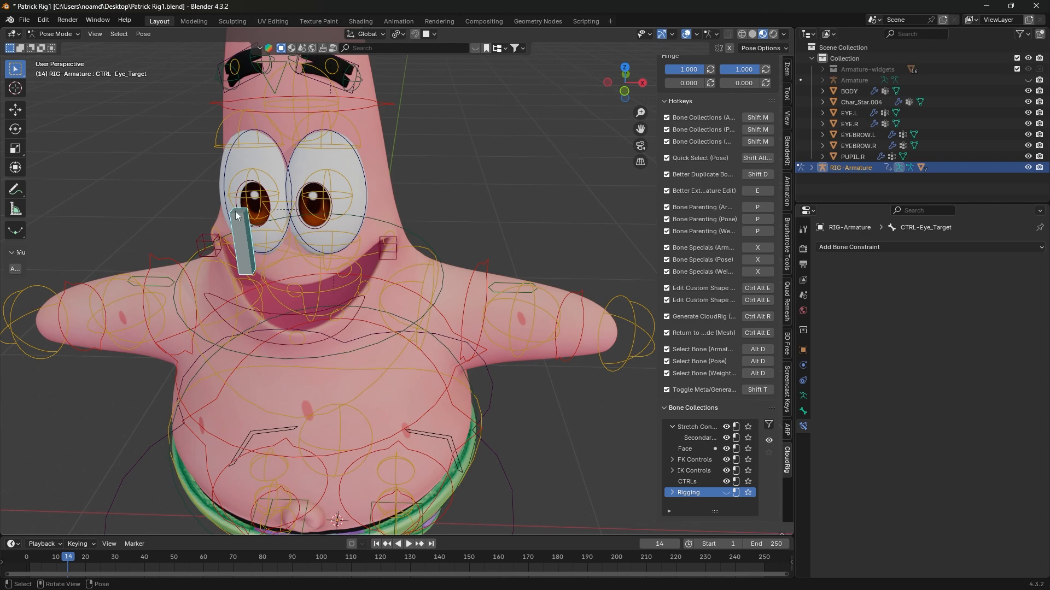
middle_drag(235, 211, 293, 195)
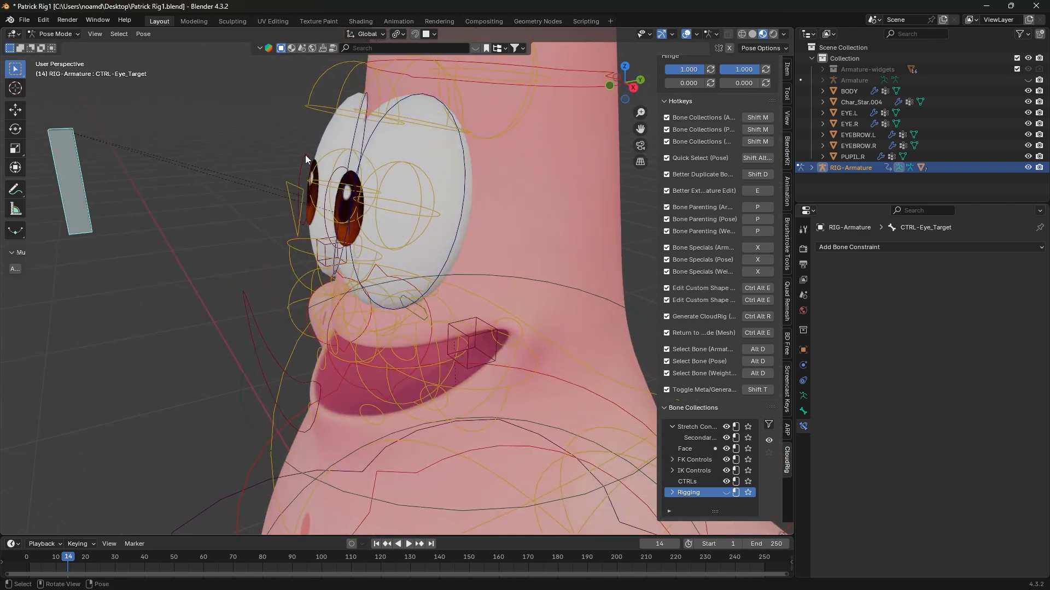
middle_drag(152, 172, 111, 190)
key(g)
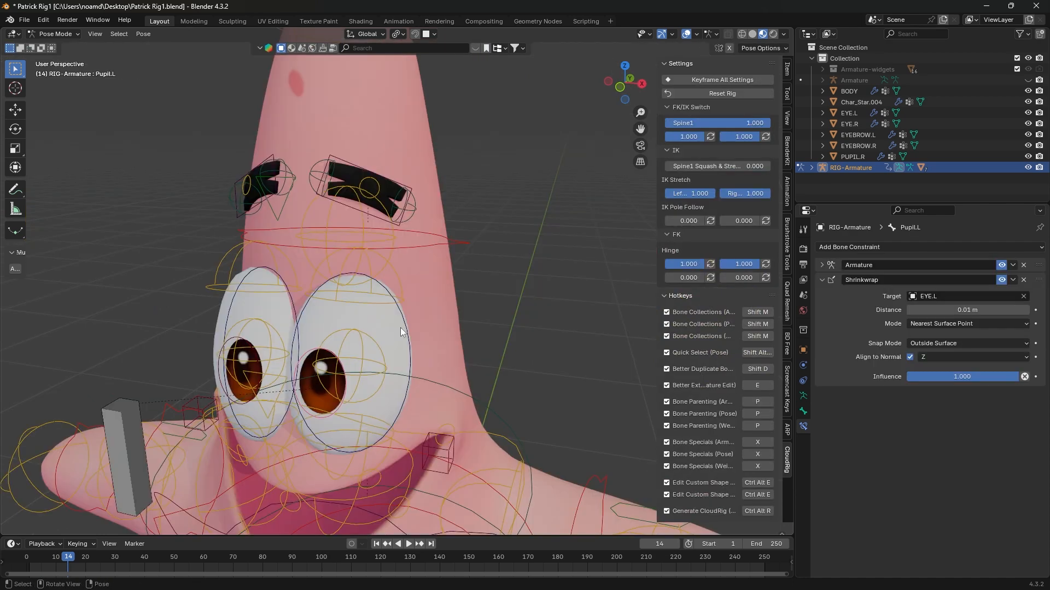
click(825, 266)
click(825, 266)
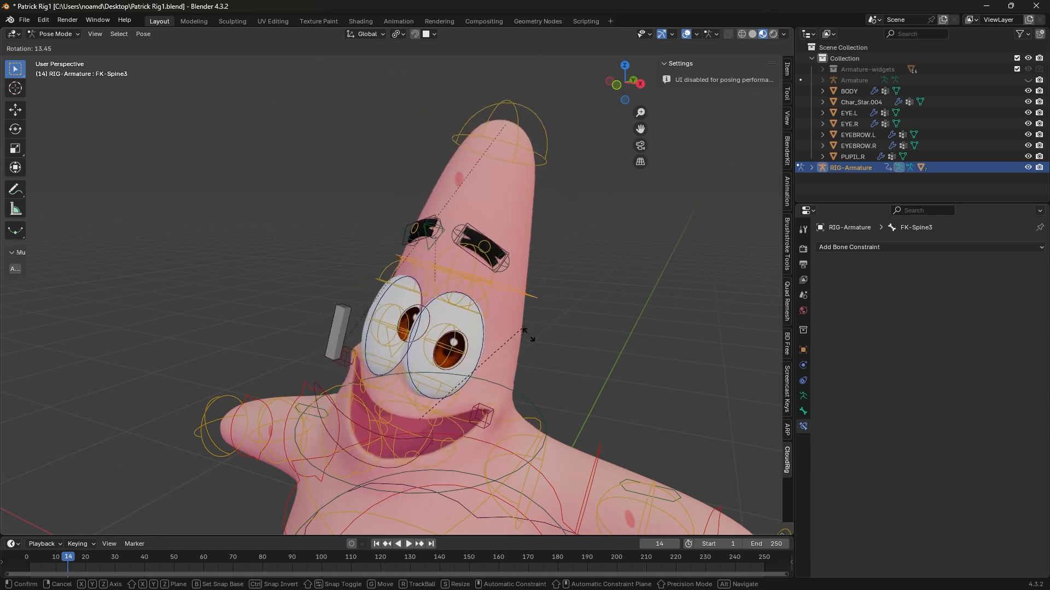
- Rotate the FK-Spine3 control to test how the pupils and eye target behave, and undo the rotation
right_click(522, 323)
key(r)
click(507, 356)
scroll(500, 363, up, 5)
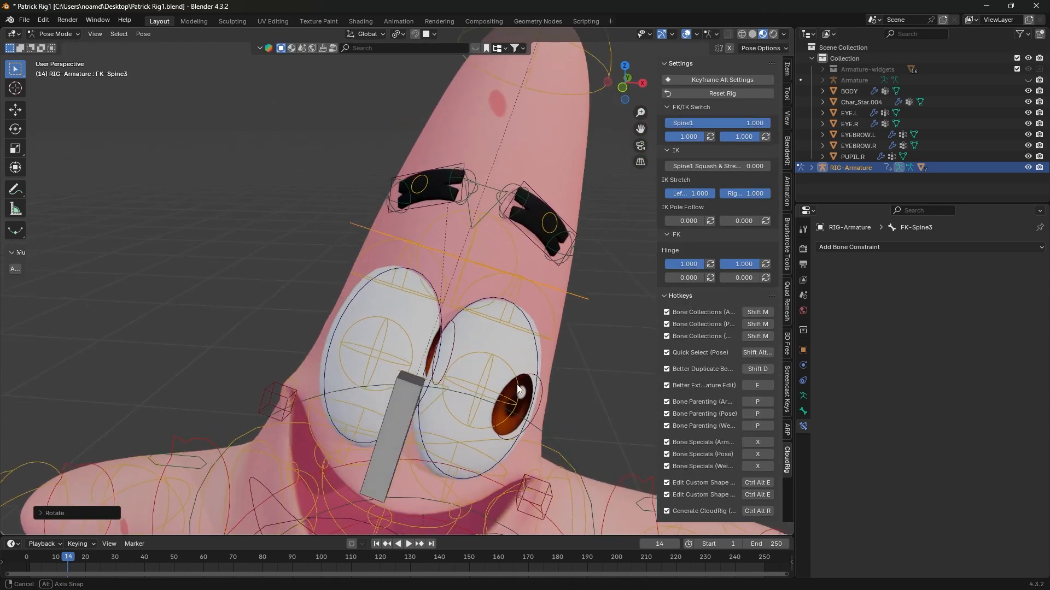
key(ctrl+z)
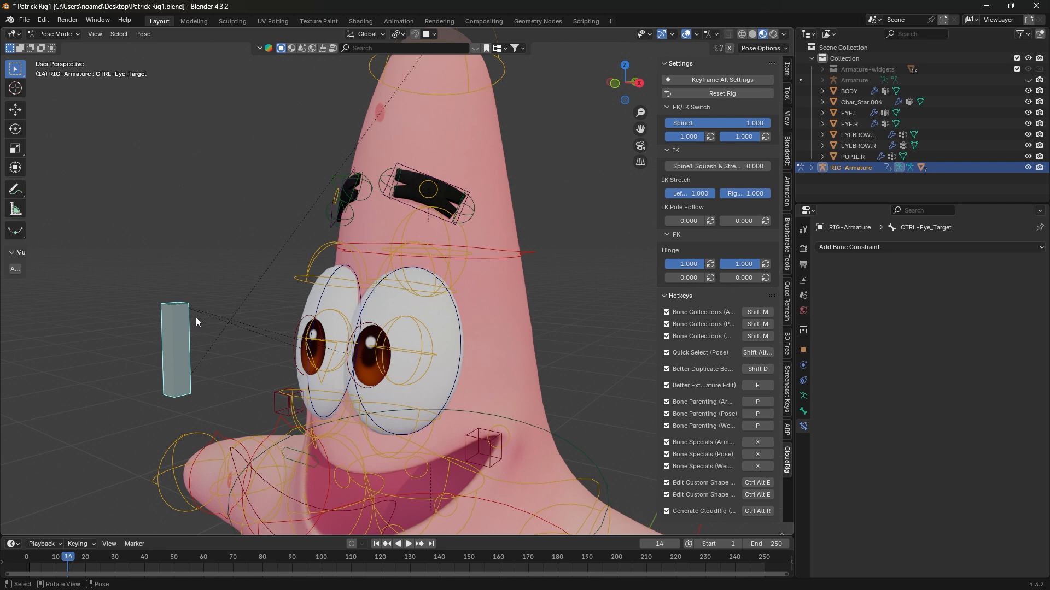
- Clear the parenting of both pupil bones to CTRL-Eye_Target in Edit Mode and return to Pose Mode
click(525, 253)
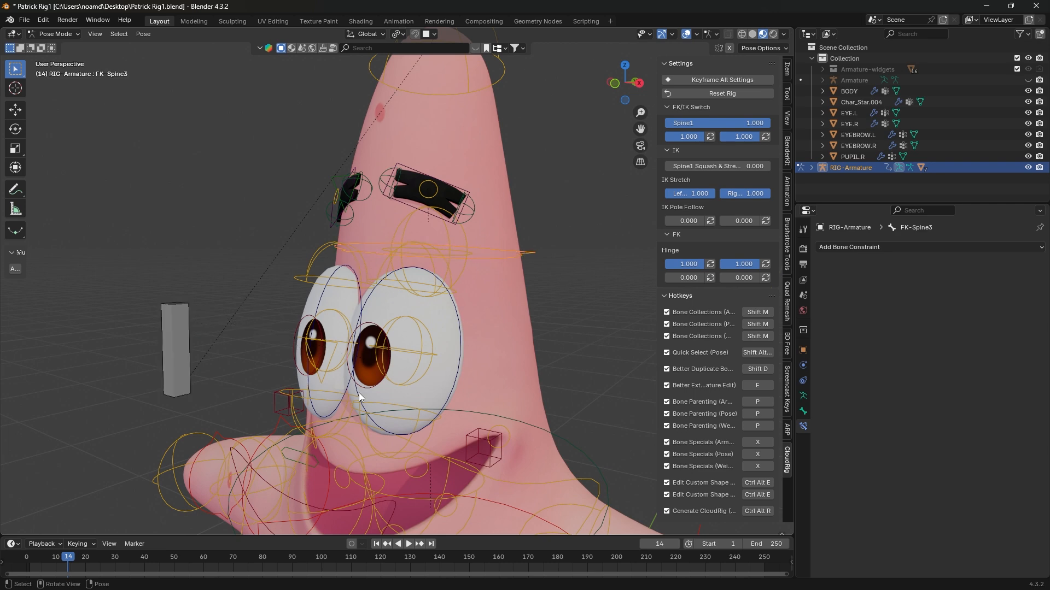
click(187, 328)
click(370, 324)
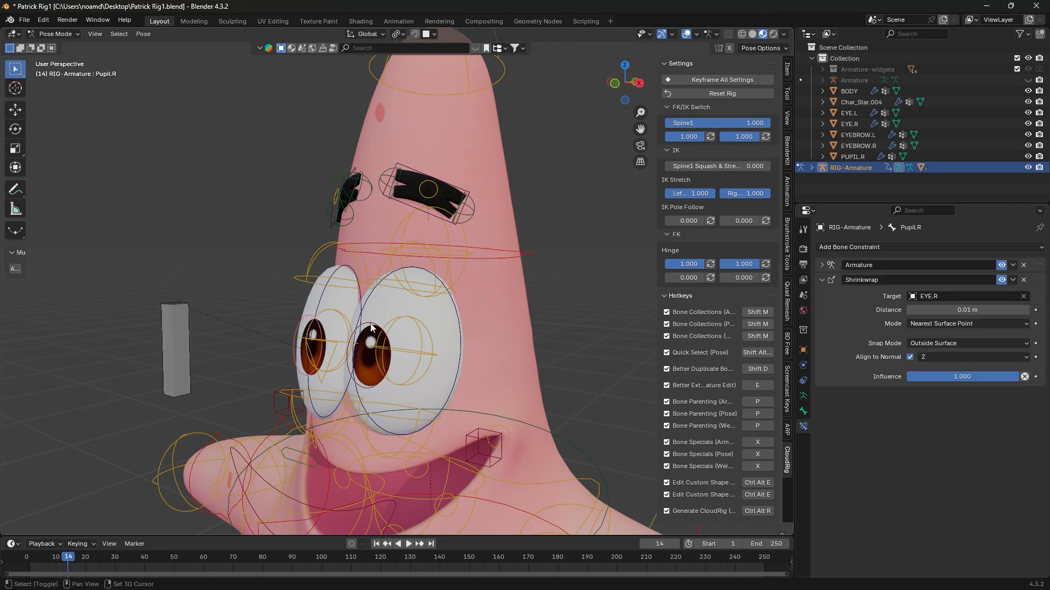
key(Tab)
key(Tab)
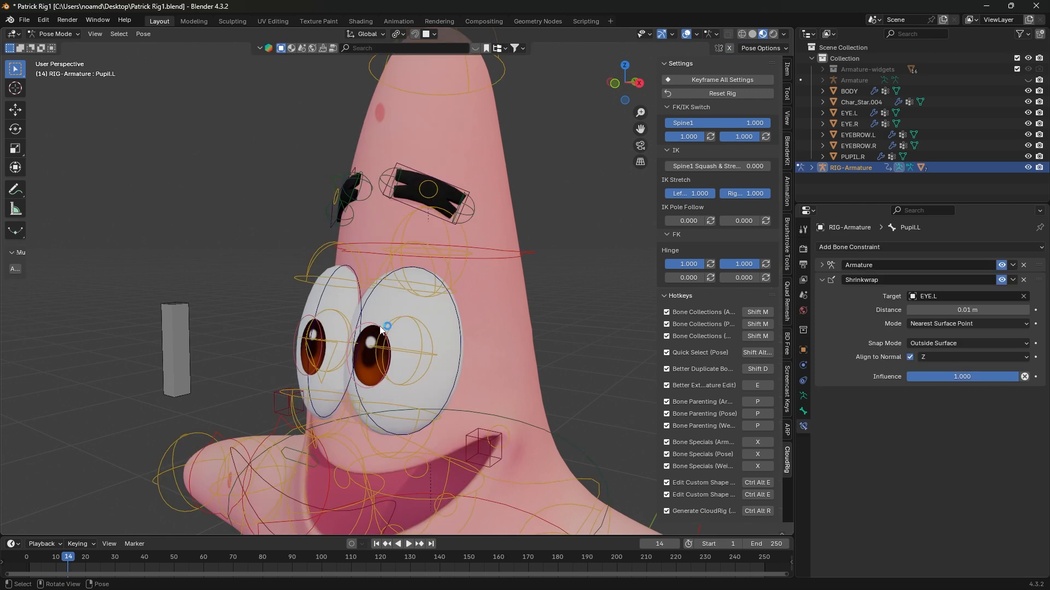
- Add a Copy Location constraint to Pupil.L targeting the CTRL-Eye_Target bone of RIG-Armature
click(924, 246)
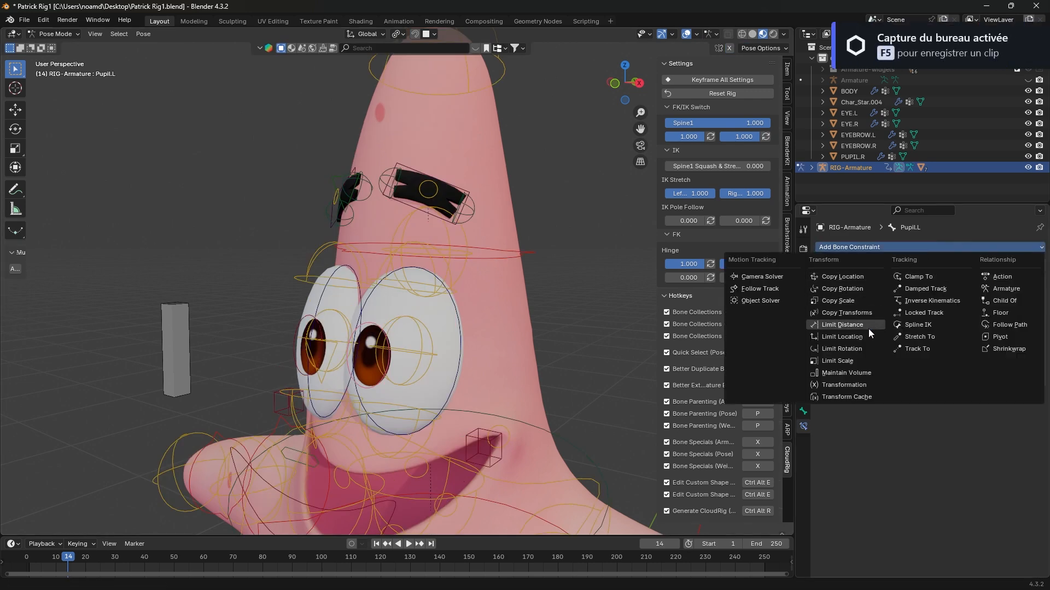
click(843, 277)
click(1023, 411)
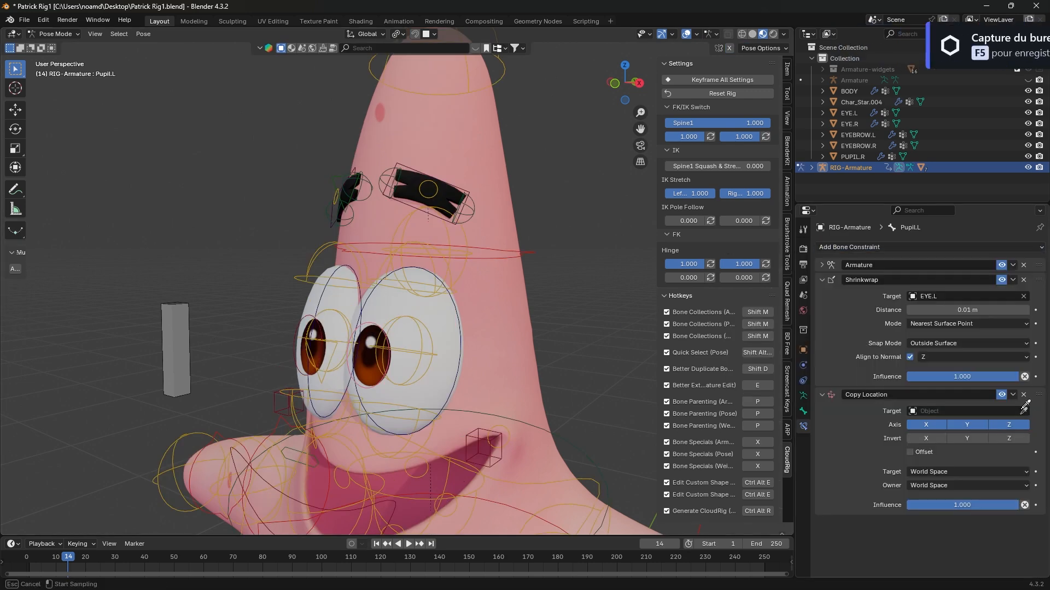
click(177, 348)
click(932, 424)
text(tar)
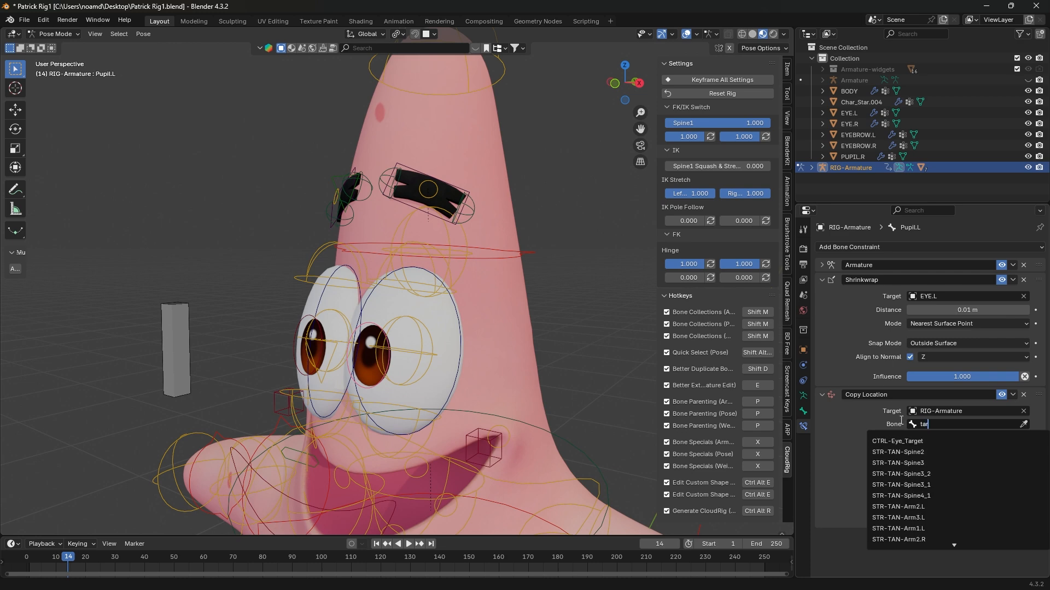
click(897, 441)
- Enable Offset on the Copy Location constraint and set its target and owner to Local Space
click(911, 477)
click(915, 497)
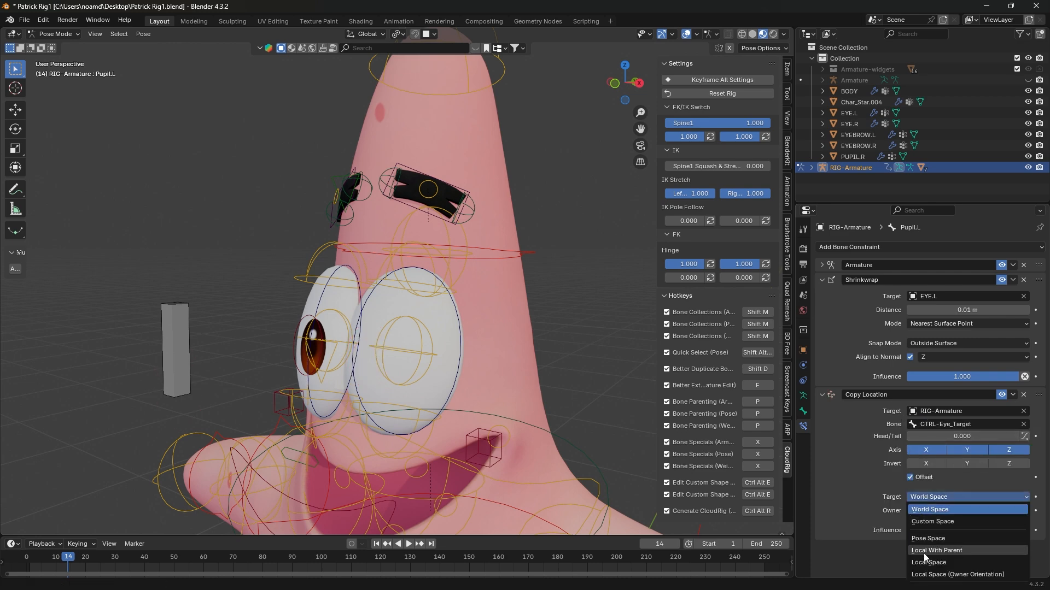
click(928, 563)
click(923, 511)
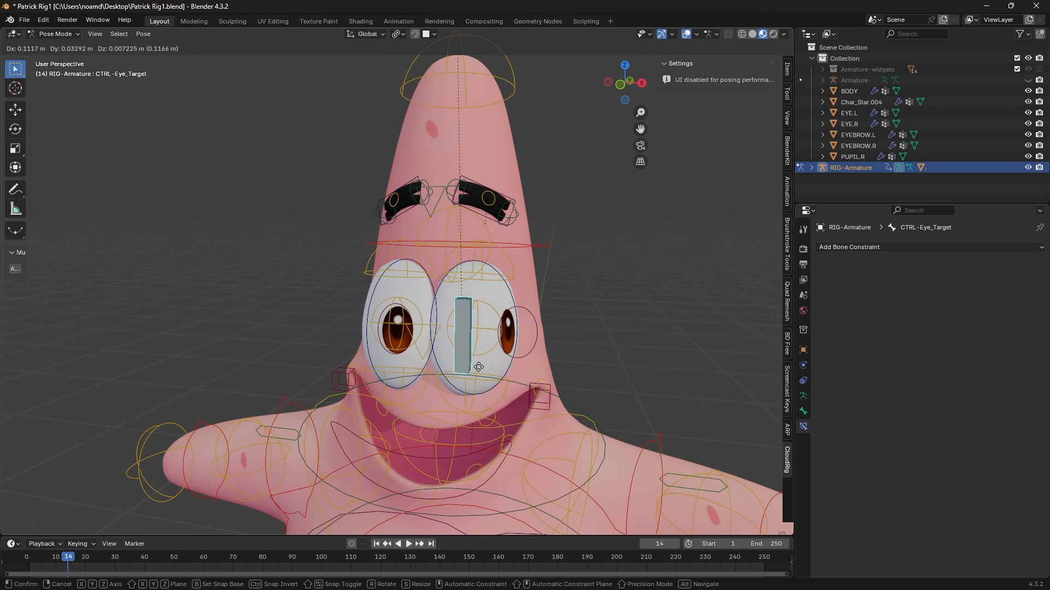
- Move CTRL-Eye_Target sideways to test how Pupil.L follows it, checking from the front and side
click(474, 366)
middle_drag(474, 366, 628, 323)
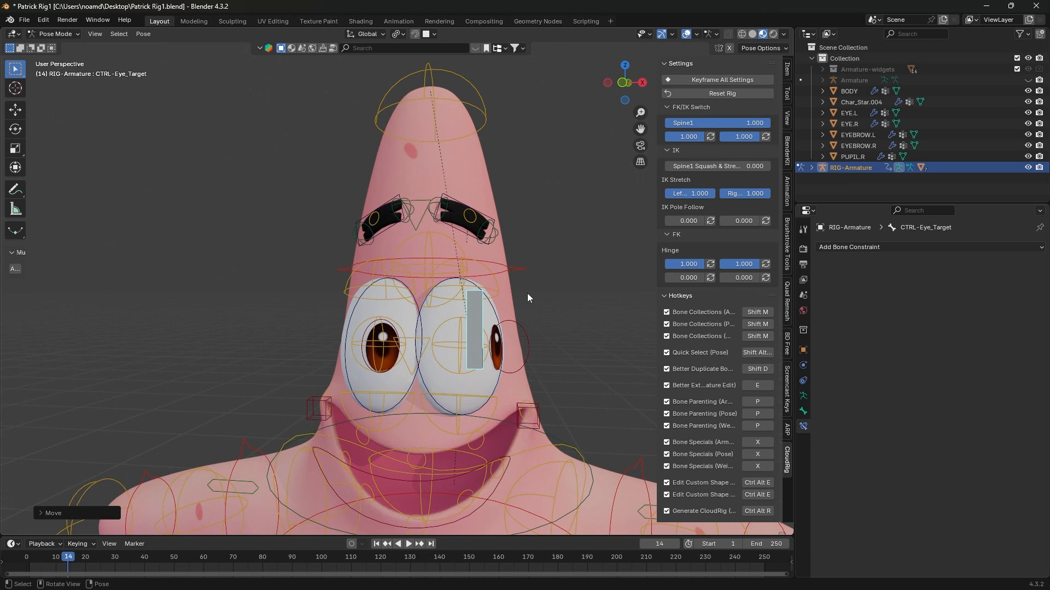
middle_drag(527, 296, 456, 330)
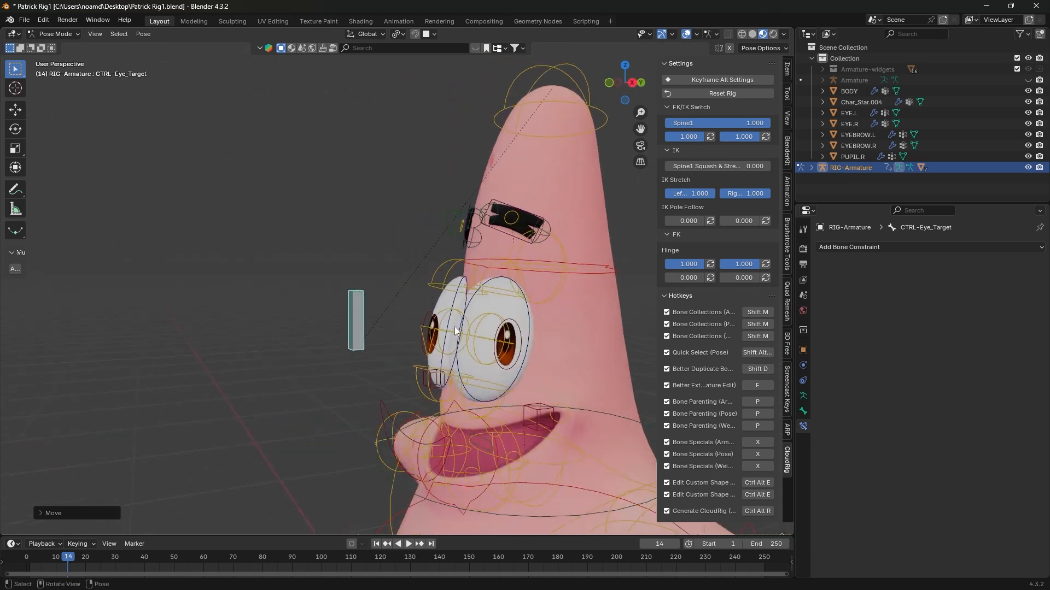
- Reorder the constraints of Pupil.L so that Shrinkwrap comes after Copy Location
click(527, 330)
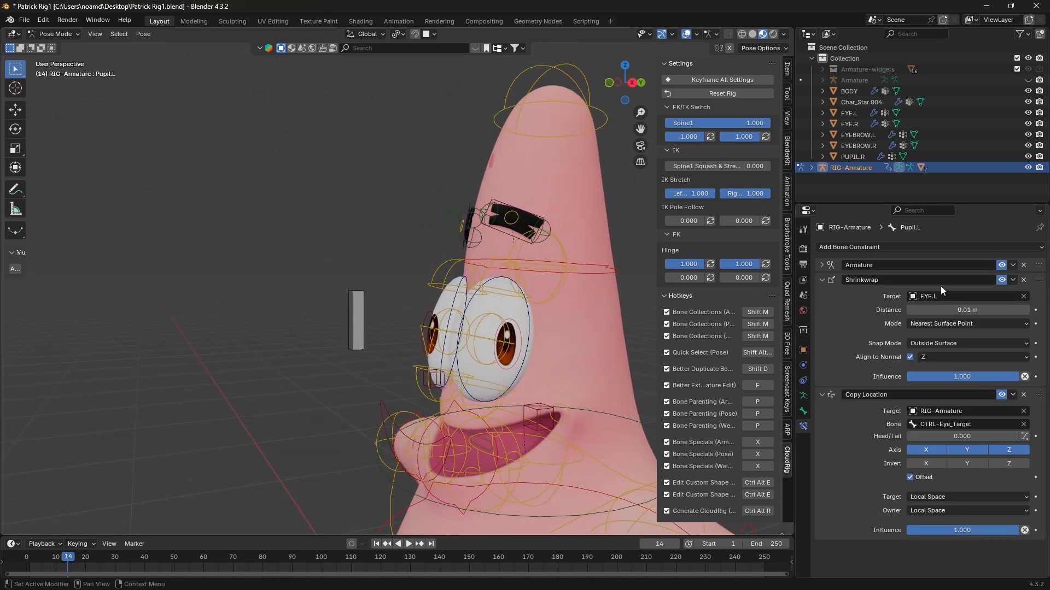
drag(1042, 282, 1040, 479)
middle_drag(432, 382, 448, 340)
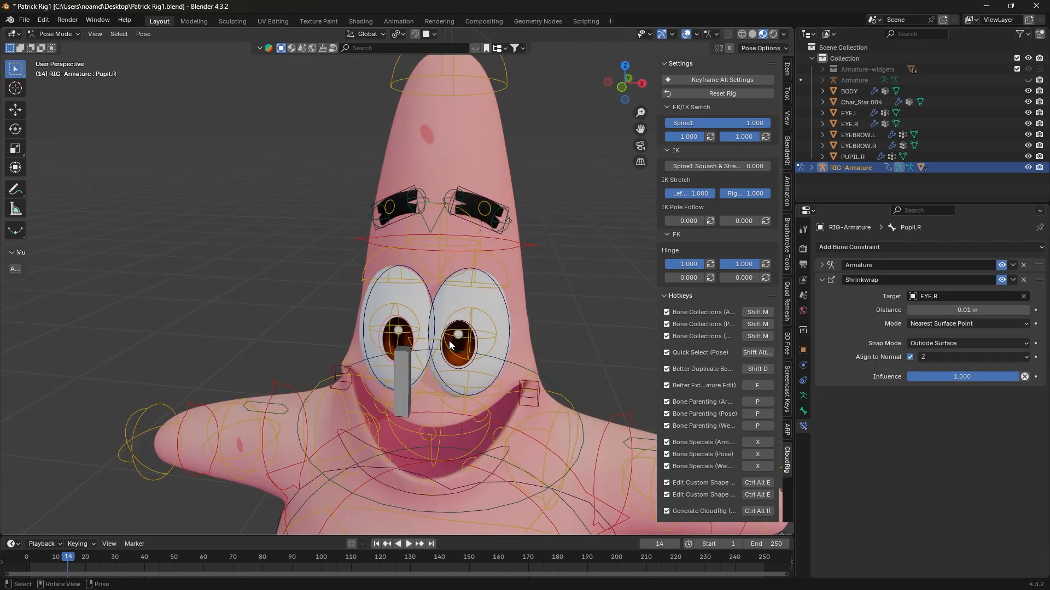
- Copy the Copy Location constraint from Pupil.L to Pupil.R and place it above Pupil.R's Shrinkwrap constraint
scroll(448, 340, up, 4)
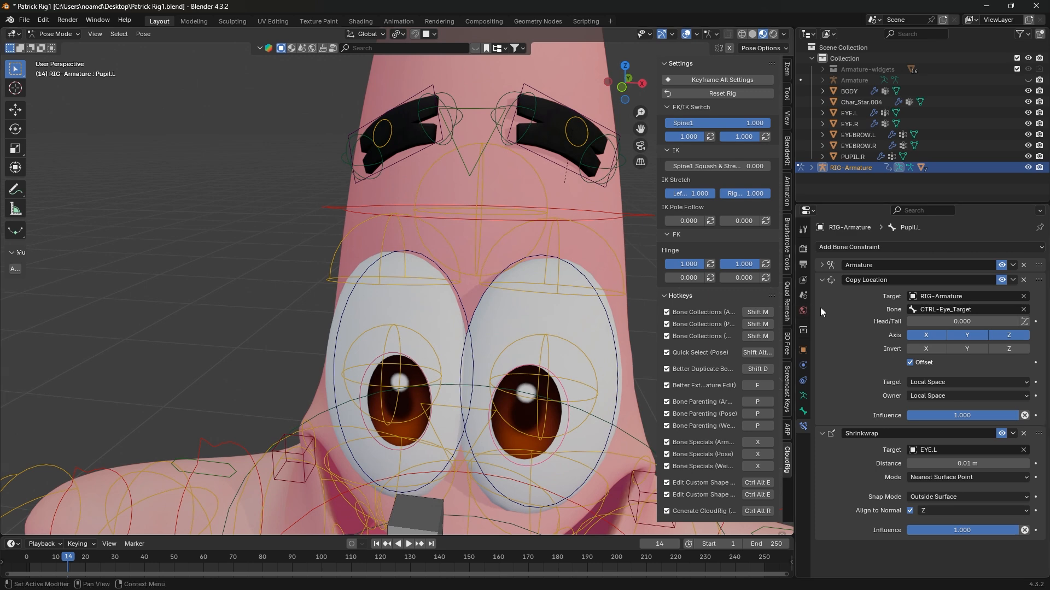
click(1013, 280)
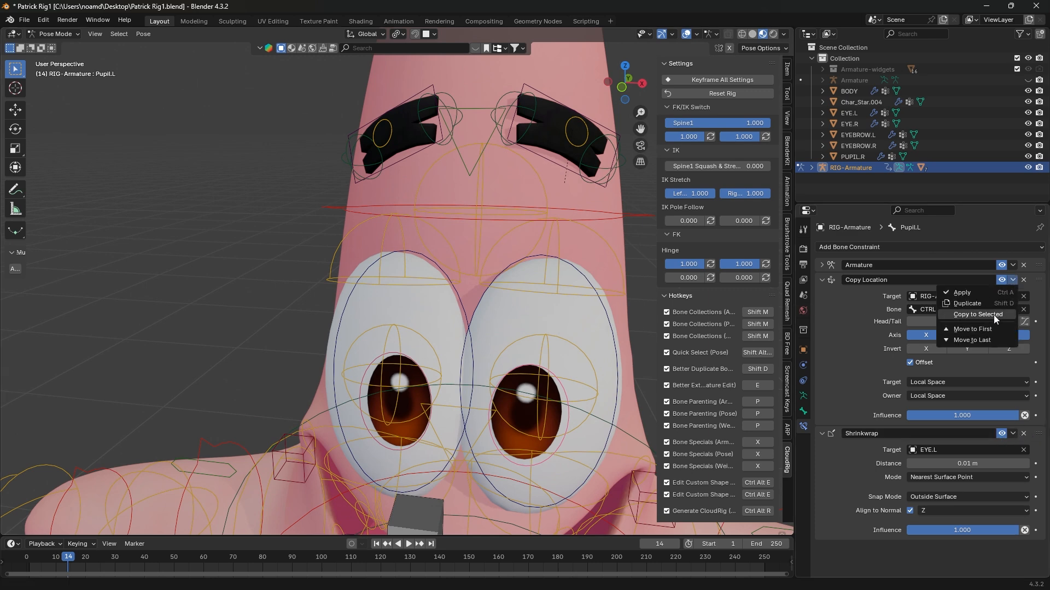
click(993, 315)
drag(1036, 396, 1014, 283)
- Try moving CTRL-Eye_Target around the face to test both pupils, and cancel the move
shift+middle_drag(465, 413, 501, 339)
click(505, 377)
scroll(506, 378, down, 3)
key(g)
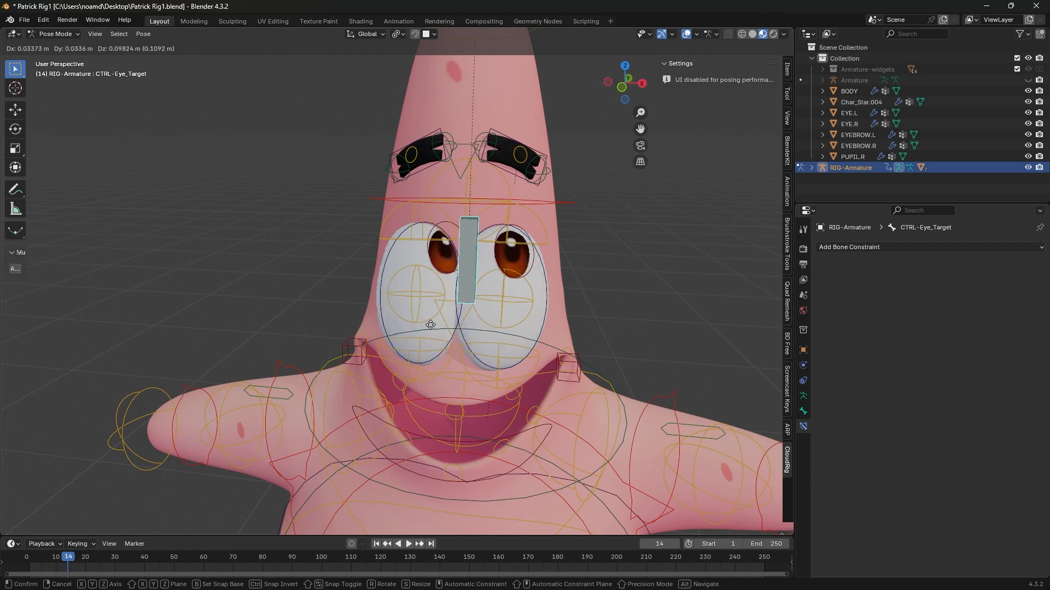
right_click(475, 318)
click(488, 224)
middle_drag(573, 211, 510, 305)
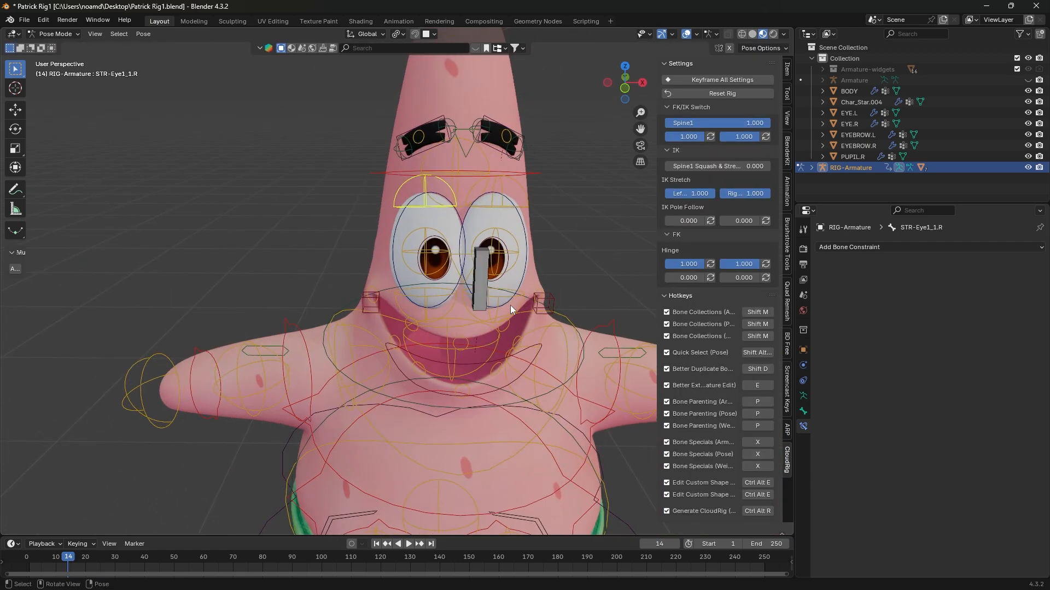
- Assign WGT-Square as the custom shape of CTRL-Eye_Target and adjust the shape's Y scale
click(481, 292)
click(803, 412)
scroll(996, 415, down, 5)
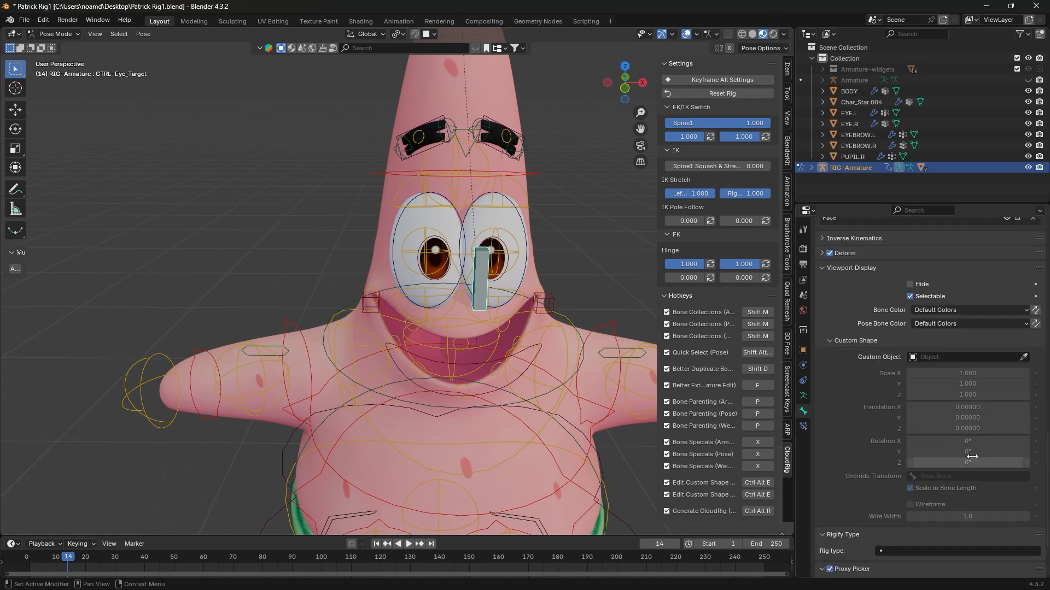
click(823, 68)
scroll(824, 68, down, 3)
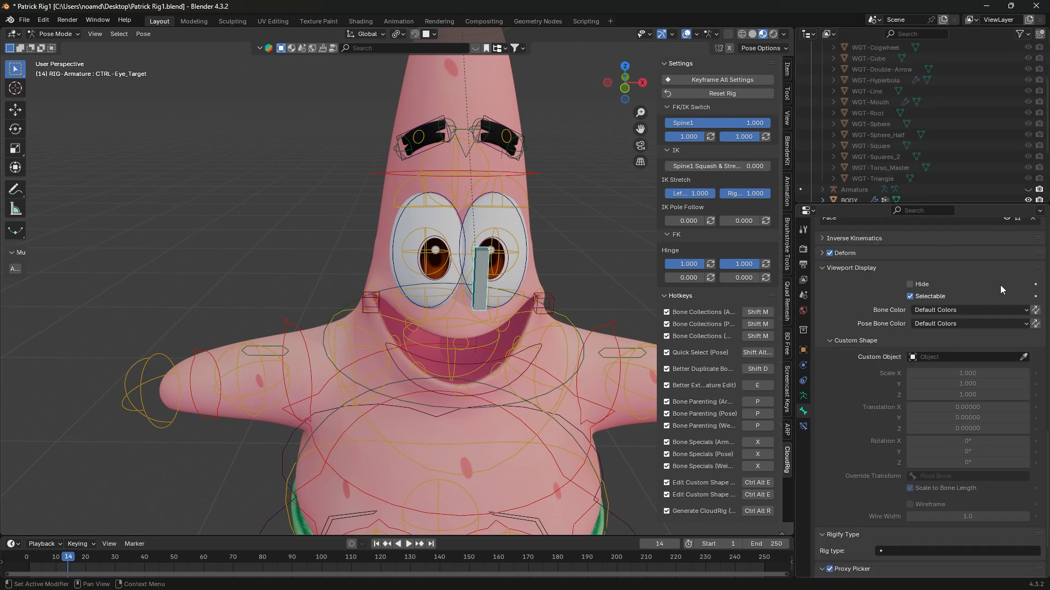
click(1024, 357)
click(871, 145)
drag(967, 383, 938, 384)
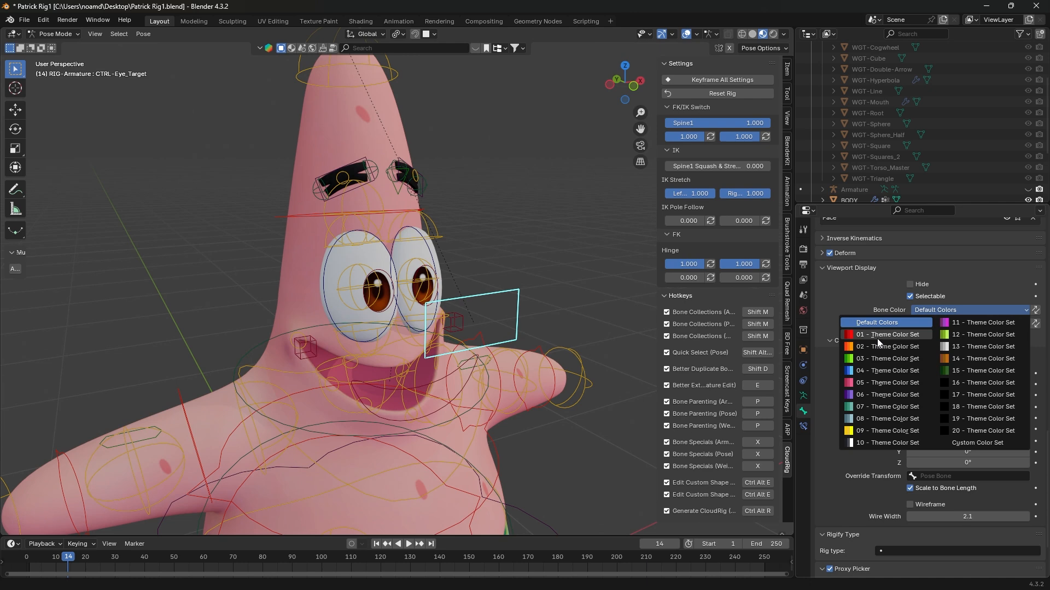
- Give CTRL-Eye_Target the 01 - Theme Color Set bone color and move it around the face to test the pupils
click(878, 336)
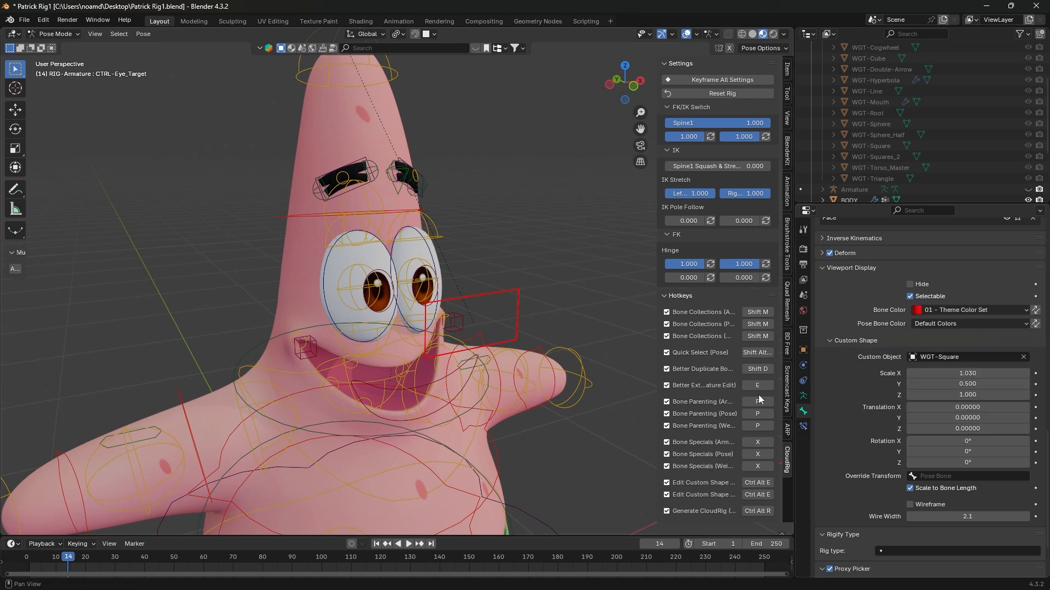
middle_drag(629, 389, 450, 275)
key(g)
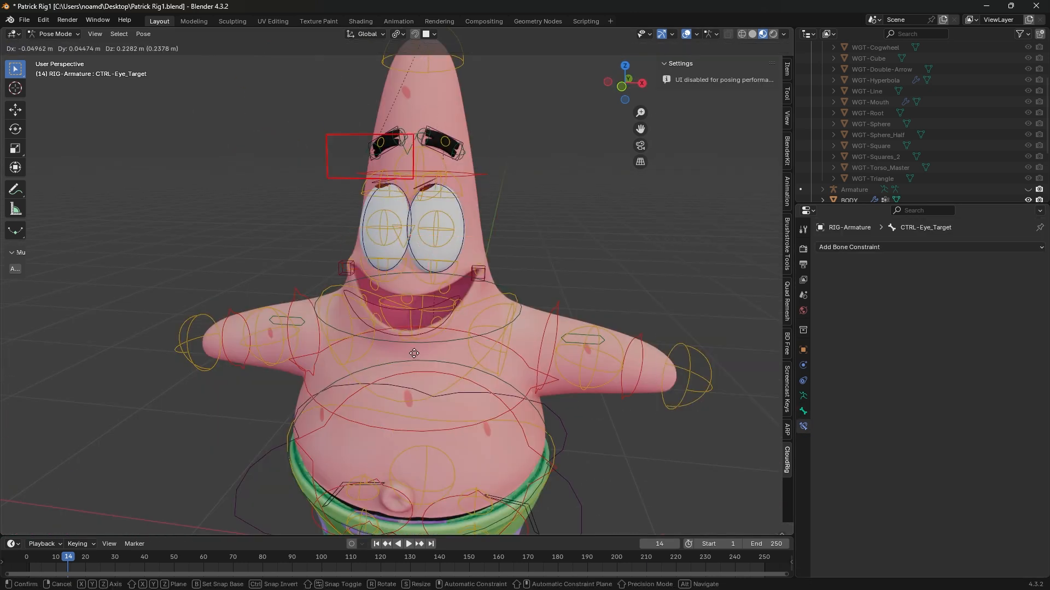
click(463, 280)
shift+middle_drag(455, 201, 442, 256)
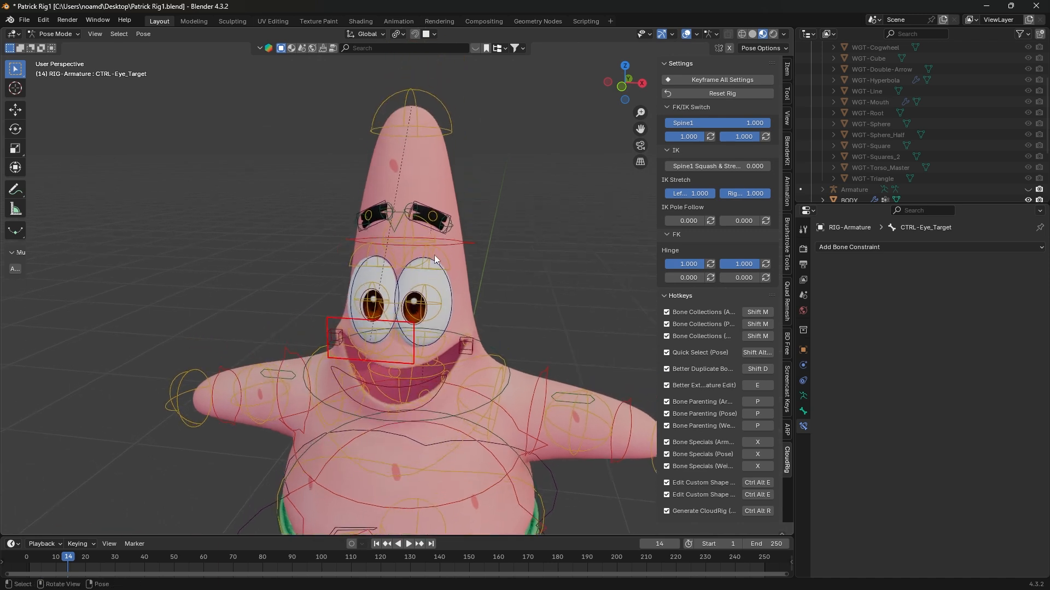
key(g)
click(432, 271)
- Try moving CTRL-Eyebrow.L and examine the CTRL-Blink and CTRL-Brows controls on the face
click(443, 204)
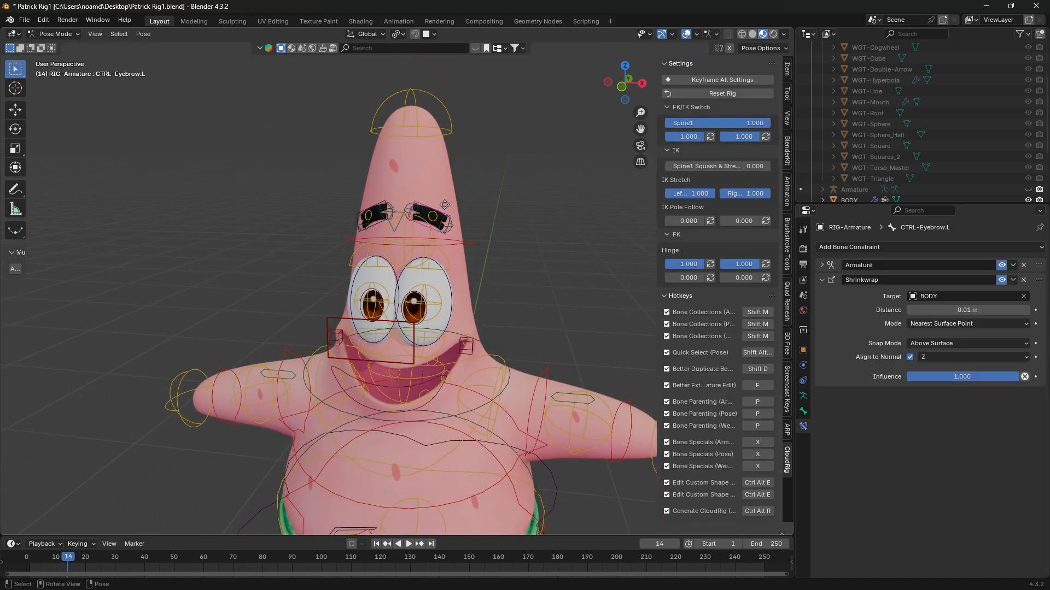
key(g)
click(385, 199)
drag(392, 220, 494, 326)
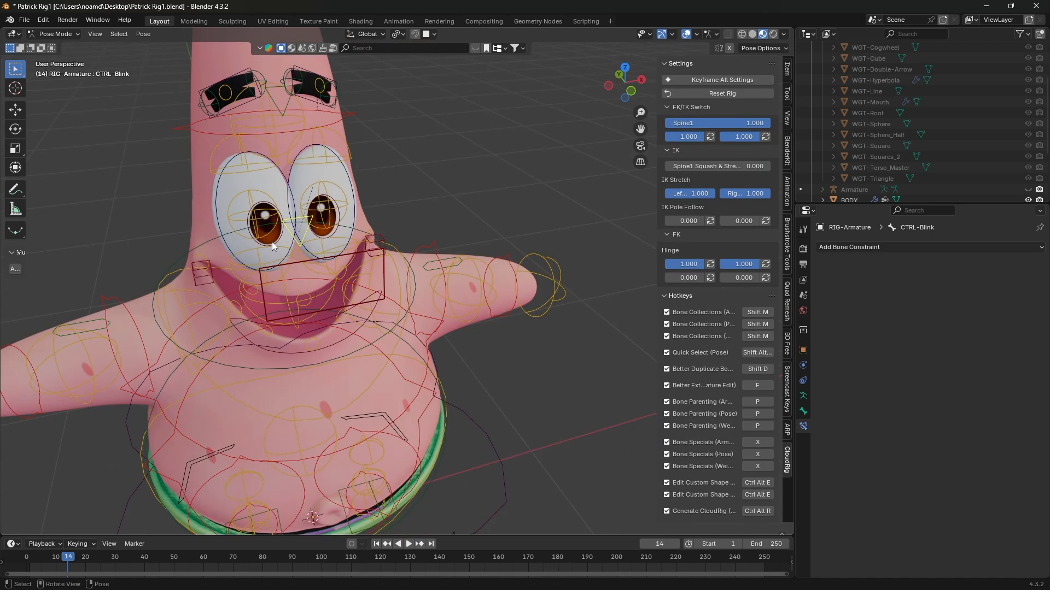
middle_drag(327, 169, 321, 227)
click(363, 363)
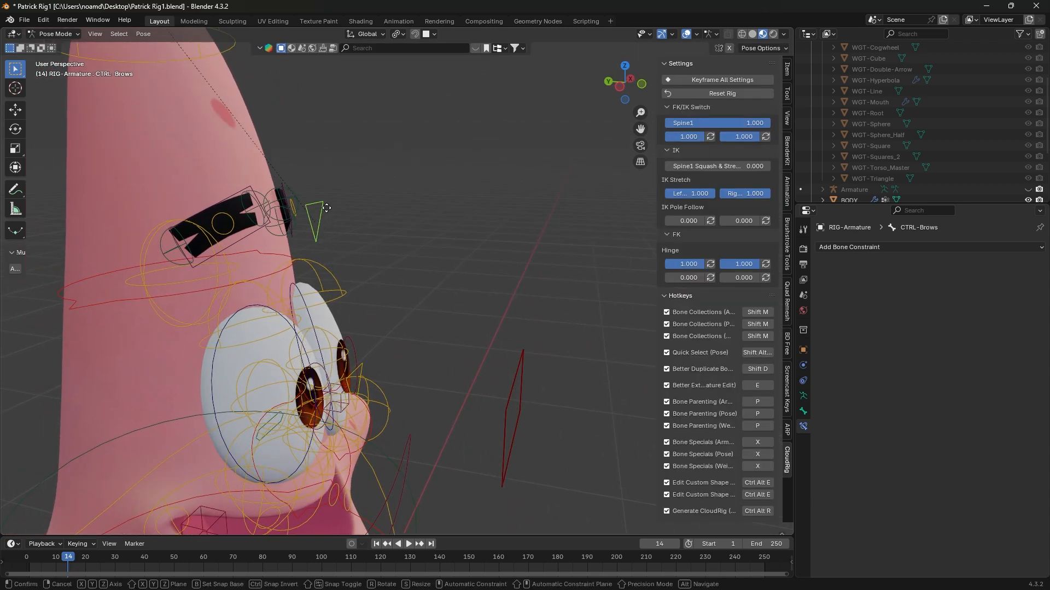
- Try rotating and moving CTRL-Eyebrow.R to test how the eyebrow slides over the body surface
click(257, 232)
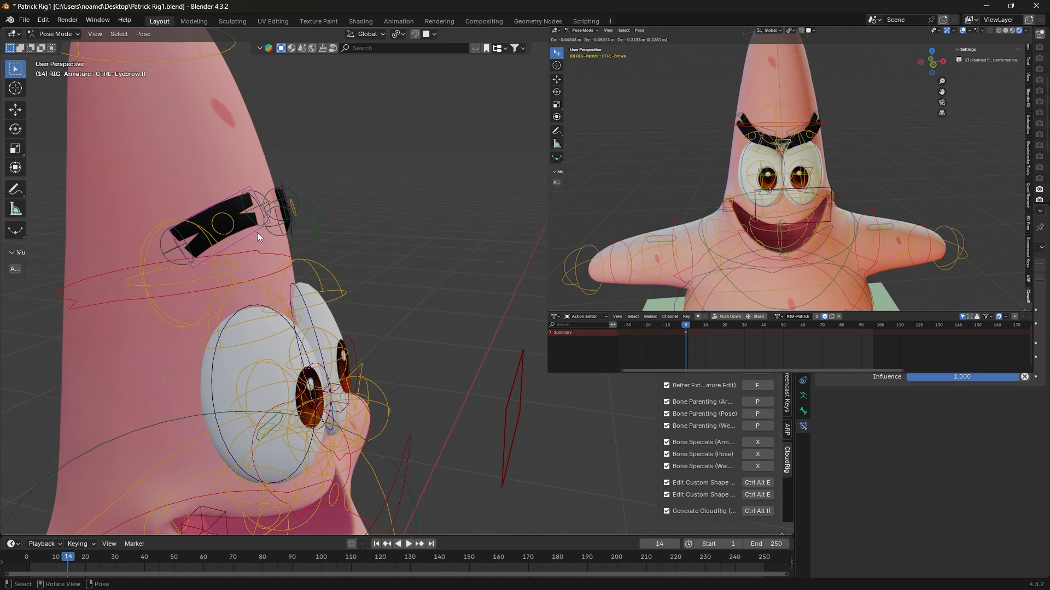
middle_drag(257, 231, 313, 250)
key(r)
click(314, 265)
key(g)
key(Escape)
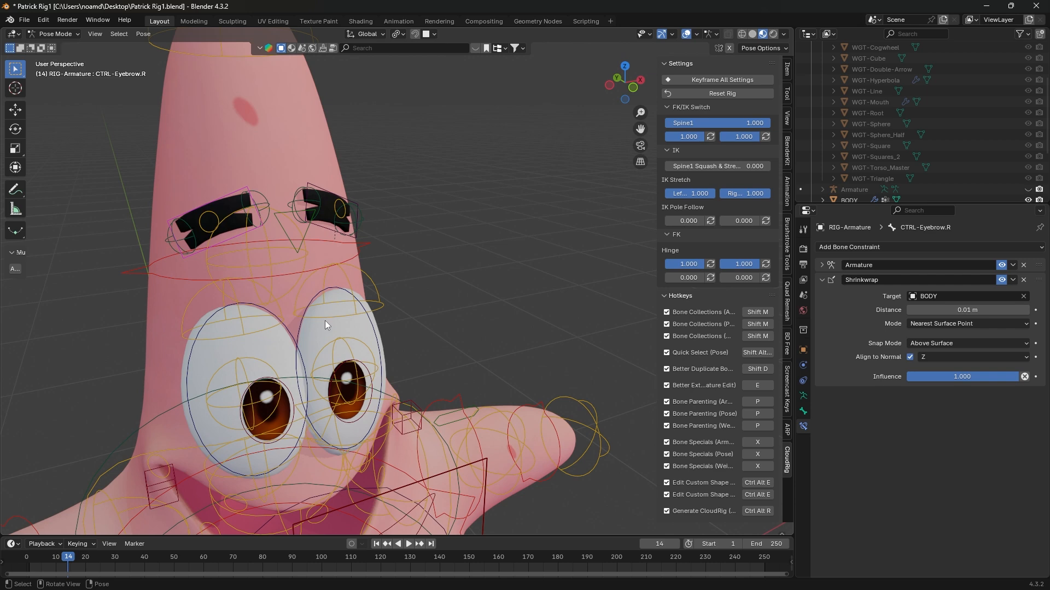
- Enlarge the timeline area, turn it into a Dope Sheet in Action Editor mode, and go to frame 0
drag(156, 536, 155, 464)
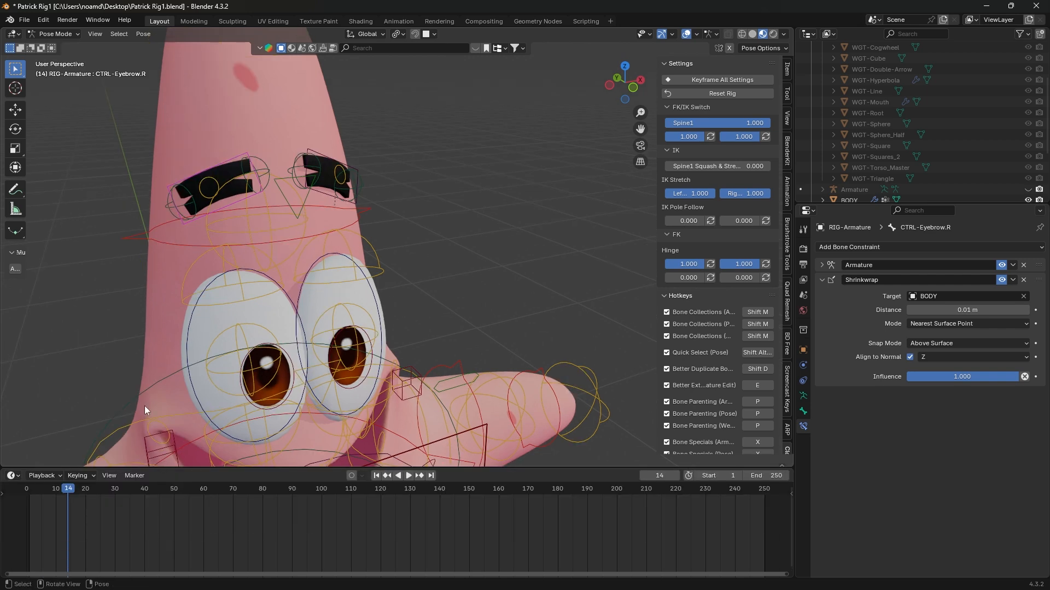
middle_drag(233, 368, 212, 363)
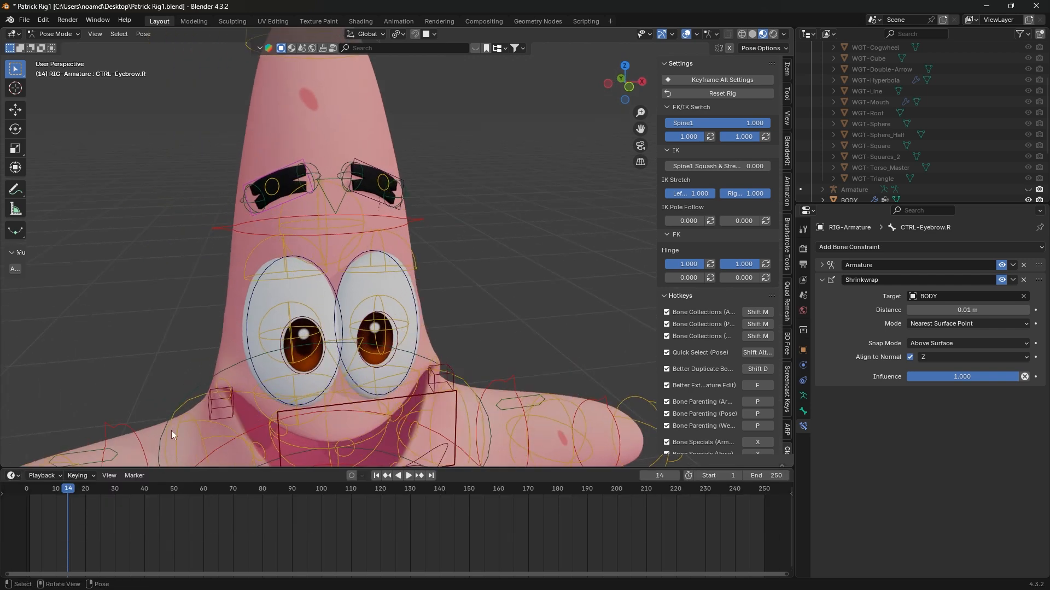
click(12, 477)
click(158, 366)
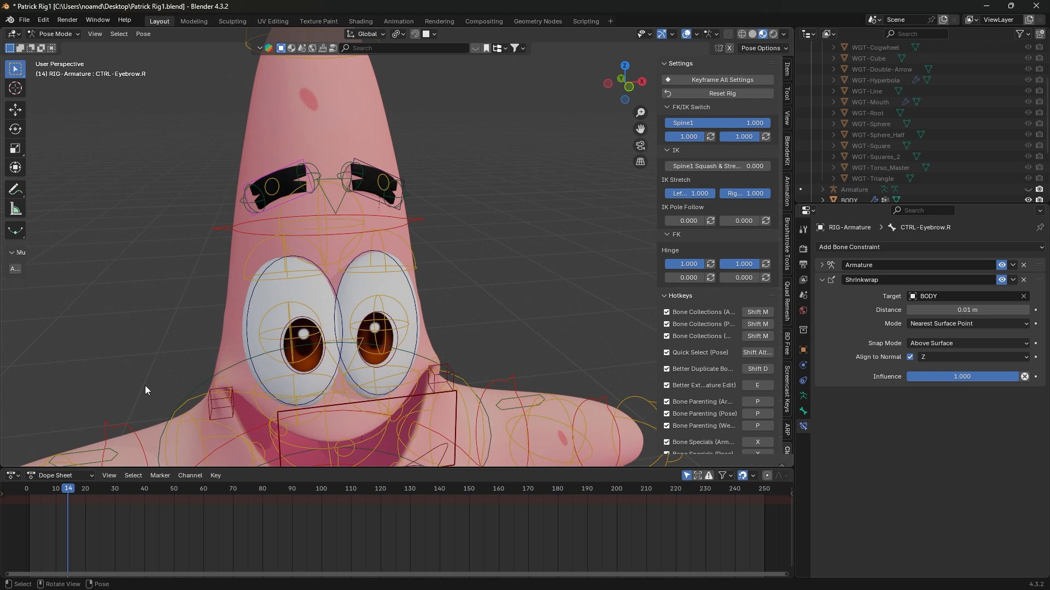
click(54, 475)
click(54, 512)
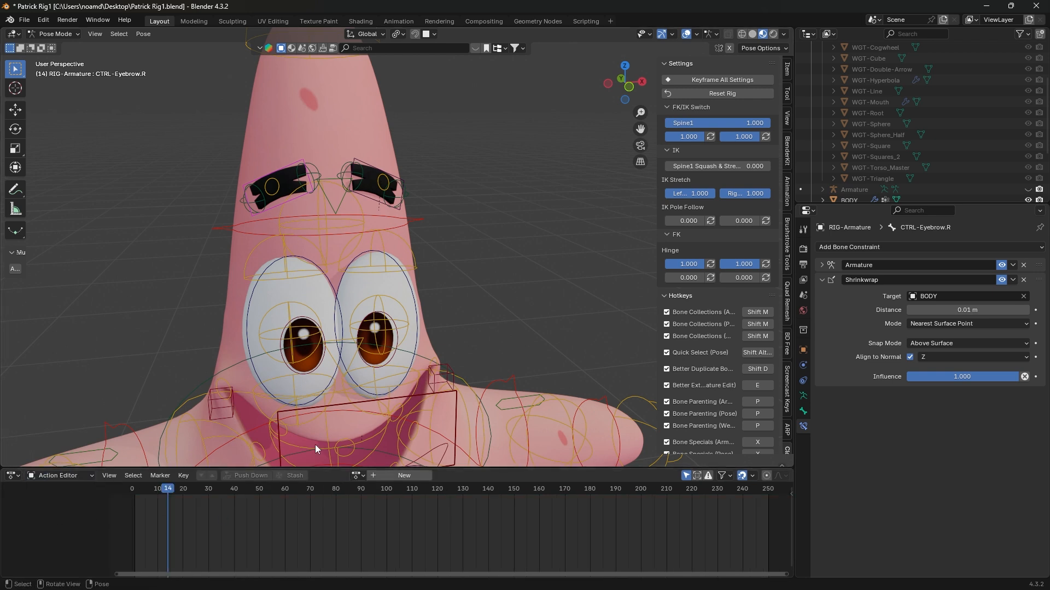
click(132, 489)
- Create a new action for the rig and name it RIG_Patrick-Brows_Down
click(327, 188)
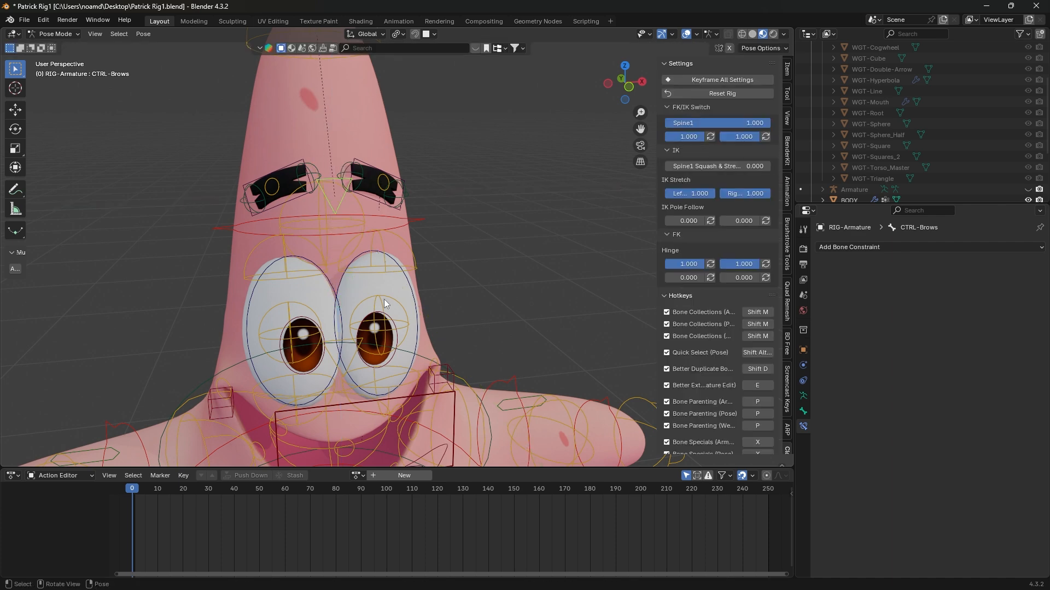
middle_drag(362, 300, 326, 233)
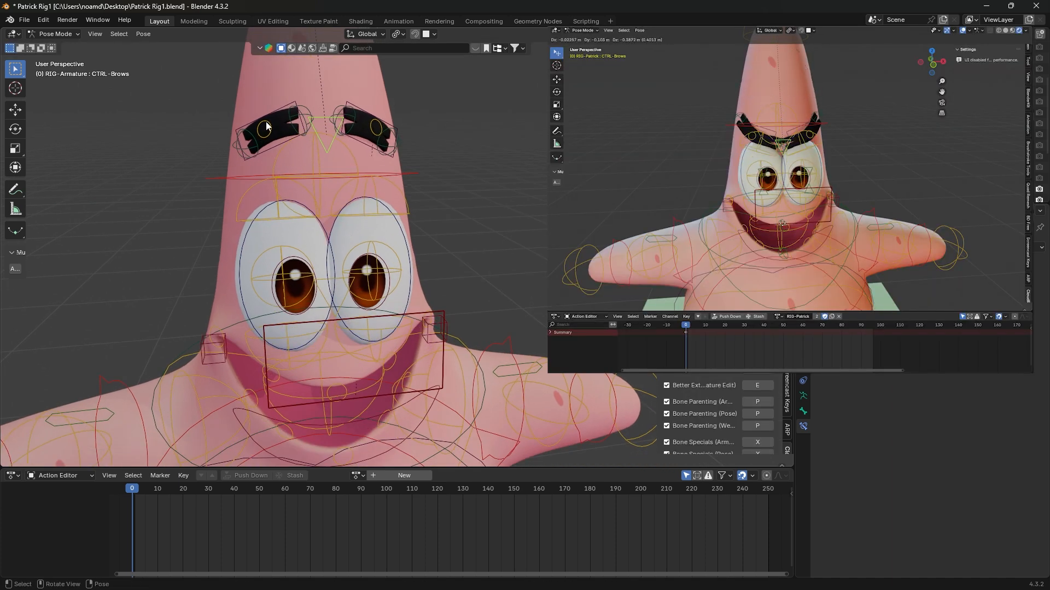
click(404, 475)
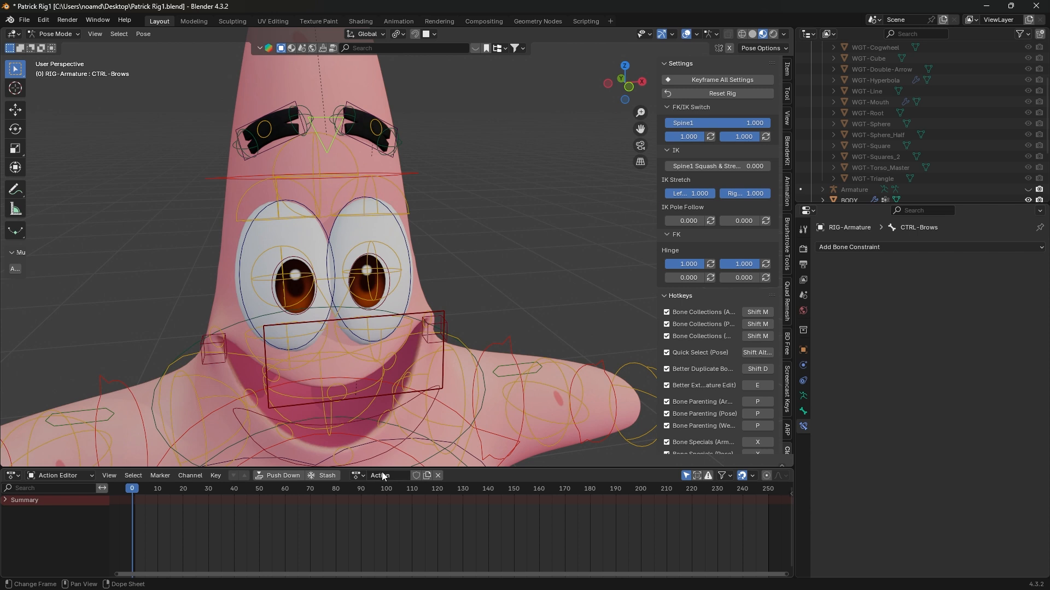
double_click(380, 475)
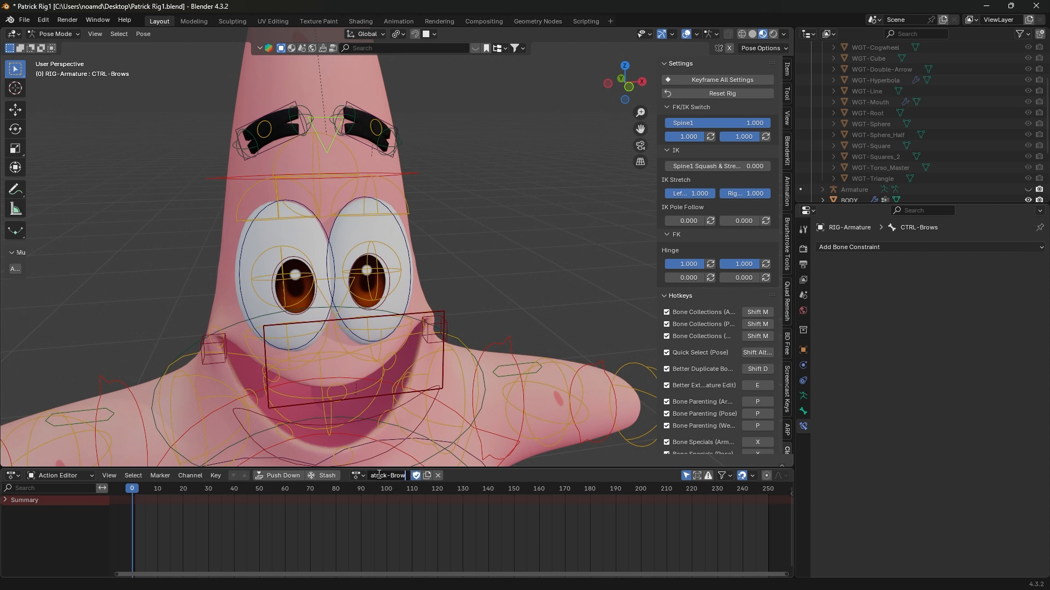
key(Return)
double_click(429, 475)
click(429, 475)
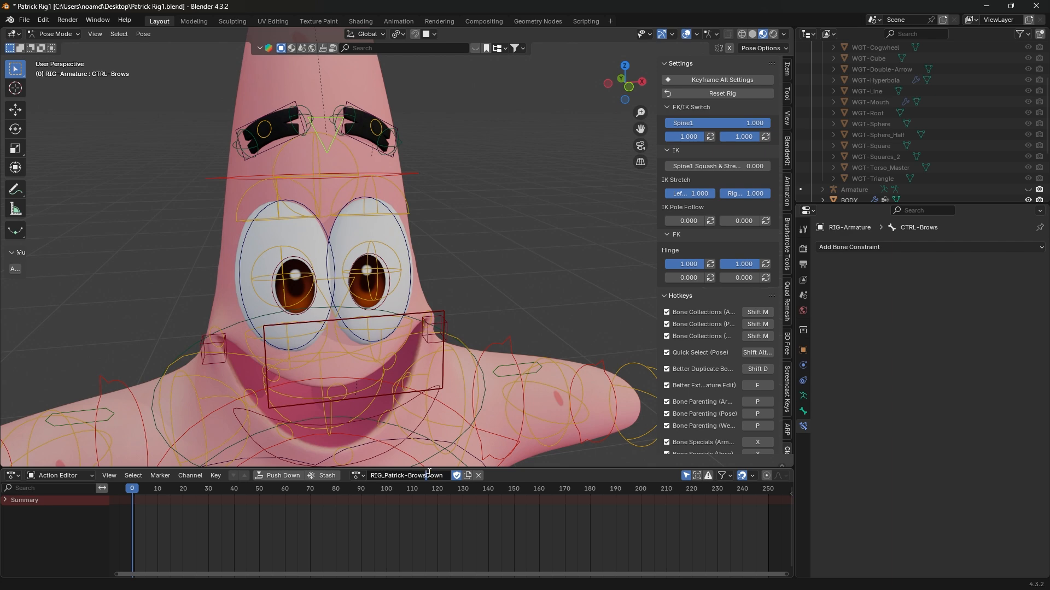
key(Return)
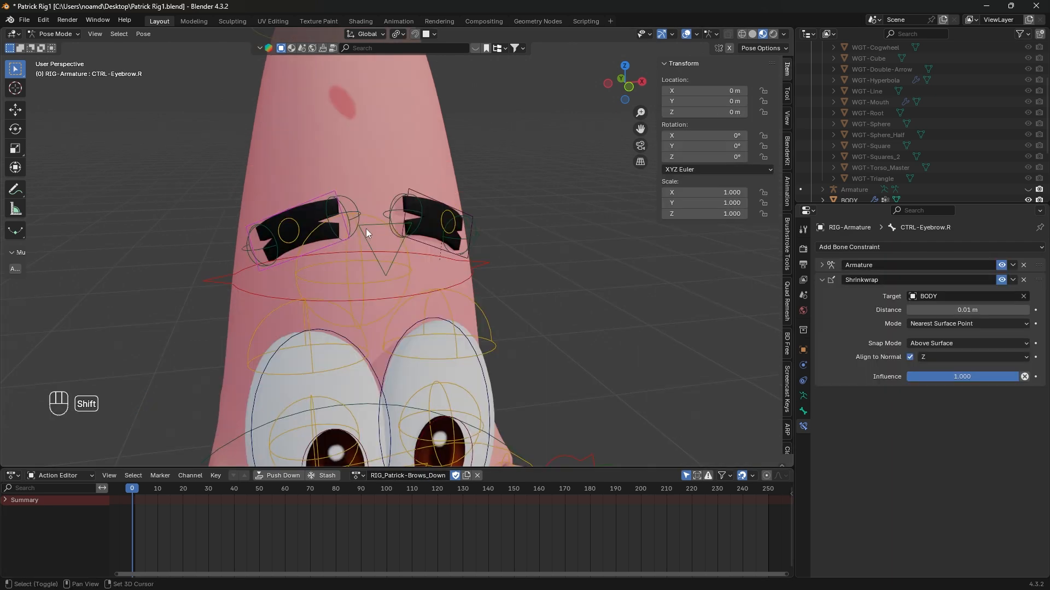
- Select the controls and STR bones of both eyebrows and keyframe them at frame 0
shift+middle_drag(366, 228, 311, 227)
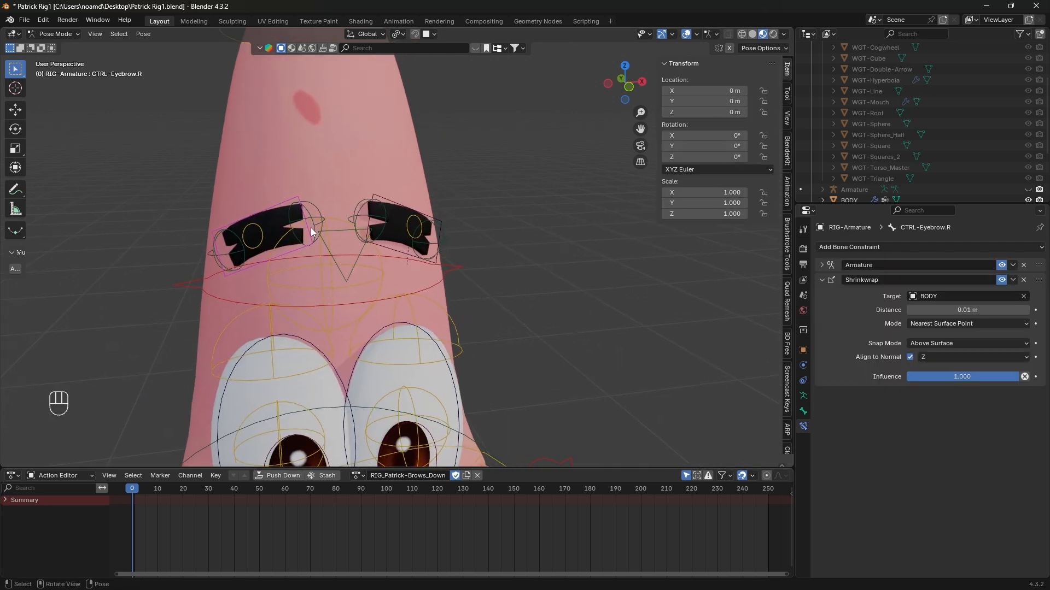
click(262, 213)
click(257, 223)
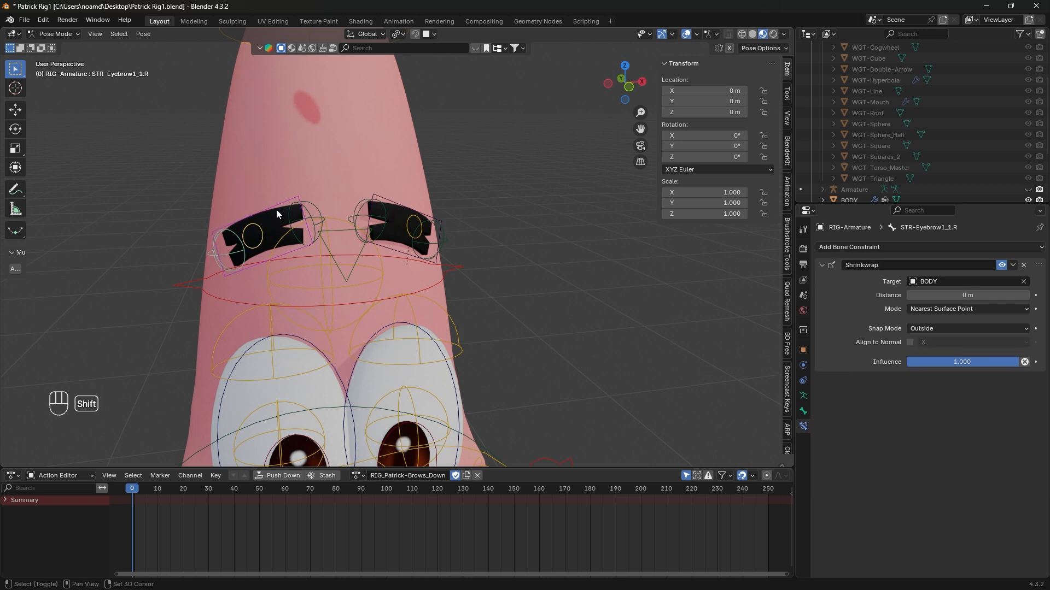
shift+click(392, 195)
shift+click(449, 243)
key(i)
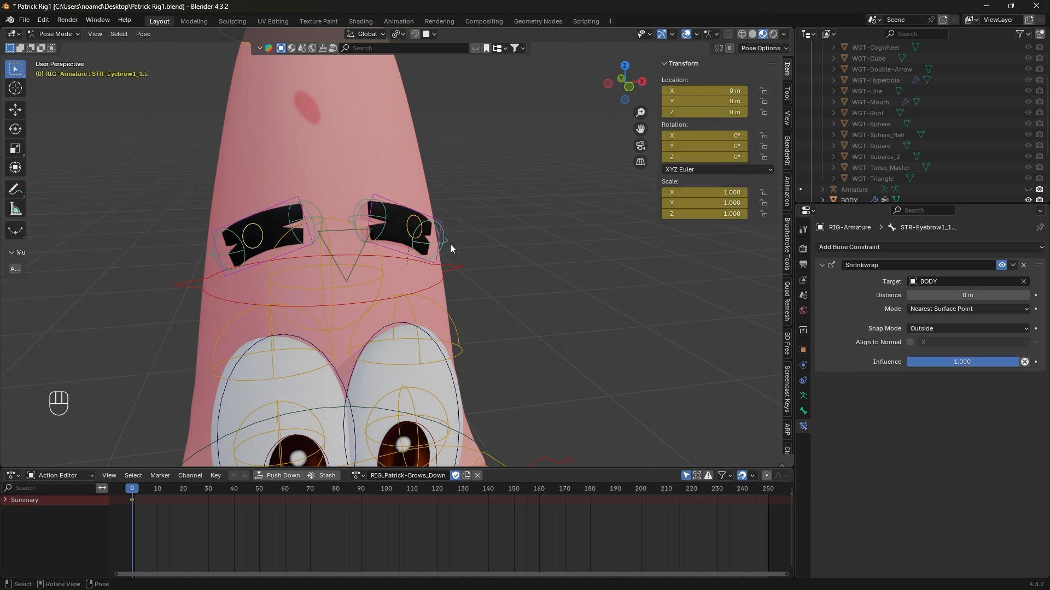
- With frame 10 as the current frame, add a Timeline area below the Action Editor and enable auto keying
click(158, 489)
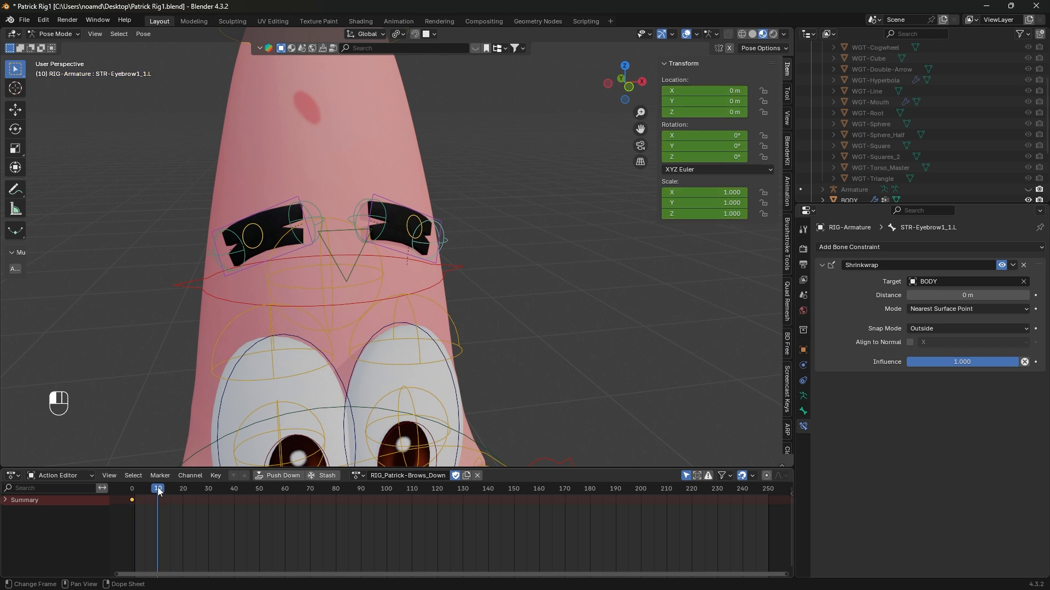
shift+middle_drag(273, 240, 285, 193)
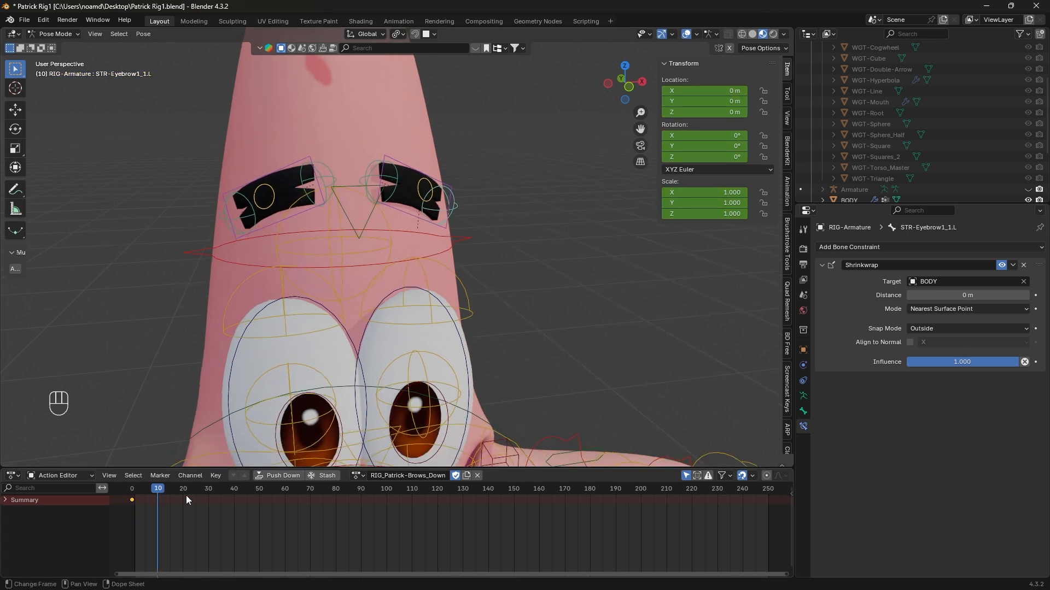
drag(3, 576, 17, 562)
click(14, 571)
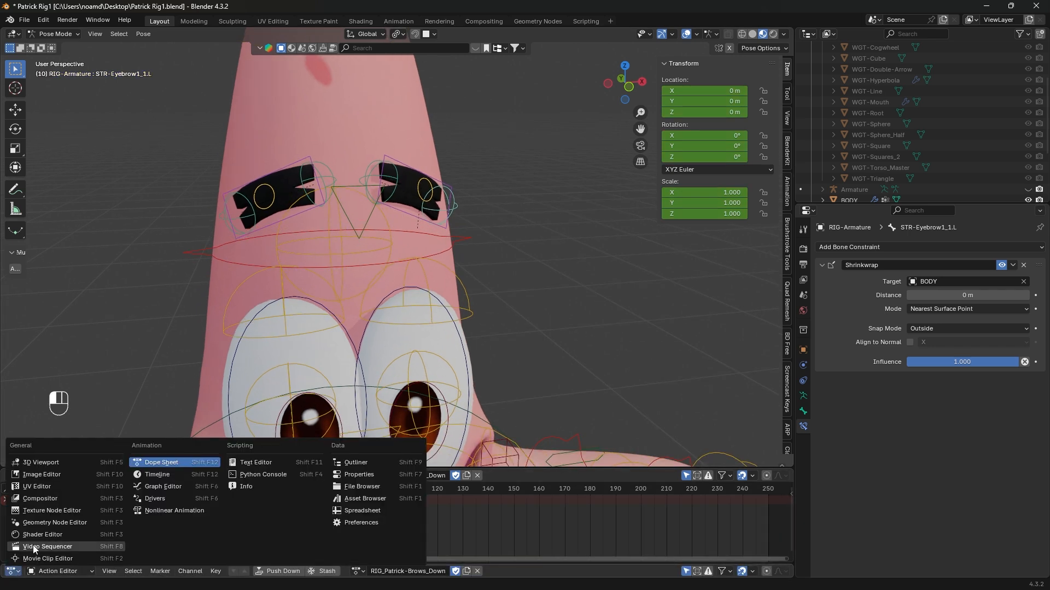
click(154, 475)
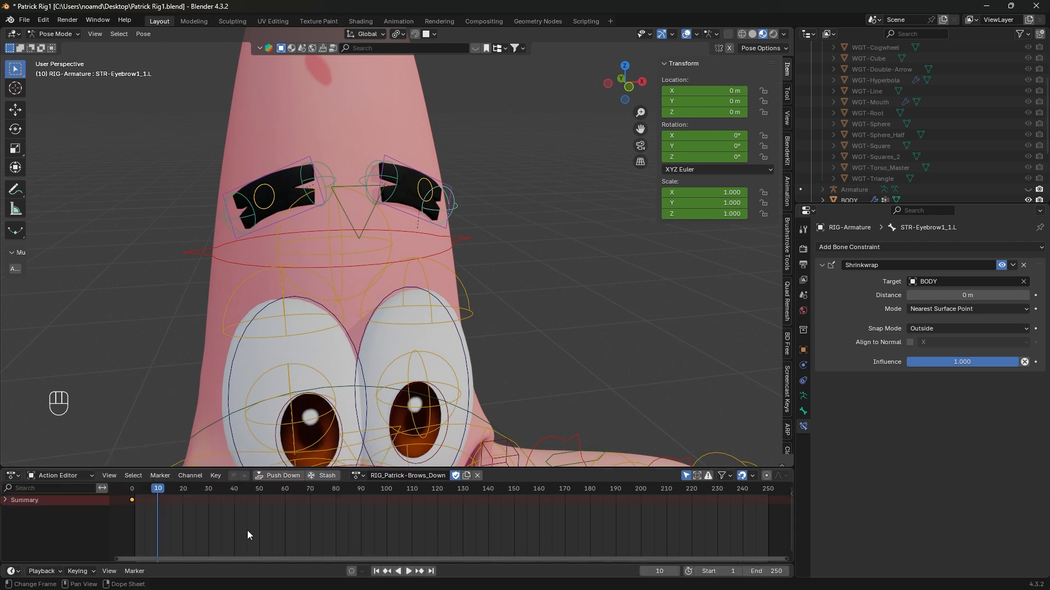
click(351, 571)
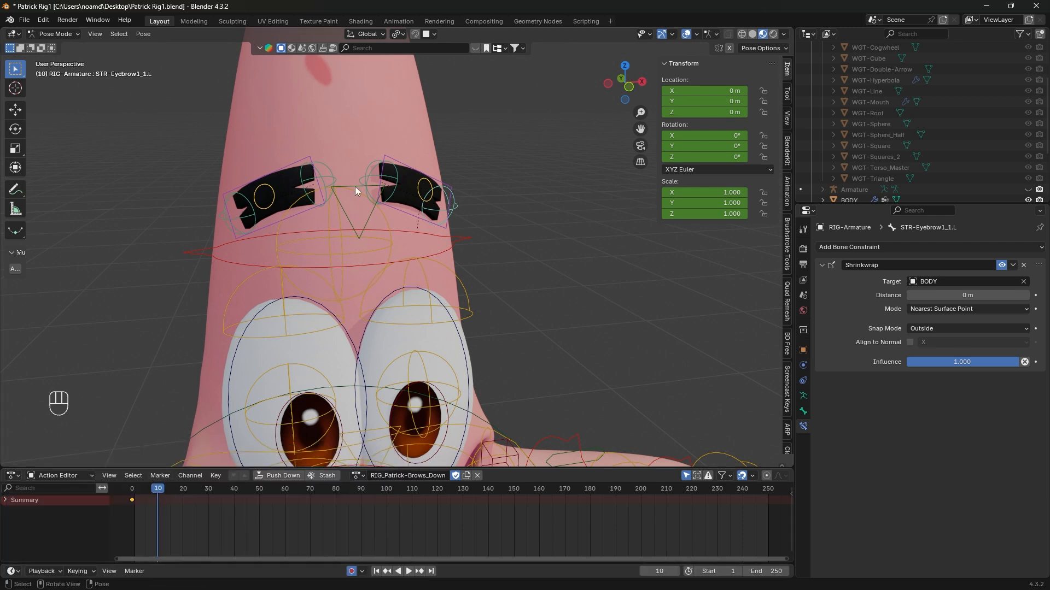
- Key the eyebrow bones at frame 10, and lower and rotate CTRL-Eyebrow.R so its inner end slants down toward the nose
click(329, 171)
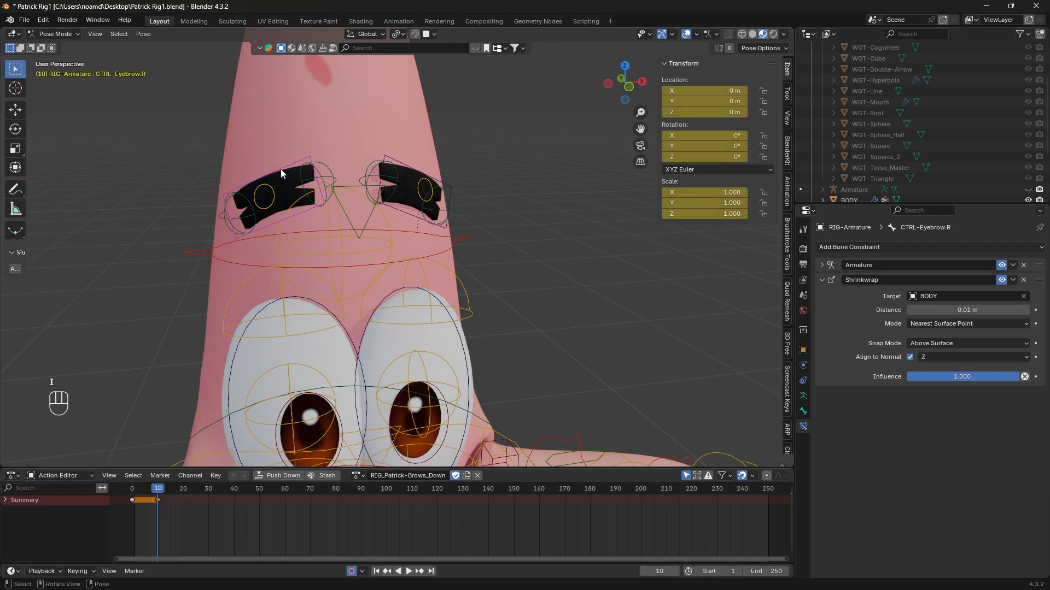
key(g)
key(z)
key(r)
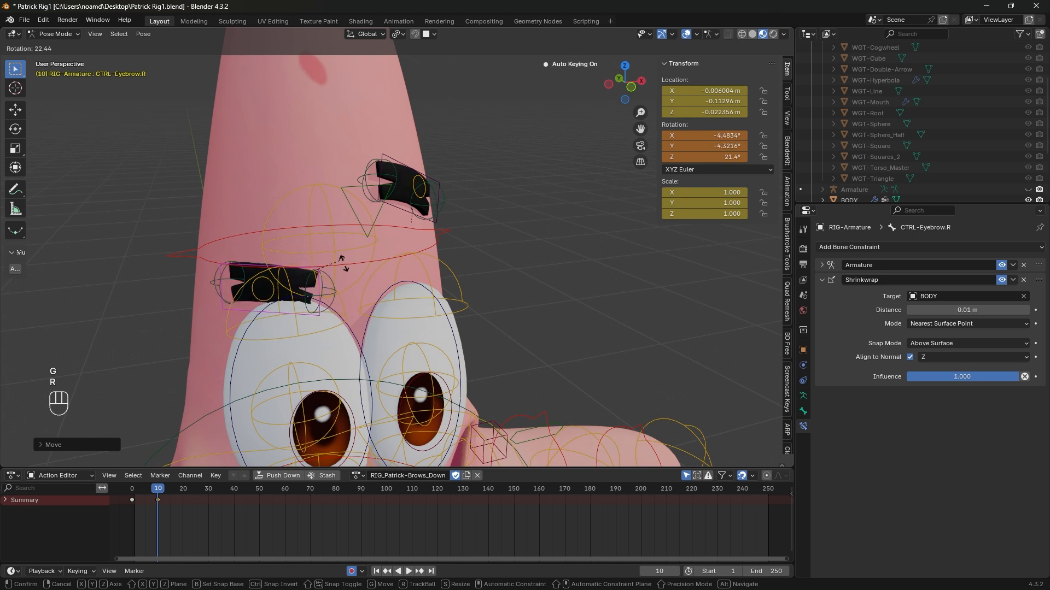
click(347, 277)
key(g)
click(285, 301)
- Move STR-Eyebrow_2.R downward so the middle of that eyebrow bends toward the eye
click(282, 306)
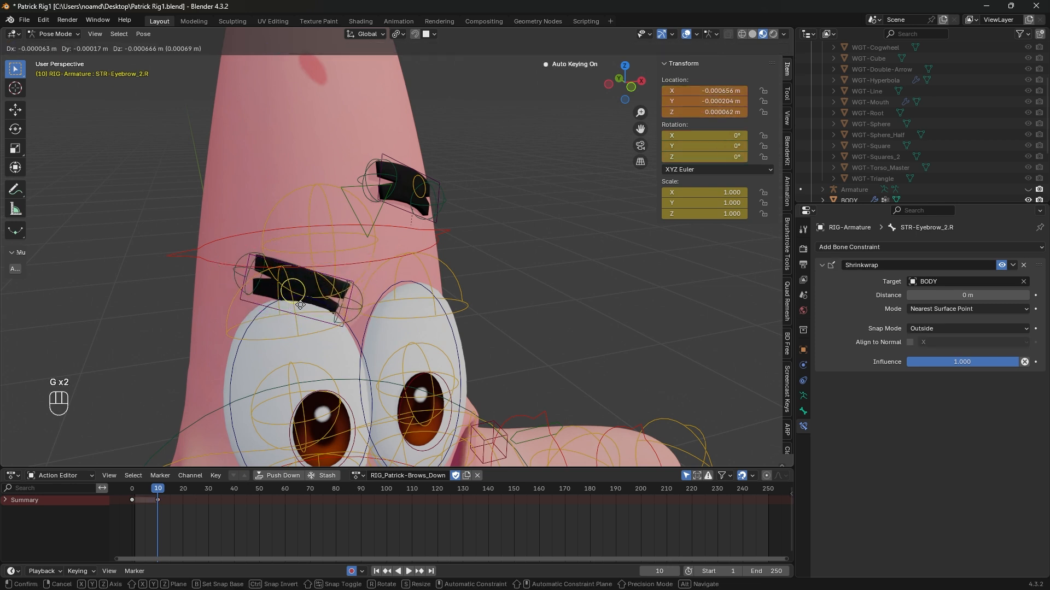
key(g)
click(294, 312)
middle_drag(362, 311, 343, 294)
key(g)
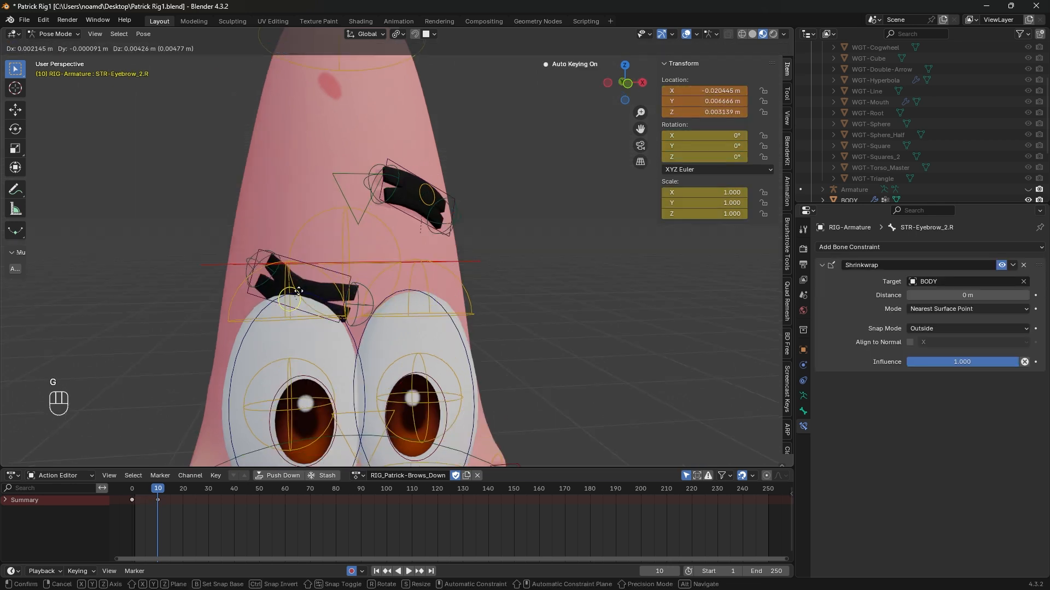
click(350, 288)
- Enable X-axis mirroring for posing and nudge the eyebrow bones so both brows take the same lowered, angry shape
click(730, 48)
key(g)
click(405, 192)
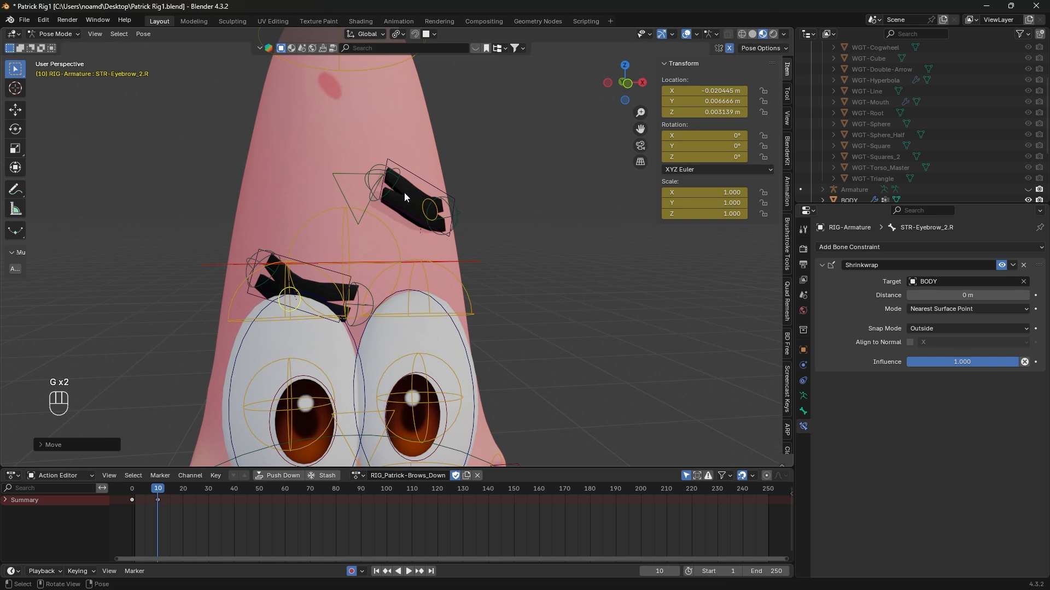
click(346, 282)
key(g)
click(347, 272)
- Rotate STR-Eye1_1.L by about 20° and move it slightly down so the tops of both eyes slant with the brows
key(r)
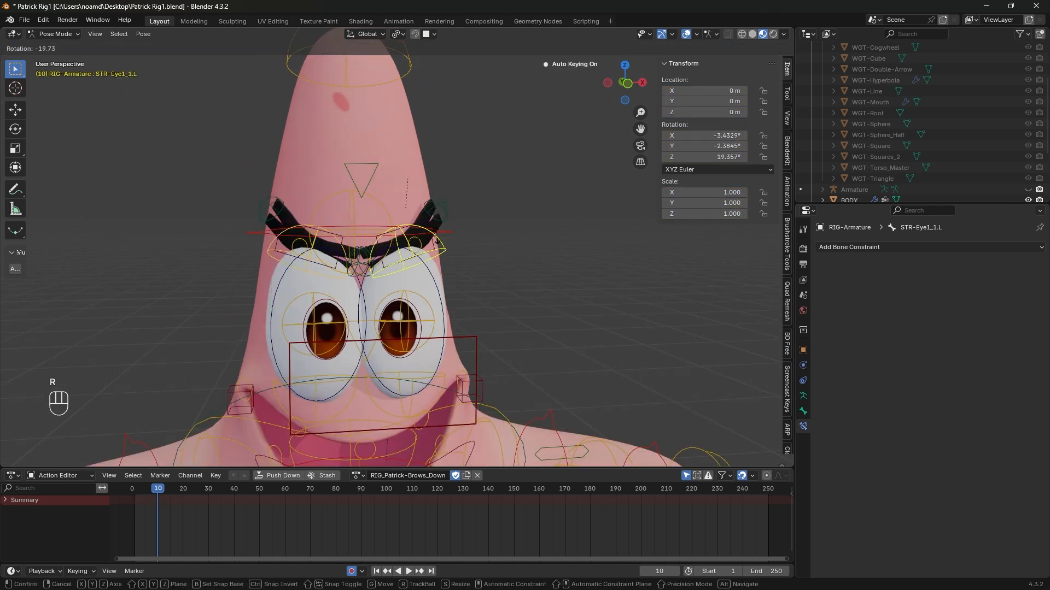
click(434, 239)
key(g)
click(434, 251)
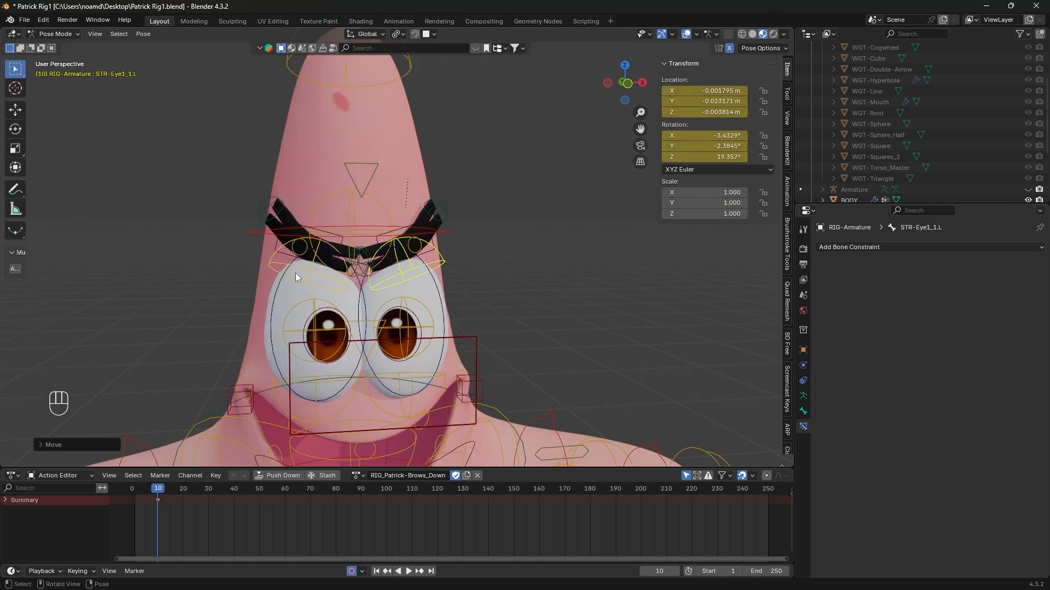
- At frame 0, clear the rotation and location of STR-Eye1_1.R to key the upper eye shape at rest
key(Down)
click(280, 254)
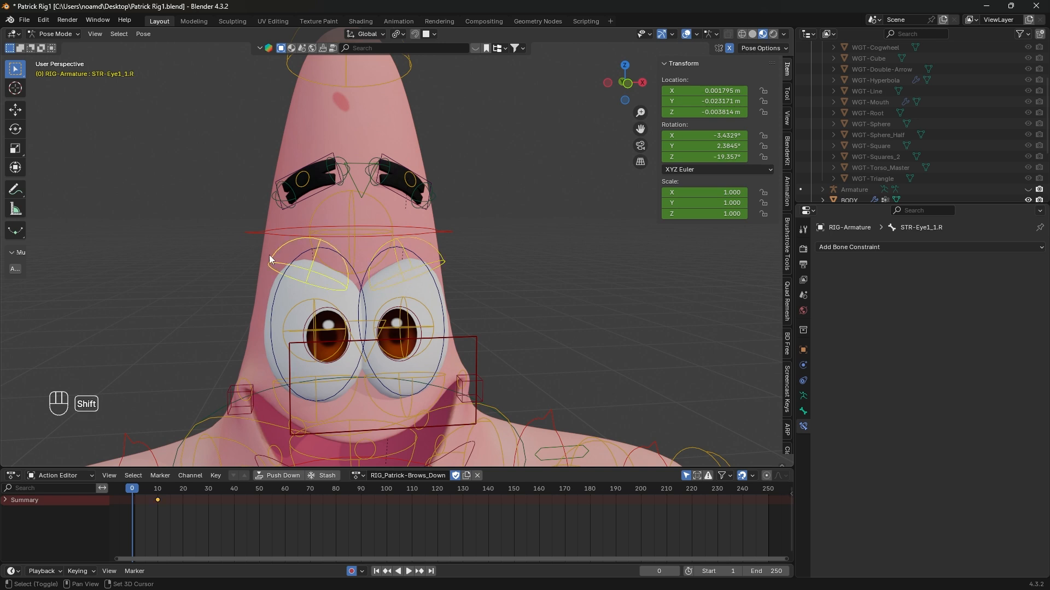
key(alt+r)
key(alt+g)
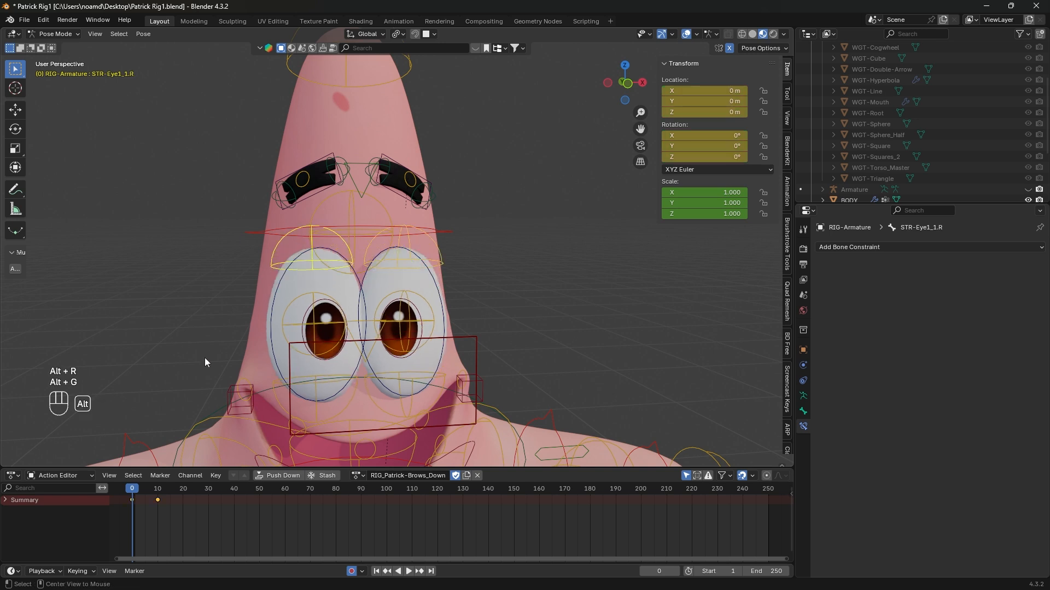
- Clear the scale of STR-Eye1_1.R and set the keyframes of all eyebrow and upper-eye bones to Linear interpolation
key(alt+s)
click(402, 249)
scroll(383, 284, up, 2)
shift+middle_drag(358, 302, 428, 339)
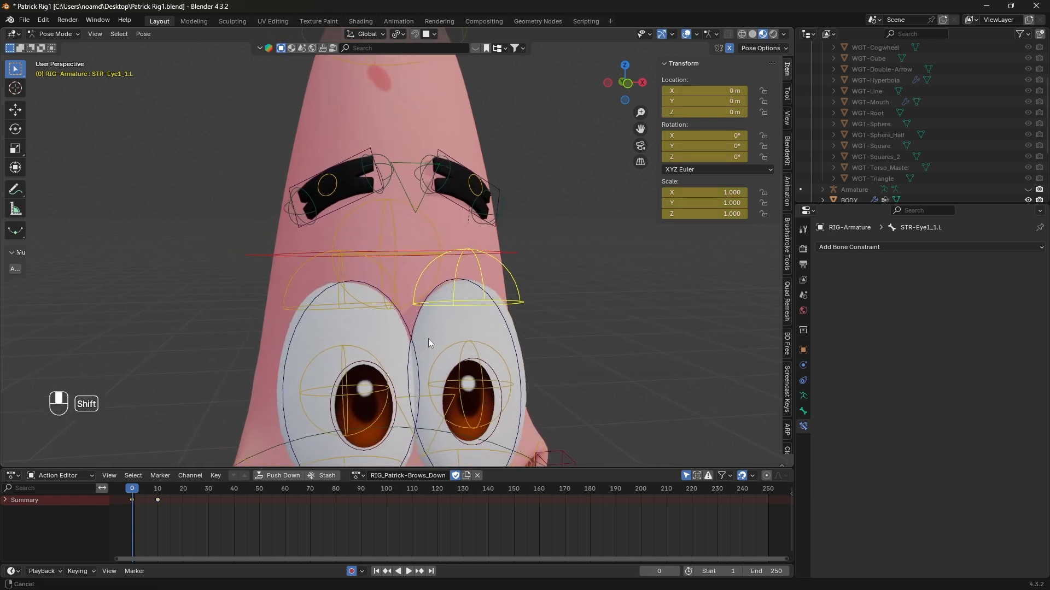
click(302, 271)
shift+click(514, 270)
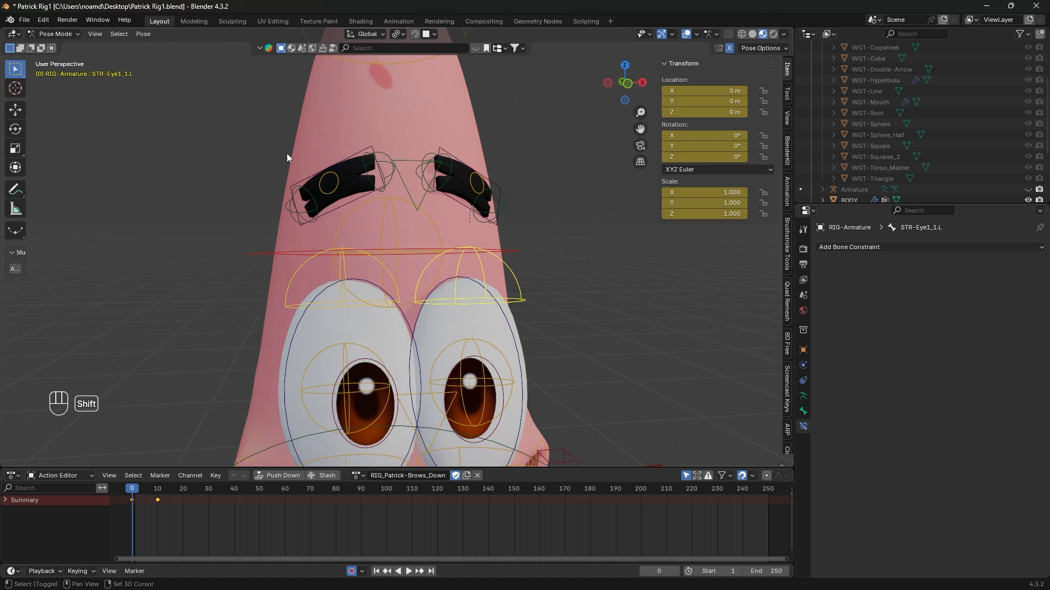
shift+drag(251, 134, 552, 213)
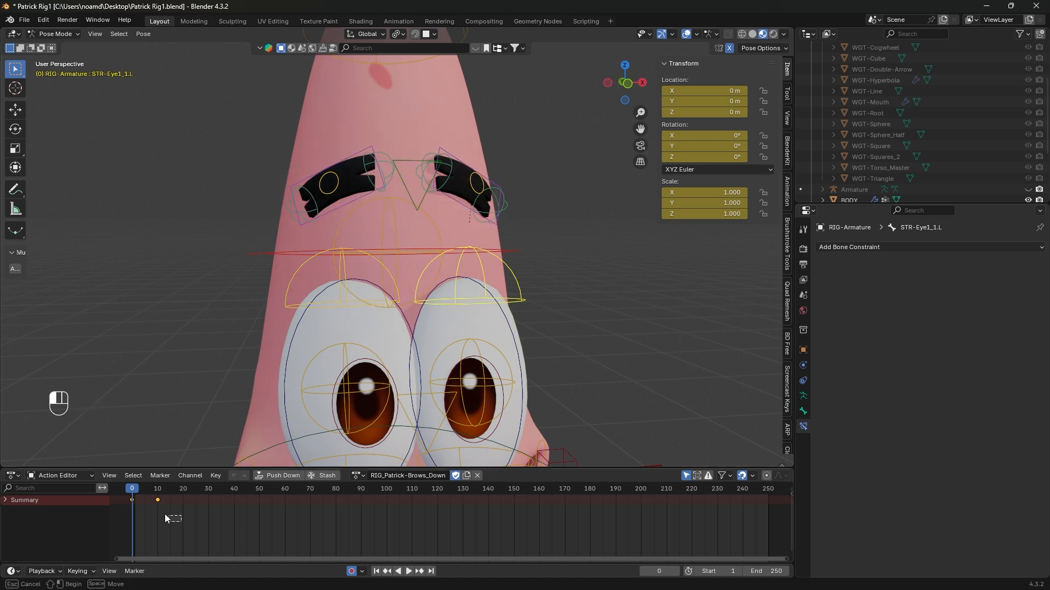
key(t)
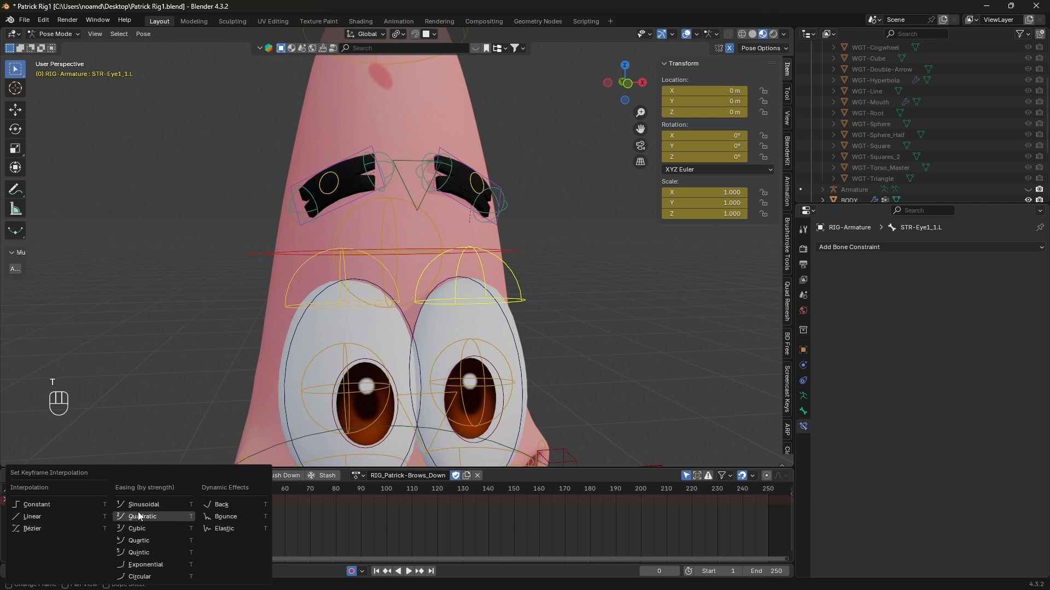
click(58, 516)
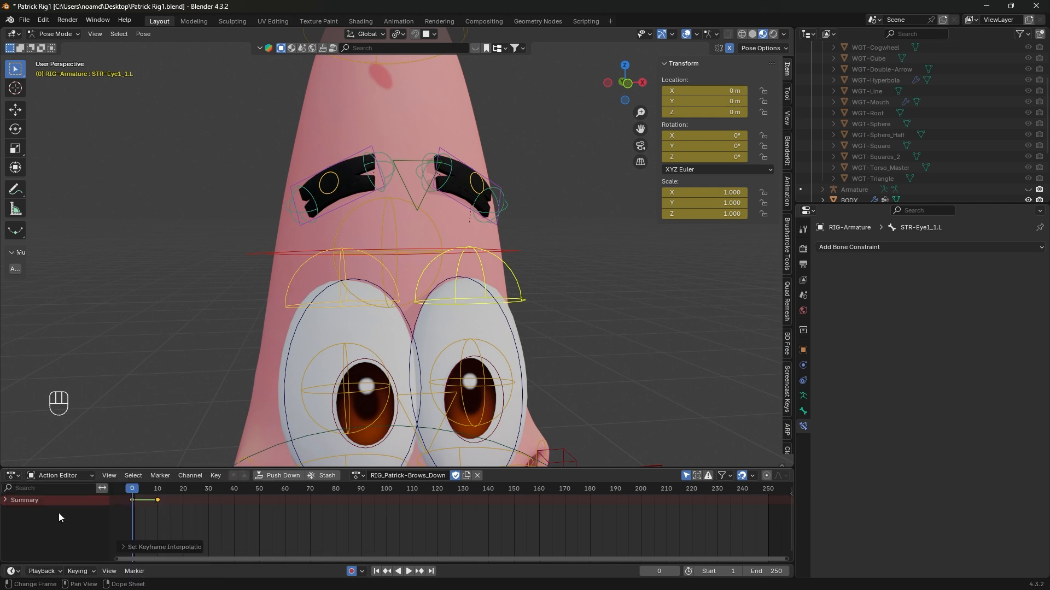
- Preview the brow action by scrubbing to frame 8 and back to 0 while checking the CTRL-Brows control
click(417, 207)
key(g)
right_click(414, 214)
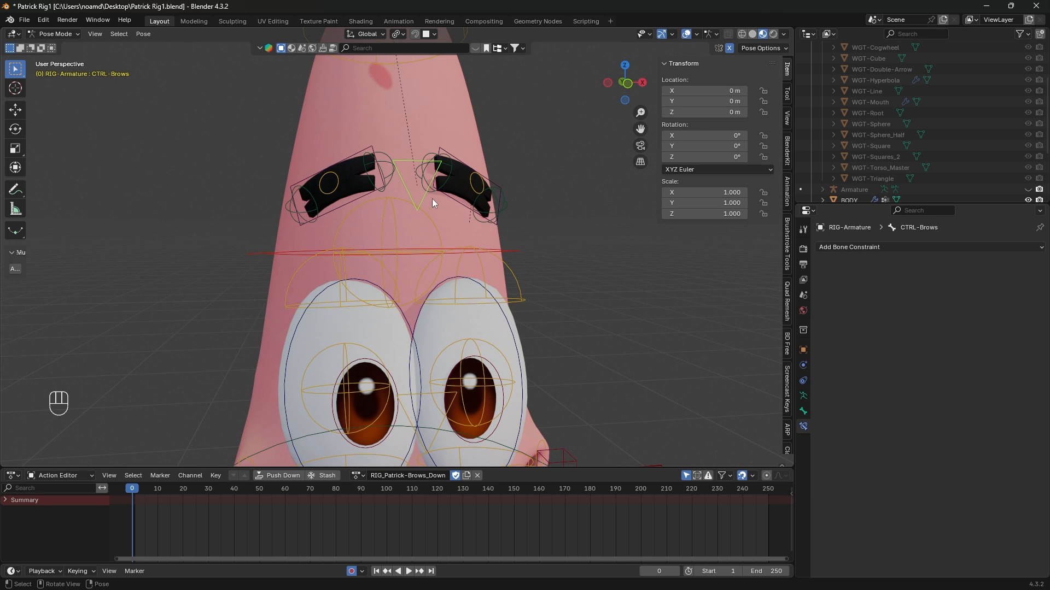
click(341, 206)
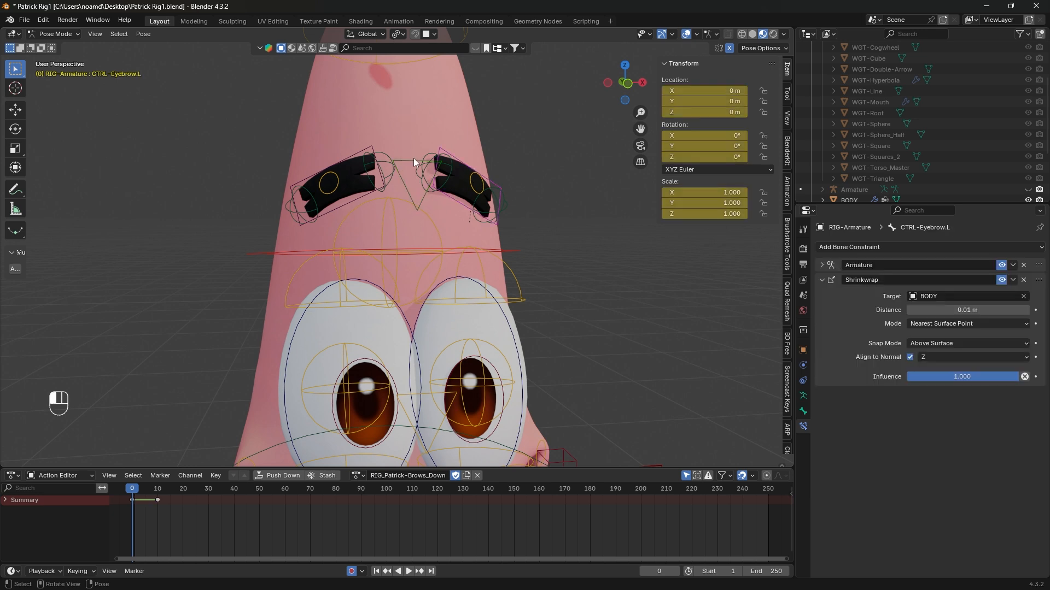
click(413, 159)
drag(129, 491, 152, 497)
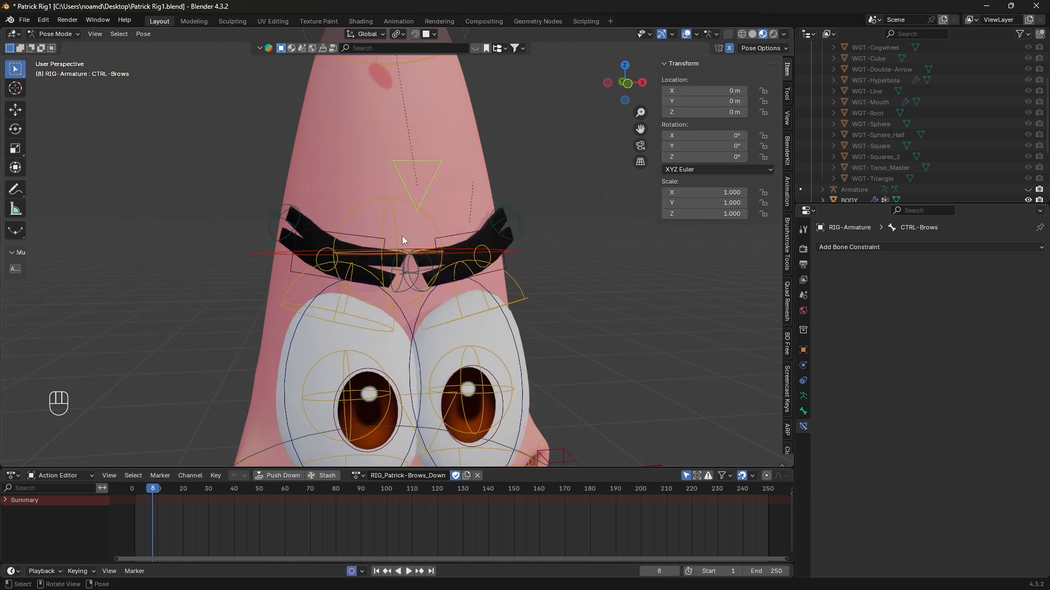
click(130, 483)
- Add an Action constraint to CTRL-Eyebrow.L and name it RIG_Patrick-Brows_Down
click(341, 206)
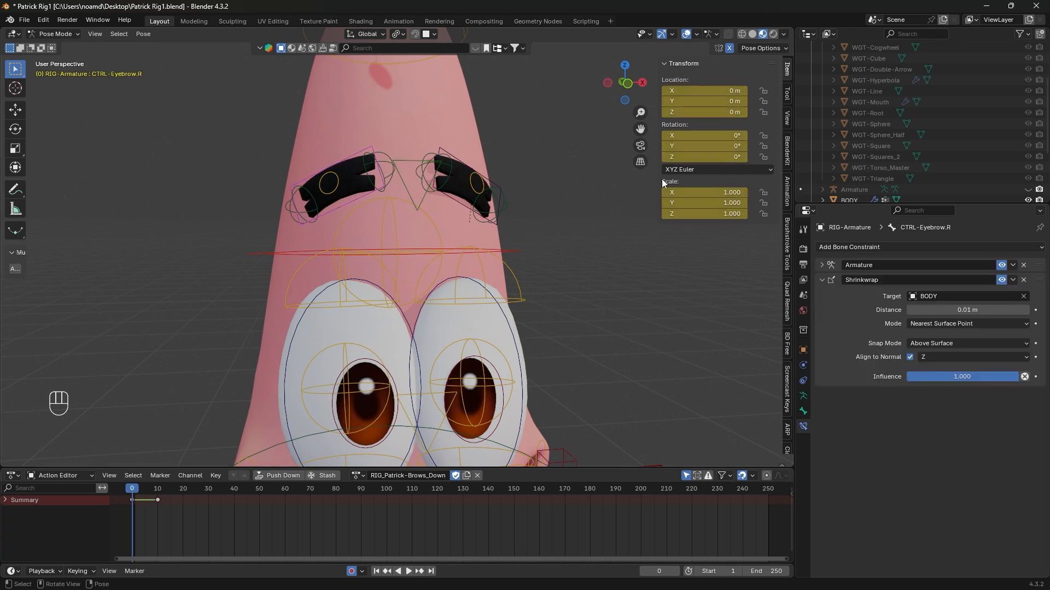
click(494, 168)
click(491, 174)
middle_drag(493, 163, 286, 255)
click(930, 247)
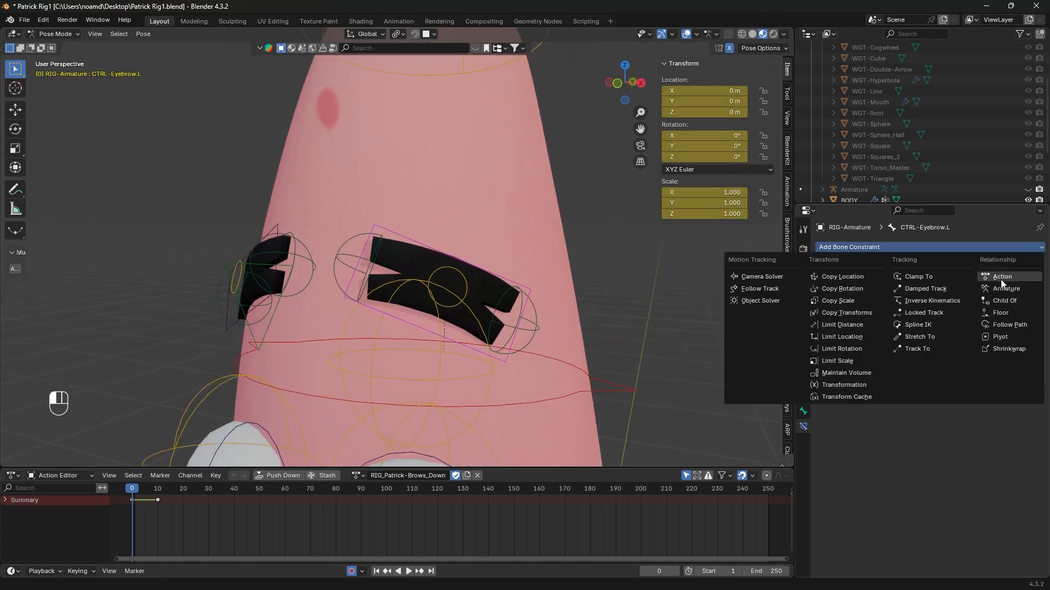
click(1002, 277)
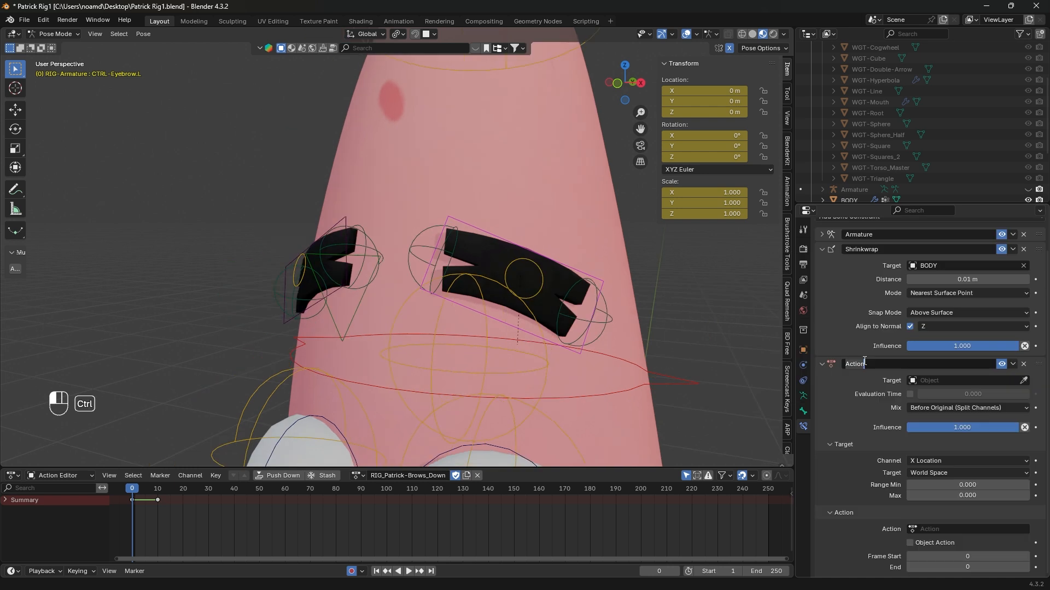
click(865, 365)
text(RIG_Patrick-Brows_Down)
key(Return)
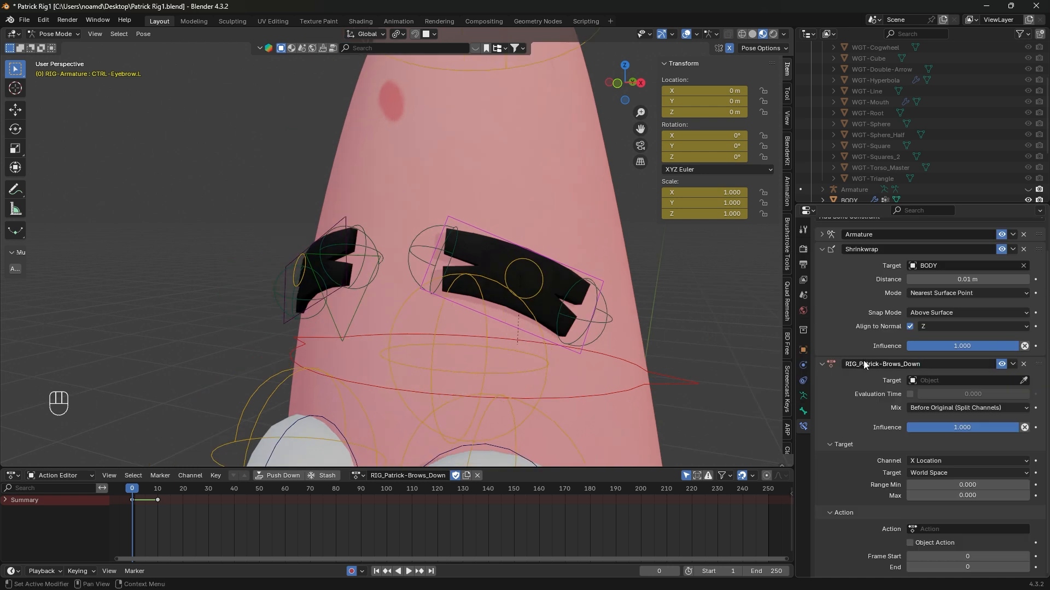
- Set the Action constraint's target to RIG-Armature and its bone to CTRL-Brows
key(e)
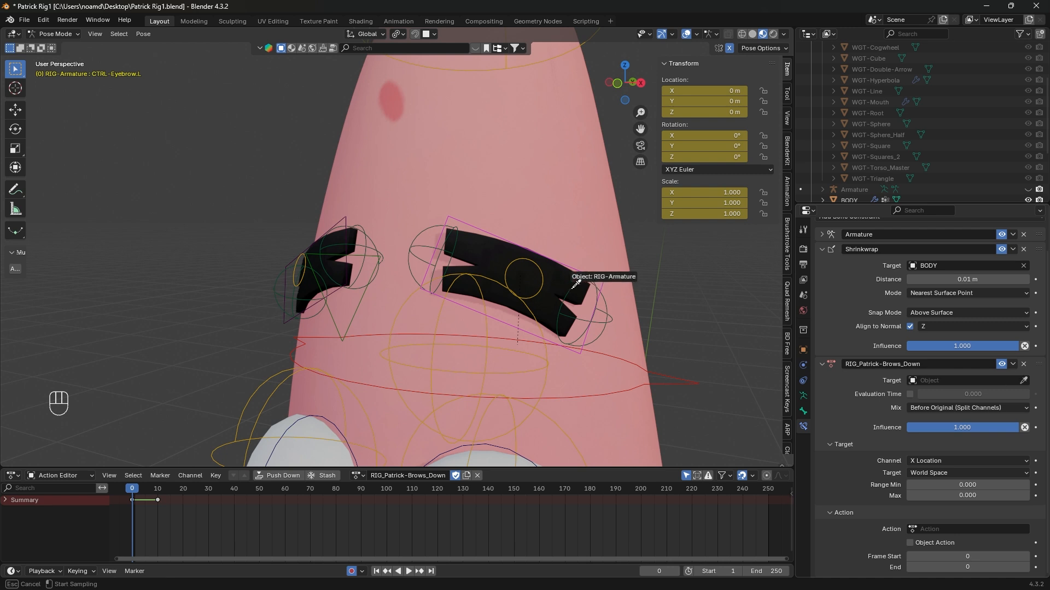
click(580, 264)
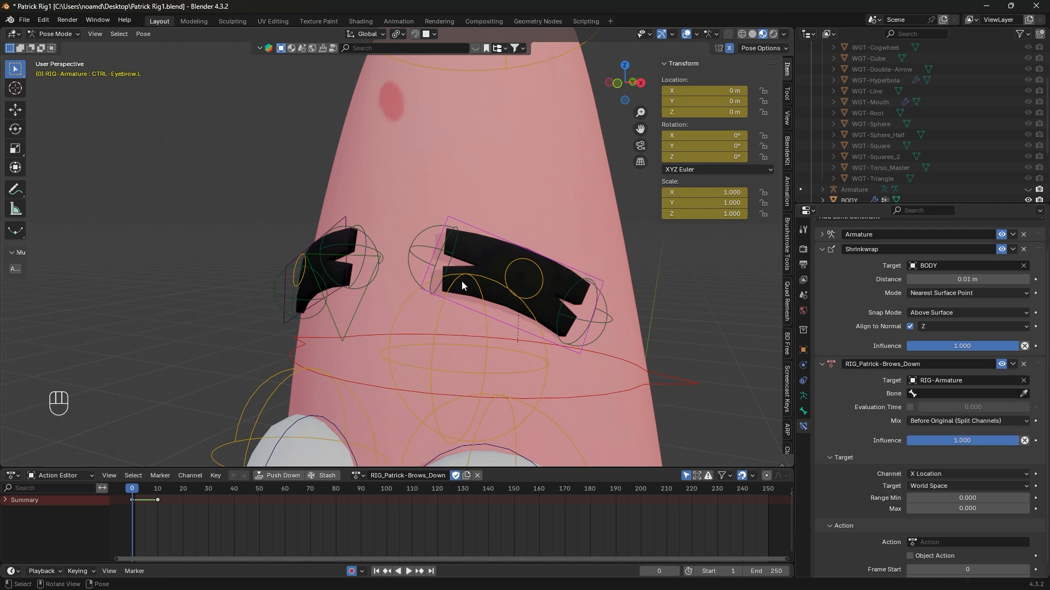
click(338, 302)
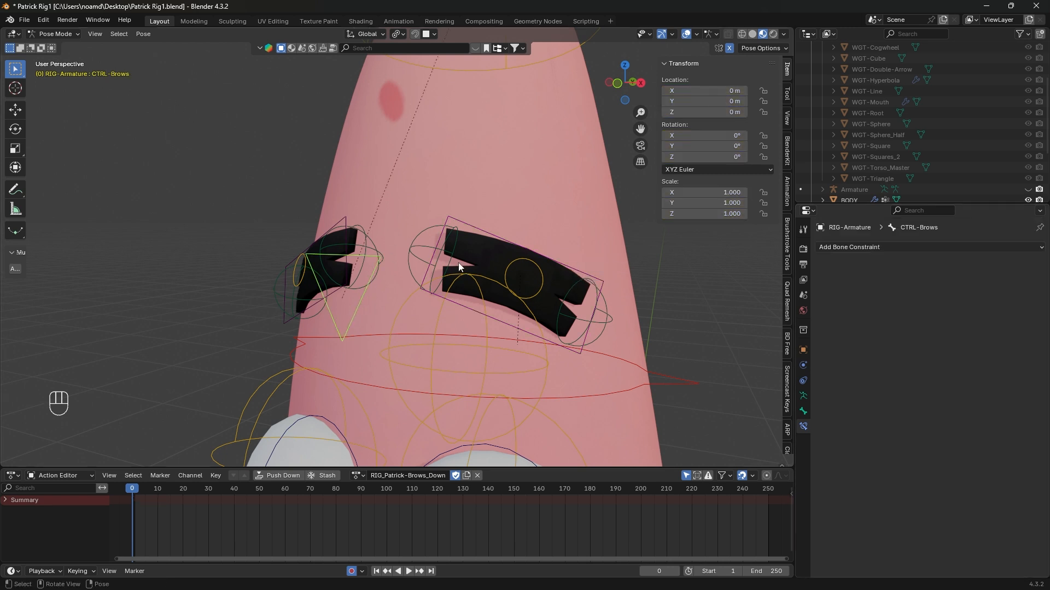
click(536, 253)
click(932, 423)
text(CTR)
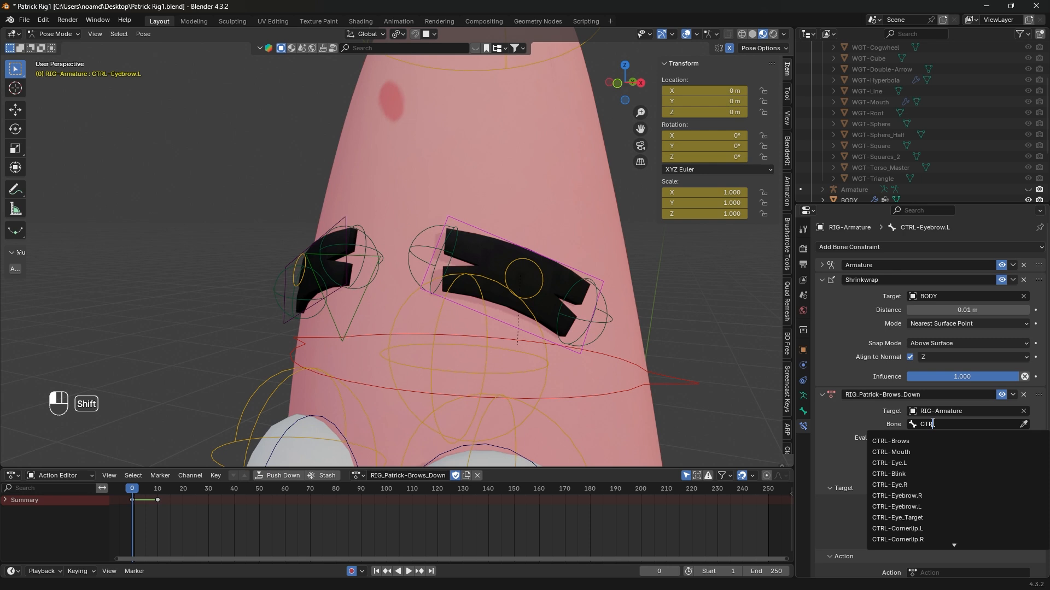
click(961, 444)
scroll(940, 453, down, 1)
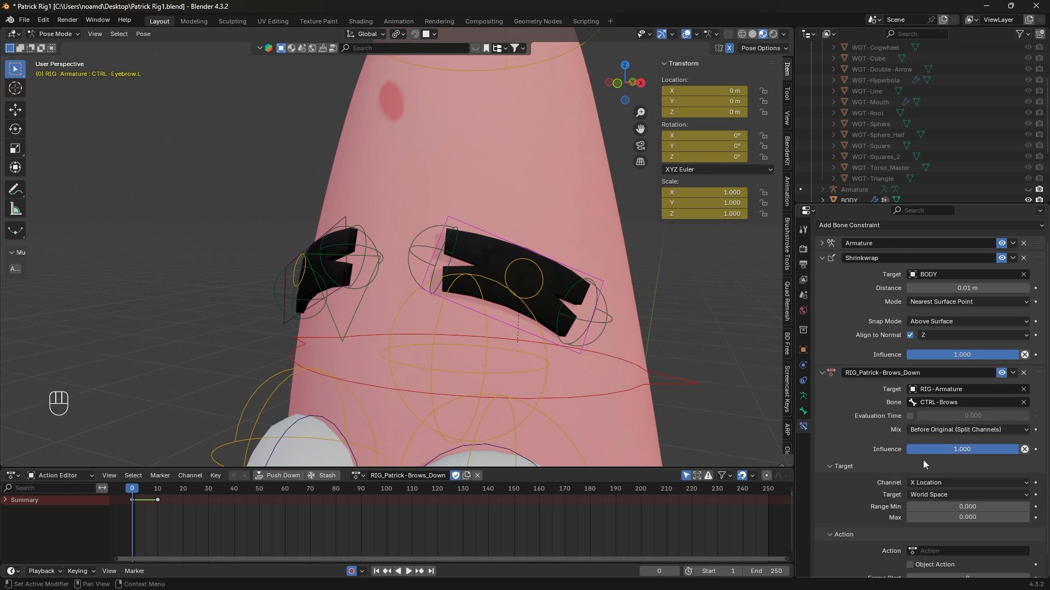
- Test-move CTRL-Brows down along its local Y axis to gauge the travel range, and cancel the move
click(354, 316)
key(g)
right_click(361, 358)
shift+middle_drag(355, 335, 366, 290)
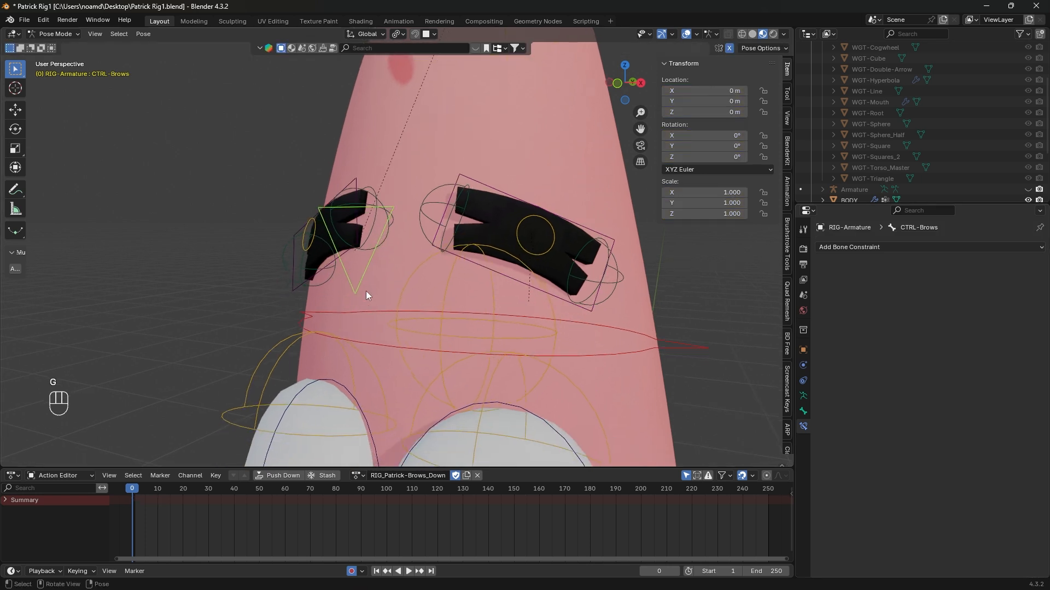
key(g)
key(y)
key(y)
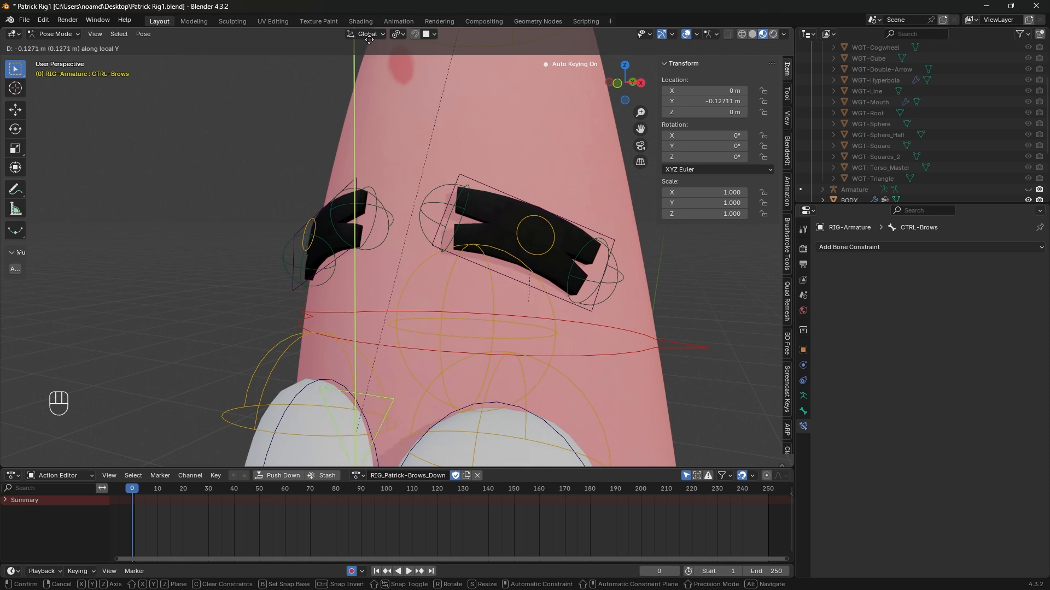
right_click(376, 82)
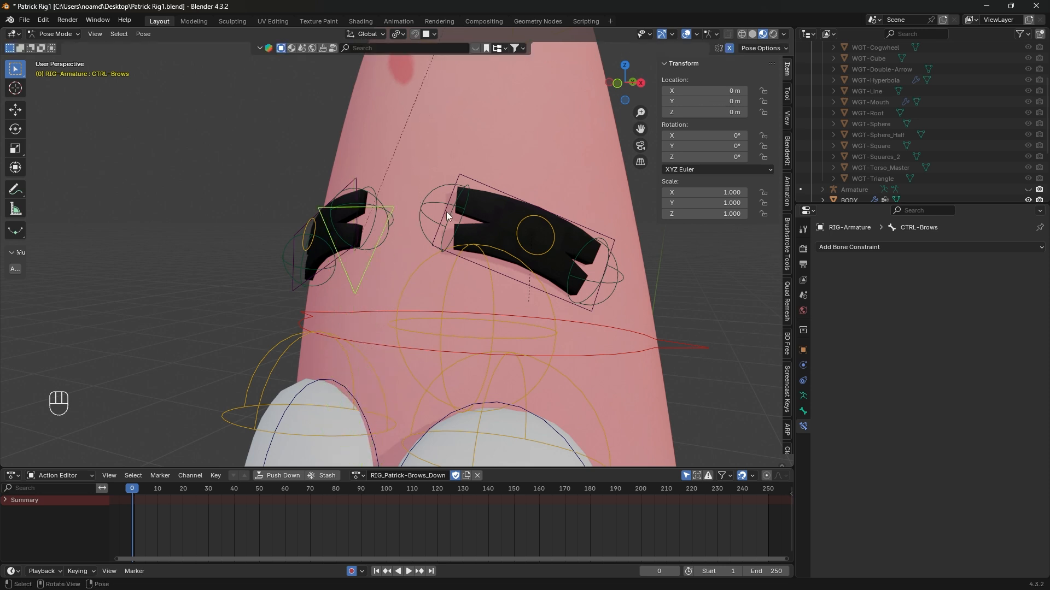
- Have CTRL-Eyebrow.L's Action constraint read Y Location in Local Space, with a range maximum of -0.15
click(452, 195)
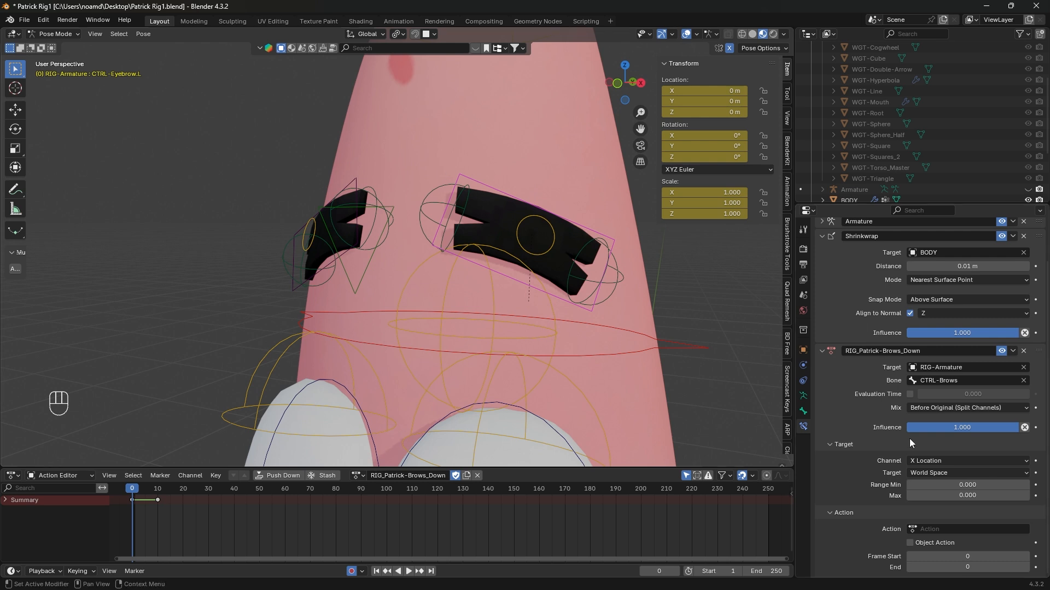
click(933, 462)
click(935, 486)
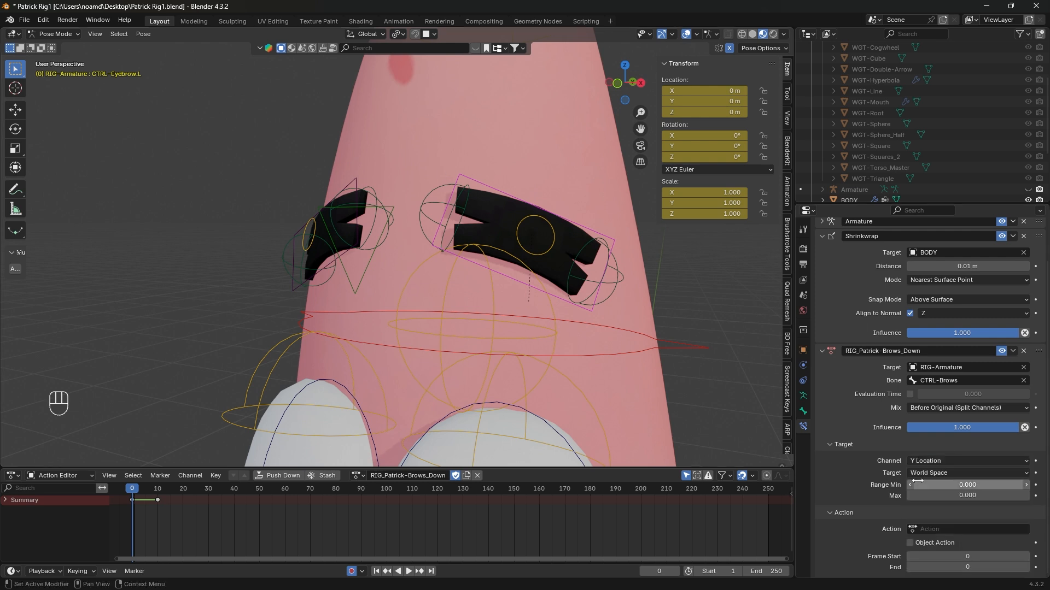
click(920, 473)
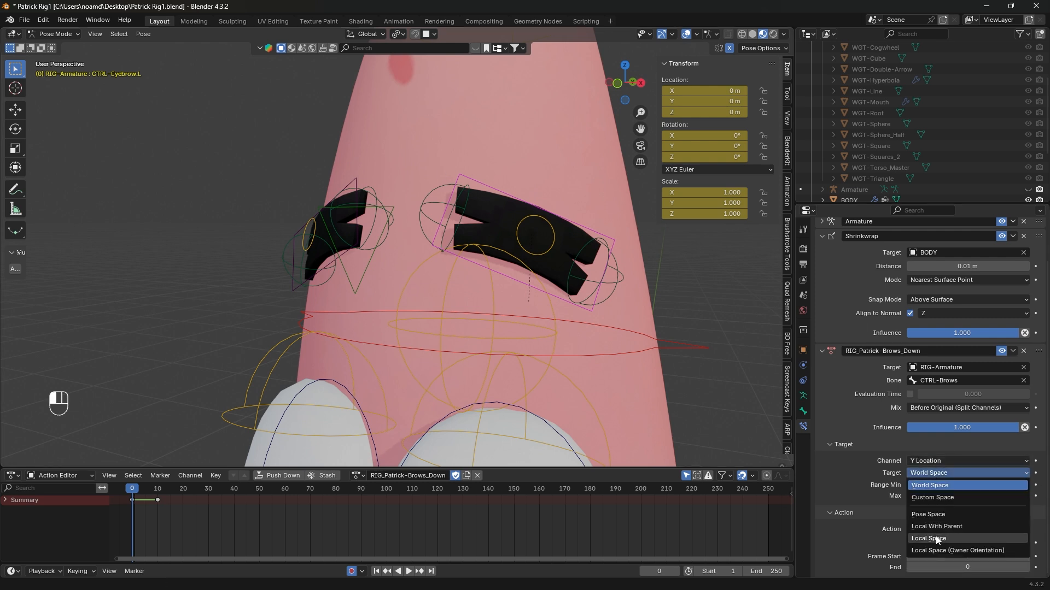
click(929, 535)
click(932, 495)
text(-0.)
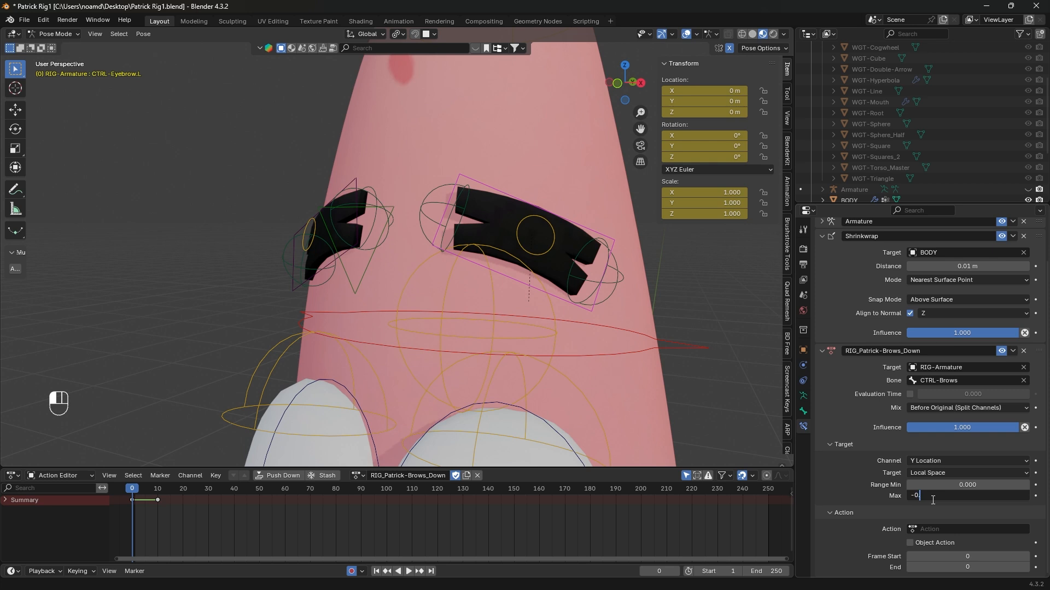
text(1)
key(Return)
- Assign the RIG_Patrick-Brows_Down action to the constraint and set its end frame to 10
click(930, 528)
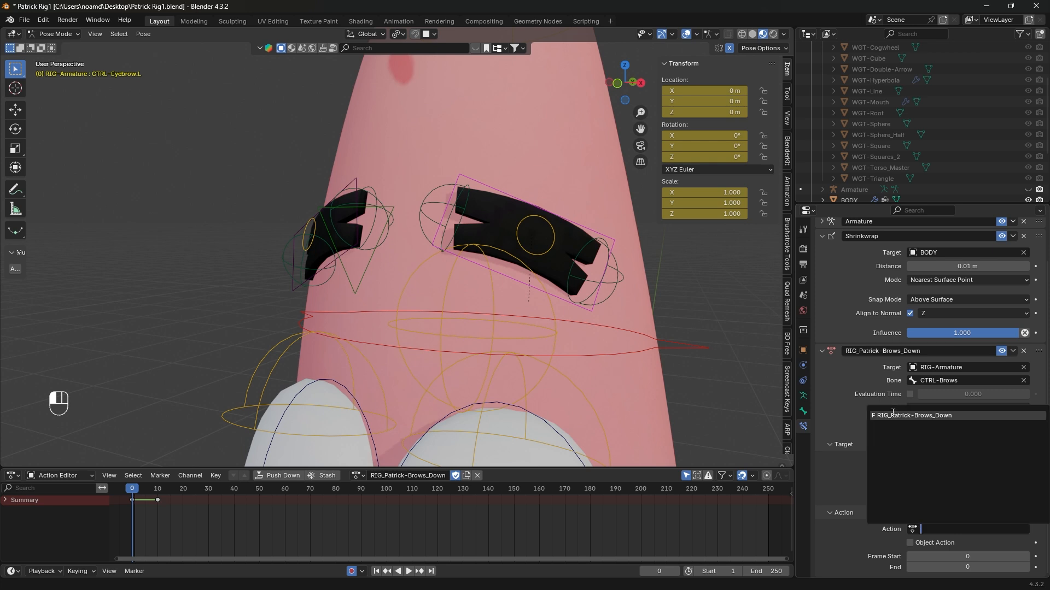
click(892, 416)
click(952, 568)
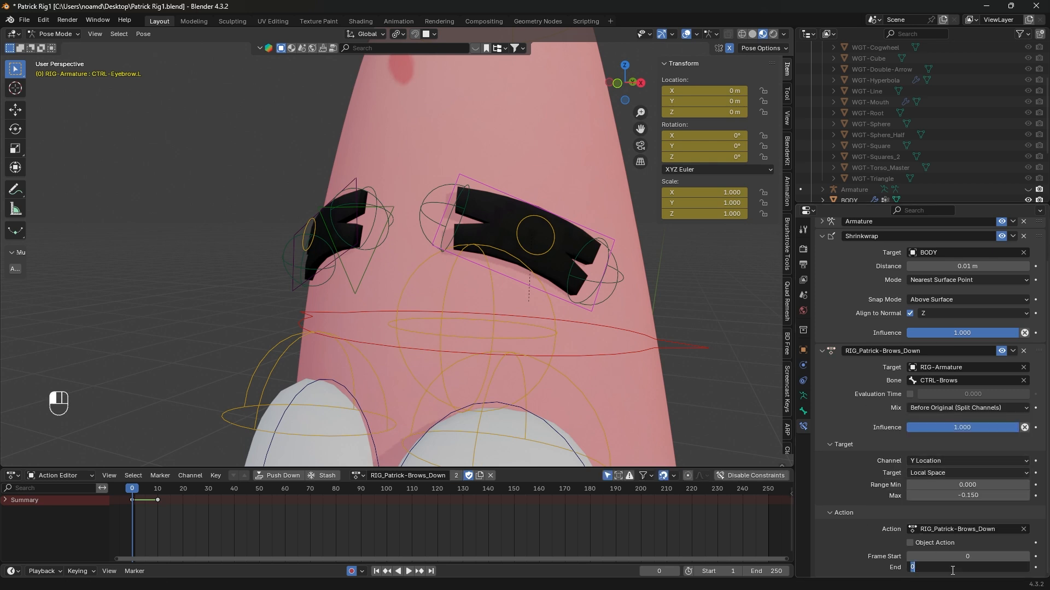
text(10)
key(Return)
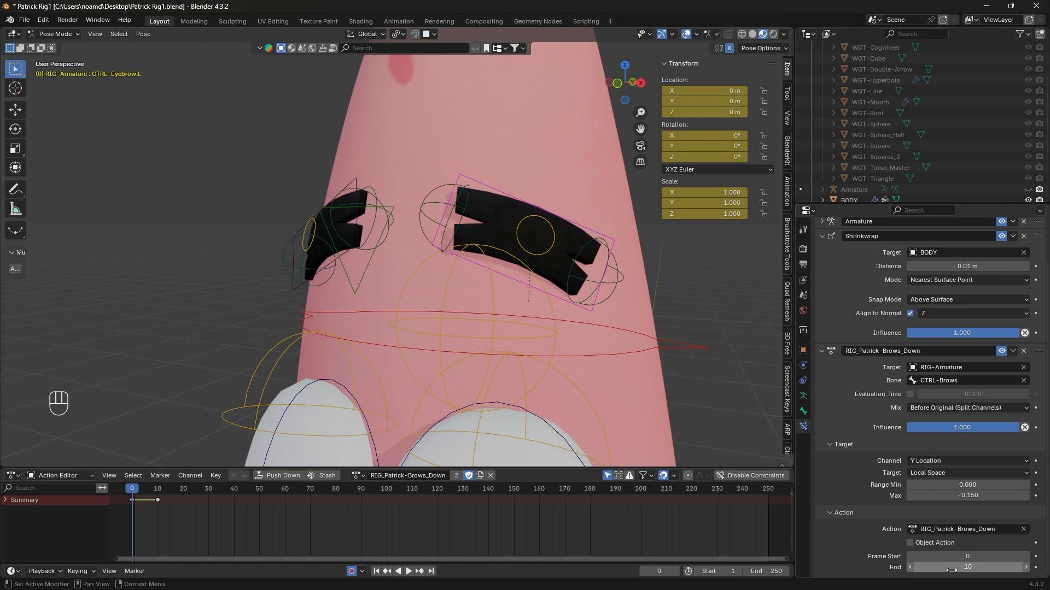
- Test-move CTRL-Brows to check how it drives CTRL-Eyebrow.L, cancelling each move
click(360, 287)
key(g)
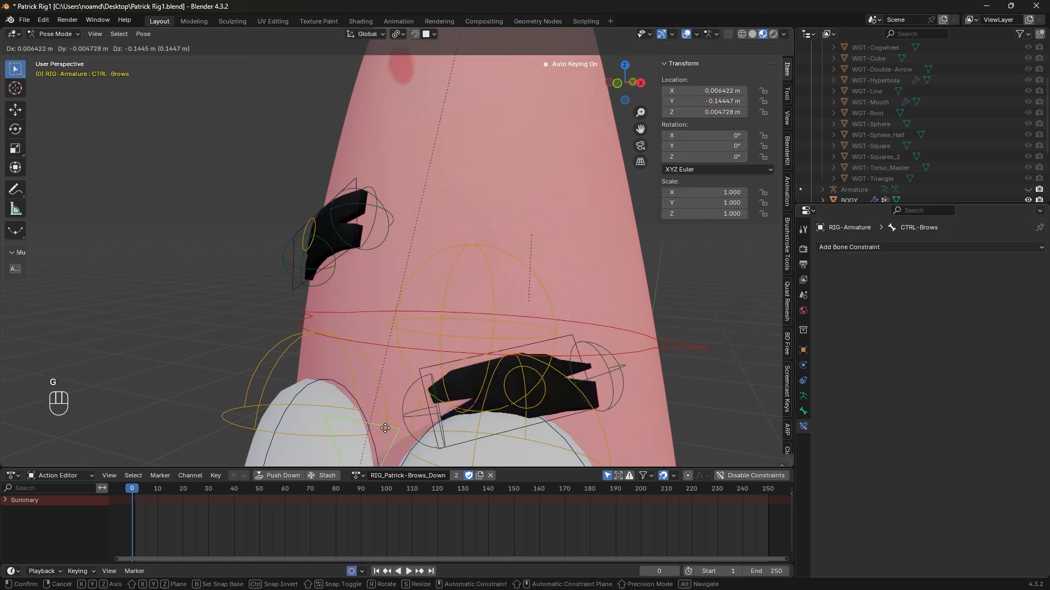
right_click(415, 386)
click(520, 289)
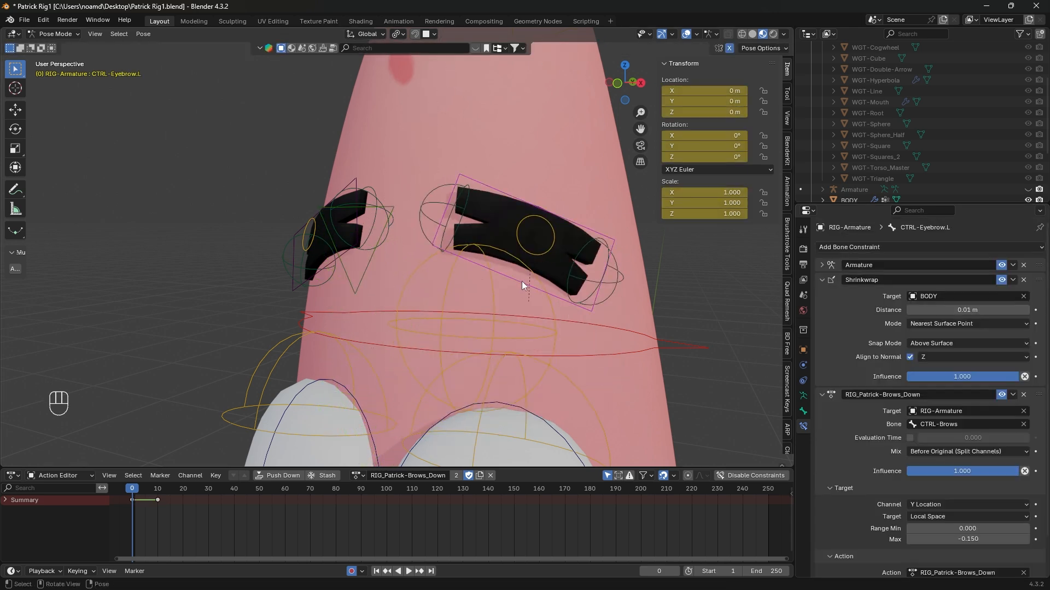
key(g)
right_click(383, 281)
click(369, 274)
key(g)
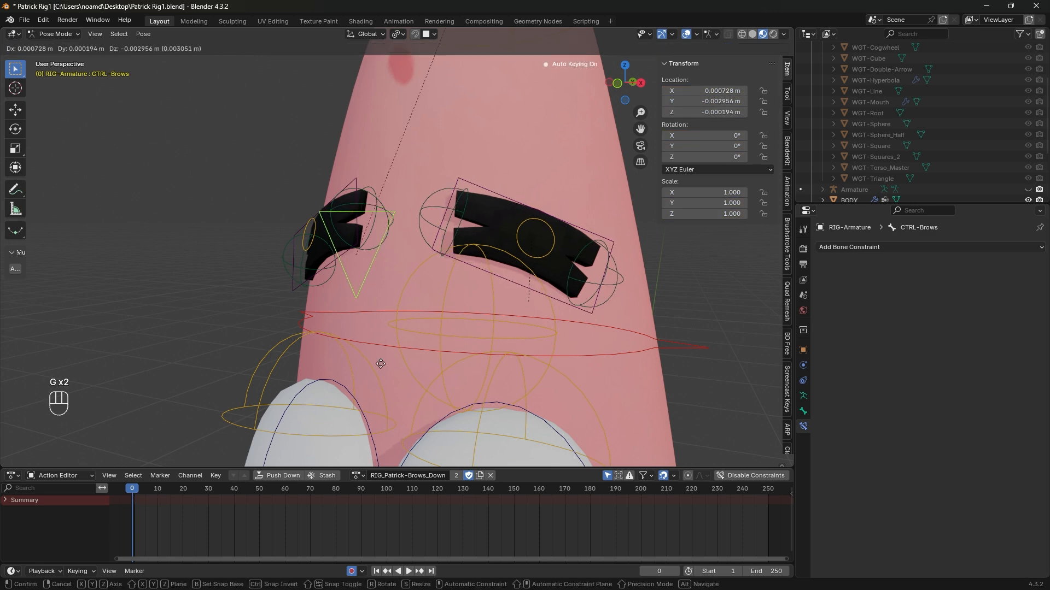
right_click(630, 290)
- Copy CTRL-Eyebrow.L's RIG_Patrick-Brows_Down constraint to CTRL-Eyebrow.R, all the STR-Eyebrow bones and both upper-eye bones
click(623, 285)
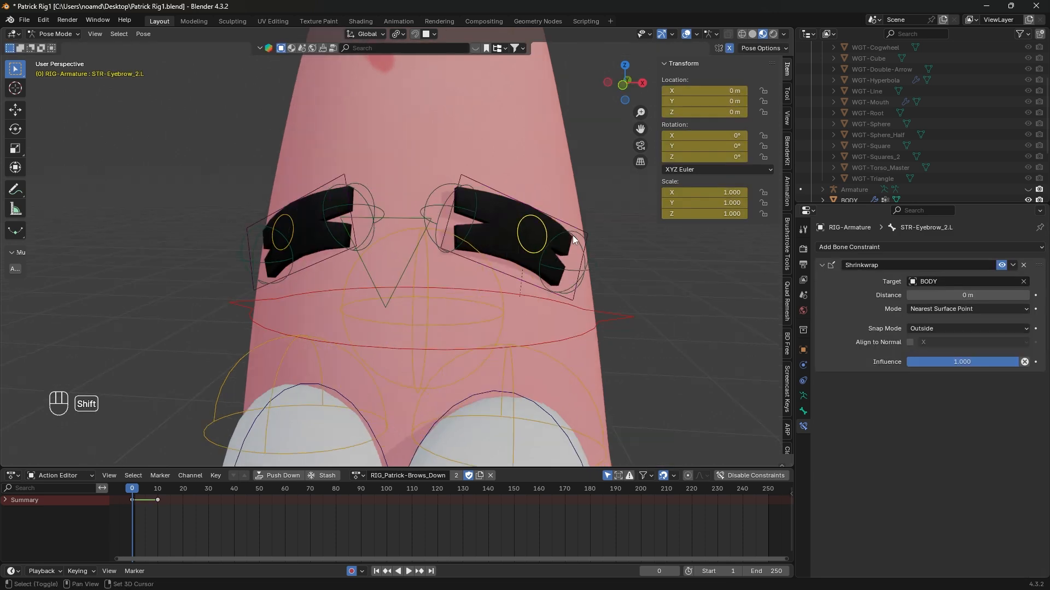
shift+click(573, 235)
shift+click(444, 199)
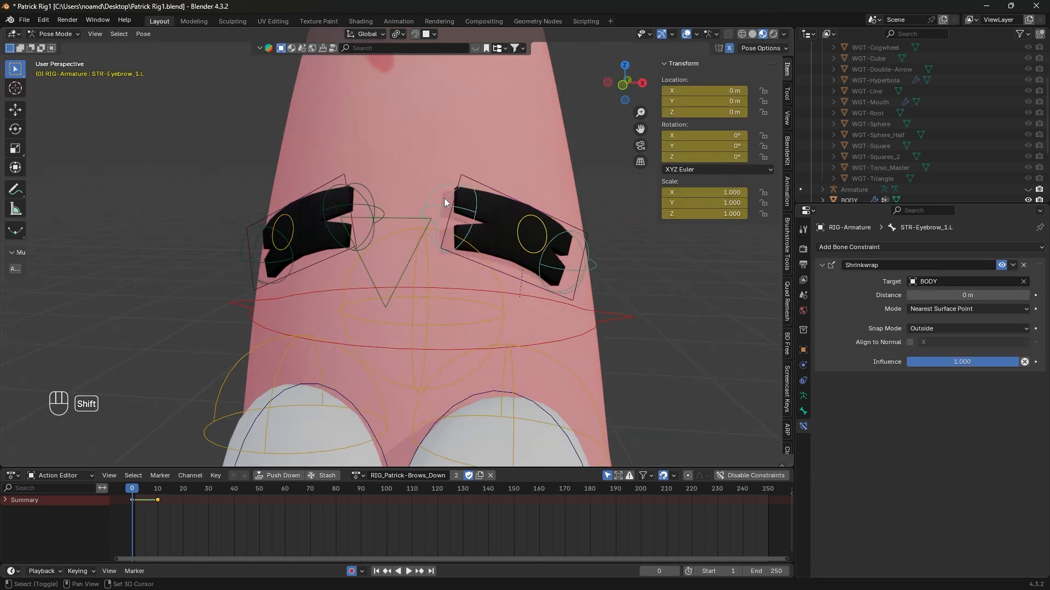
shift+click(340, 195)
shift+click(318, 185)
shift+click(291, 220)
shift+click(274, 228)
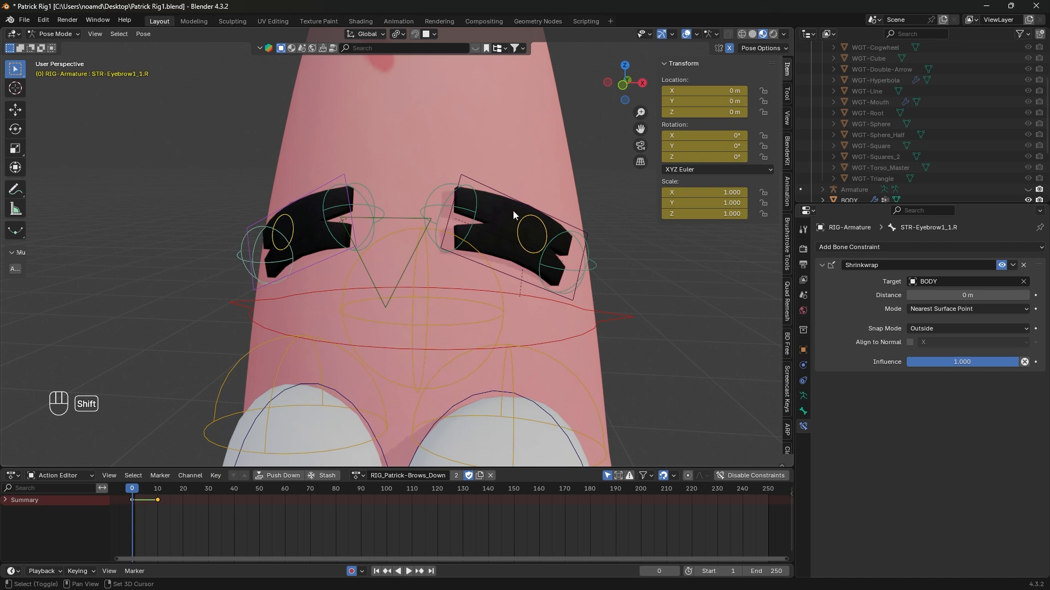
shift+middle_drag(484, 308, 401, 323)
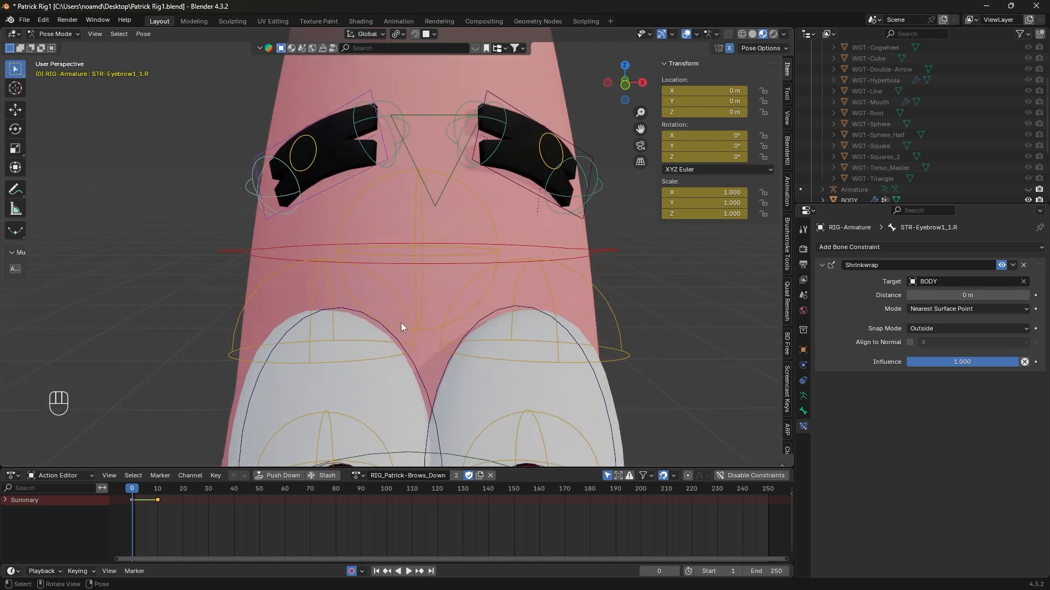
shift+click(378, 303)
shift+click(607, 307)
shift+middle_drag(578, 257, 549, 319)
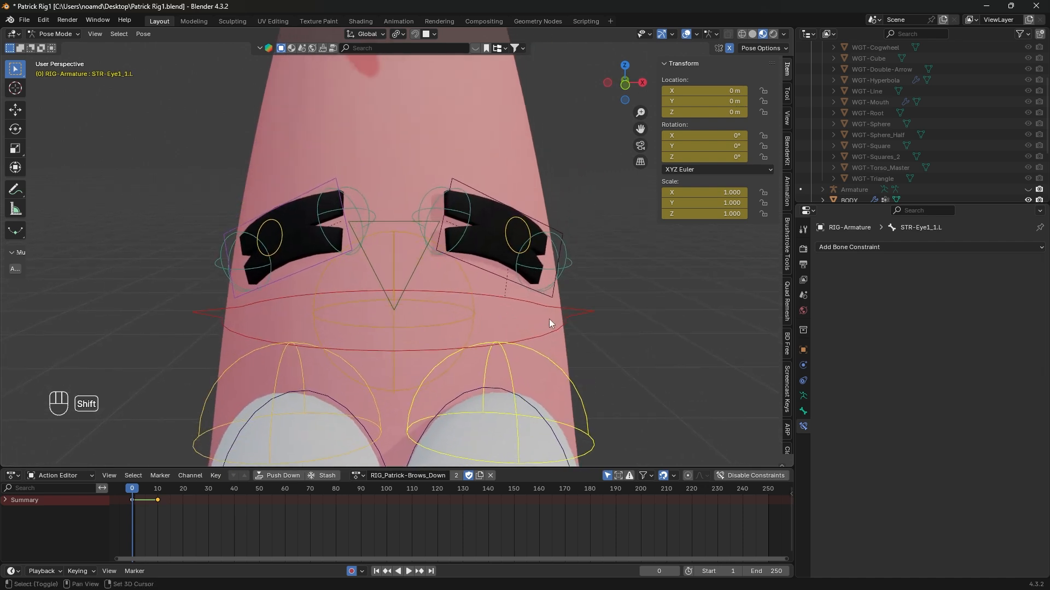
shift+click(554, 300)
click(1013, 395)
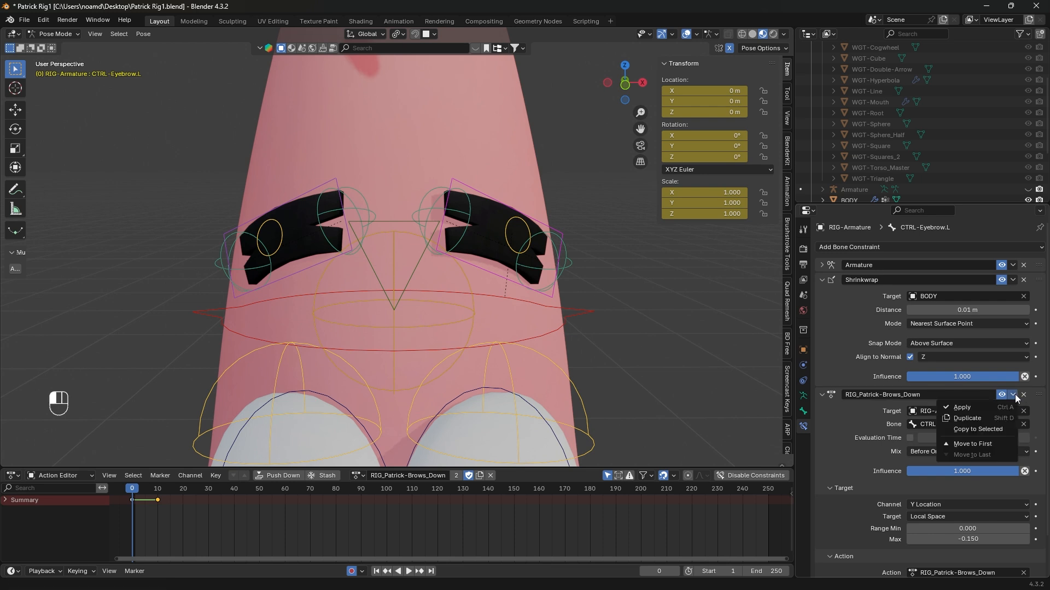
click(1002, 431)
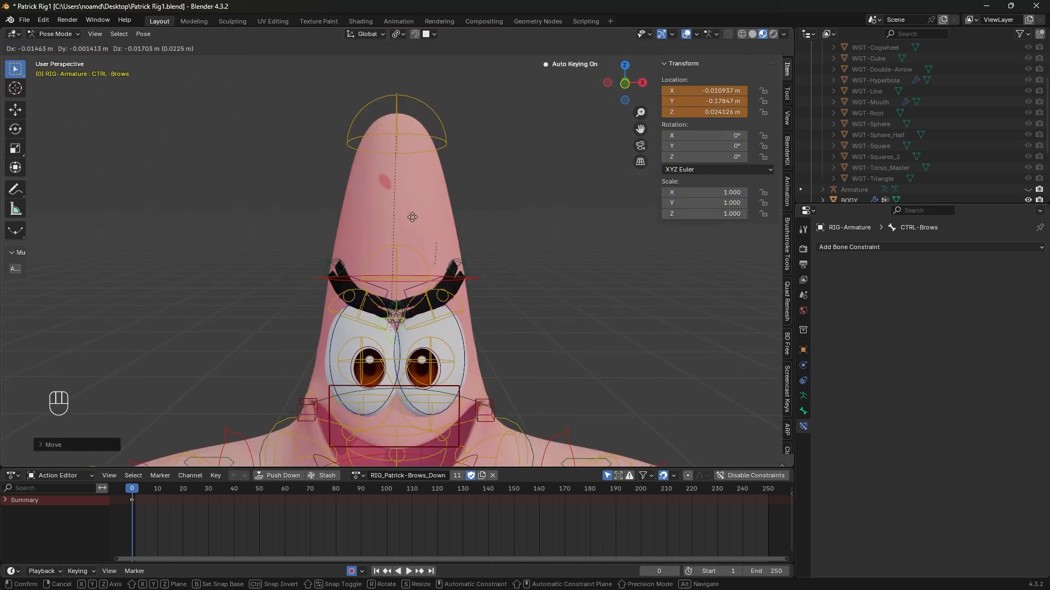
- Test-move CTRL-Brows down to check the brows and upper eyes together, and clear its location
right_click(423, 269)
key(g)
click(421, 261)
middle_drag(421, 261, 418, 303)
scroll(418, 303, down, 3)
key(alt+g)
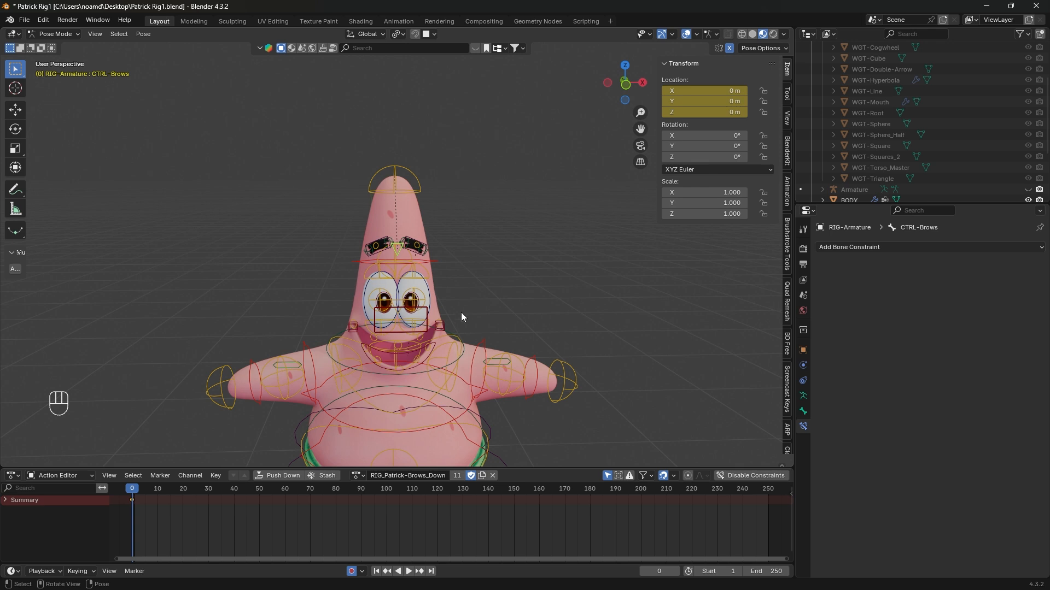
- Check the lowered pose from an angle by test-moving CTRL-Brows and STR-Eyebrow_2.L, and return them to rest
middle_drag(460, 313, 369, 276)
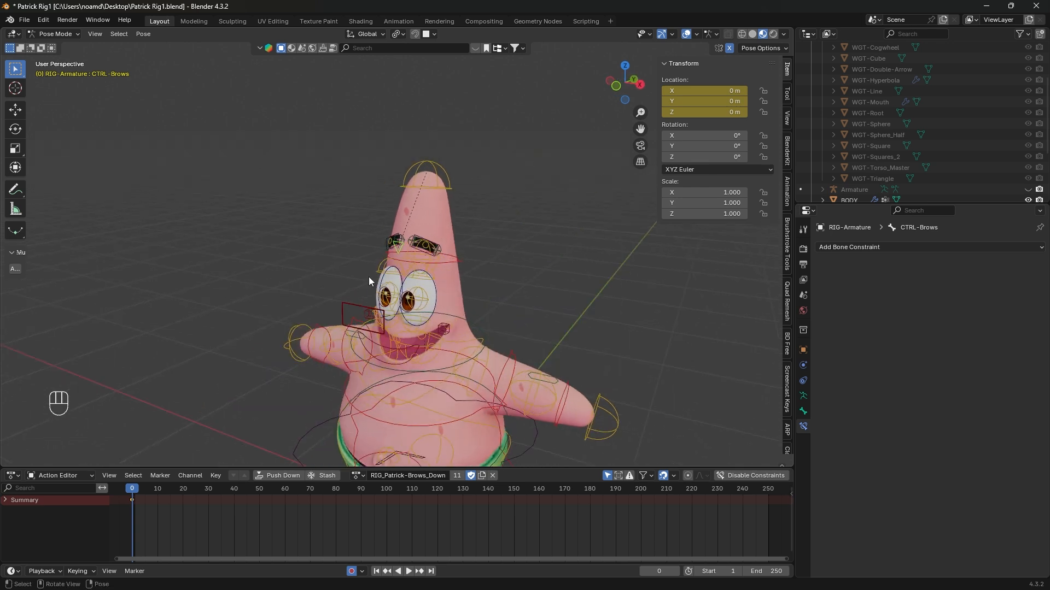
key(g)
key(g)
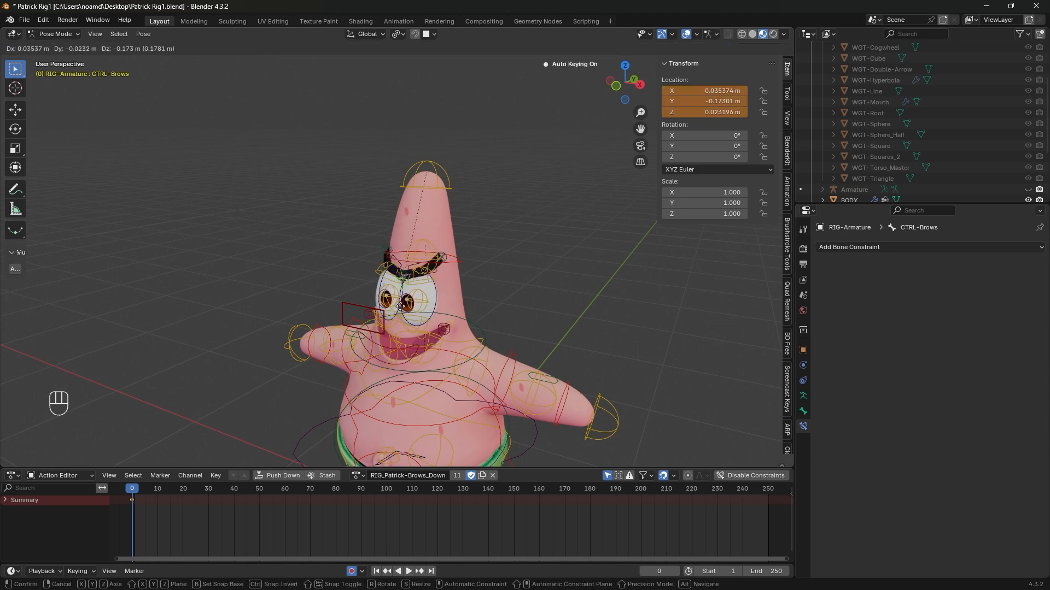
click(400, 282)
scroll(405, 289, up, 6)
click(487, 329)
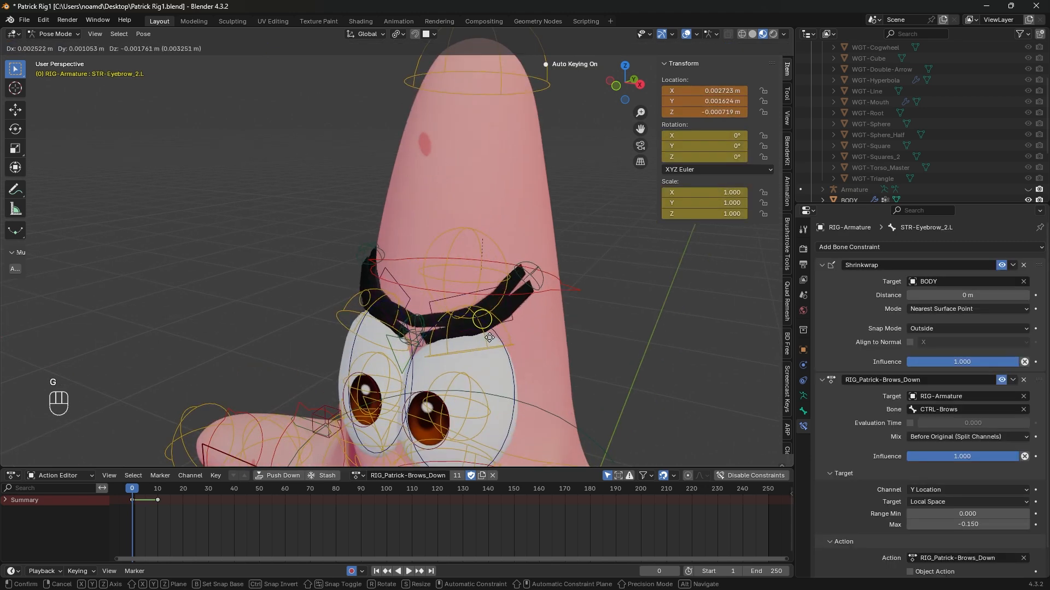
key(g)
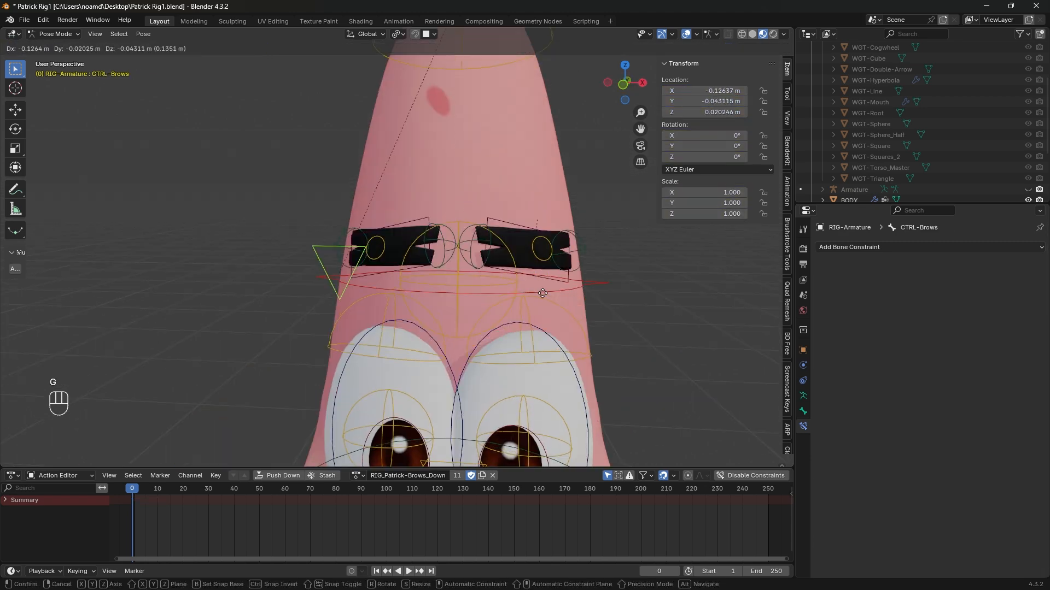
right_click(543, 294)
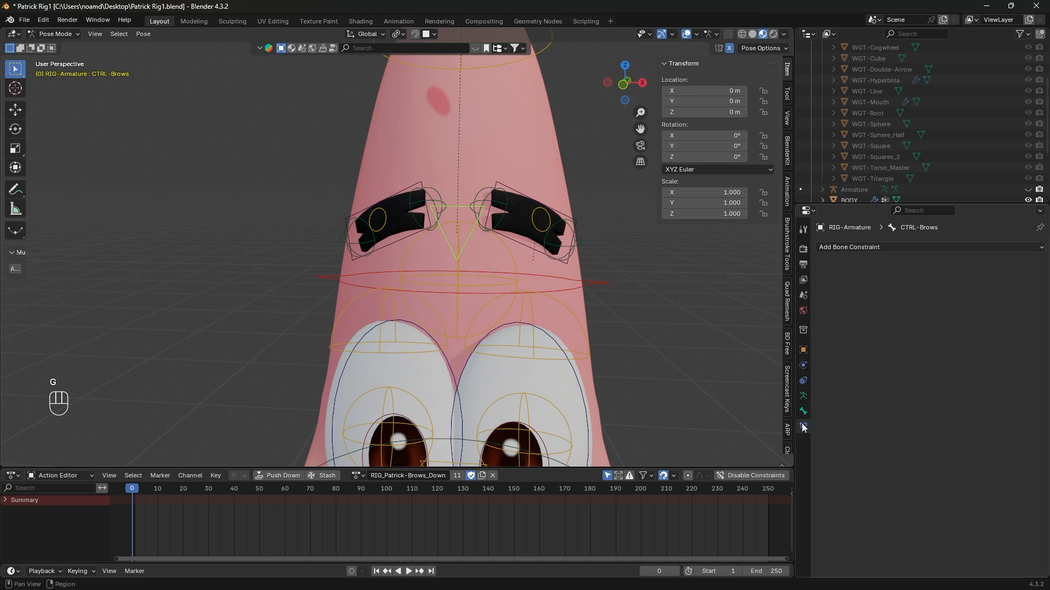
- Add a Limit Location constraint to CTRL-Brows with all minimum and maximum axes and Affect Transform enabled, in Local Space
click(863, 247)
click(842, 337)
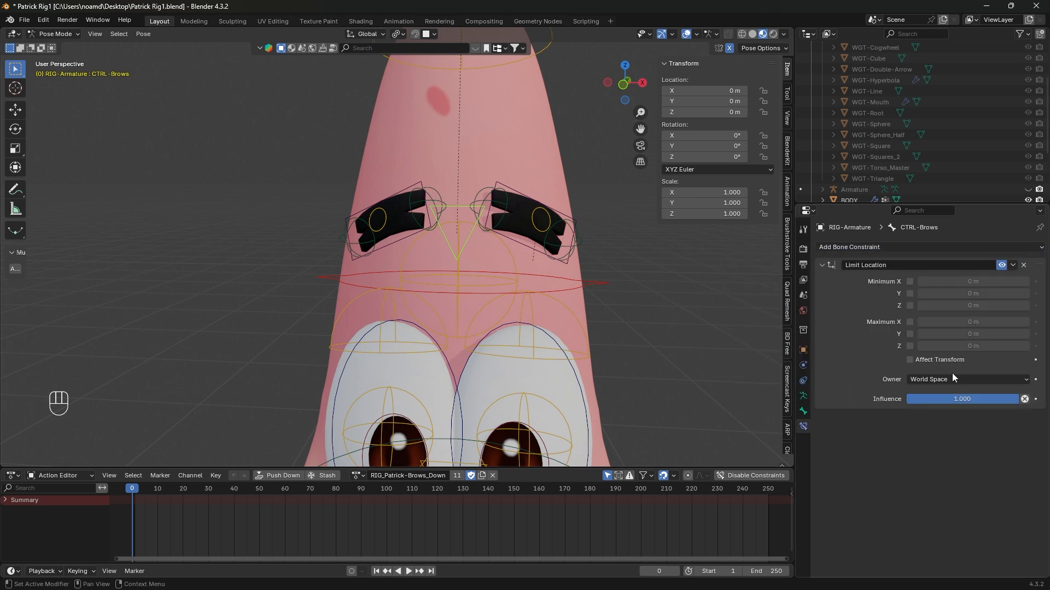
click(909, 281)
drag(911, 294, 907, 372)
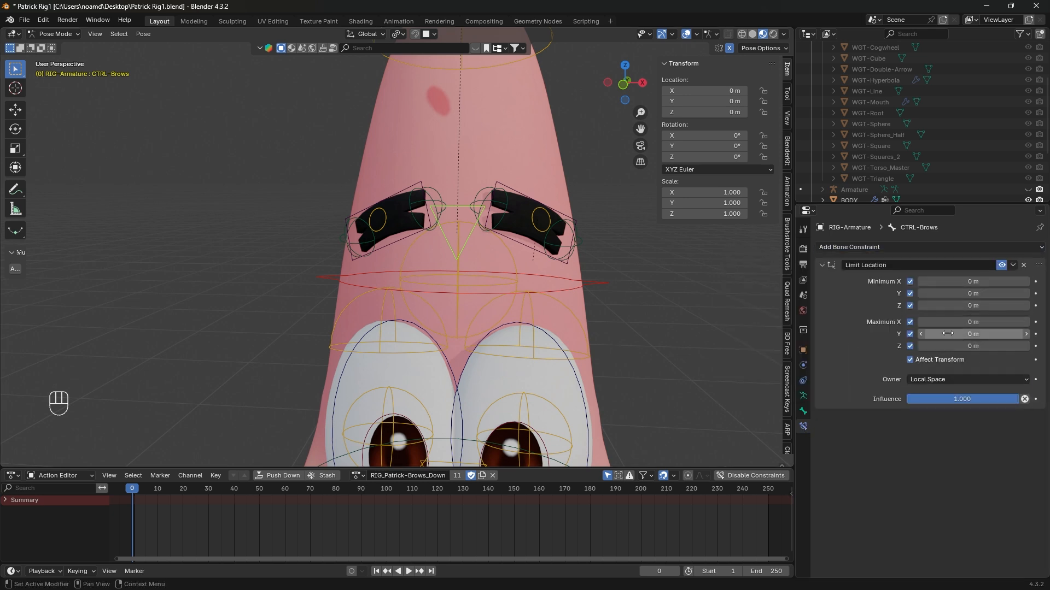
- Limit CTRL-Brows' Y location to between -0.15 m and 0.15 m, and test the range with a cancelled move
click(958, 298)
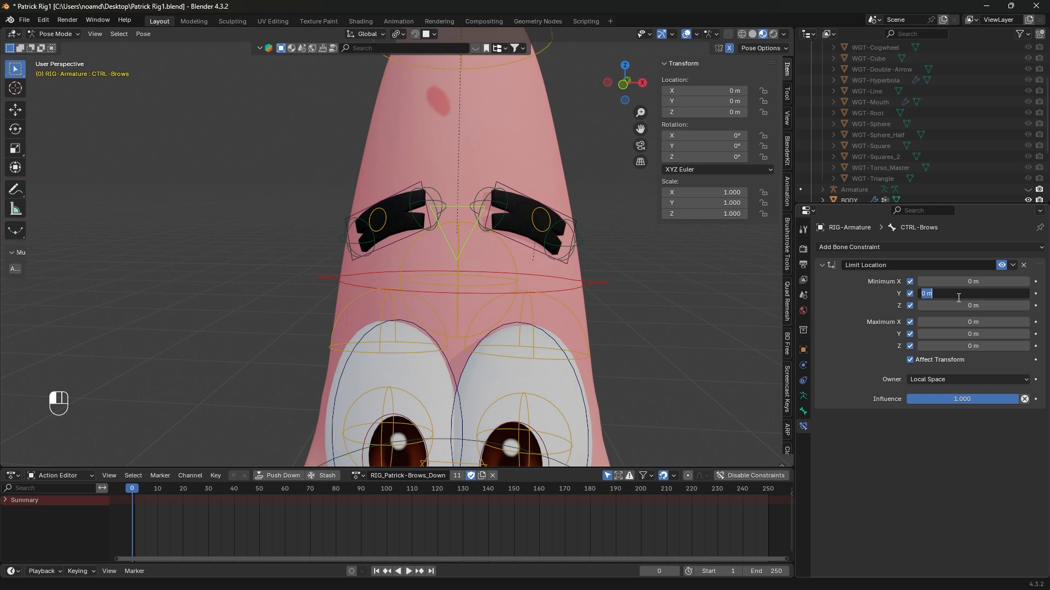
text(-0.15)
key(Return)
click(970, 332)
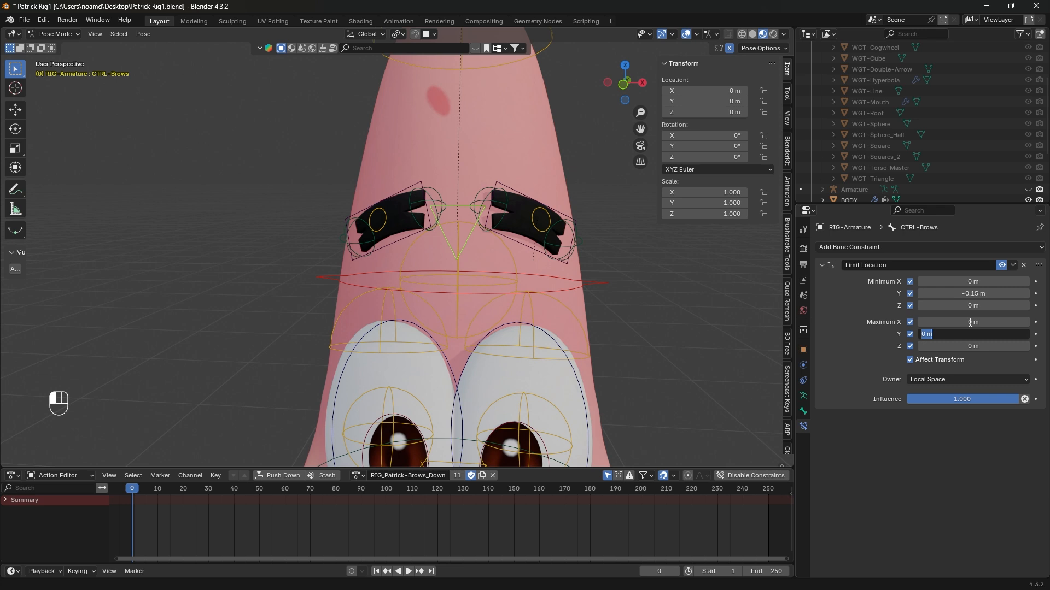
text(0.15)
key(Return)
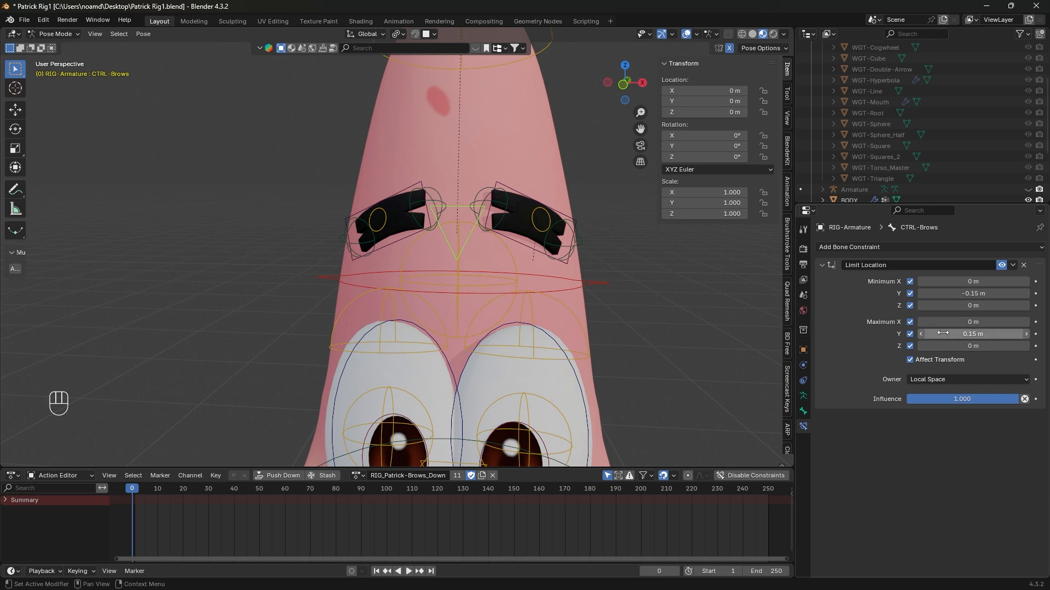
key(g)
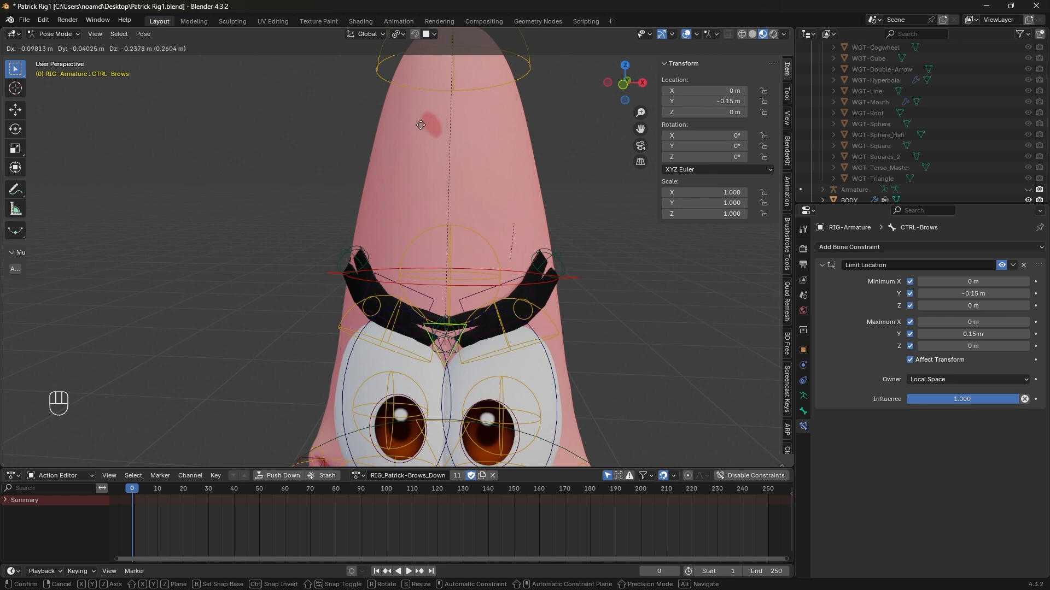
key(Escape)
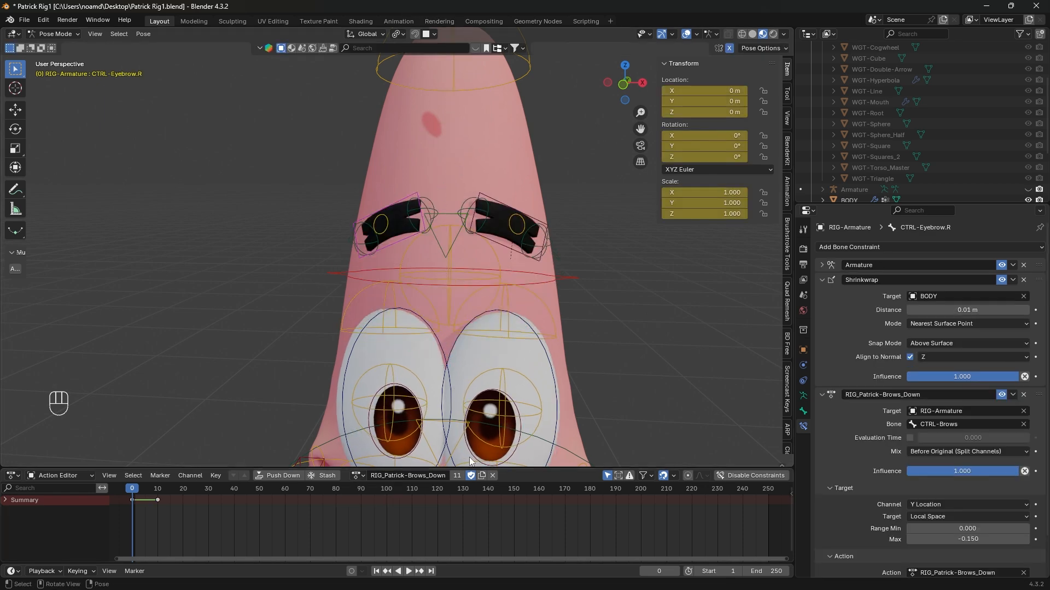
- Duplicate the RIG_Patrick-Brows_Down action and name the copy RIG_Patrick-Brows_Up
click(481, 475)
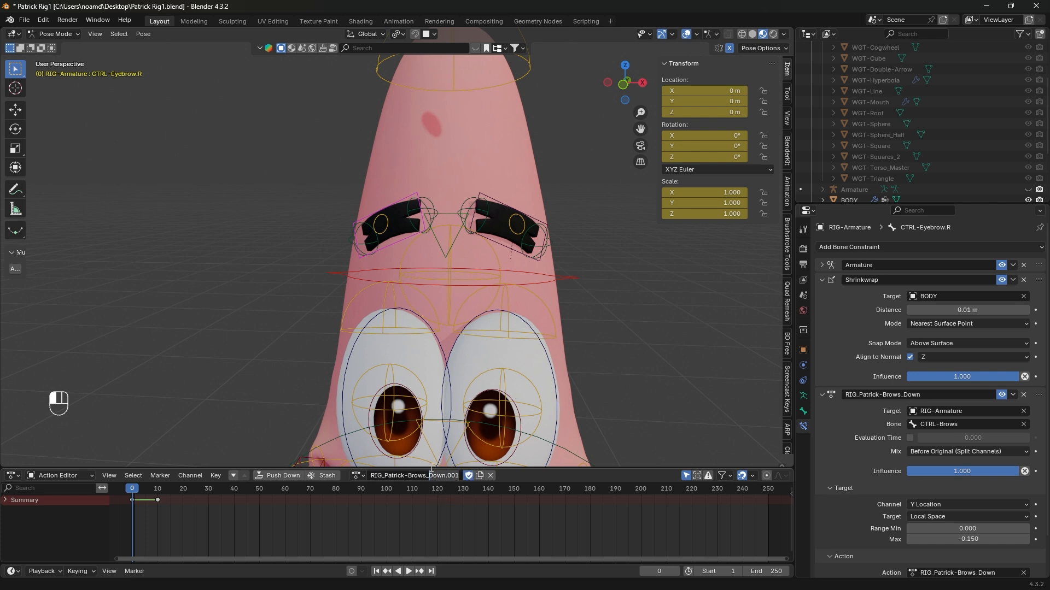
drag(430, 473, 463, 475)
text(Up)
key(Return)
- Clear the location, rotation and scale of all eyebrow and upper-eye bones at frame 10 of the new action
click(361, 224)
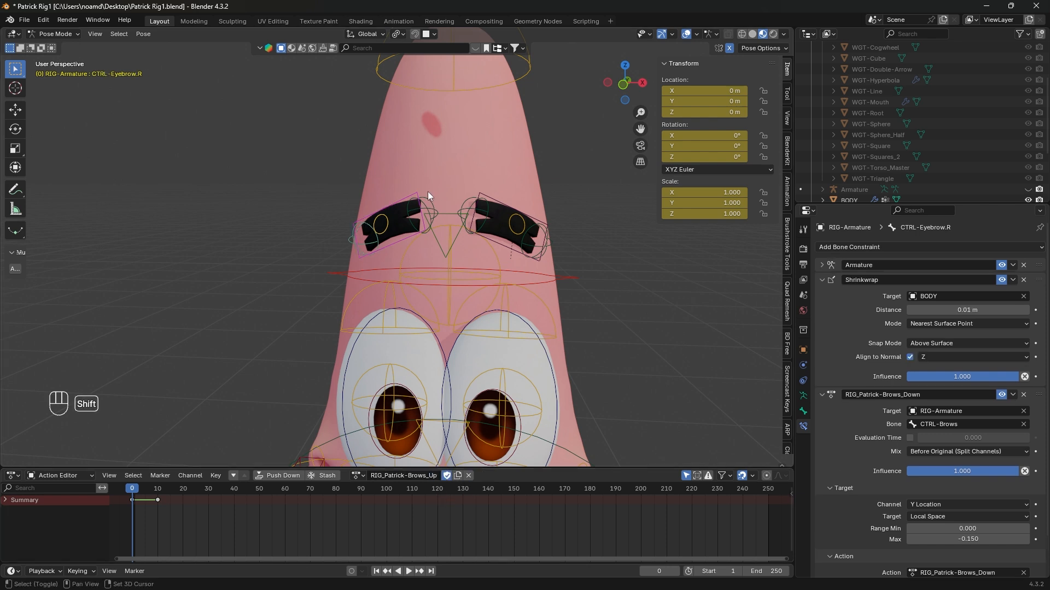
shift+click(428, 198)
shift+click(490, 204)
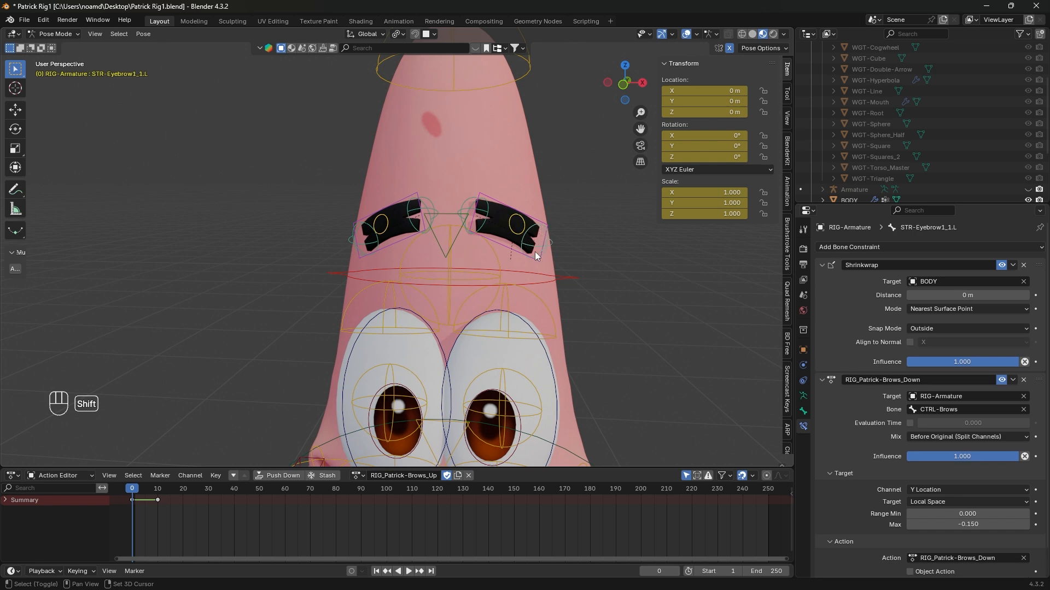
shift+click(498, 328)
shift+click(389, 307)
key(Up)
key(alt+r)
key(alt+g)
key(alt+r)
key(alt+s)
key(alt+g)
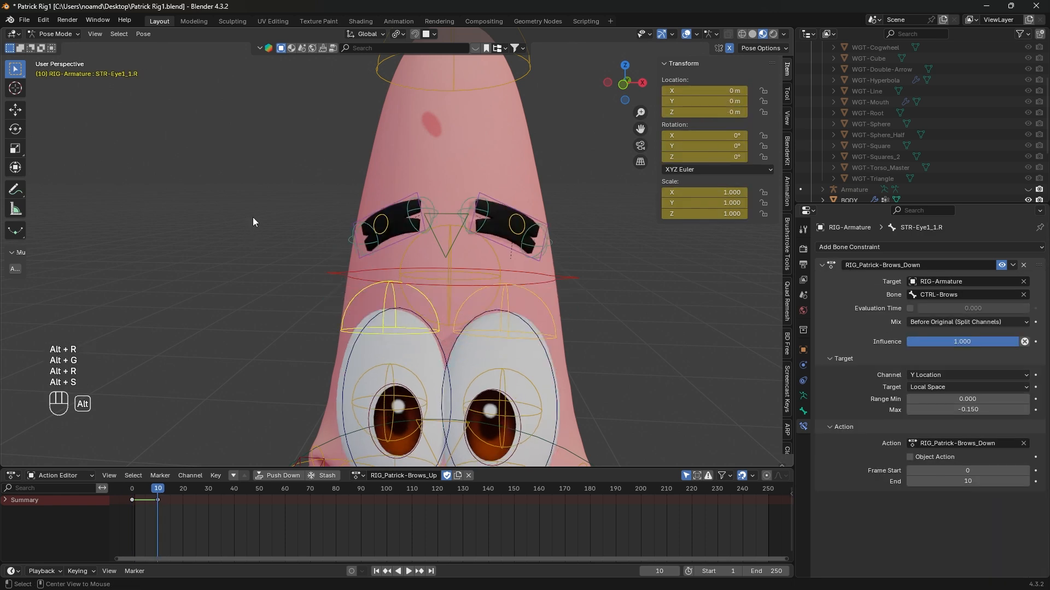
- Pose the raised brows at frame 10 by tilting CTRL-Eyebrow.R to about 26° in Z and moving its STR-Eyebrow bones to reshape it
key(r)
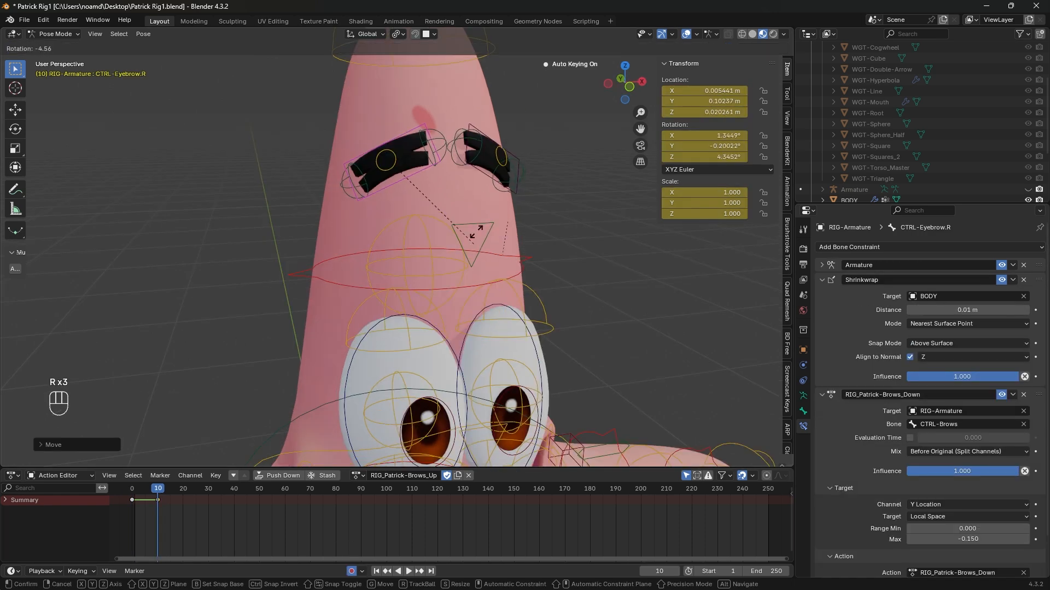
click(457, 162)
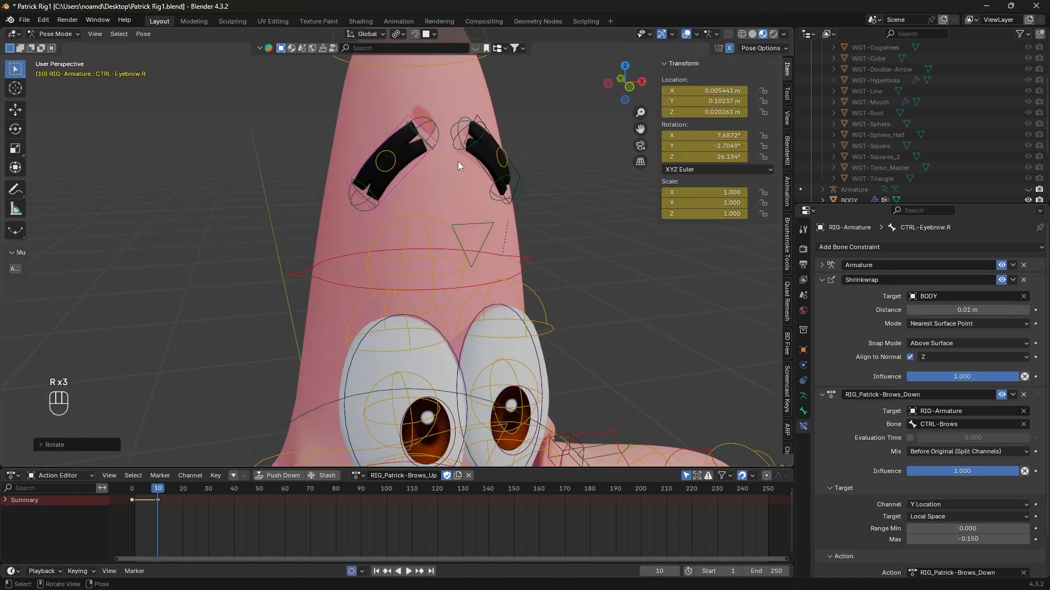
click(395, 169)
key(g)
click(408, 174)
click(435, 123)
key(g)
click(440, 111)
click(373, 193)
key(g)
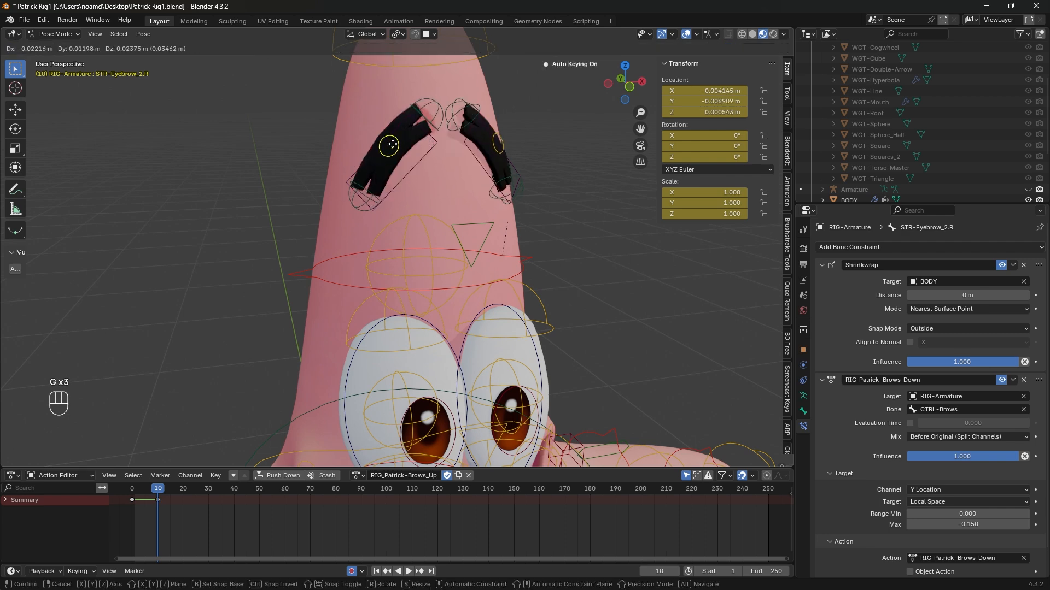
click(391, 171)
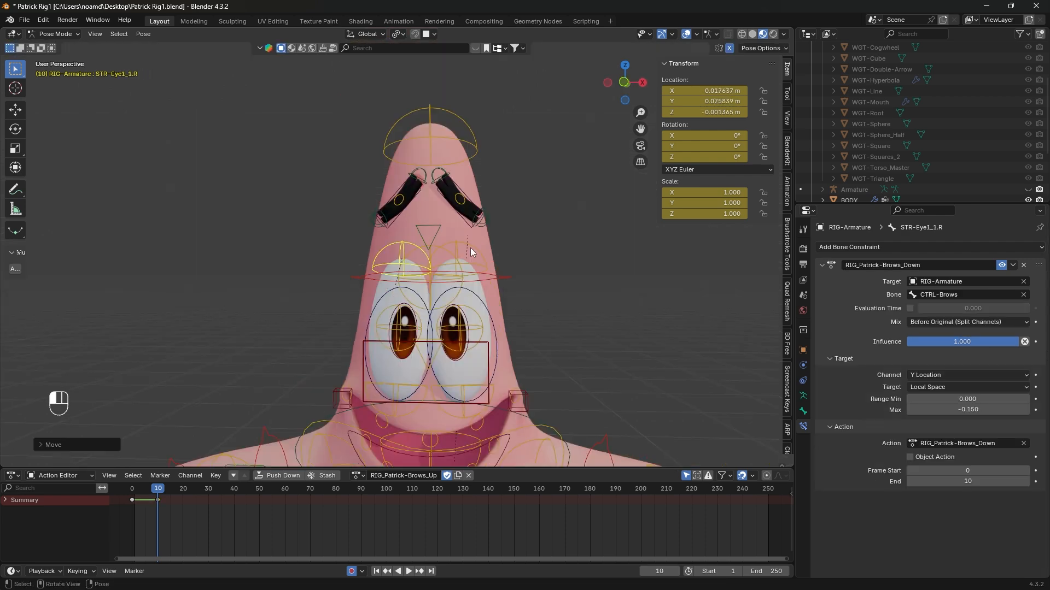
- Keyframe the mirrored raised pose on the left-side upper-eye and eyebrow bones at frame 10
click(470, 248)
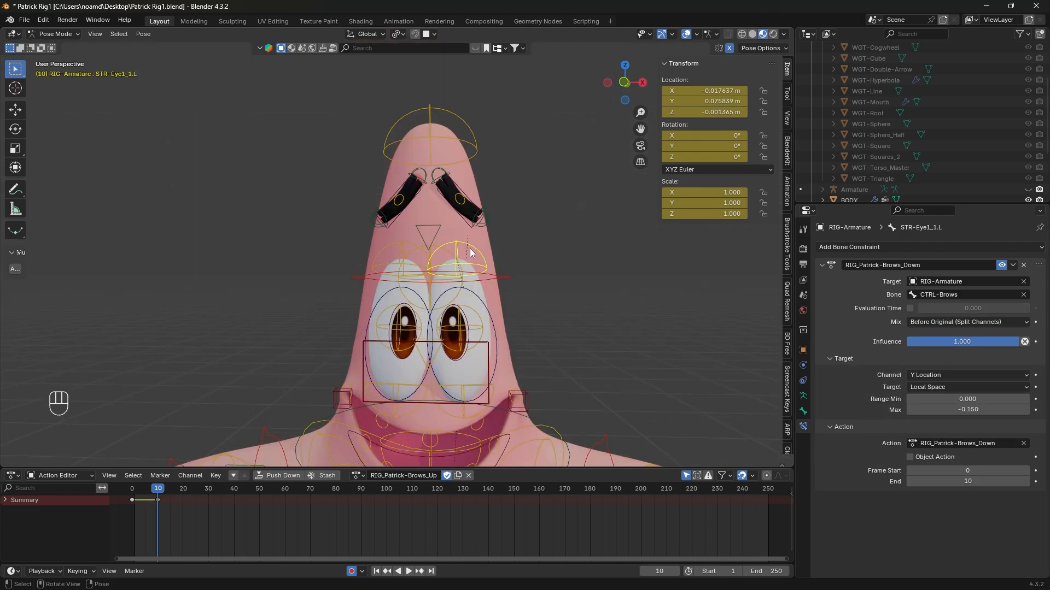
click(479, 214)
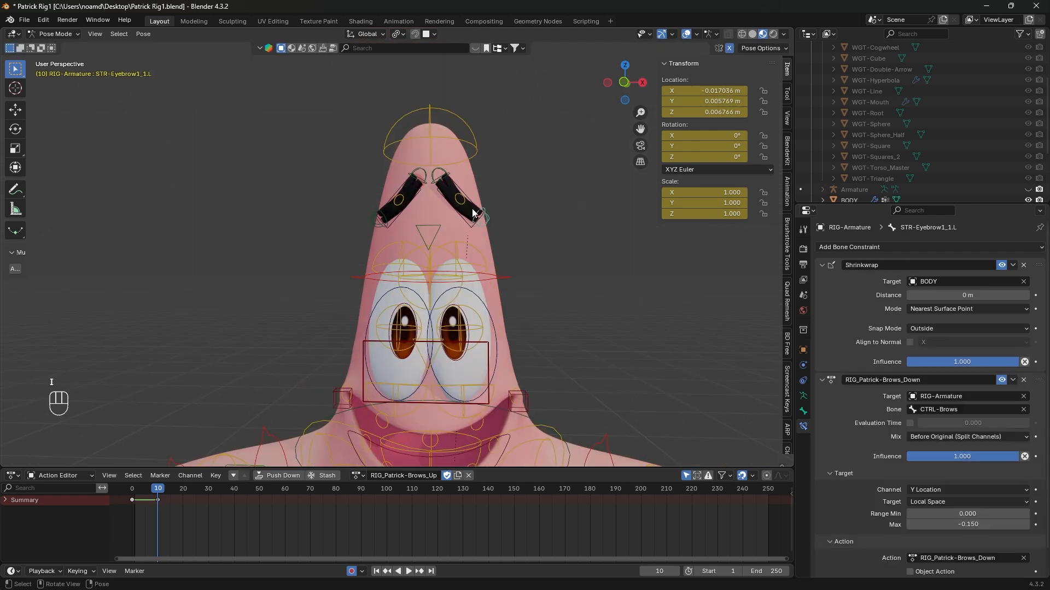
key(i)
click(448, 181)
click(448, 183)
key(i)
click(447, 182)
key(i)
middle_drag(458, 202, 486, 208)
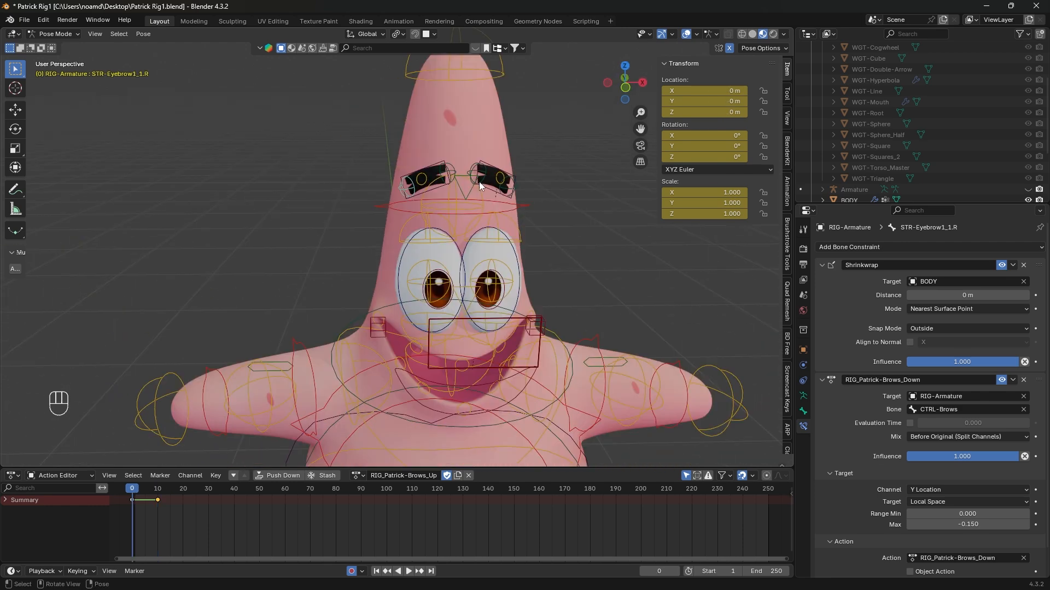
- Duplicate CTRL-Eyebrow.L's RIG_Patrick-Brows_Down constraint and name the copy RIG_Patrick-Brows_Up
click(480, 188)
scroll(392, 293, up, 5)
click(395, 257)
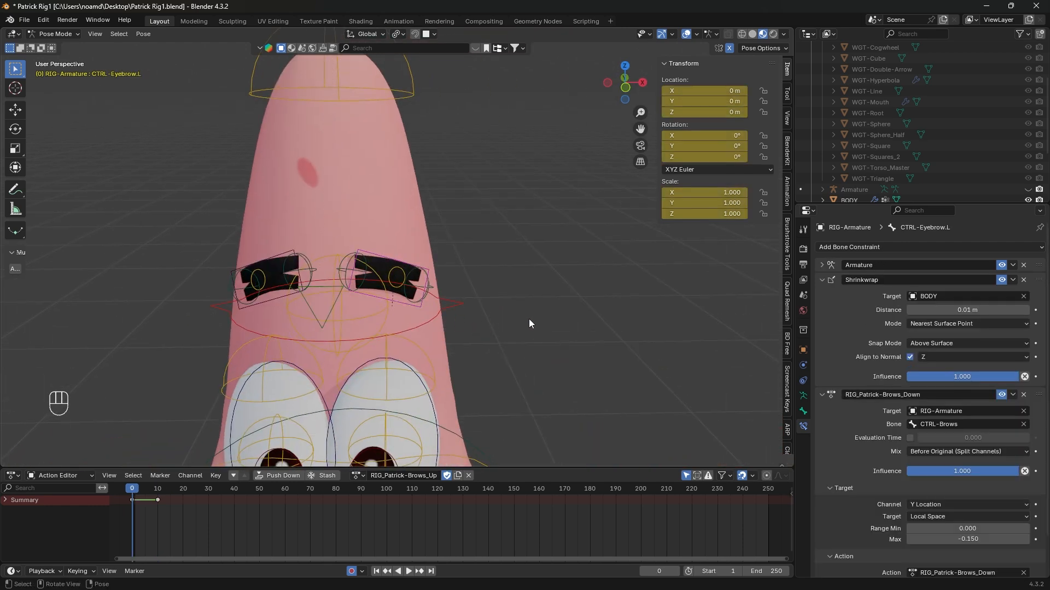
click(822, 394)
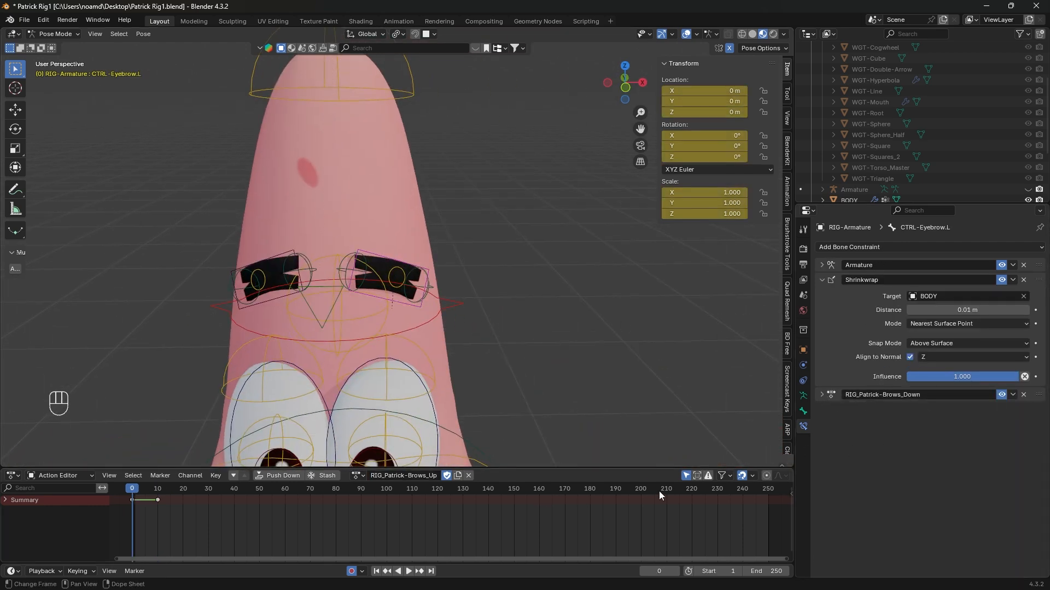
click(1013, 394)
click(990, 420)
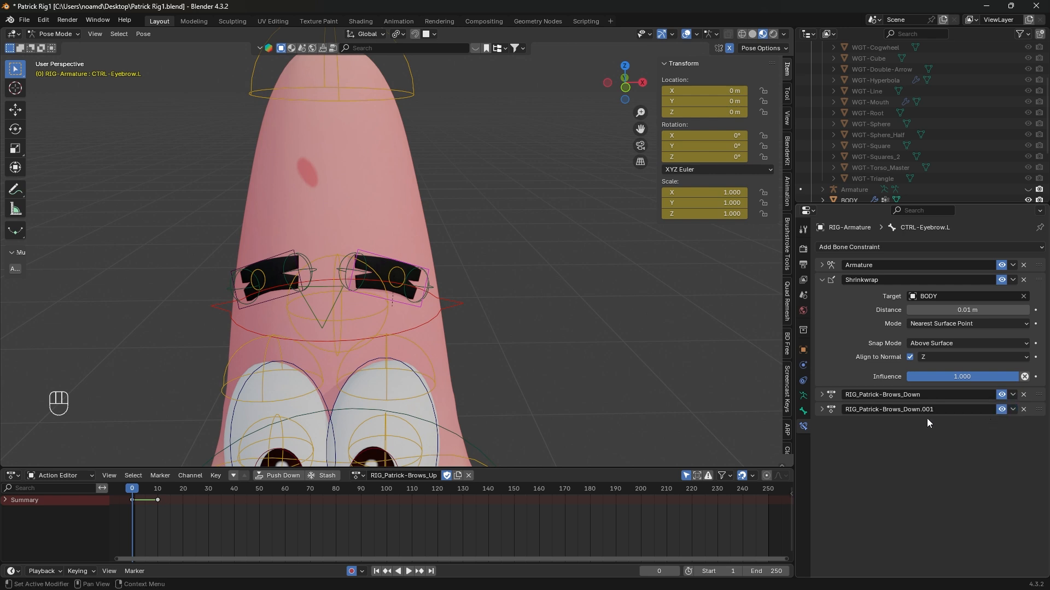
click(940, 410)
text(RIG_Patrick-Brows_Up)
key(Return)
- Assign the RIG_Patrick-Brows_Up action to CTRL-Eyebrow.L's duplicated Action constraint and set its target range maximum to 0.150
click(822, 409)
scroll(929, 394, down, 3)
click(922, 528)
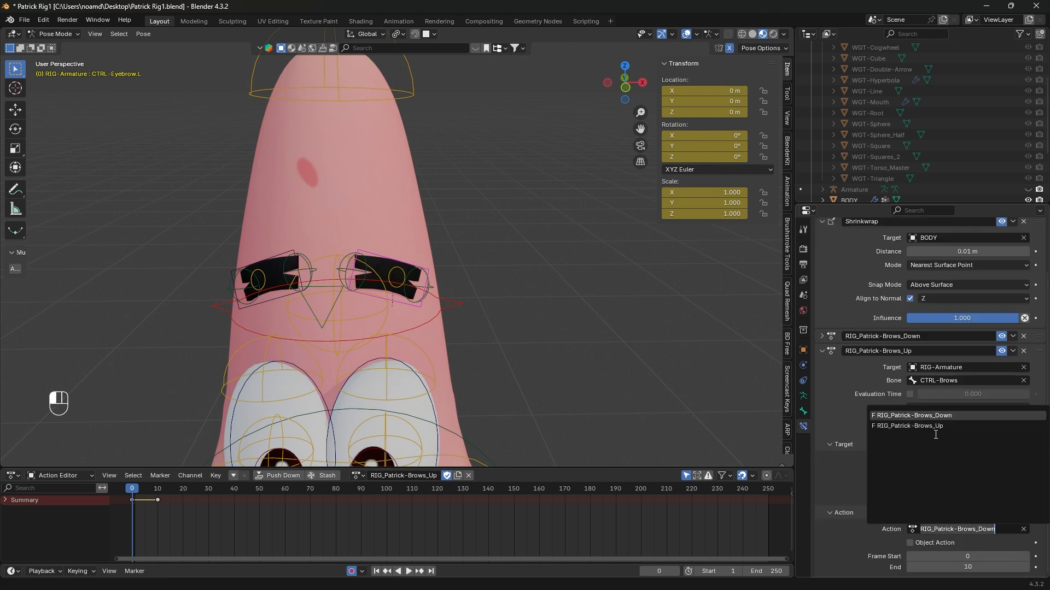
click(932, 425)
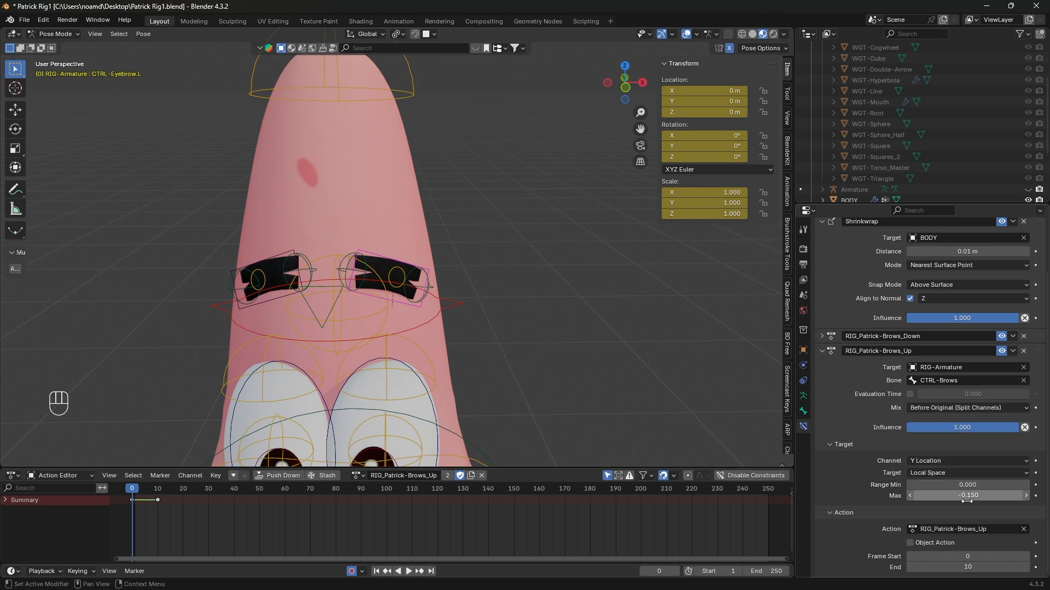
click(965, 497)
click(915, 497)
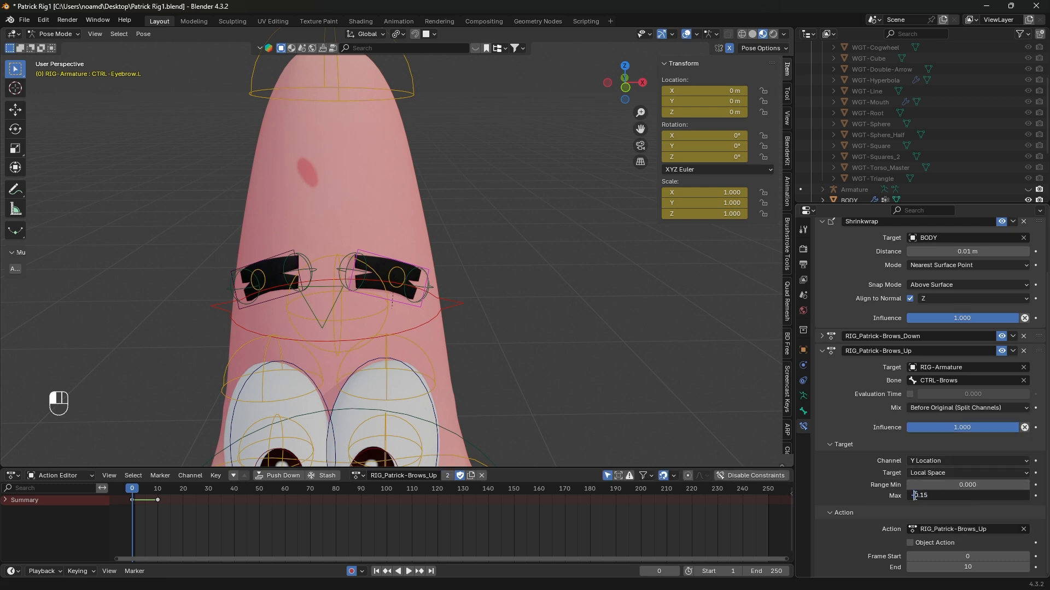
key(BackSpace)
key(Return)
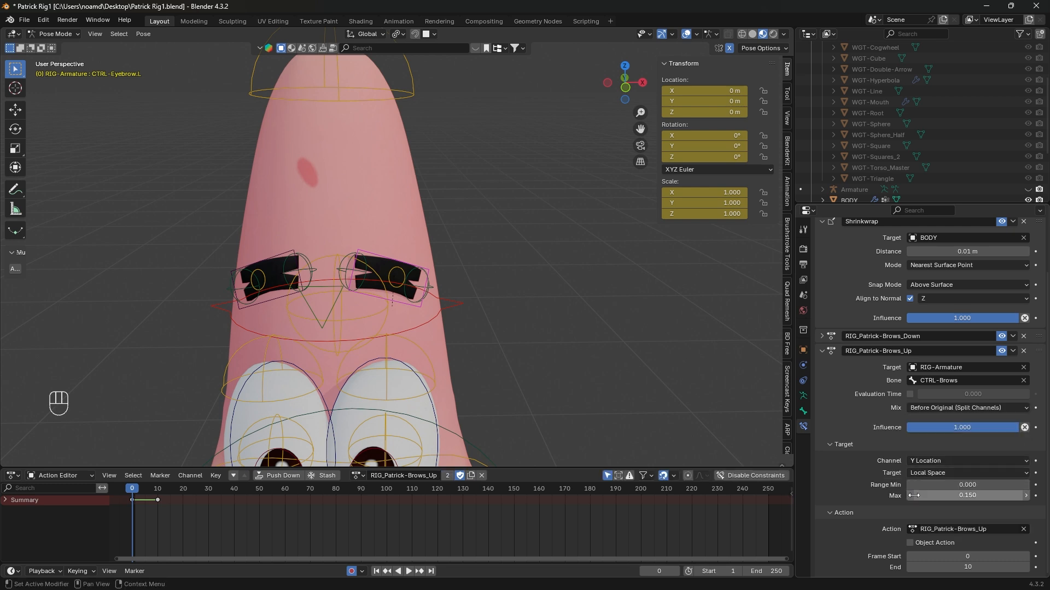
click(333, 290)
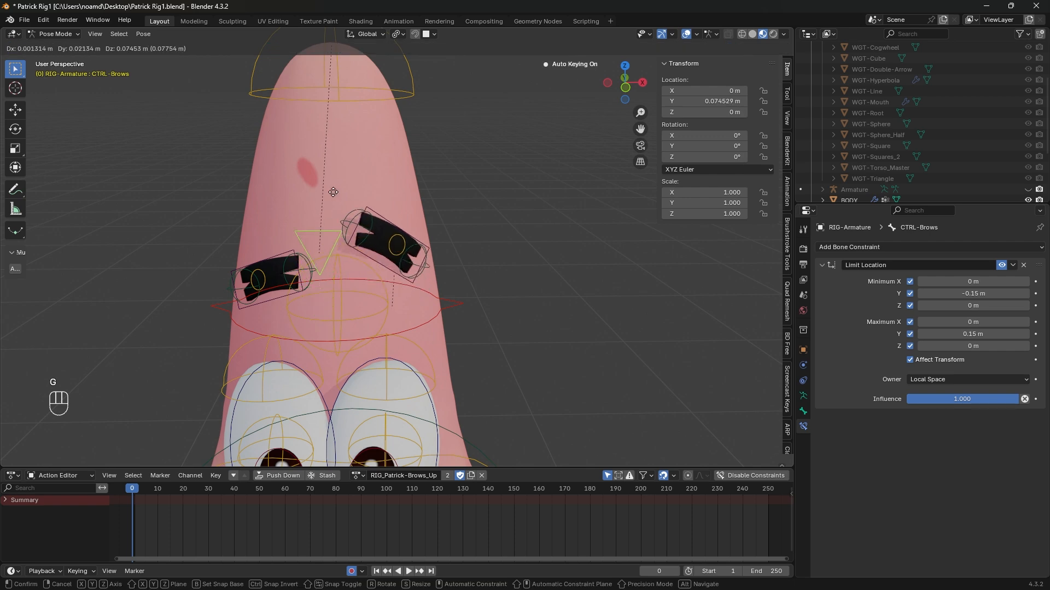
- Copy CTRL-Eyebrow.L's RIG_Patrick-Brows_Up constraint to all the other eyebrow and upper-eye bones
shift+click(263, 272)
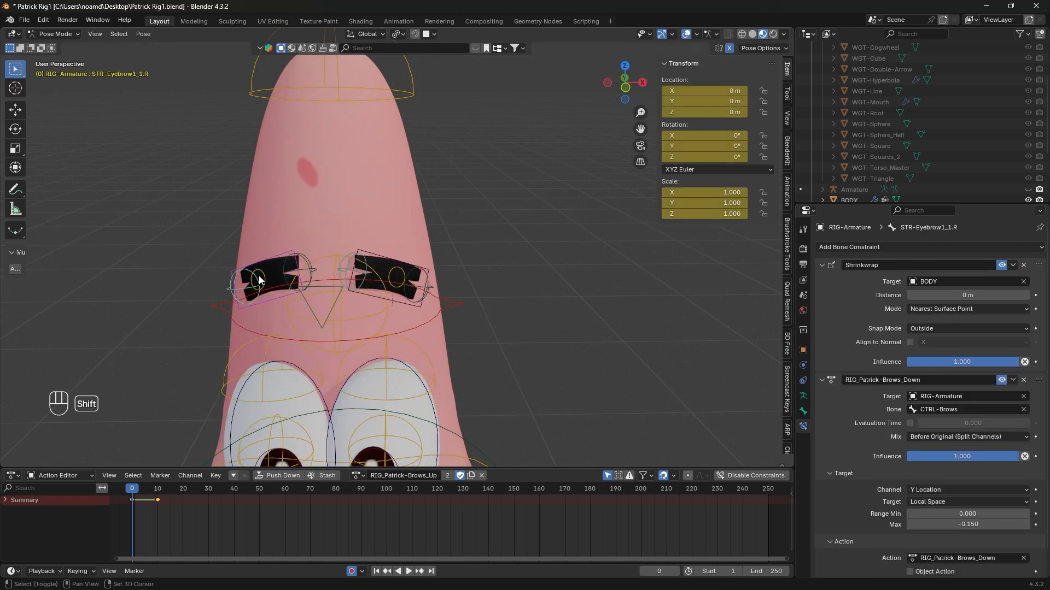
shift+click(298, 255)
shift+click(309, 349)
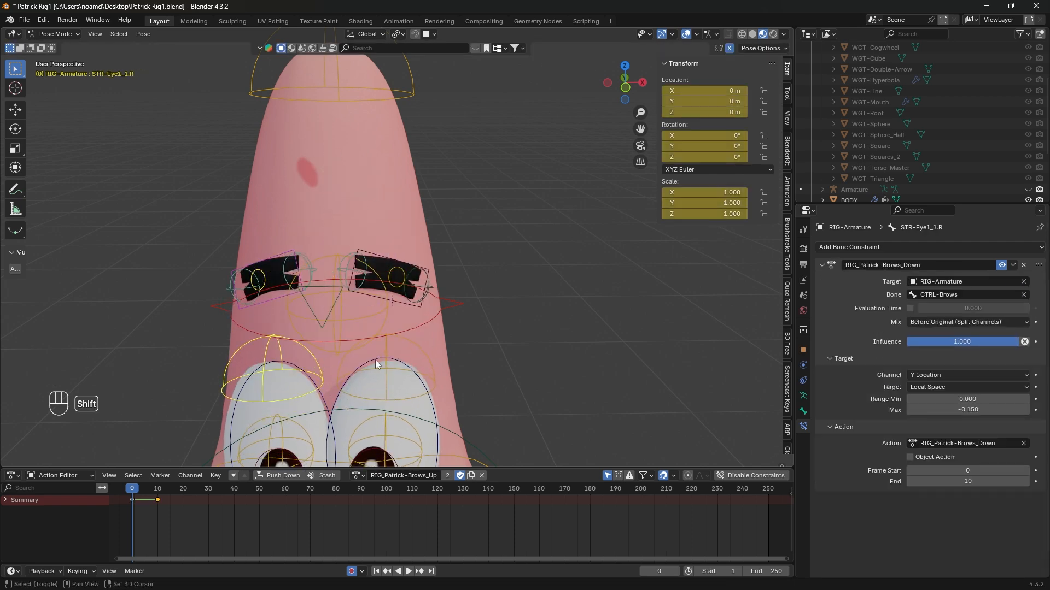
shift+click(395, 354)
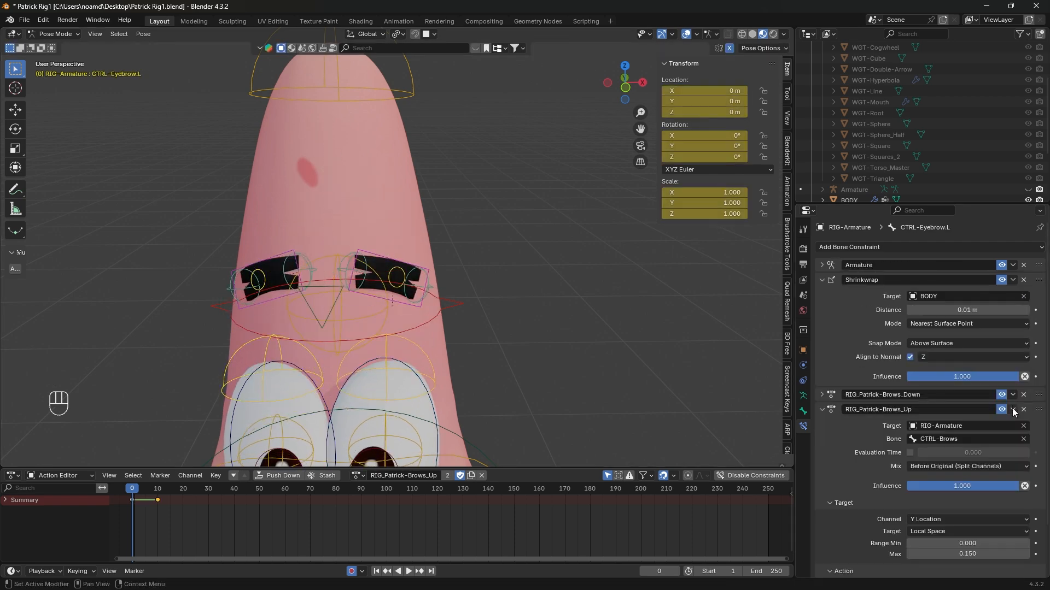
click(1014, 411)
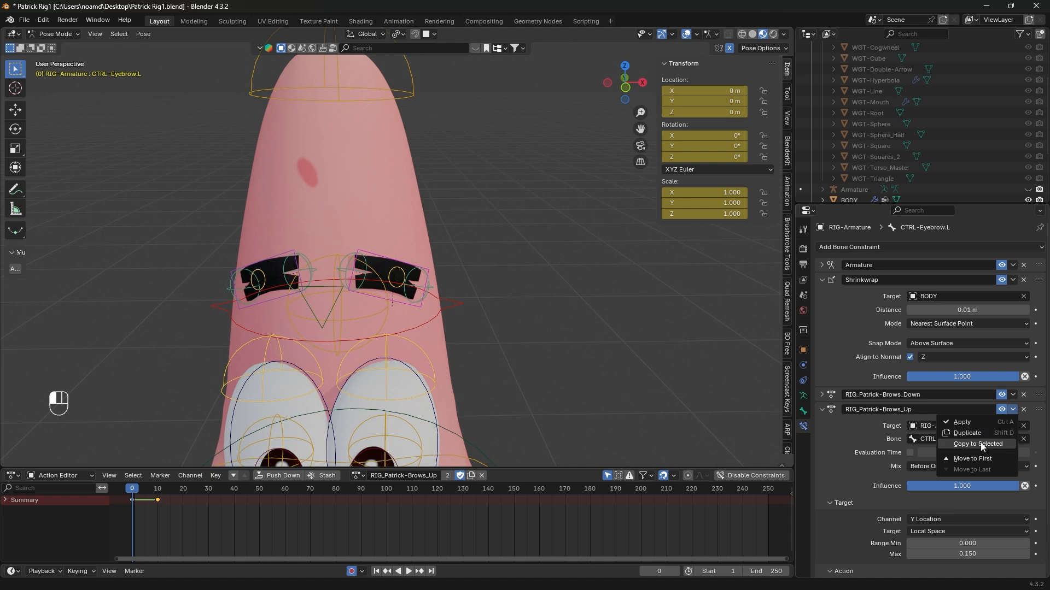
click(972, 435)
- Test both brows and upper eyes by moving CTRL-Brows up and down, cancelling each move
click(327, 299)
key(g)
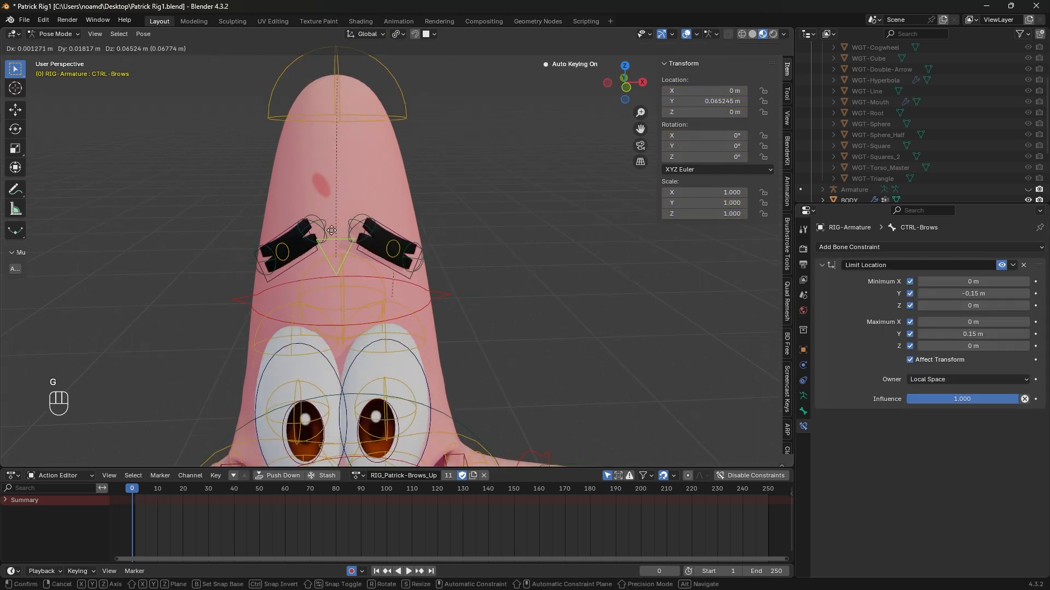
right_click(337, 423)
scroll(369, 309, down, 3)
key(g)
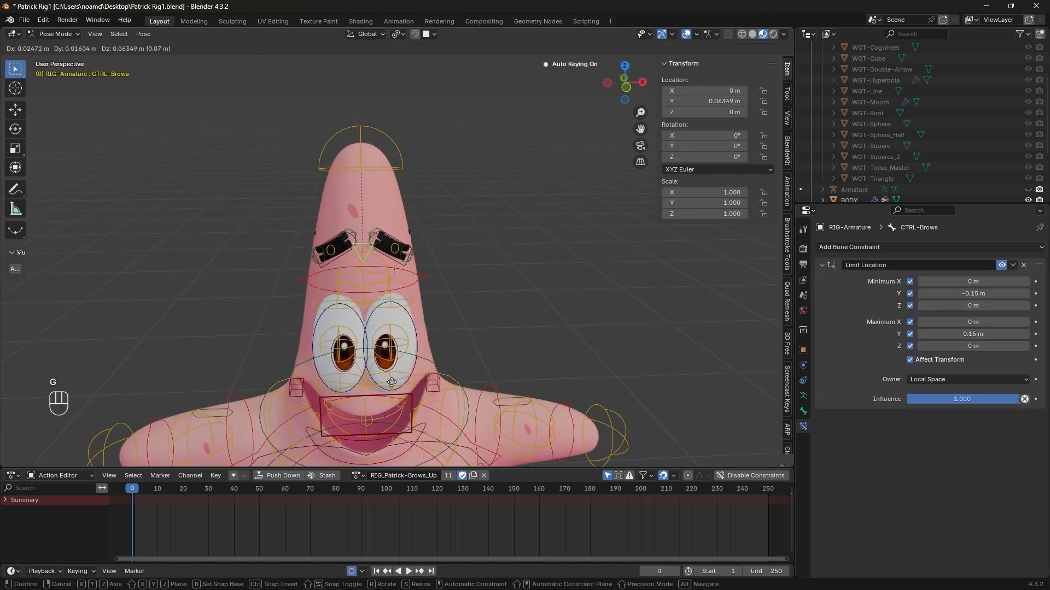
right_click(373, 371)
scroll(408, 346, down, 3)
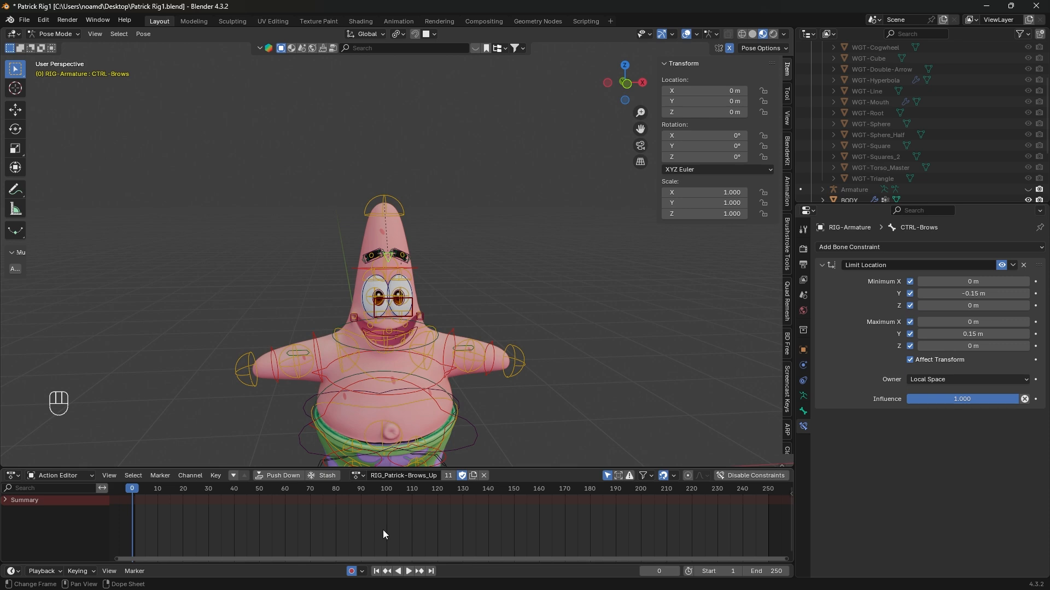
- Sketch annotation arrows from the left mouth corner for CTRL-Cornerlip.L's movement directions and undo them
click(420, 316)
scroll(422, 330, up, 8)
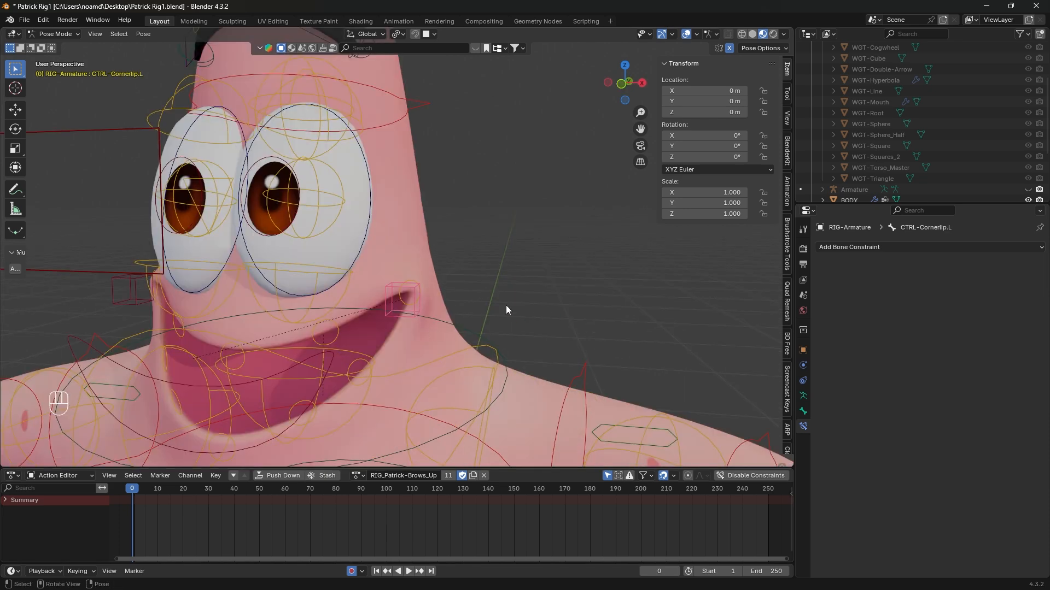
middle_drag(506, 305, 404, 302)
shift+middle_drag(403, 302, 319, 345)
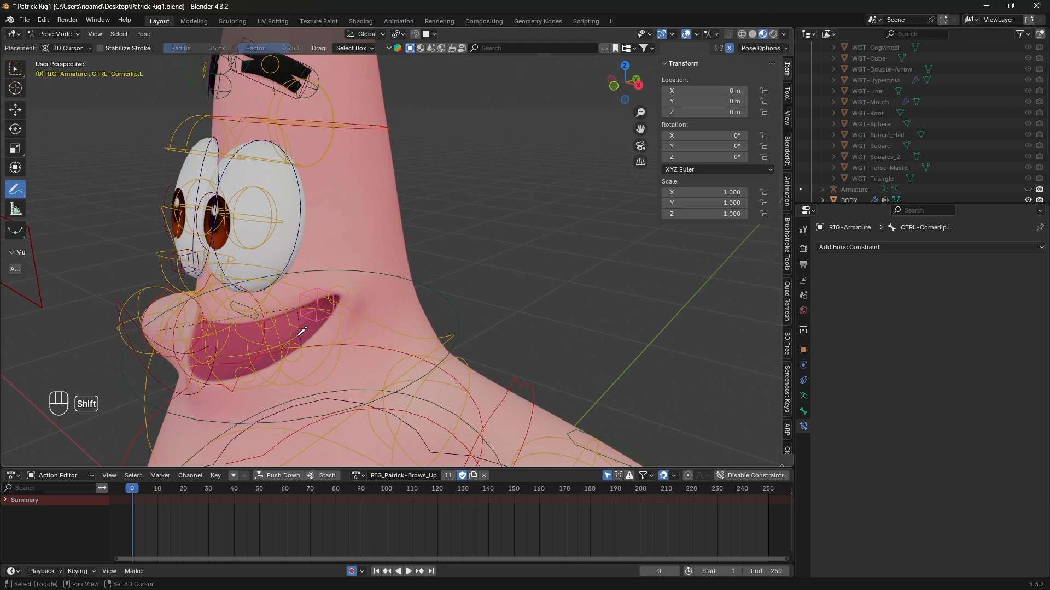
shift+middle_drag(302, 331, 380, 307)
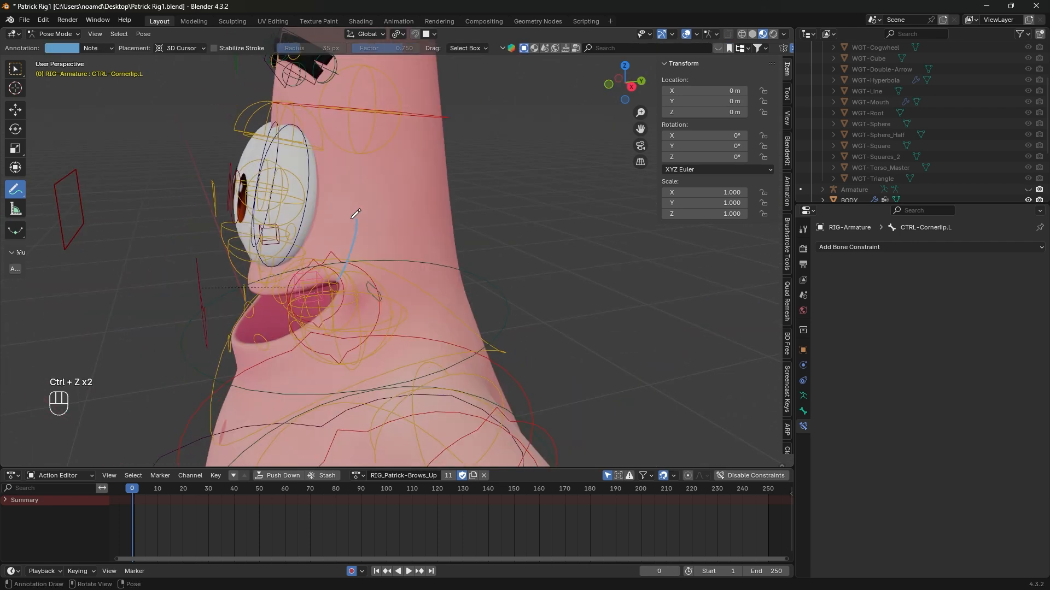
drag(346, 223, 351, 228)
mouse_move(339, 286)
mouse_down()
mouse_move(350, 387)
mouse_move(311, 307)
mouse_move(284, 307)
mouse_move(295, 314)
mouse_up()
middle_drag(339, 307, 335, 308)
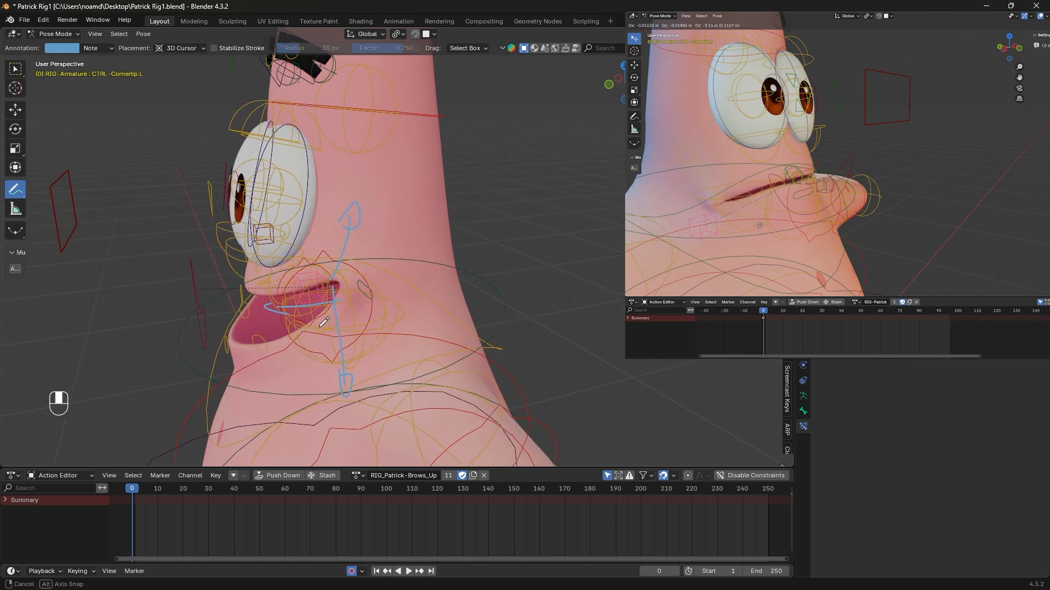
key(ctrl+z)
key(ctrl+z)
key(ctrl+z)
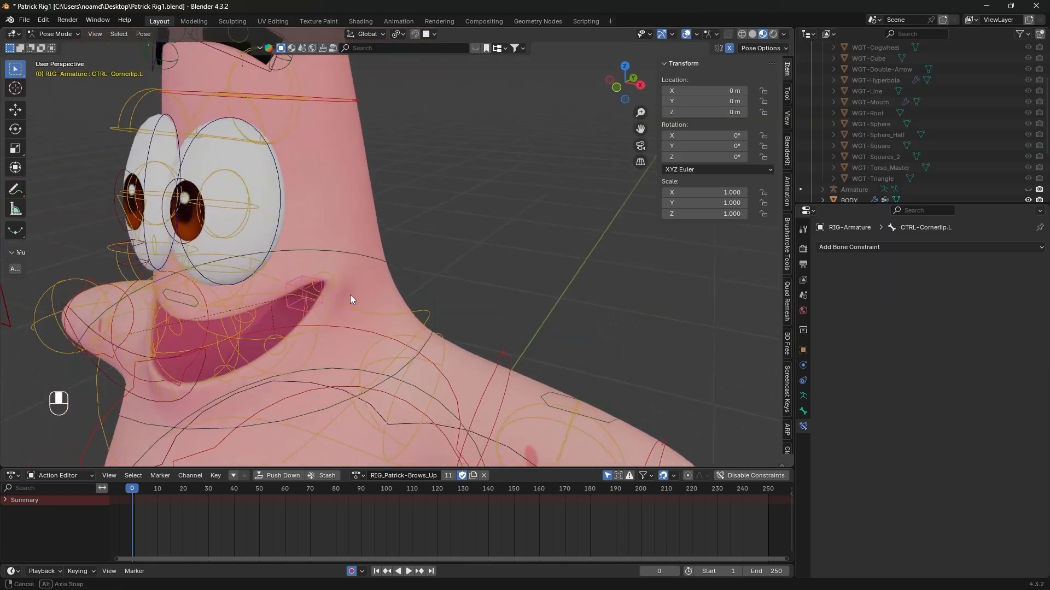
- Test-move CTRL-Cornerlip.L freely and along Z, cancelling each move
scroll(350, 294, up, 2)
key(g)
right_click(363, 320)
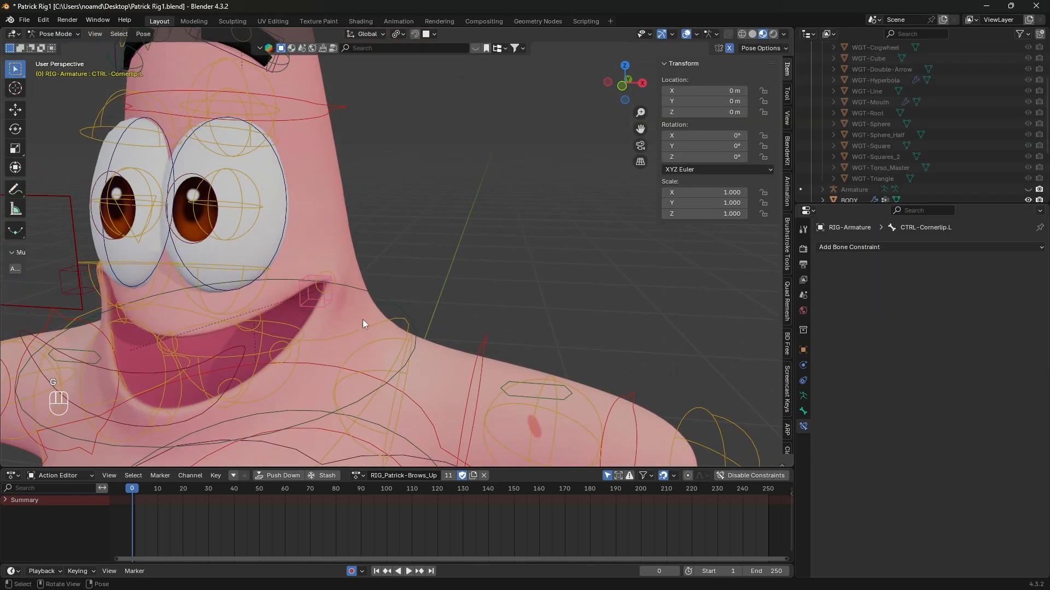
key(g)
key(z)
right_click(342, 349)
middle_drag(342, 350, 266, 372)
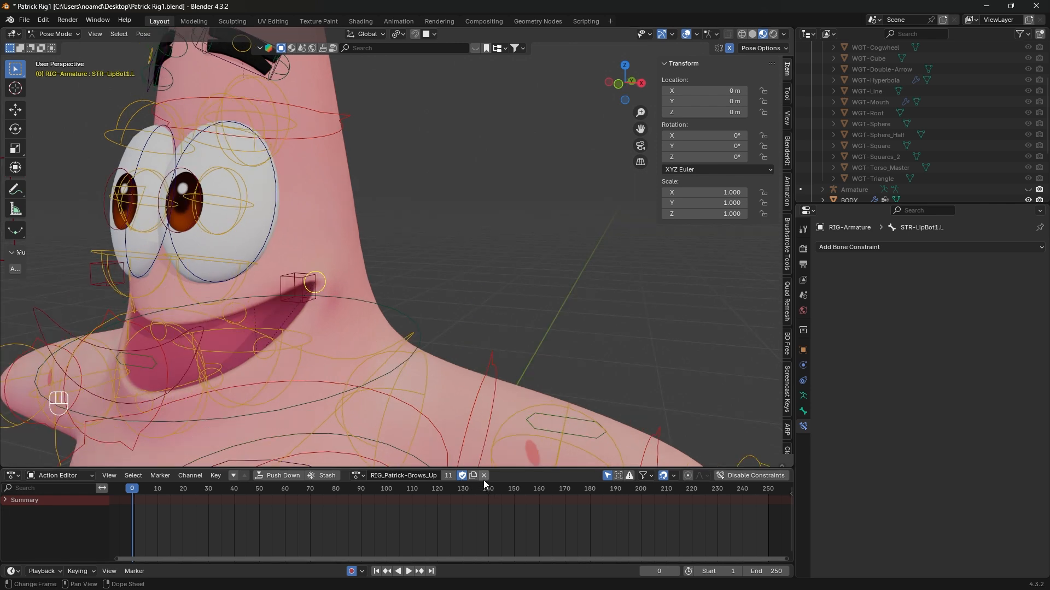
- Unlink the RIG_Patrick-Brows_Up action and create a new action named RIG_Patrick-Smile_Up
click(484, 477)
click(404, 477)
key(ctrl+v)
click(397, 476)
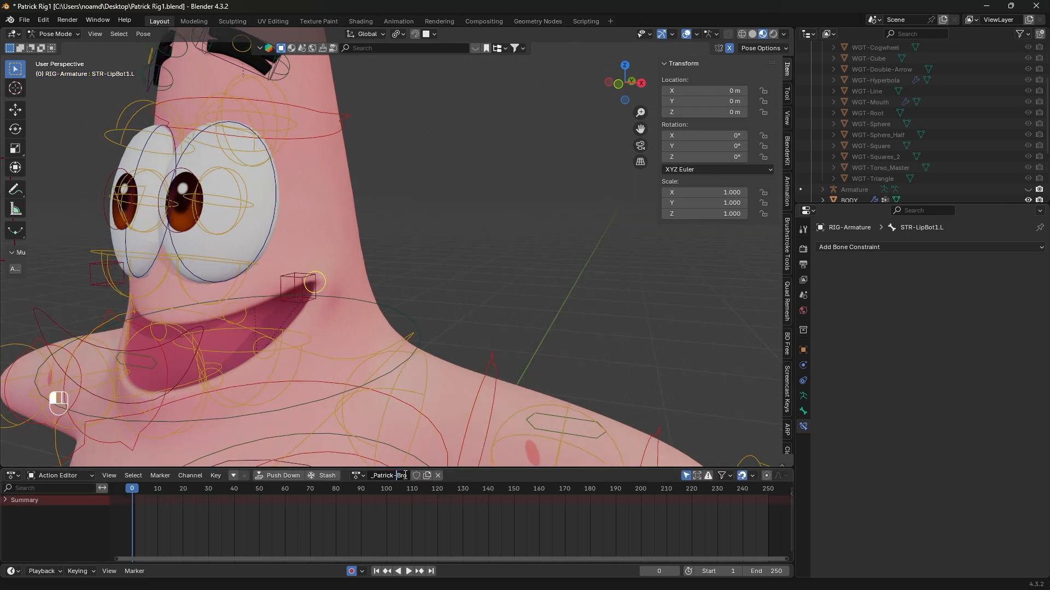
drag(399, 475, 494, 485)
text(Smile_Up)
key(Return)
middle_drag(418, 441, 332, 326)
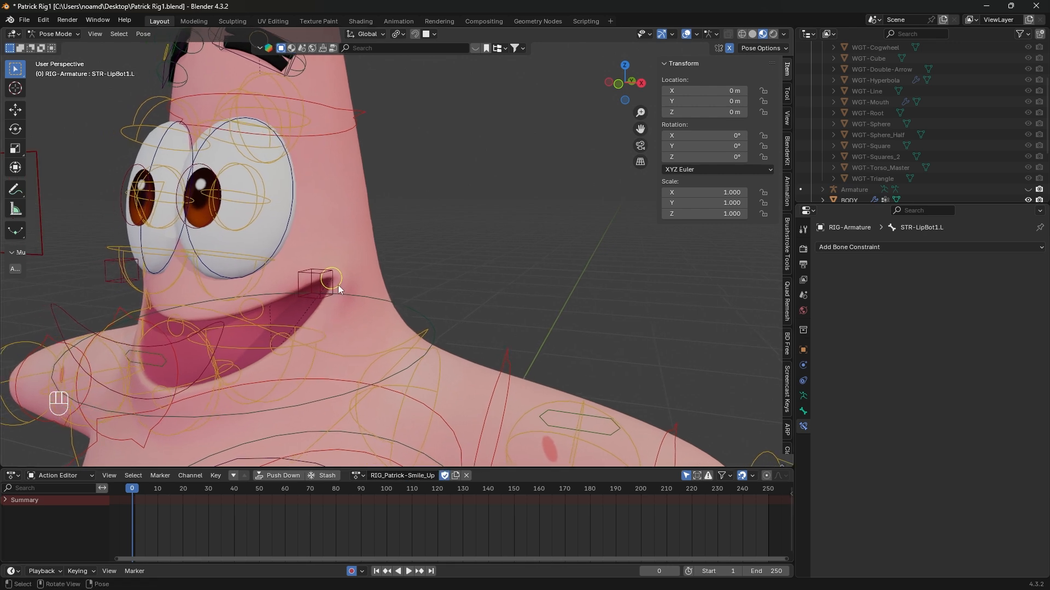
- Select all the upper and lower lip STR bones around the mouth and keyframe them at frame 0
middle_drag(341, 274, 283, 312)
shift+click(238, 331)
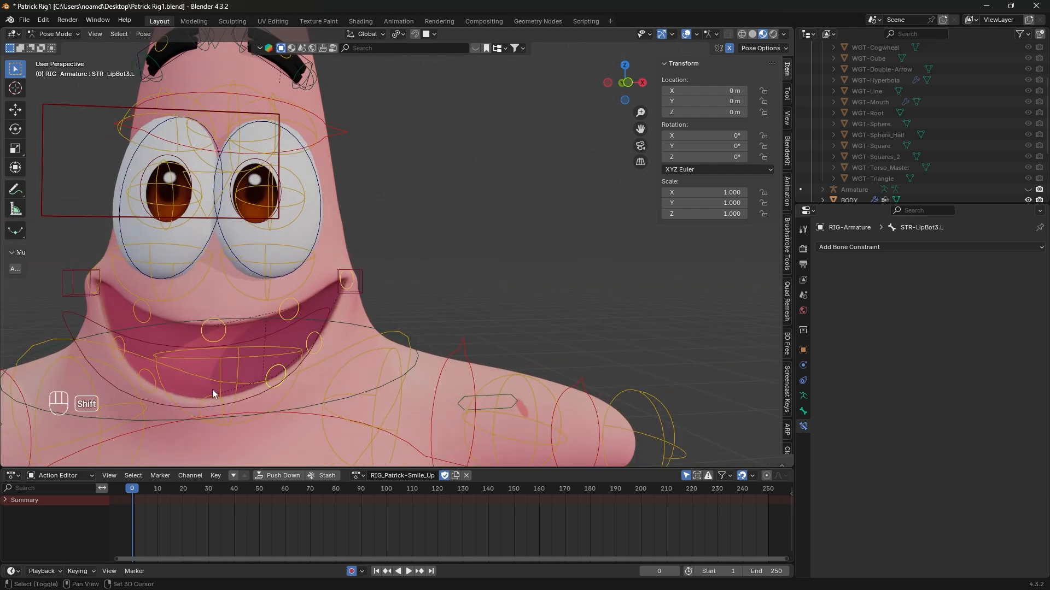
shift+click(212, 392)
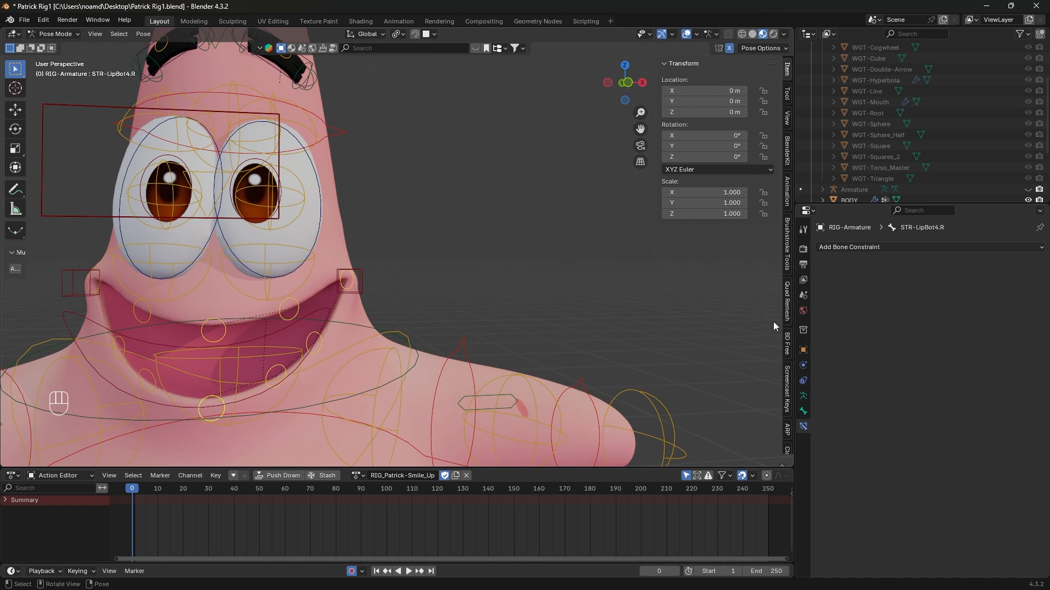
shift+click(165, 268)
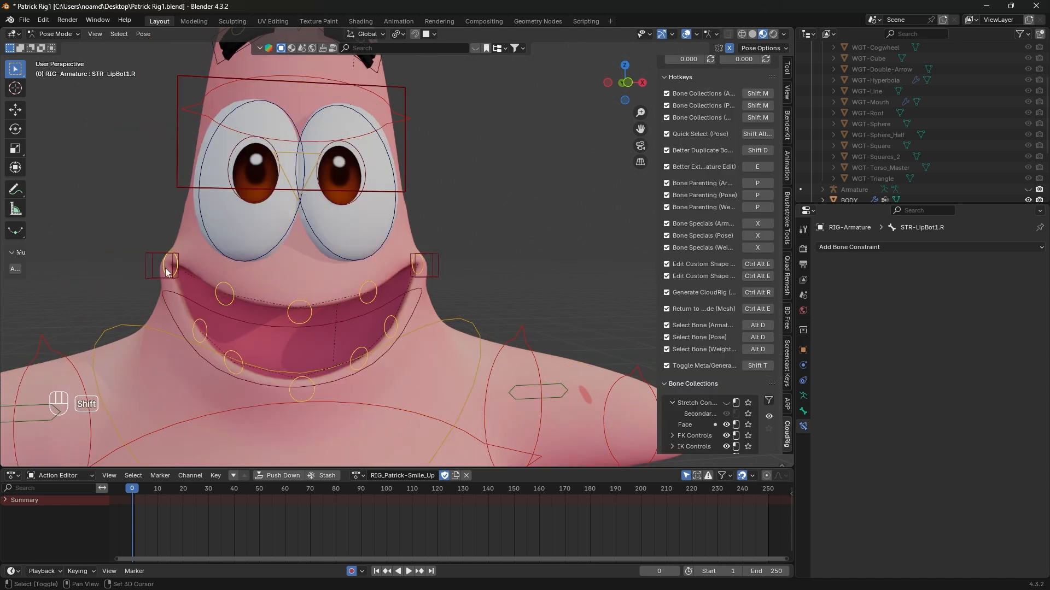
middle_drag(166, 268, 316, 320)
key(i)
- Keyframe the selected lip bones at frame 10
key(Right)
key(Right)
key(Right)
key(Right)
key(Right)
key(Right)
key(Right)
key(Right)
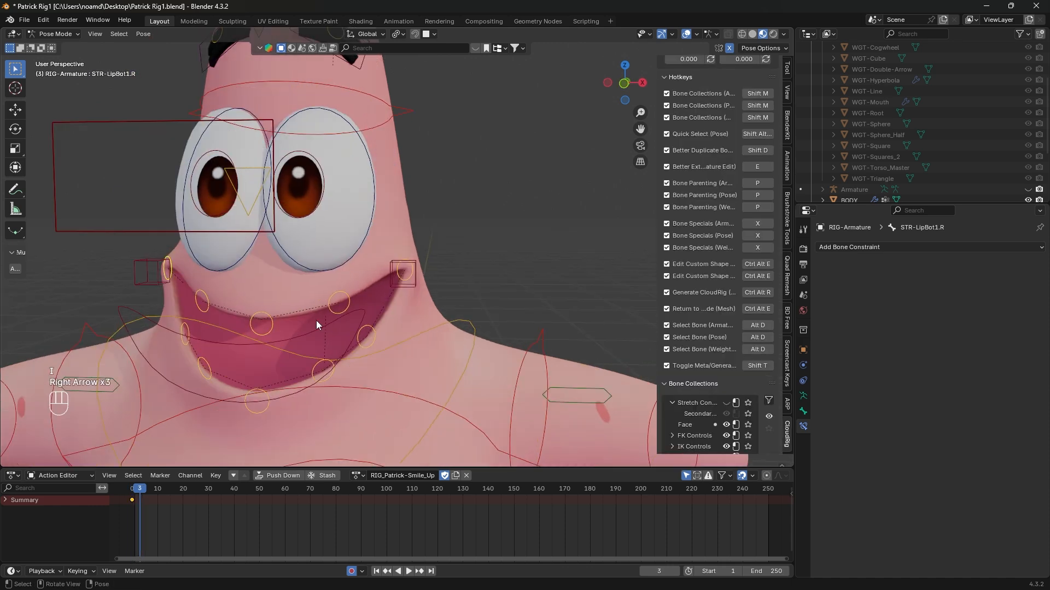
key(Right)
key(Right)
scroll(316, 320, up, 3)
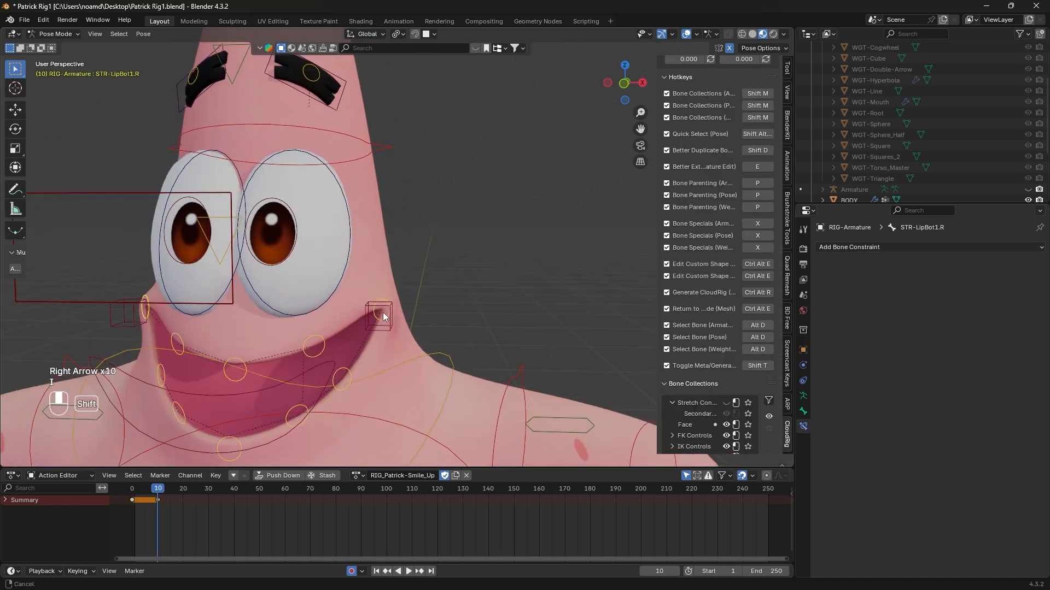
- Pull the mouth-corner lip bones upward at frame 10 to shape the raised smile pose
key(g)
key(g)
click(442, 243)
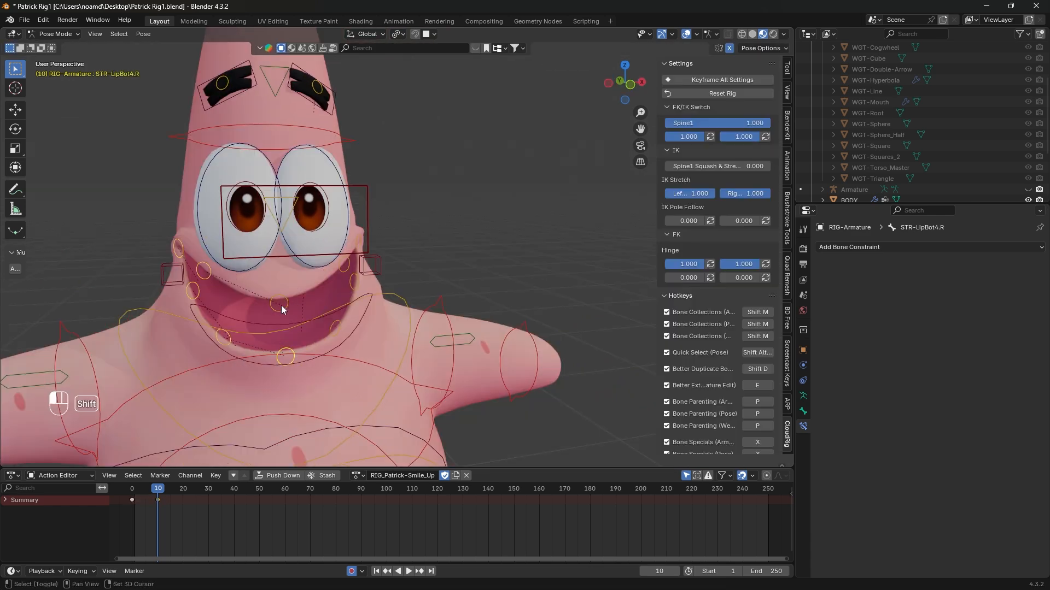
- Select all the lip bones again and change the interpolation of their smile keyframes
shift+click(280, 304)
shift+click(334, 327)
shift+click(343, 270)
middle_drag(342, 271, 310, 267)
shift+click(362, 240)
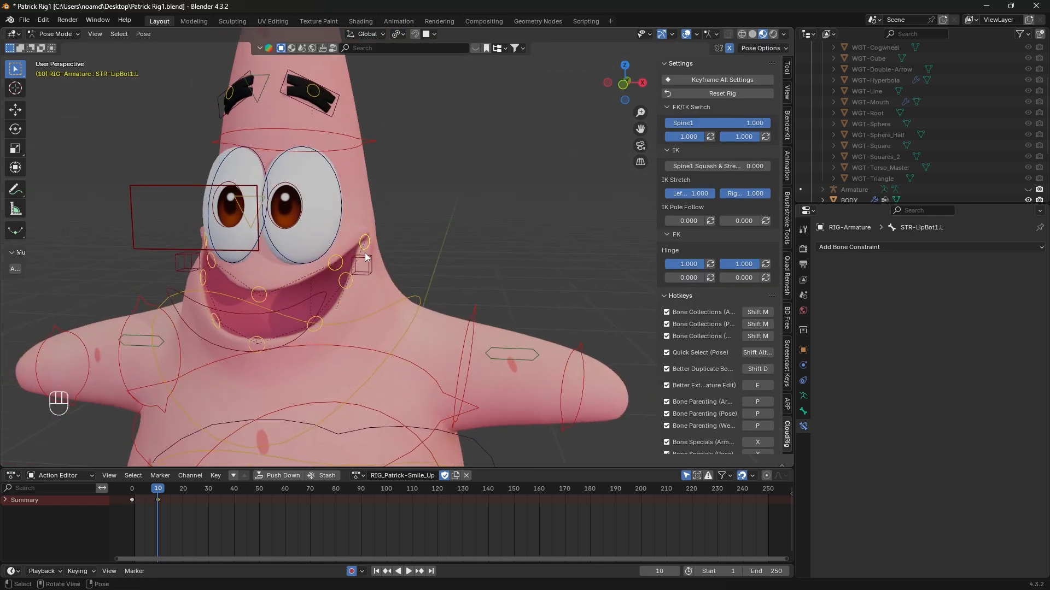
click(129, 502)
key(t)
click(129, 504)
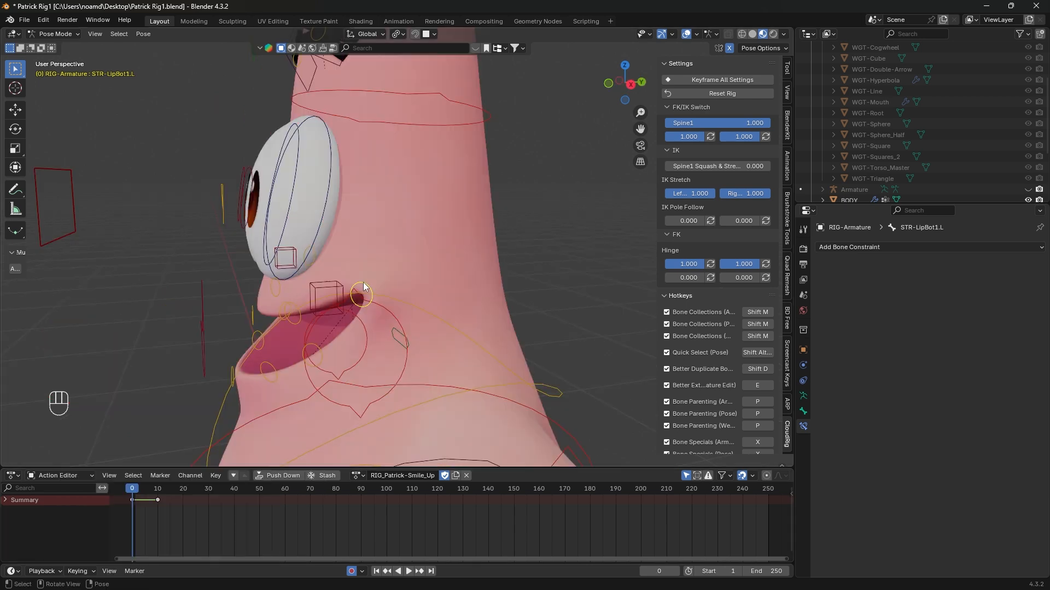
- Copy the smile action's name and add an Action constraint to STR-LipBot1.L targeting RIG-Armature's CTRL-Cornerlip.L bone
click(401, 473)
key(ctrl+c)
click(369, 288)
click(929, 247)
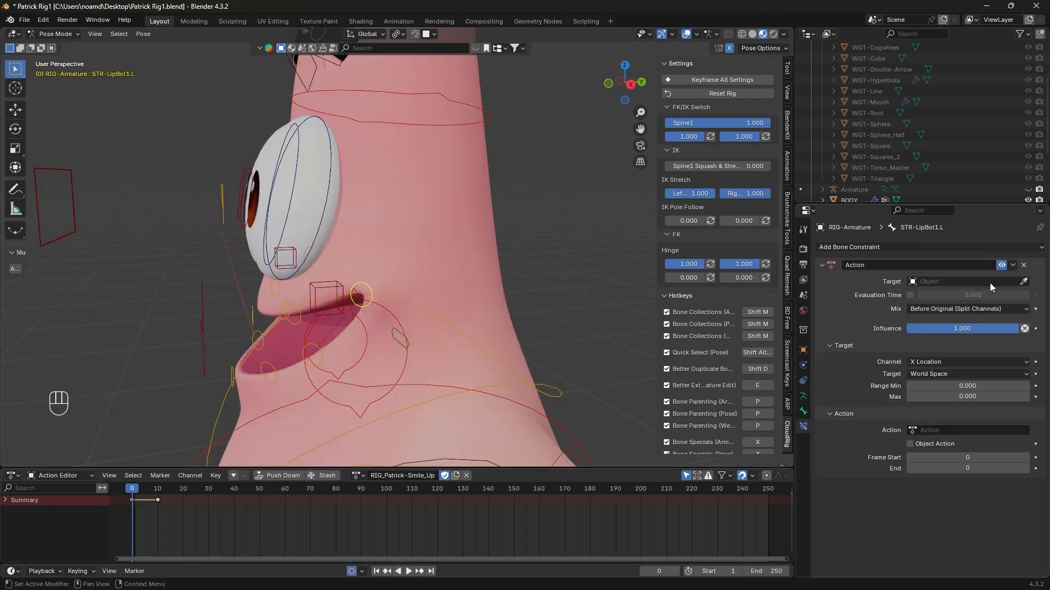
click(1024, 281)
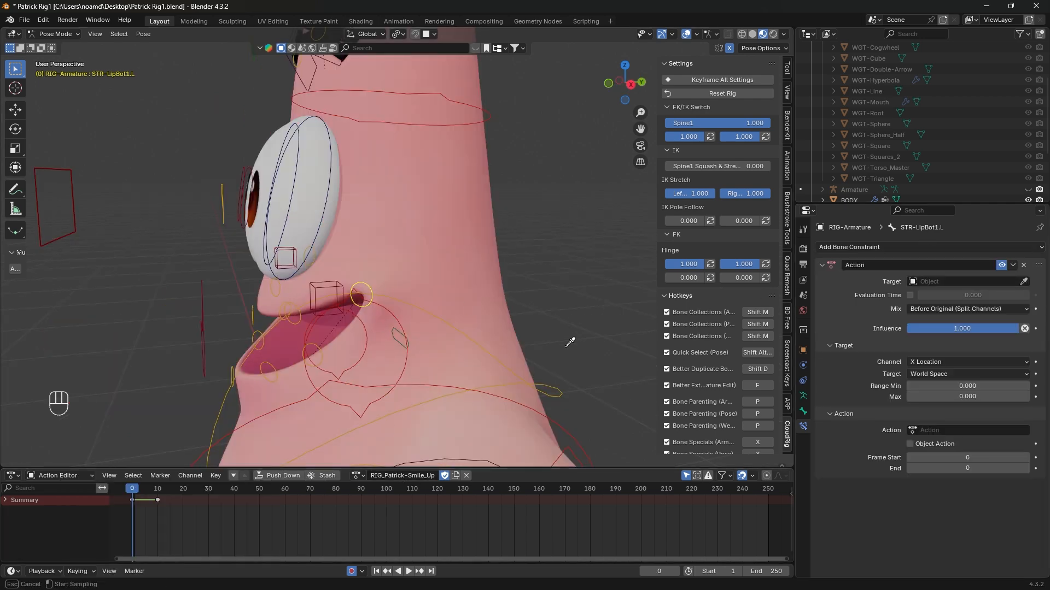
click(544, 391)
click(331, 300)
middle_drag(324, 291, 372, 279)
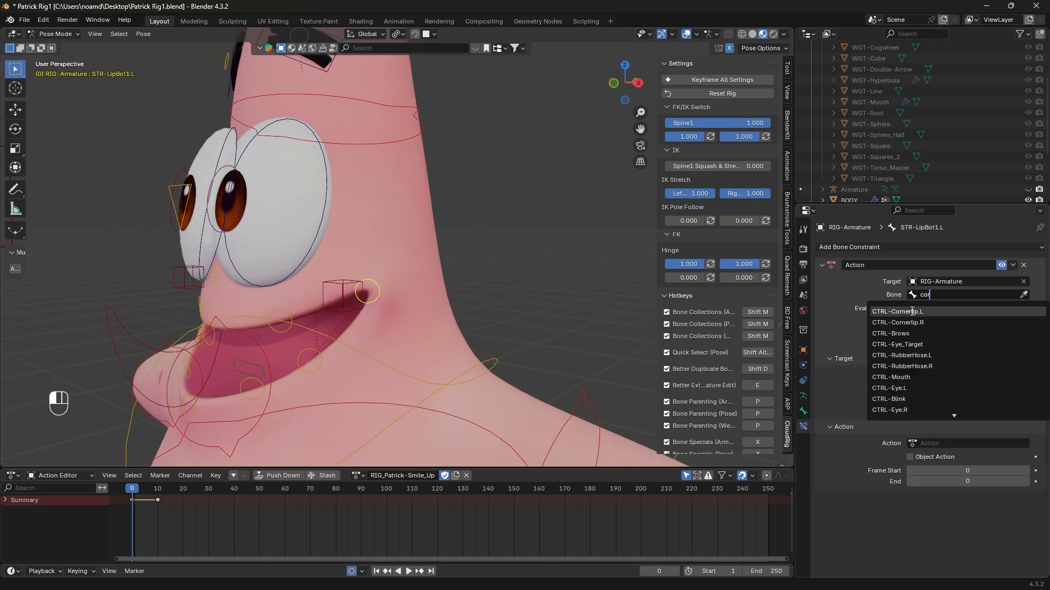
- Try moving CTRL-Cornerlip.L along its local Y axis, and set the Action constraint's channel to Y Location in Local Space
click(957, 329)
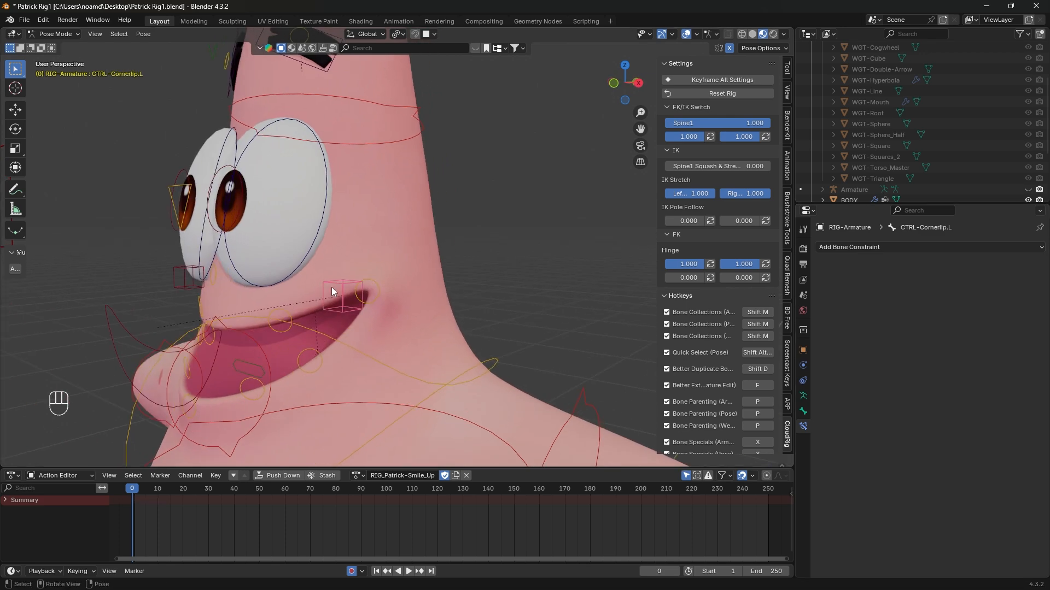
key(g)
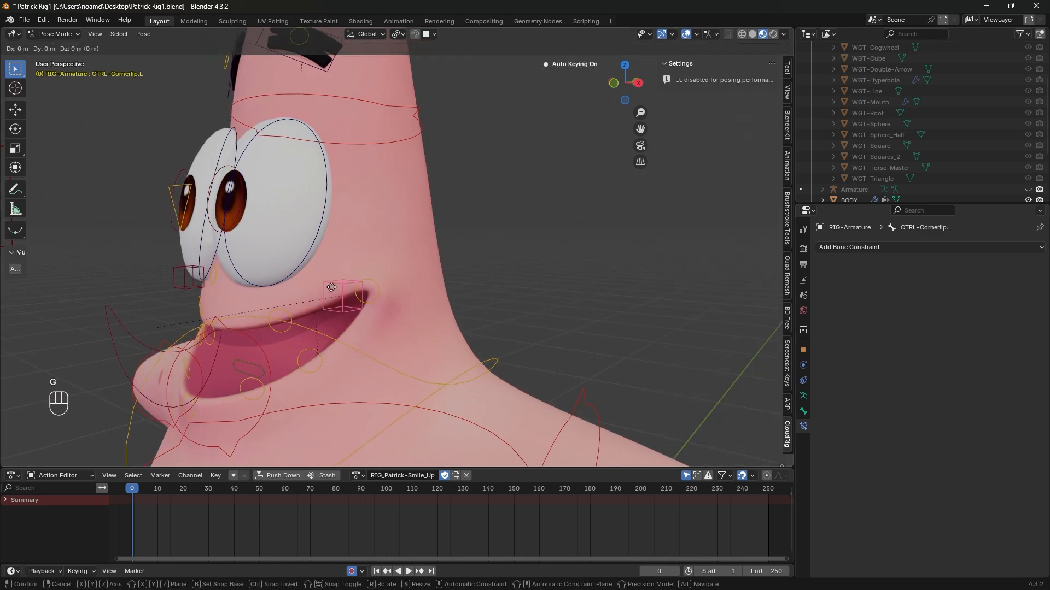
key(y)
key(y)
click(933, 451)
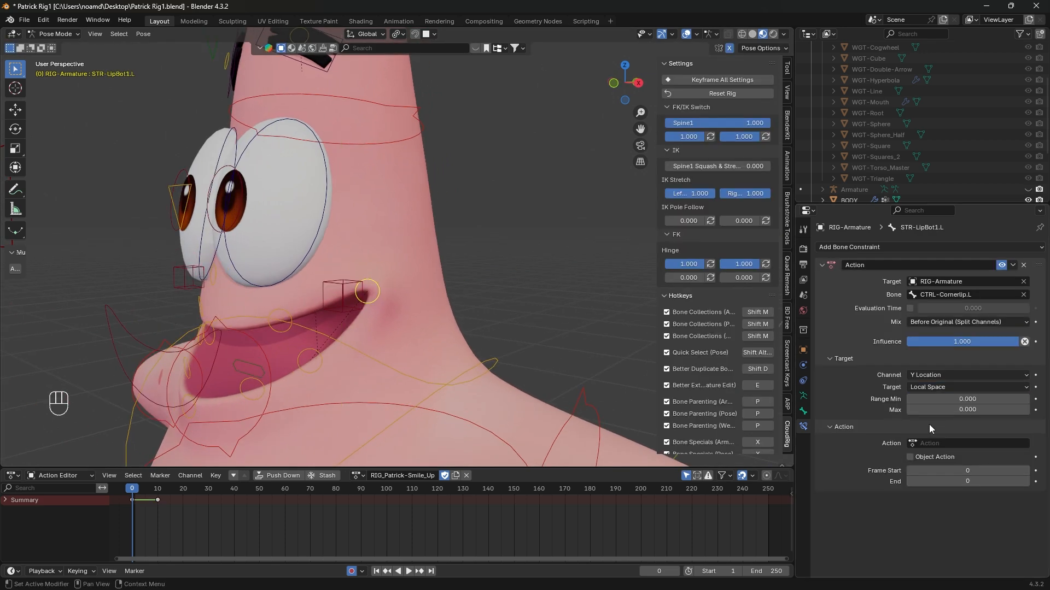
- Set the constraint's range maximum to 0.8, its action to RIG_Patrick-Smile_Up and its end frame to 10
click(964, 409)
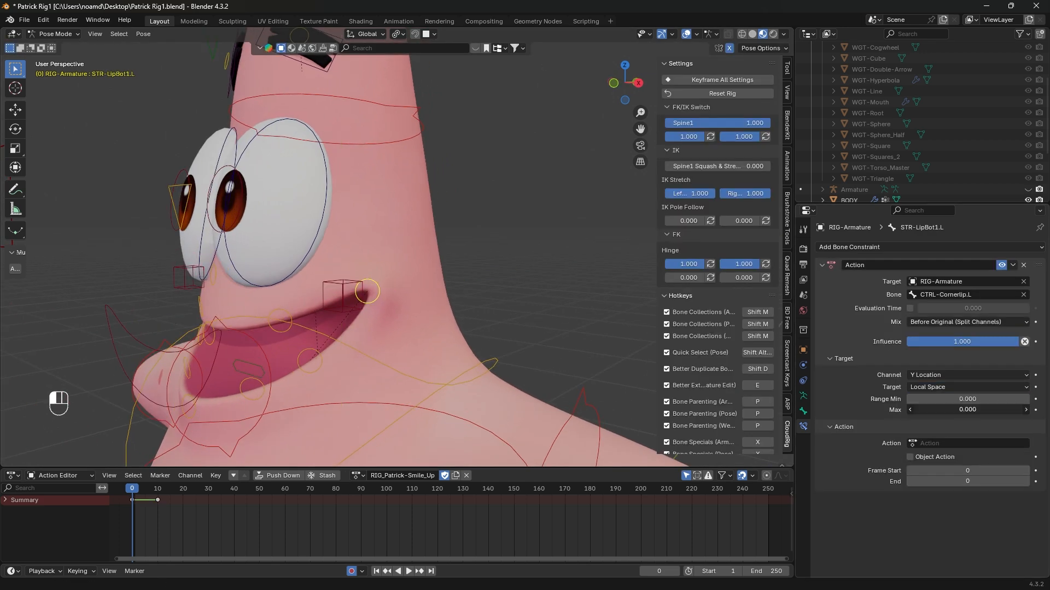
text(0.8)
click(968, 444)
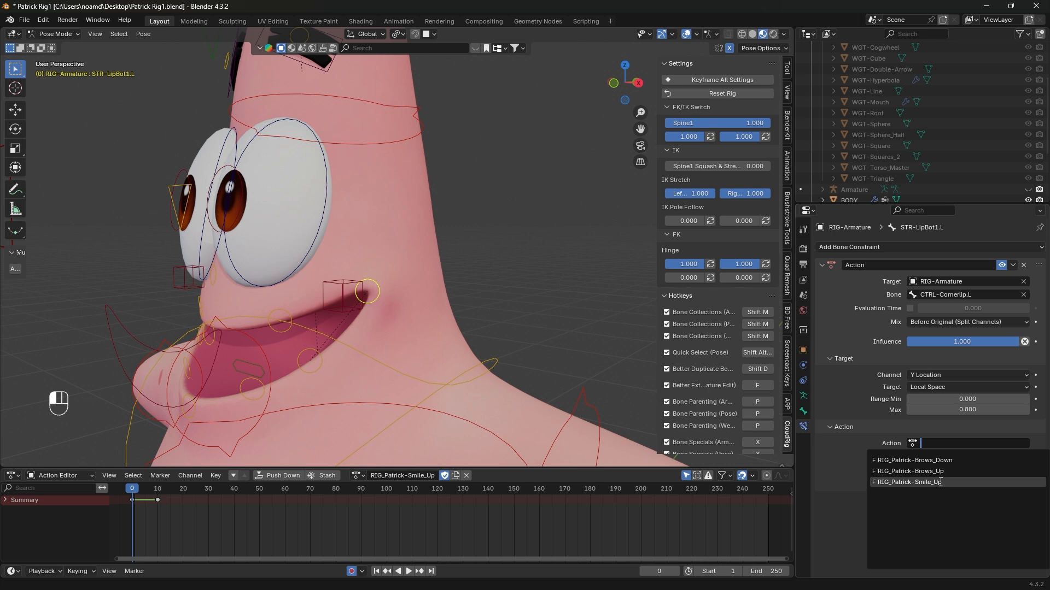
click(908, 480)
click(963, 486)
text(10)
key(Return)
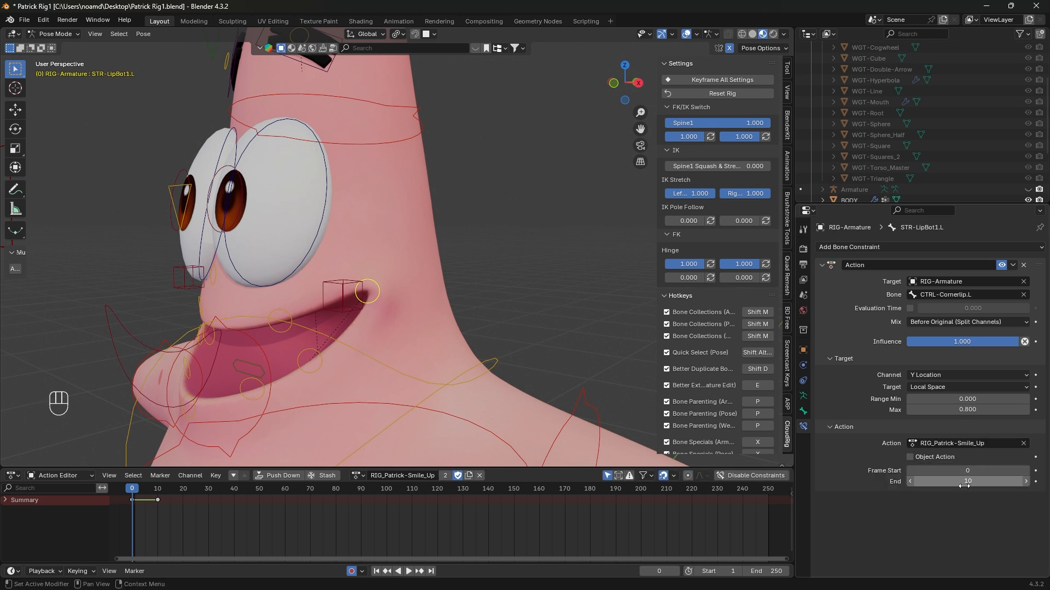
- Test the smile constraint by moving CTRL-Cornerlip.L along its local Y axis, then cancel the move
click(368, 292)
key(g)
key(y)
key(y)
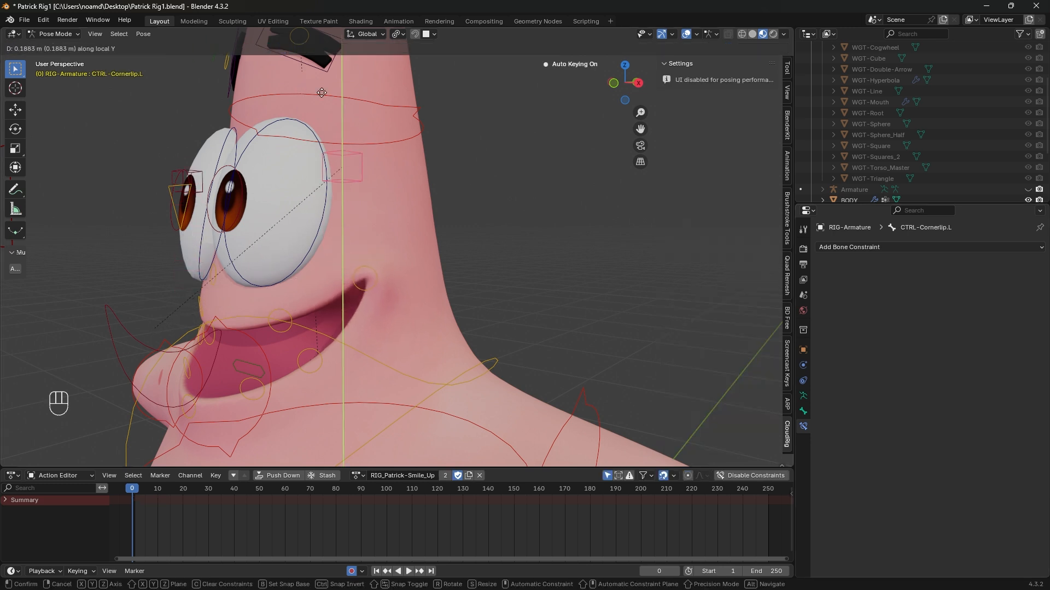
right_click(290, 71)
- Set the range maximum of STR-LipBot1.L's Action constraint to 0.08 and test it by moving the corner-lip control
click(368, 292)
click(949, 410)
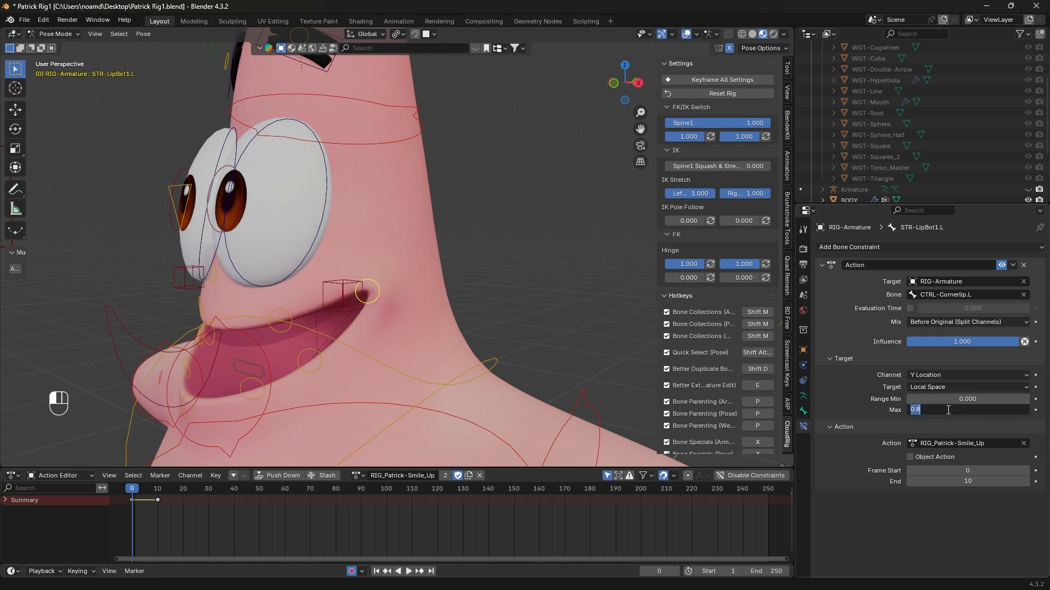
click(912, 410)
key(Return)
click(354, 292)
key(g)
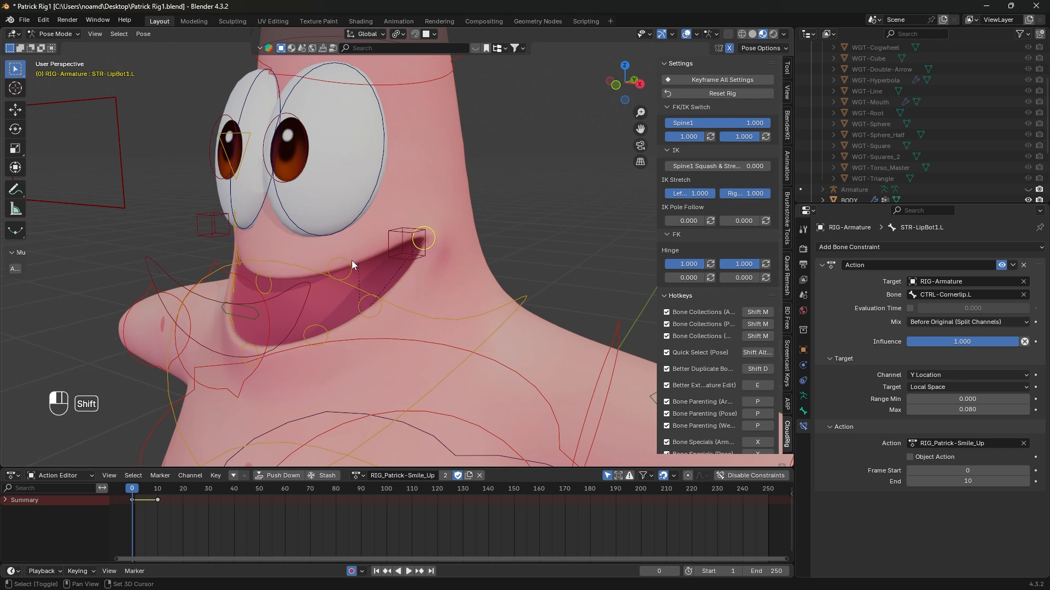
- Rename STR-LipBot1.L's constraint RIG_Patrick-Smile_Up and copy it to the other left-side and centre lip bones
shift+click(290, 334)
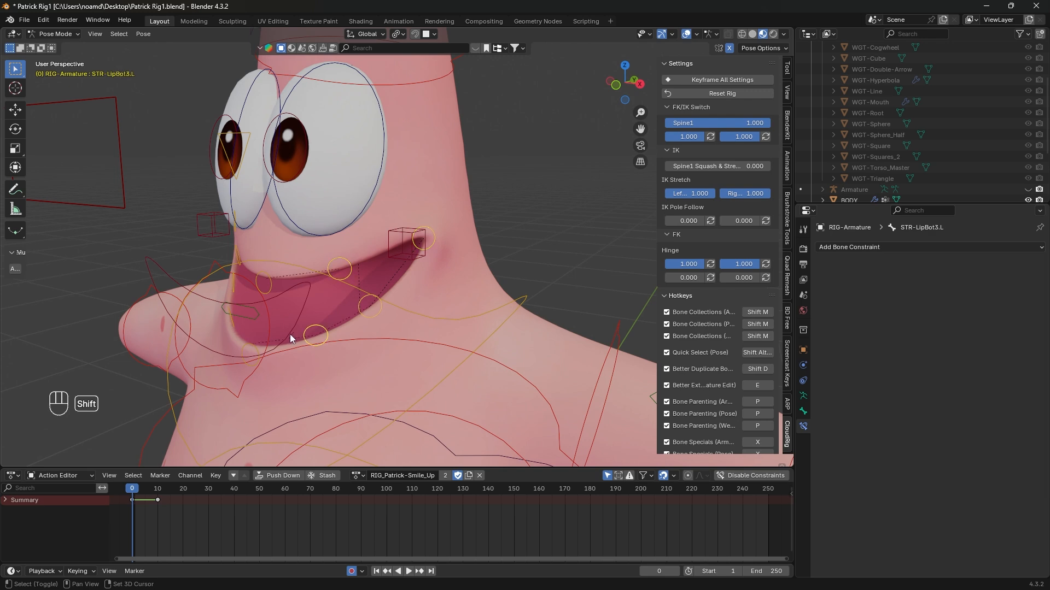
middle_drag(290, 334, 383, 269)
shift+click(316, 350)
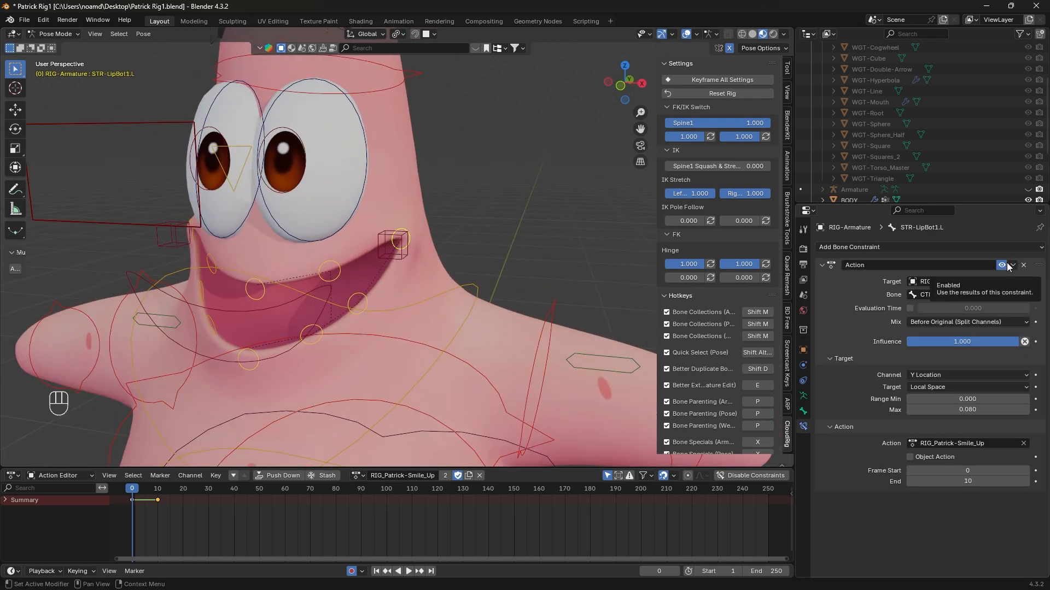
click(1001, 265)
double_click(925, 265)
key(ctrl+v)
click(825, 323)
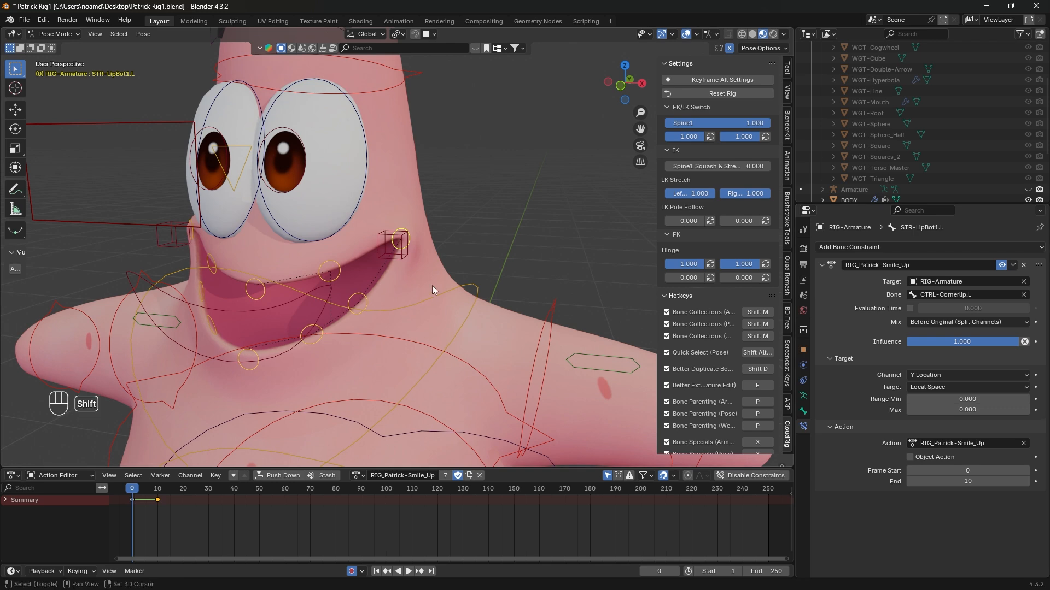
- Test the copied smile constraints by moving CTRL-Cornerlip.L
key(g)
shift+middle_drag(432, 286, 432, 309)
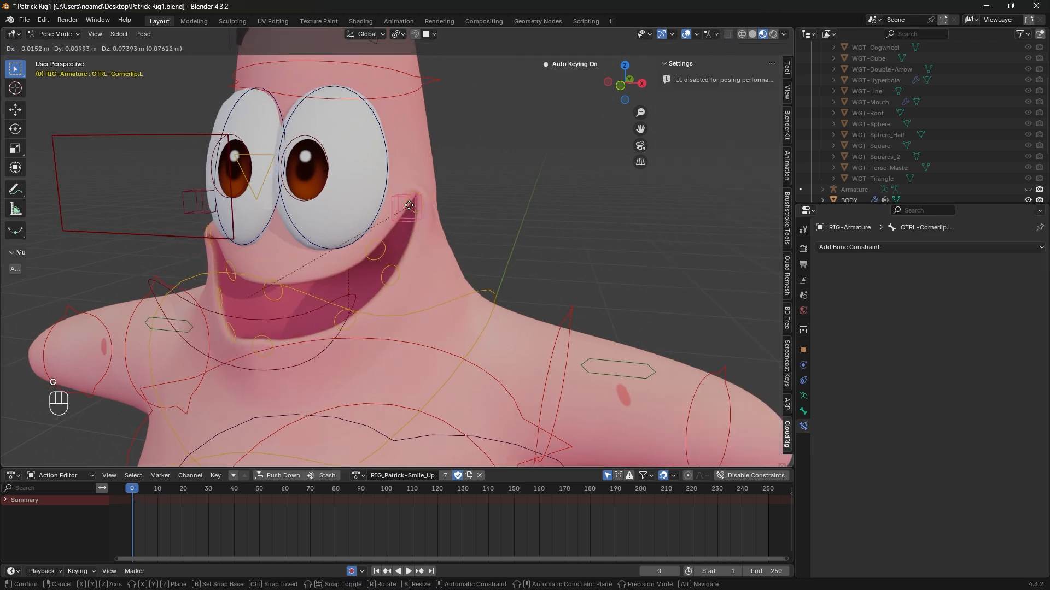
click(409, 205)
scroll(396, 302, up, 5)
- Copy the smile constraint from STR-LipBot1.L to STR-LipBot1.R and retarget it to CTRL-Cornerlip.R
click(463, 289)
click(360, 271)
click(270, 236)
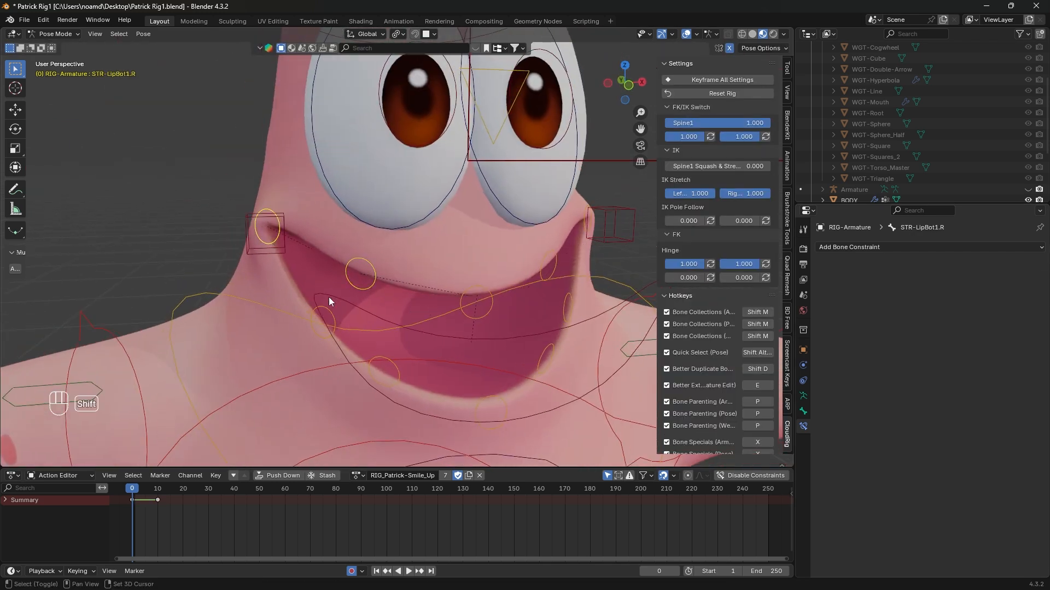
shift+click(587, 228)
click(1015, 267)
click(1002, 301)
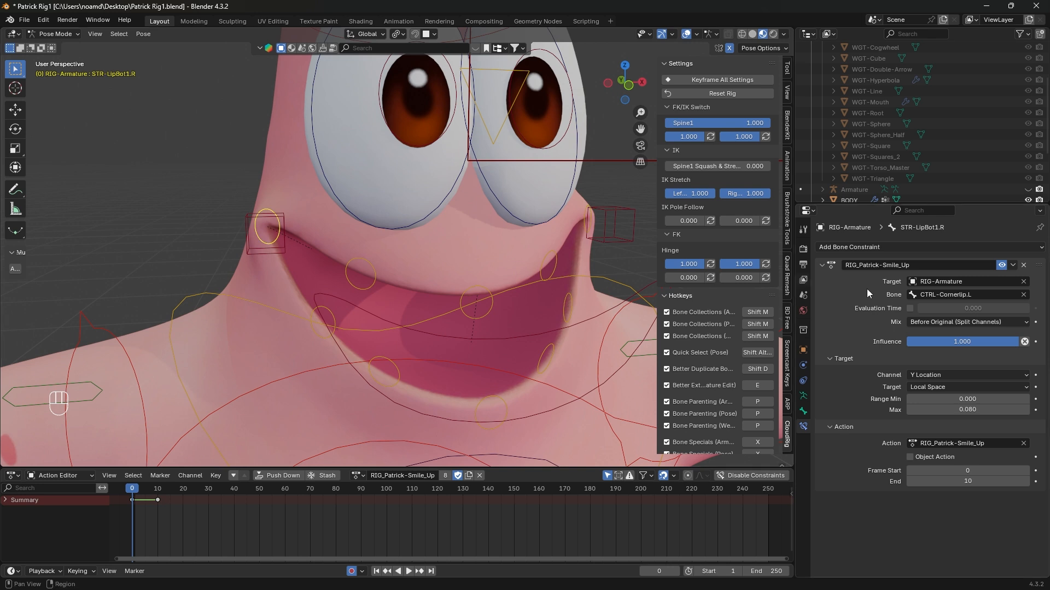
click(975, 293)
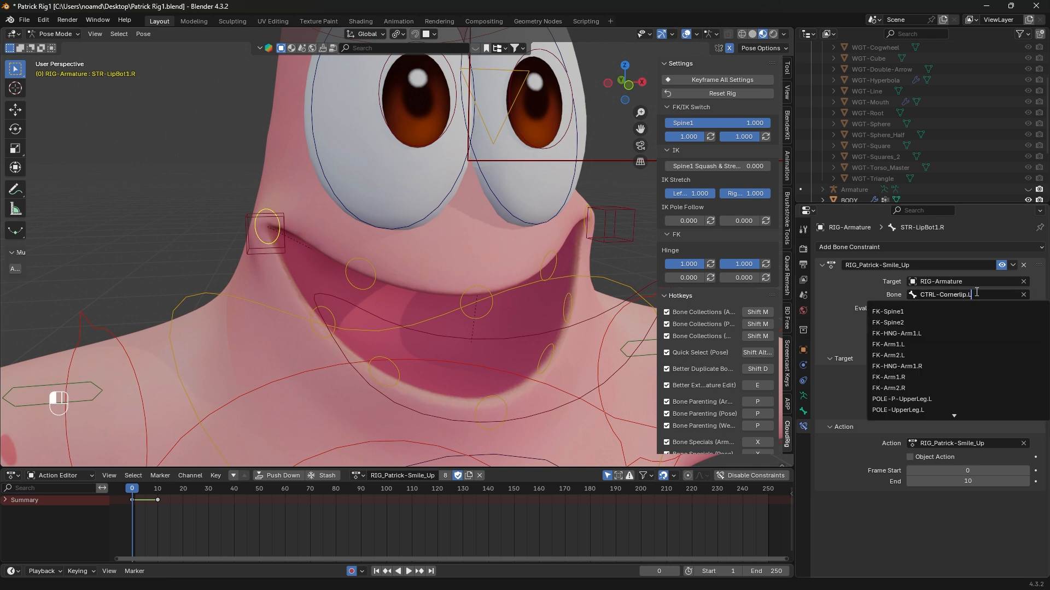
key(Escape)
- Select the remaining right-side lip bones with STR-LipBot1.R active and copy its smile constraint to them
shift+click(474, 290)
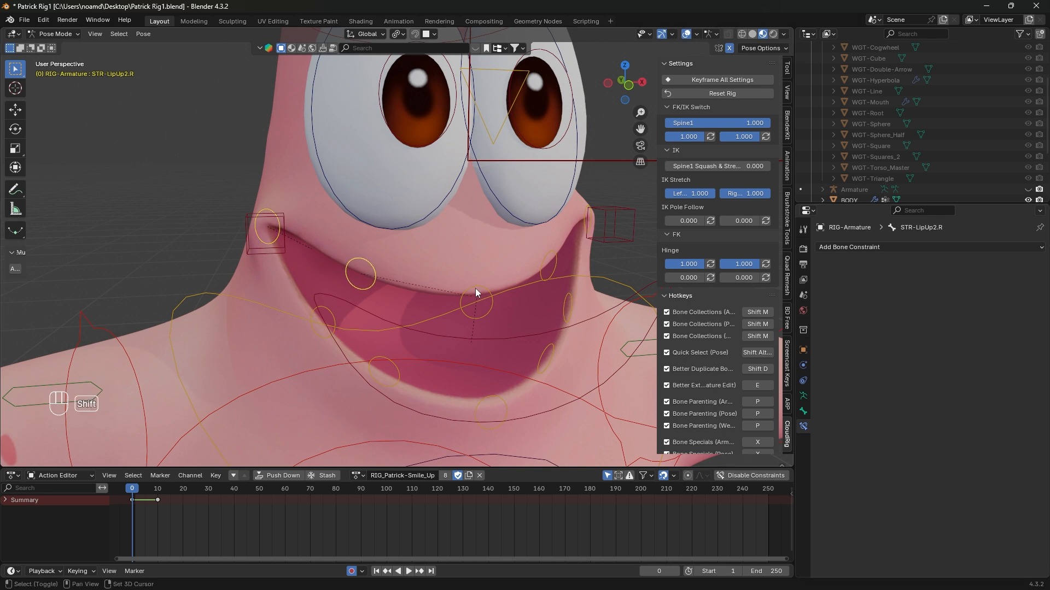
shift+click(395, 379)
middle_drag(400, 339, 349, 317)
click(1013, 265)
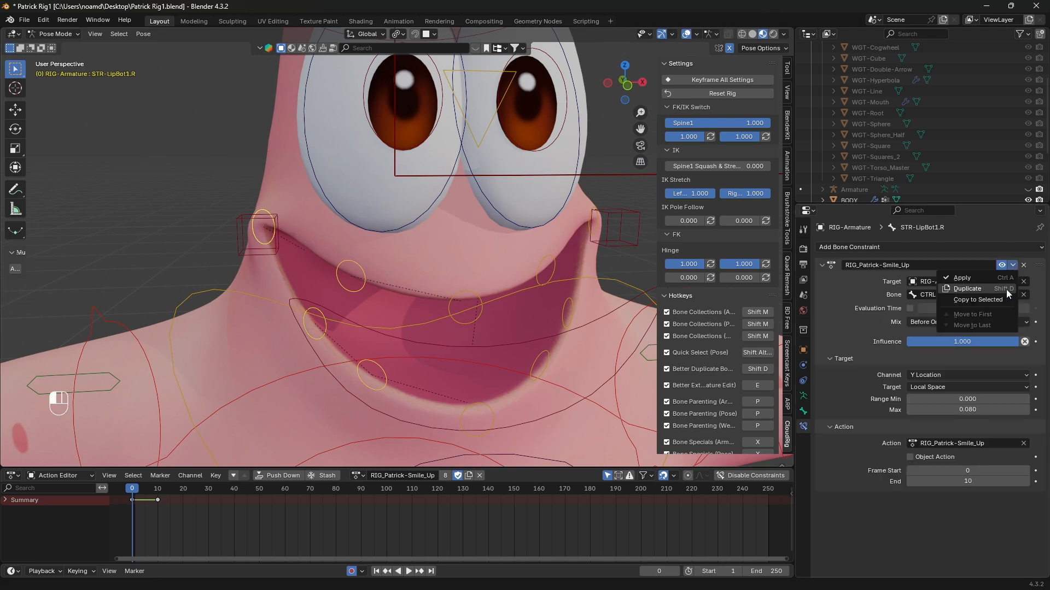
click(977, 299)
- Test the right-side smile by moving CTRL-Cornerlip.R, cancel the move and inspect the mouth from the side
click(260, 256)
key(g)
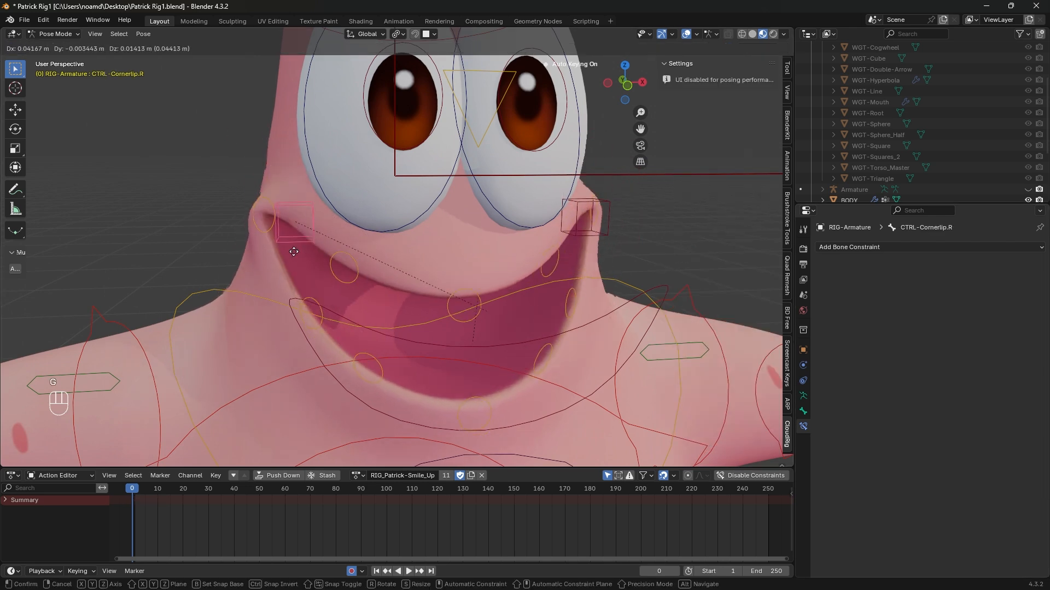
right_click(302, 243)
scroll(328, 263, down, 4)
middle_drag(350, 278, 420, 286)
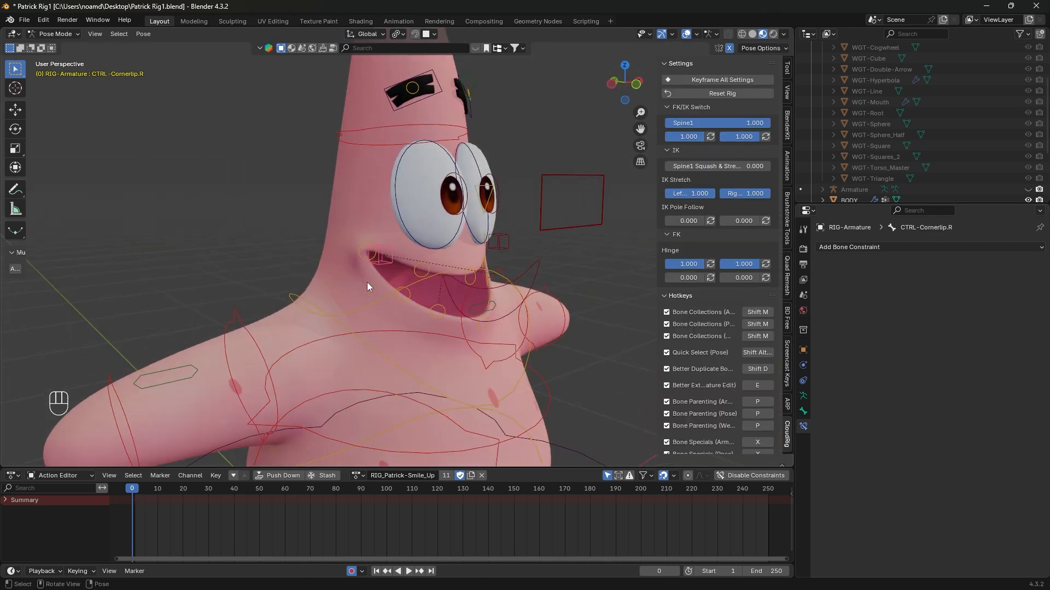
- Undo the test annotations and sketch strokes around the right mouth corner to mark its movement directions
click(16, 190)
key(ctrl+z)
key(ctrl+z)
key(ctrl+z)
key(ctrl+z)
key(ctrl+z)
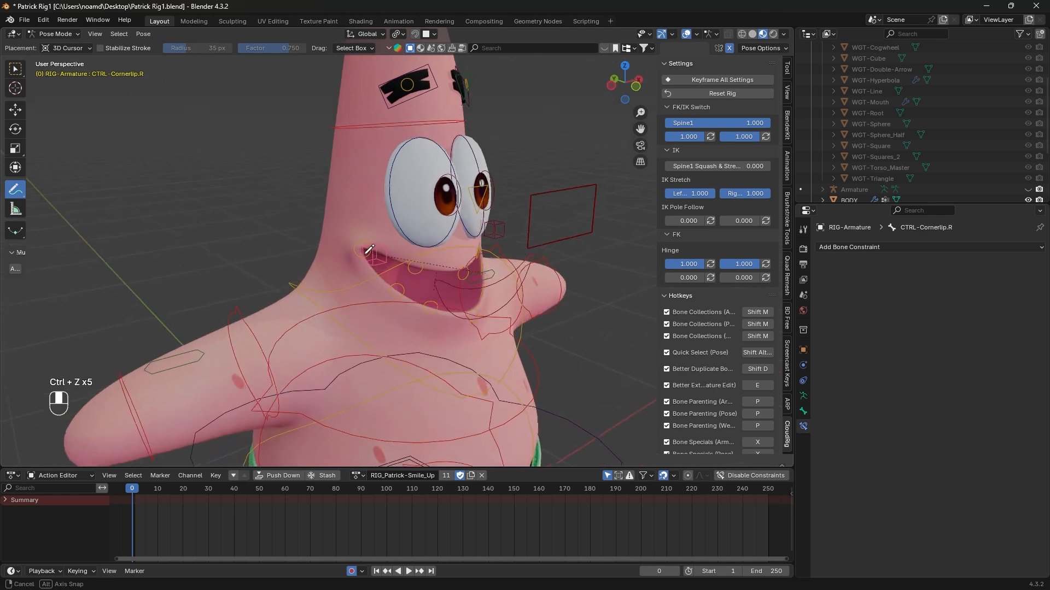
mouse_move(369, 250)
mouse_down()
mouse_move(416, 263)
mouse_move(327, 231)
mouse_move(329, 247)
mouse_up()
mouse_move(365, 255)
mouse_down()
mouse_move(362, 287)
mouse_move(370, 276)
mouse_up()
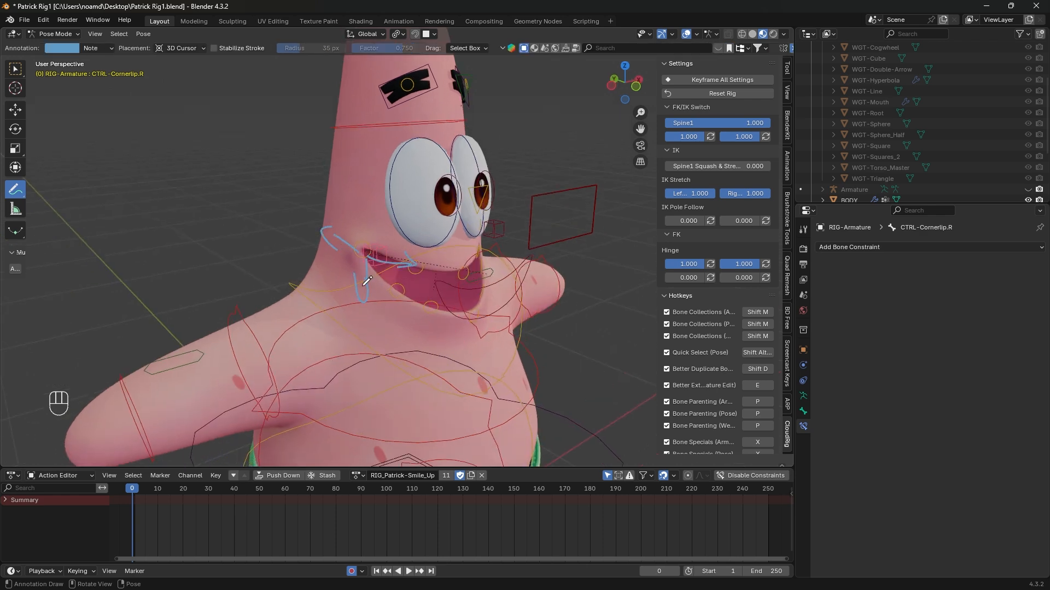
- Compare BODY's mouth corners by toggling the viewport display of its CorrectiveSmooth modifier
key(ctrl+Tab)
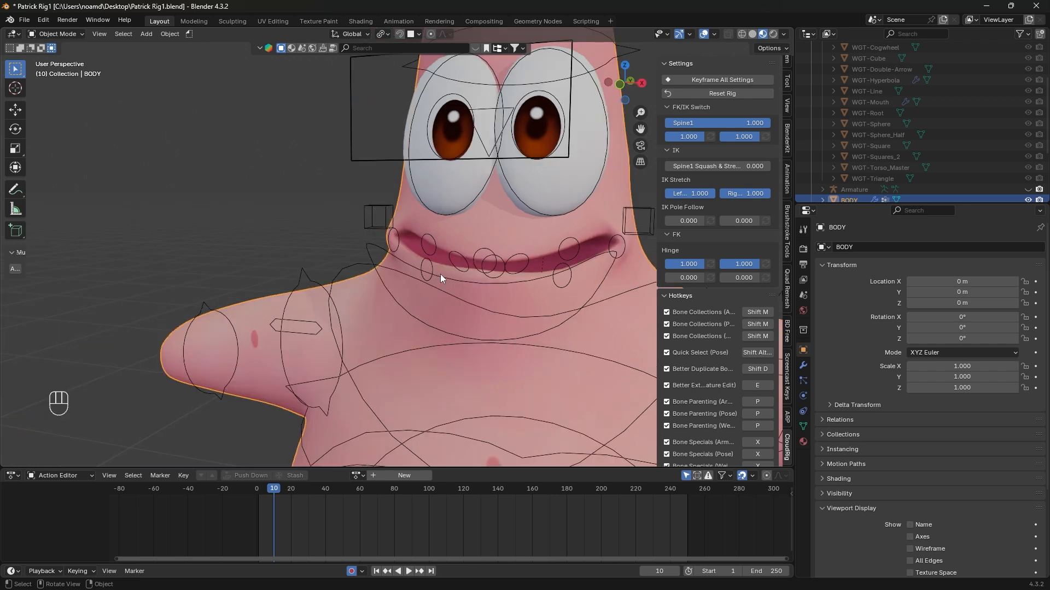
middle_drag(441, 274, 503, 254)
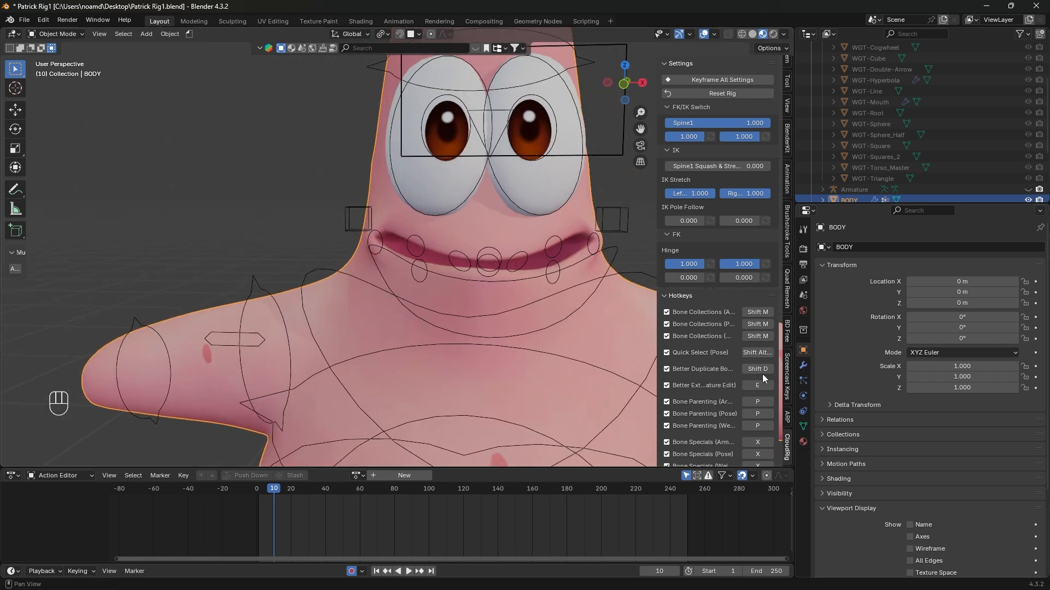
click(803, 365)
scroll(488, 324, up, 5)
shift+middle_drag(488, 324, 338, 269)
scroll(352, 309, up, 2)
click(991, 254)
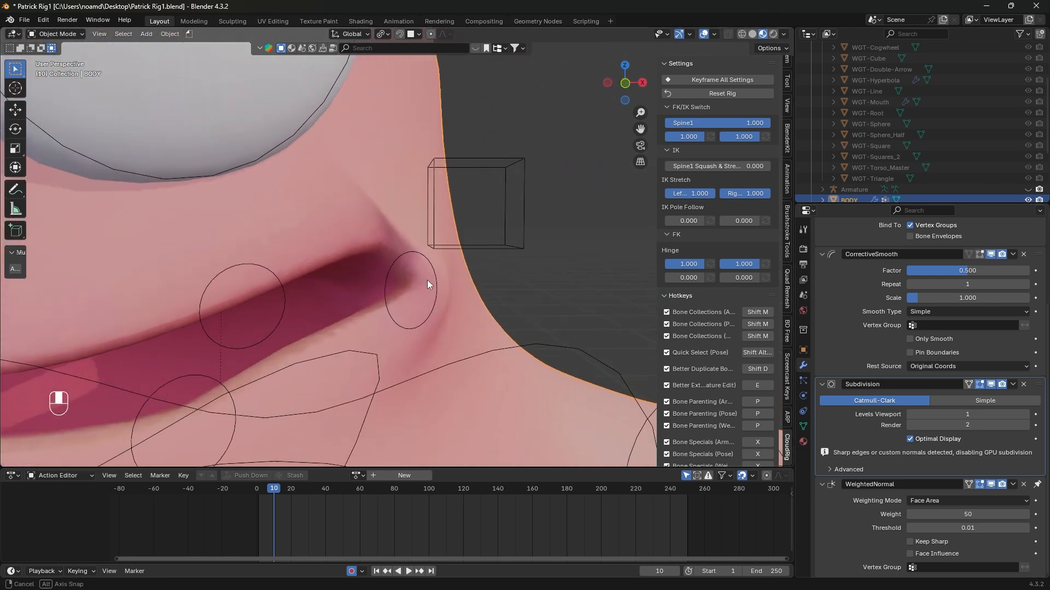
middle_drag(427, 280, 418, 264)
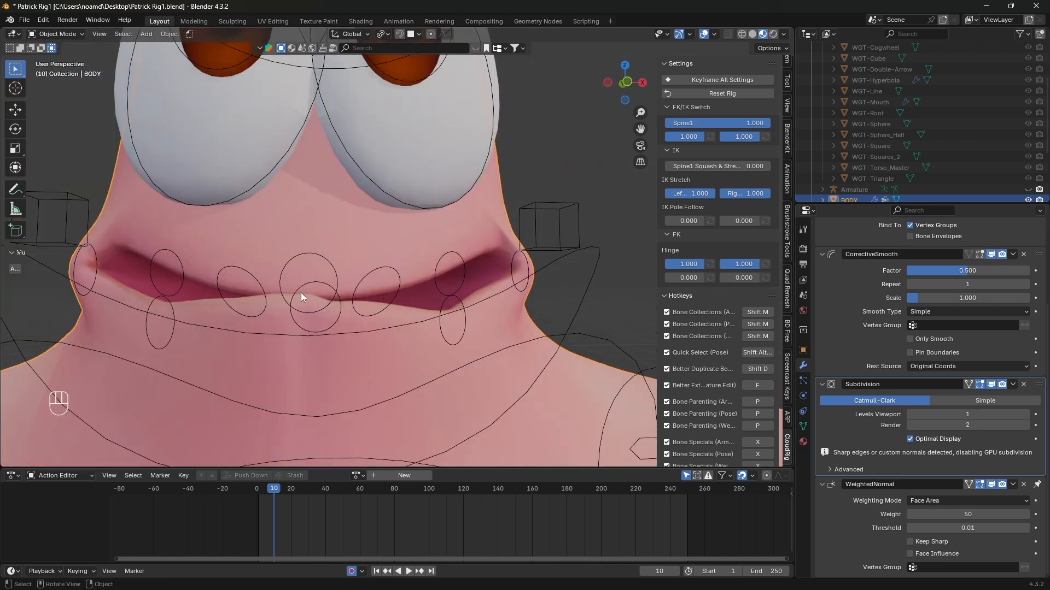
- Set the Repeat value of BODY's CorrectiveSmooth modifier to 5
middle_drag(352, 301, 207, 324)
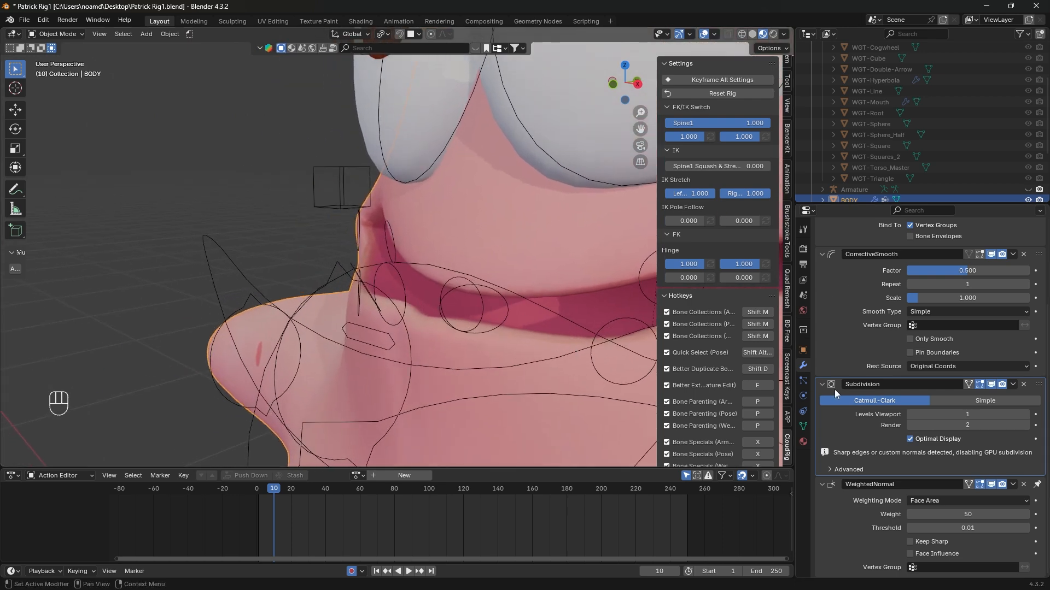
scroll(835, 390, up, 4)
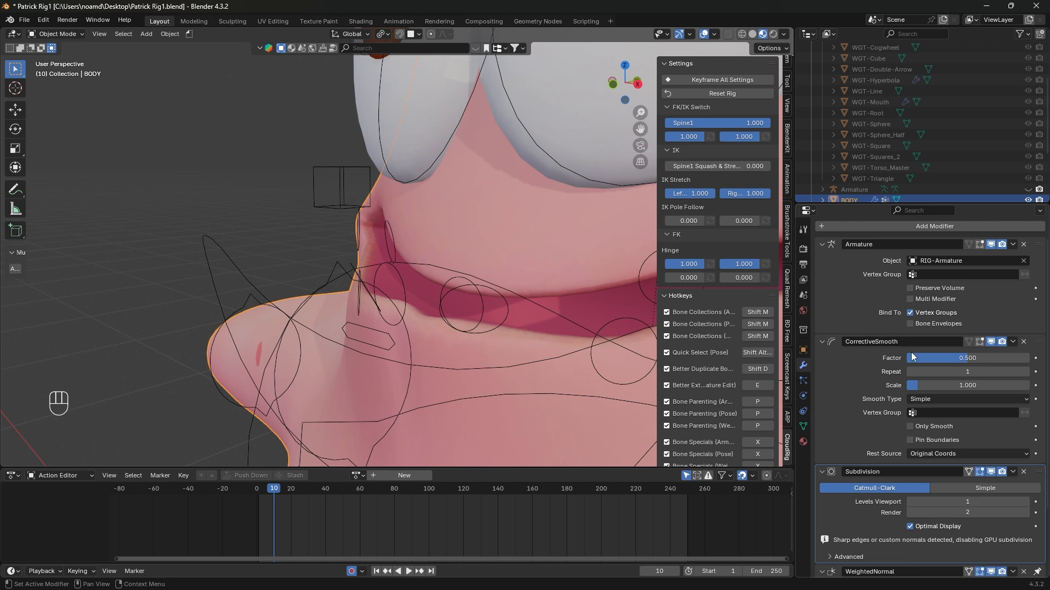
click(940, 373)
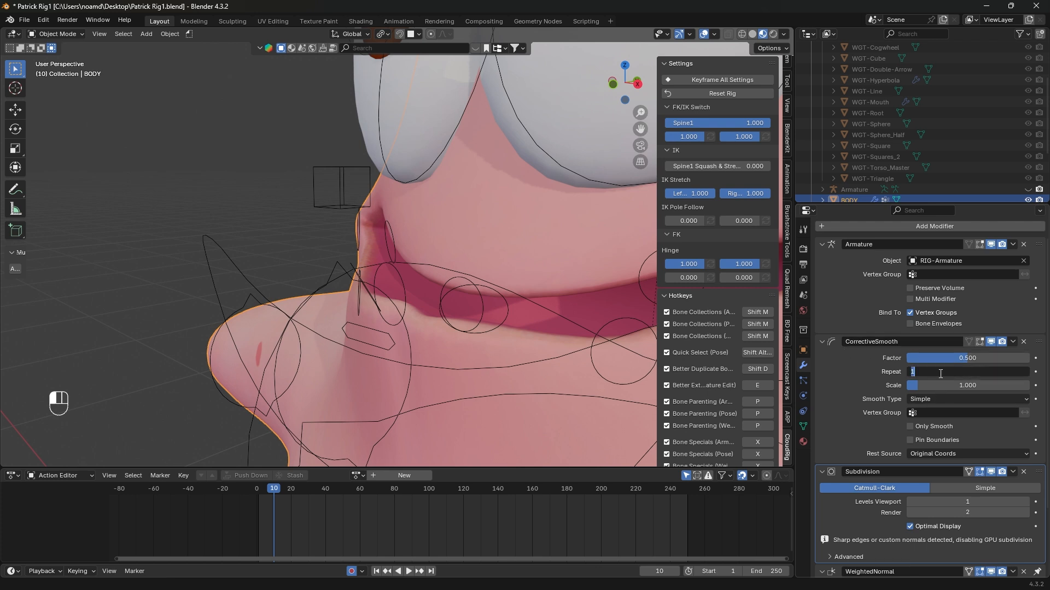
text(5)
key(Return)
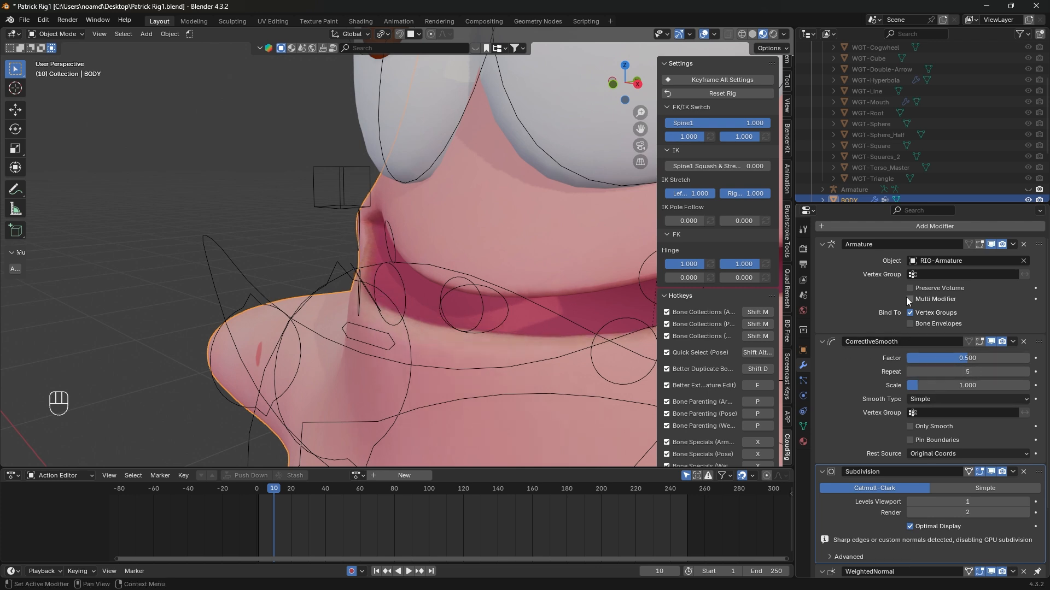
- Try a different Factor on BODY's CorrectiveSmooth modifier, cancel the change and inspect the mouth
scroll(849, 437, down, 2)
scroll(868, 383, up, 3)
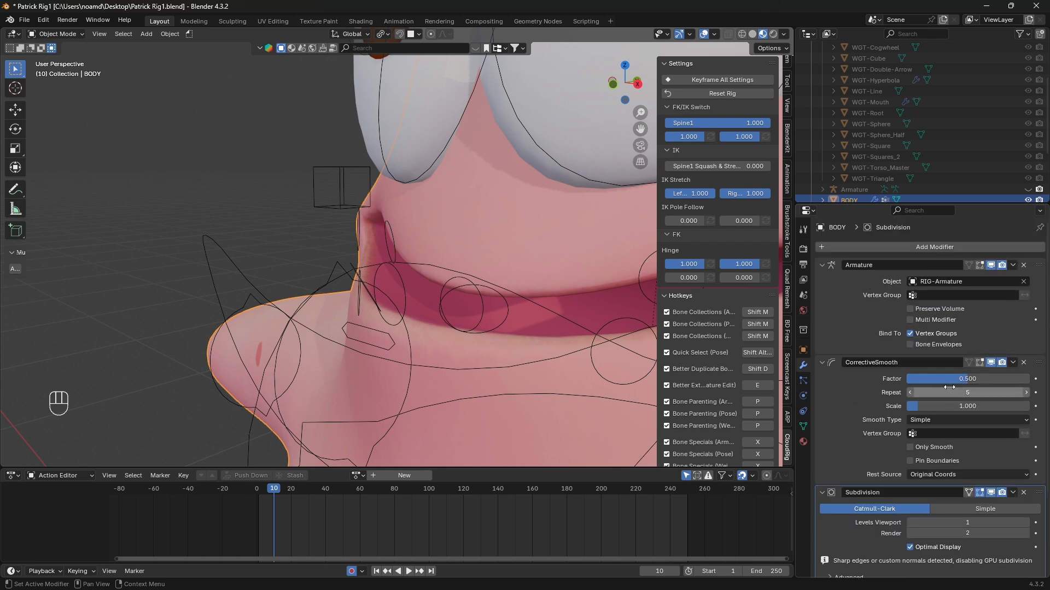
mouse_move(961, 378)
mouse_down()
mouse_move(943, 379)
mouse_move(981, 379)
mouse_up()
right_click(981, 379)
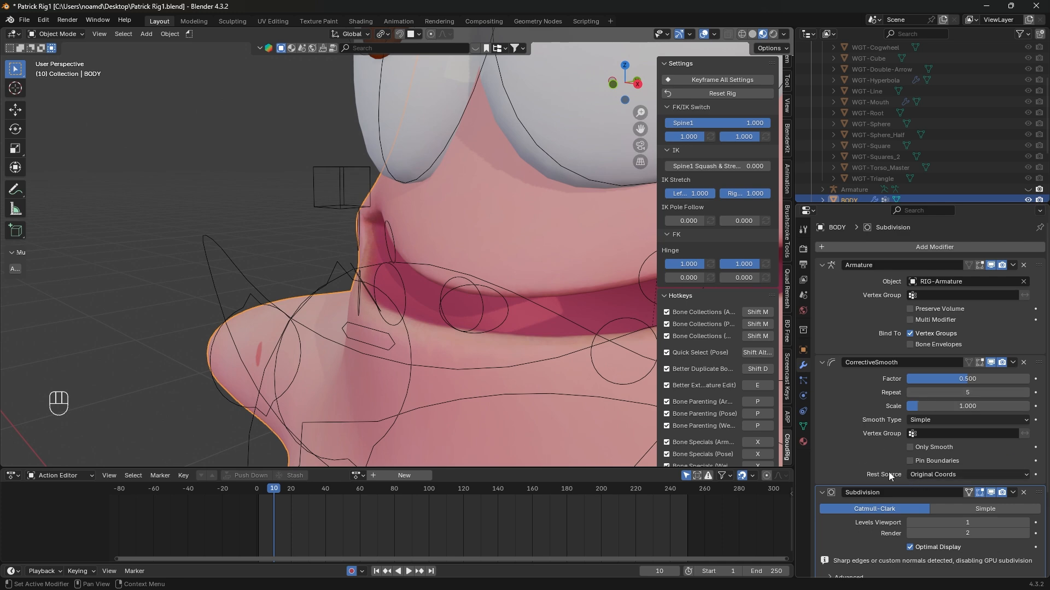
middle_drag(462, 293, 516, 310)
shift+middle_drag(514, 307, 390, 340)
middle_drag(469, 329, 439, 340)
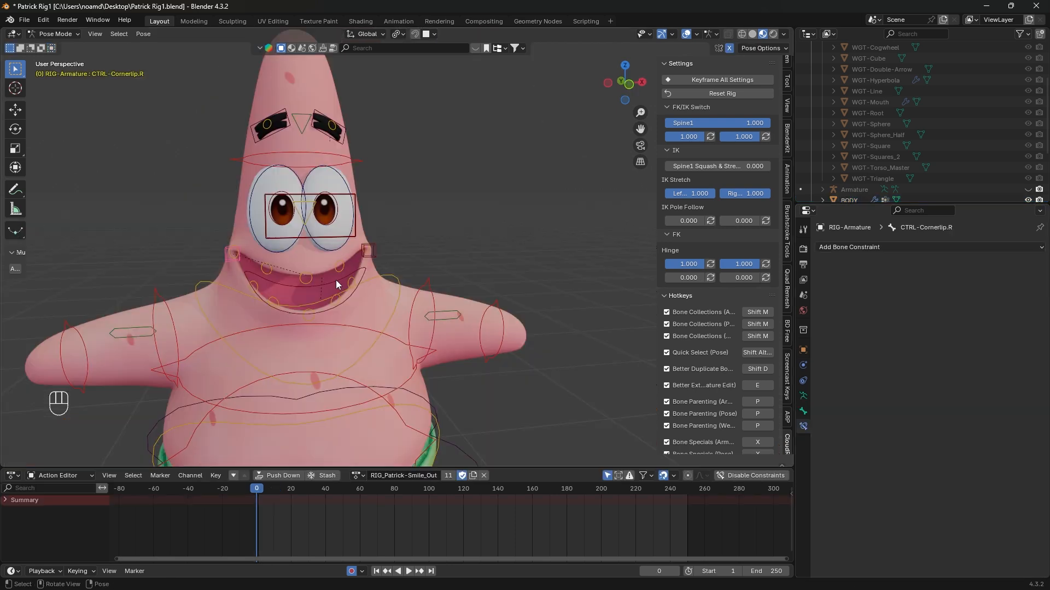
- Test CTRL-Cornerlip.R by moving it around the face and place it outward and up for a wide smile
scroll(306, 281, up, 3)
middle_drag(216, 267, 361, 353)
key(g)
right_click(336, 313)
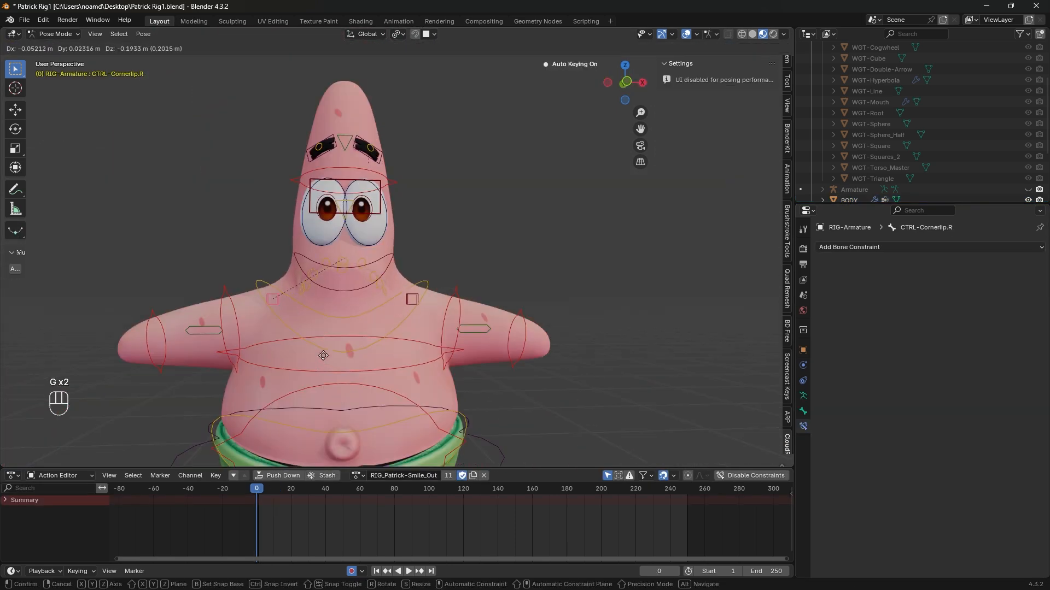
scroll(221, 270, up, 4)
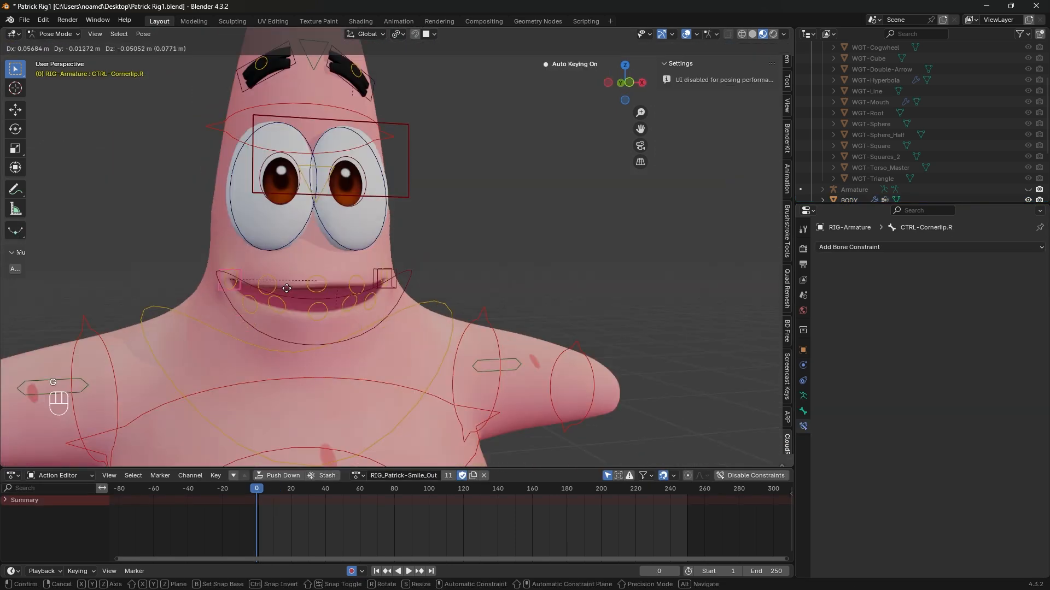
click(200, 258)
- Try moving individual lip bones on the character's right side, including STR-LipBot1.R and STR-LipUp2.R, cancelling each move
key(g)
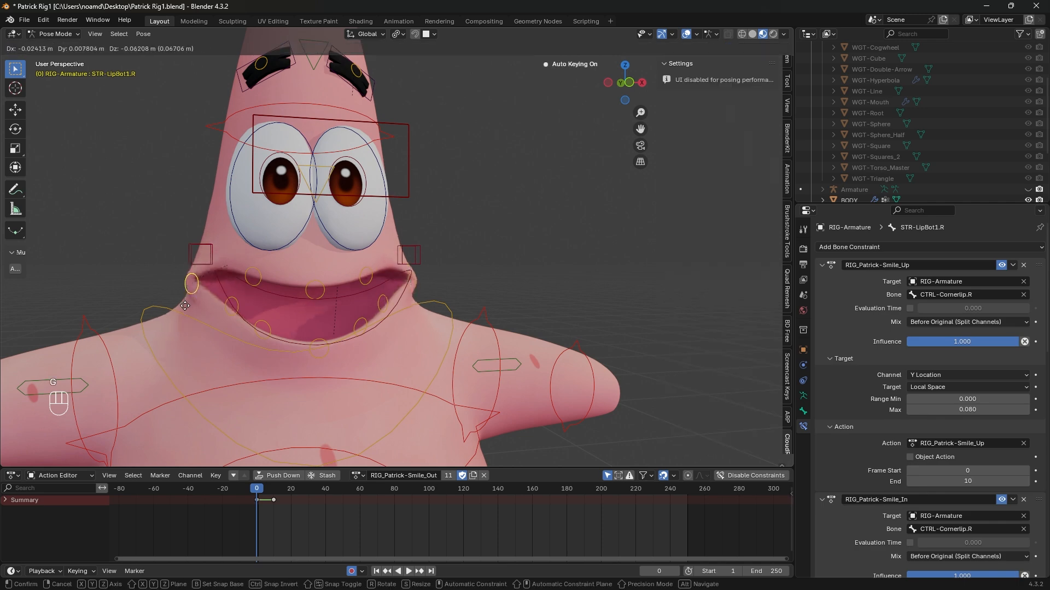
right_click(188, 307)
click(226, 308)
key(g)
right_click(215, 356)
click(261, 326)
key(g)
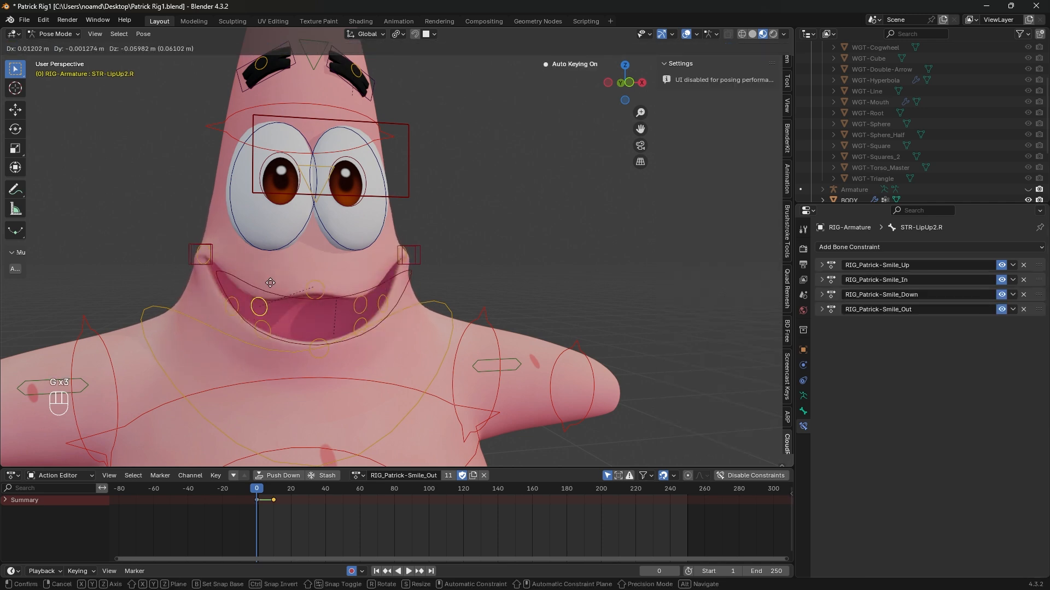
right_click(270, 284)
- Reposition CTRL-Cornerlip.R and bring it inward and up to form a narrow raised smile
click(207, 263)
middle_drag(207, 265, 255, 232)
click(219, 268)
key(g)
click(285, 244)
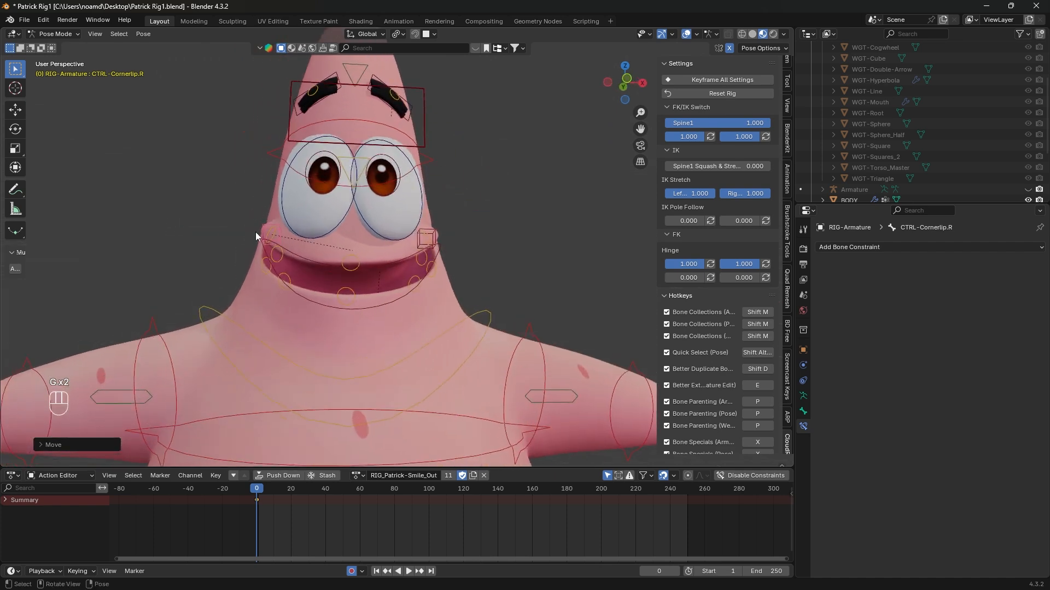
key(g)
right_click(253, 301)
key(g)
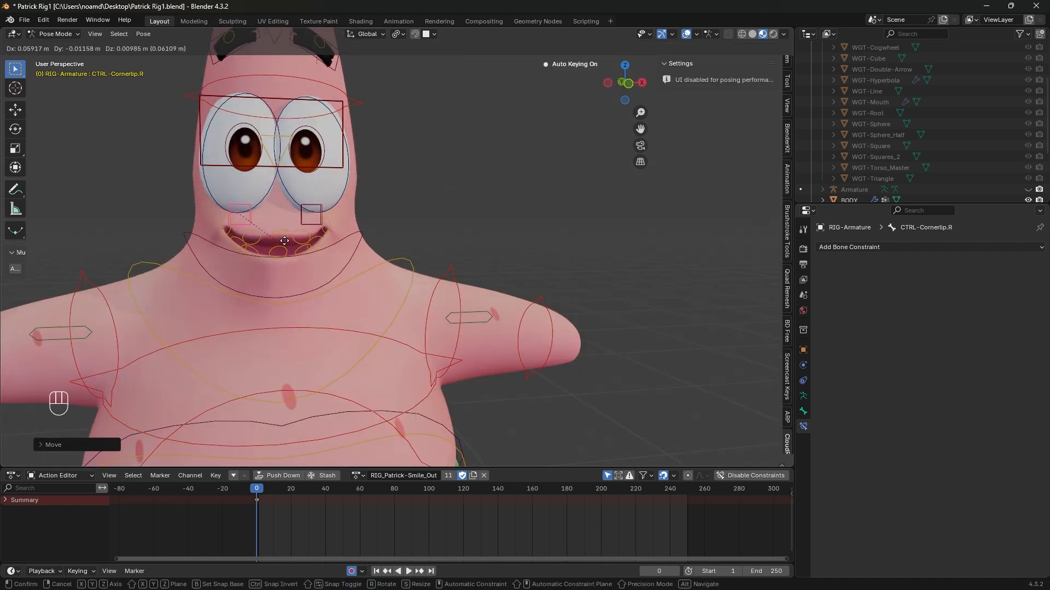
click(285, 242)
- Try lowering the upper lip bone STR-LipUp3.R in the narrow smile pose and cancel the move
click(281, 234)
key(g)
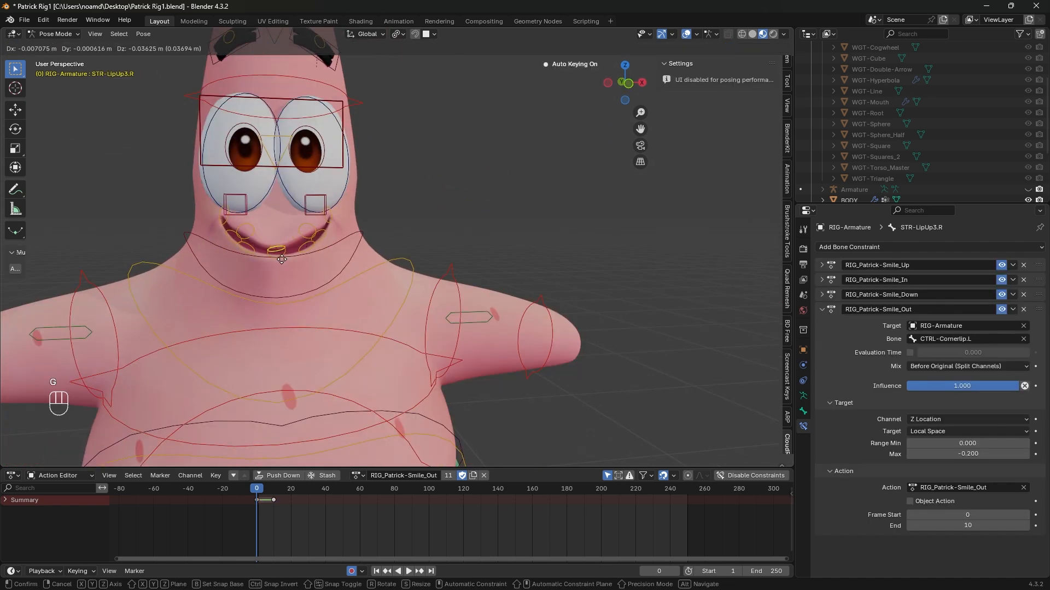
right_click(276, 226)
click(246, 212)
key(g)
click(265, 206)
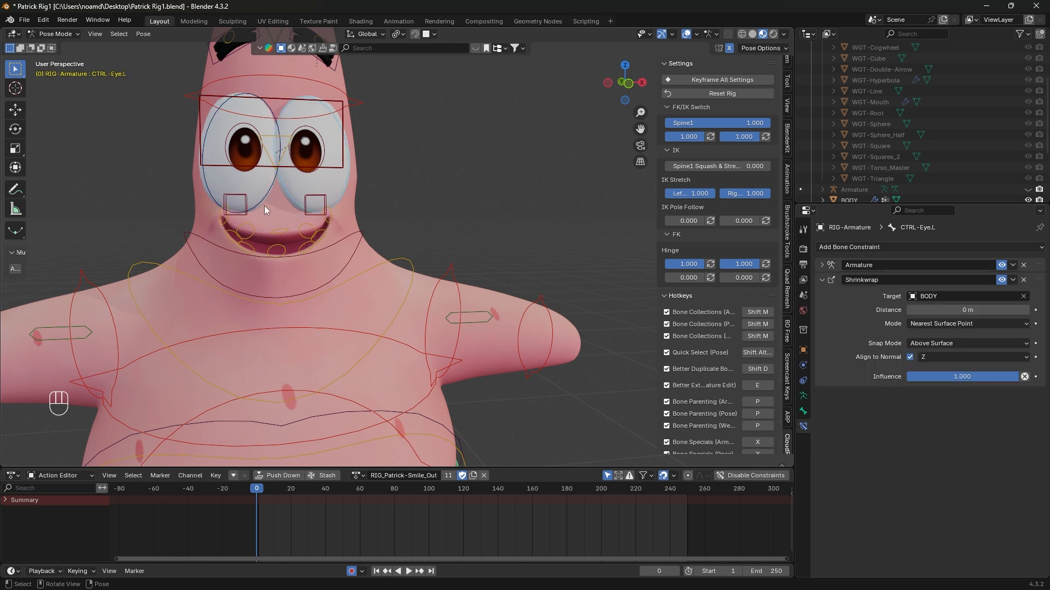
click(307, 205)
click(244, 199)
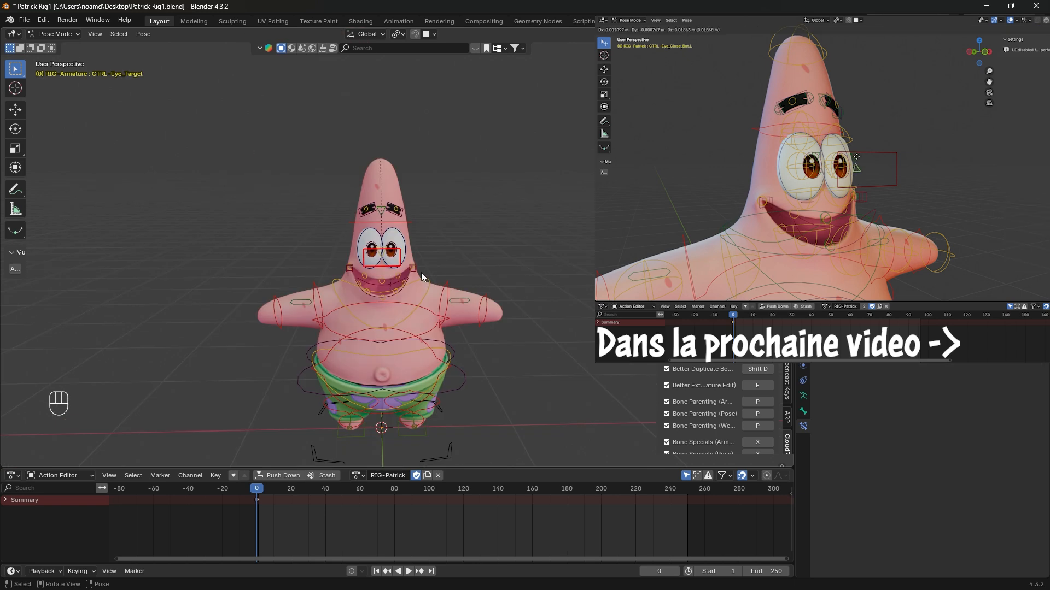
- Test the CTRL-Eye_Target and CTRL-Cornerlip.L controls in the RIG-Patrick action and inspect the whole character
key(g)
click(425, 287)
click(460, 352)
key(g)
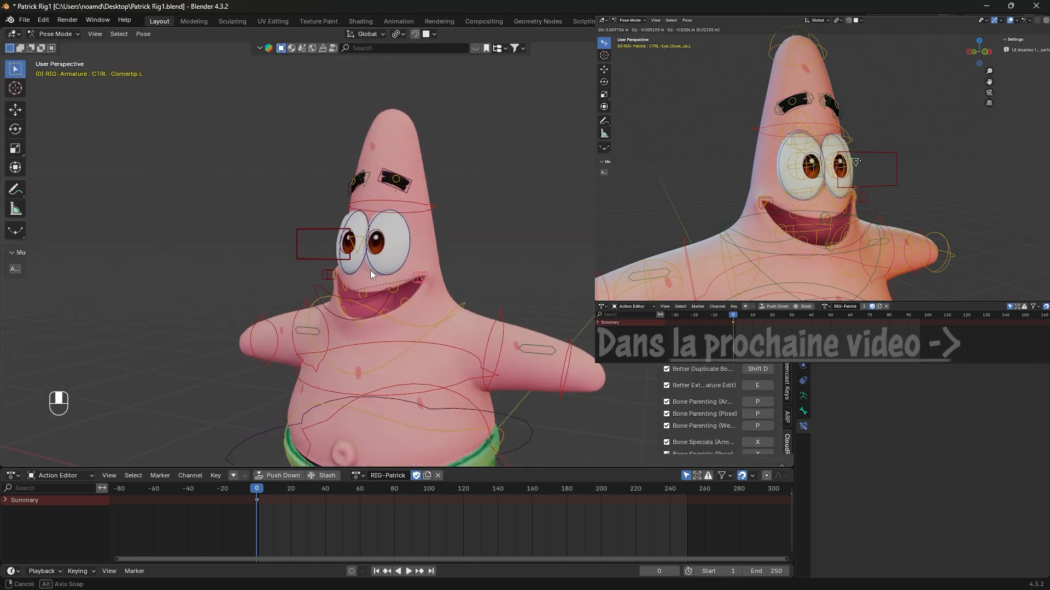
drag(369, 270, 406, 303)
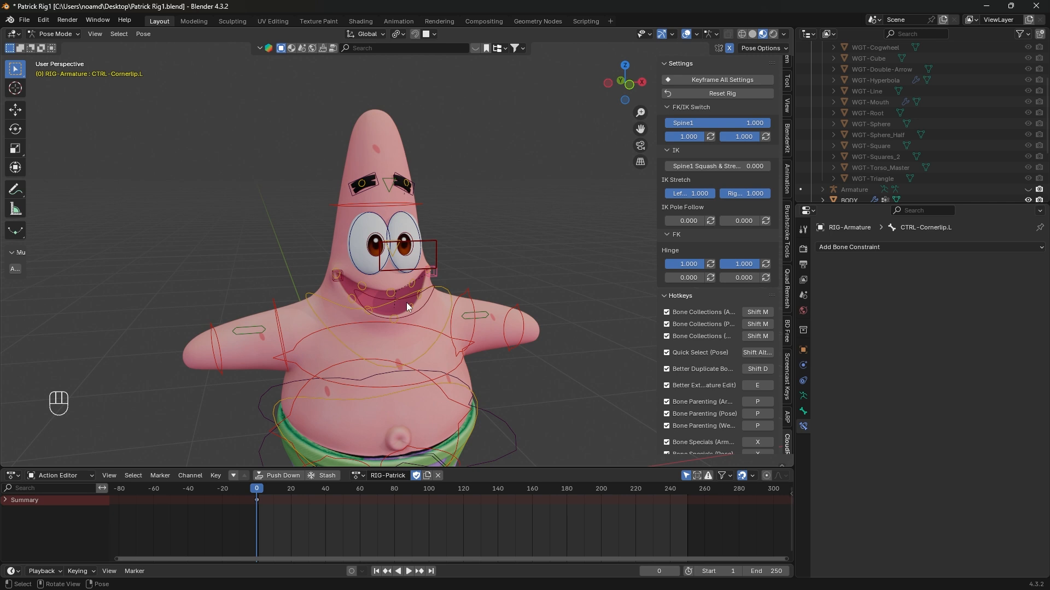
scroll(327, 293, down, 3)
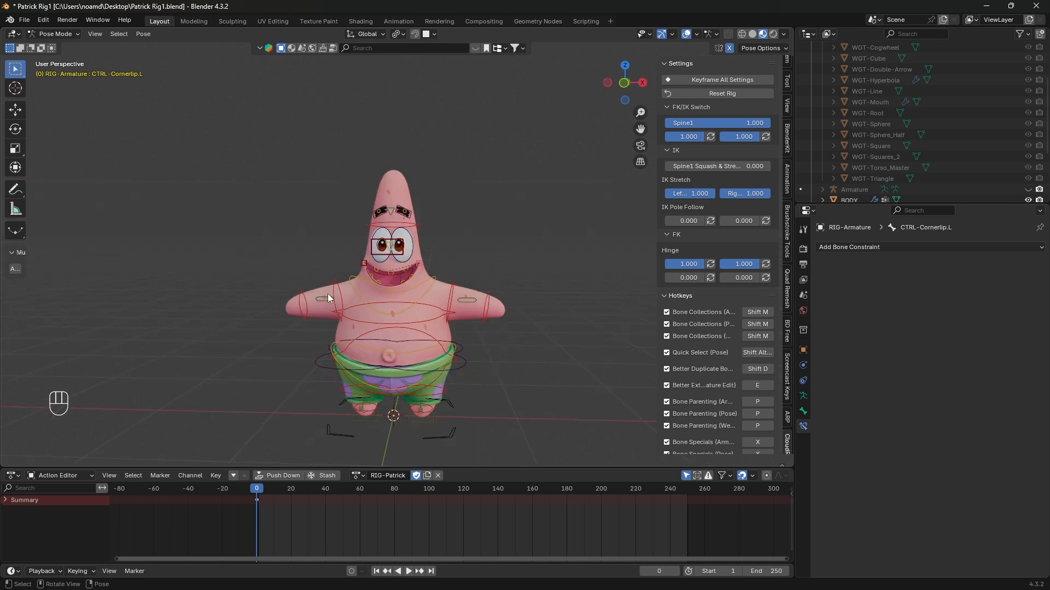